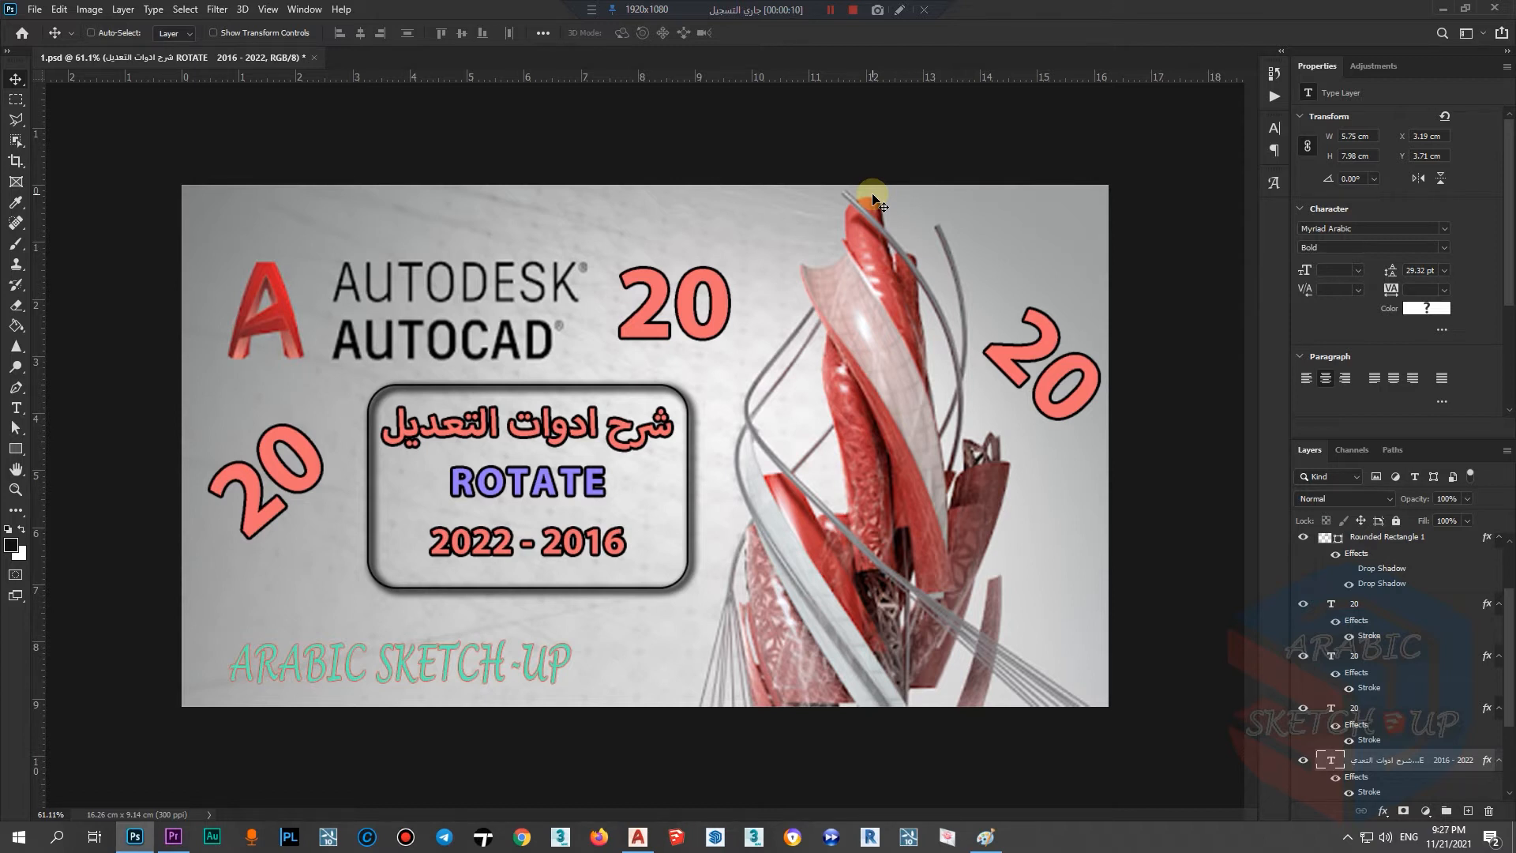
Step: Switch to Paint and brush a narrow, tilted freehand shape near the canvas's upper-left corner
{"action": "left_click", "coordinate": [638, 837]}
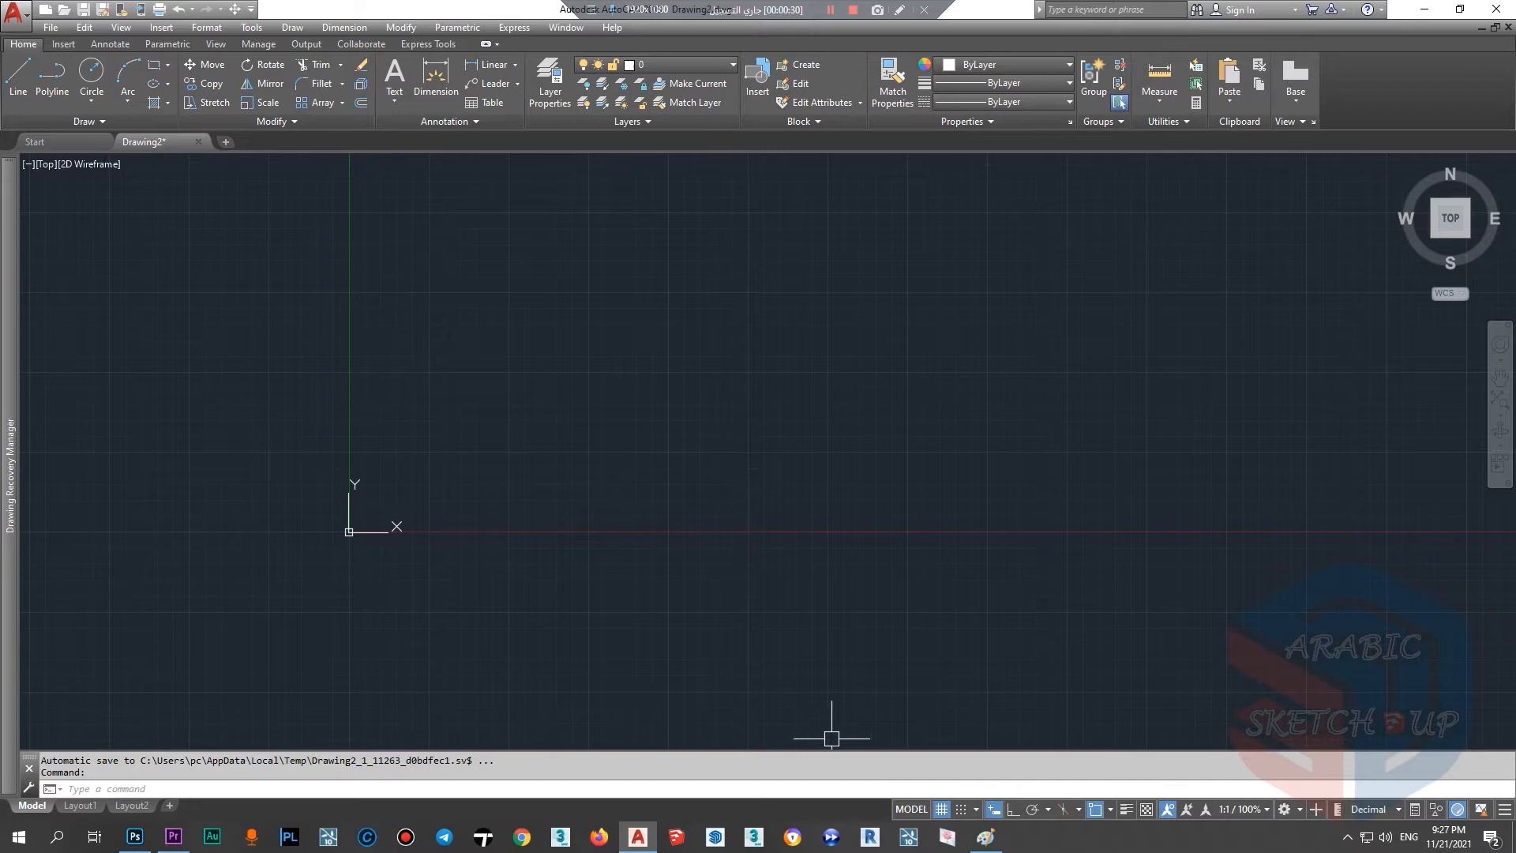
{"action": "left_click", "coordinate": [985, 837]}
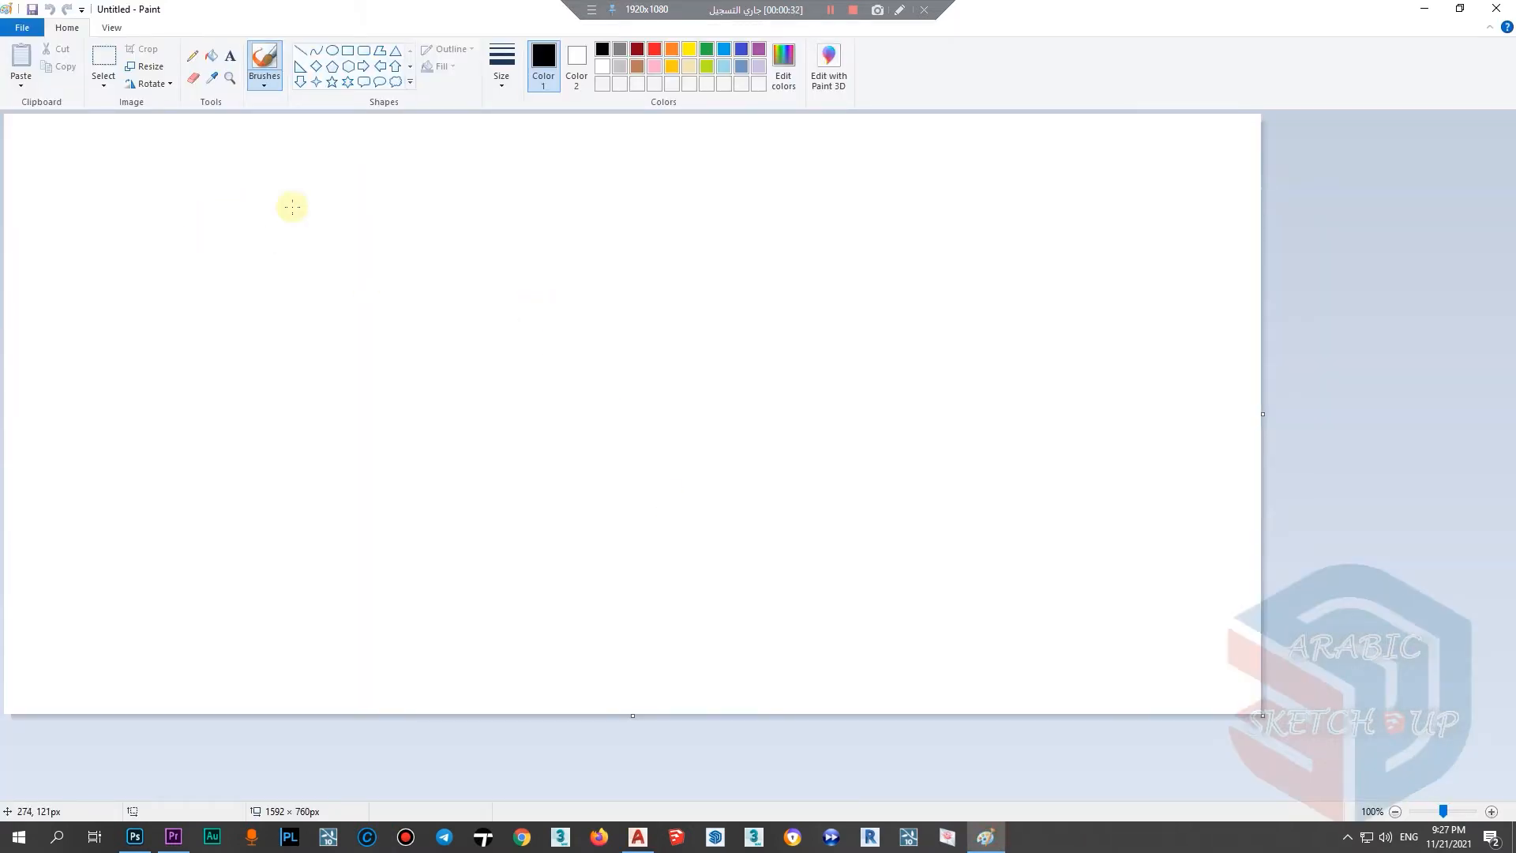
{"action": "left_click_drag", "start_coordinate": [185, 168], "coordinate": [125, 306]}
{"action": "left_click_drag", "start_coordinate": [186, 170], "coordinate": [200, 179]}
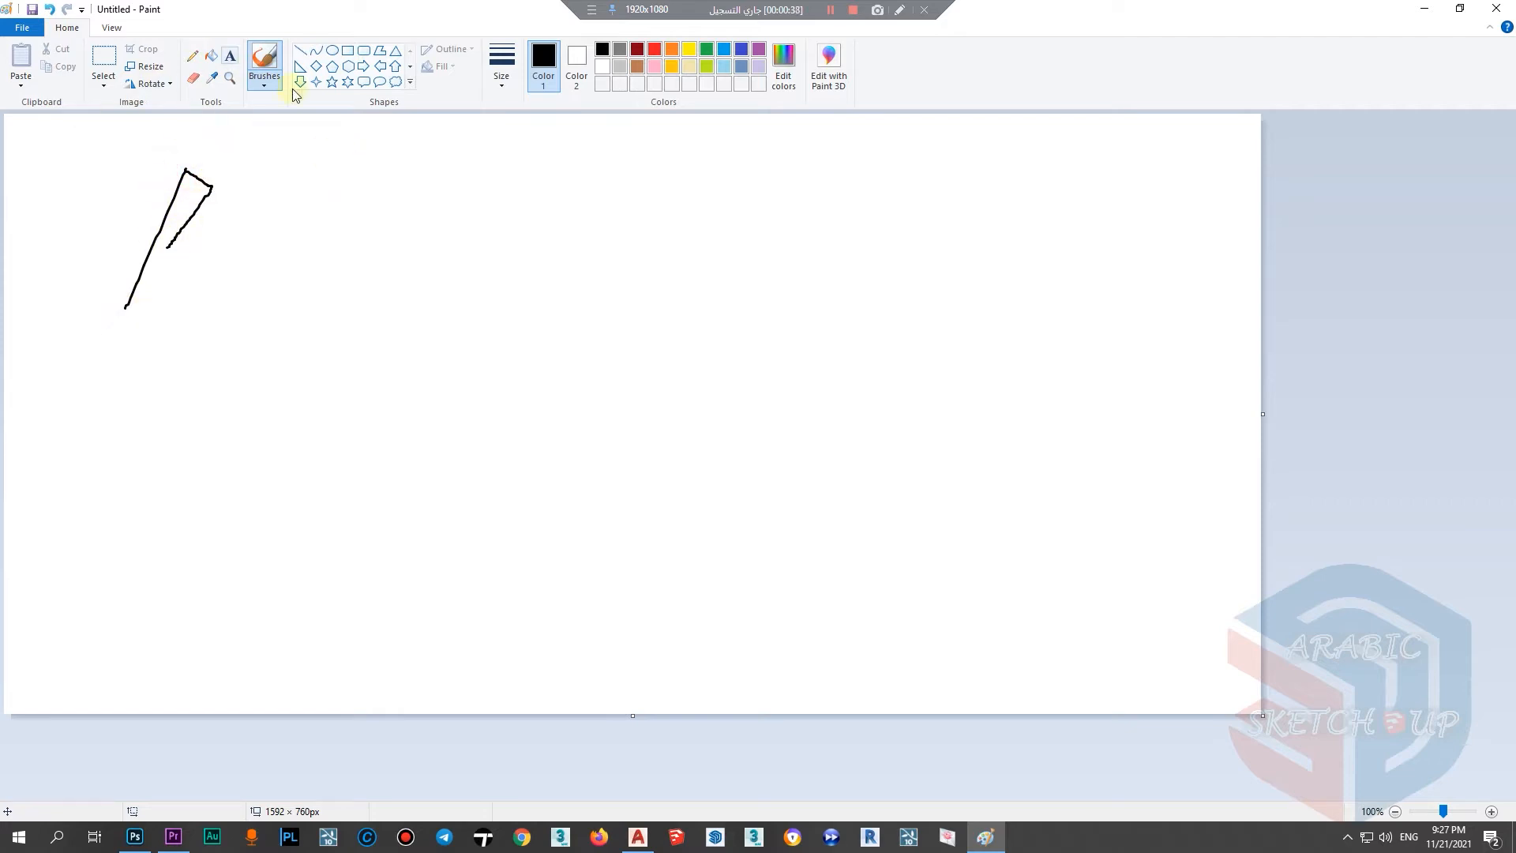
Step: Draw an upright rectangle, a wide horizontal rectangle and a diagonal line about 200 by 198 px beside the freehand shape
{"action": "left_click", "coordinate": [346, 50]}
{"action": "mouse_move", "coordinate": [292, 166]}
{"action": "left_mouse_down"}
{"action": "mouse_move", "coordinate": [352, 336]}
{"action": "mouse_move", "coordinate": [463, 230]}
{"action": "mouse_move", "coordinate": [410, 230]}
{"action": "mouse_move", "coordinate": [395, 262]}
{"action": "left_mouse_up"}
{"action": "left_click_drag", "start_coordinate": [411, 315], "coordinate": [594, 247]}
{"action": "left_click", "coordinate": [300, 50]}
{"action": "mouse_move", "coordinate": [820, 185]}
{"action": "left_mouse_down"}
{"action": "mouse_move", "coordinate": [673, 332]}
{"action": "mouse_move", "coordinate": [677, 351]}
{"action": "mouse_move", "coordinate": [724, 379]}
{"action": "mouse_move", "coordinate": [666, 346]}
{"action": "left_mouse_up"}
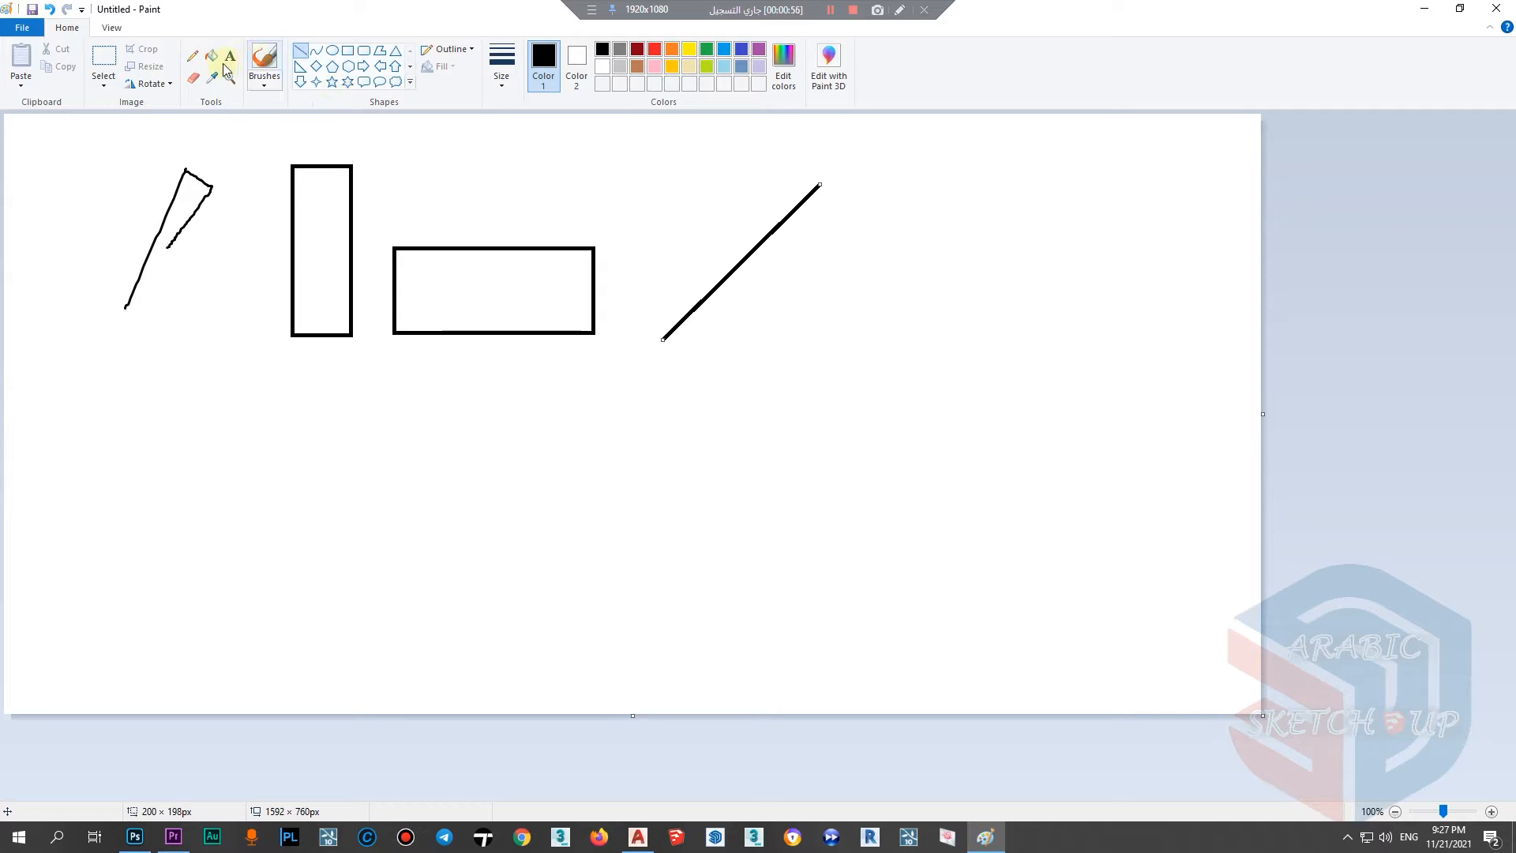
Step: Sketch three freehand pencil rectangles below the first row: one upright, one tilted and one horizontal
{"action": "left_click", "coordinate": [194, 55]}
{"action": "left_click_drag", "start_coordinate": [247, 398], "coordinate": [230, 547]}
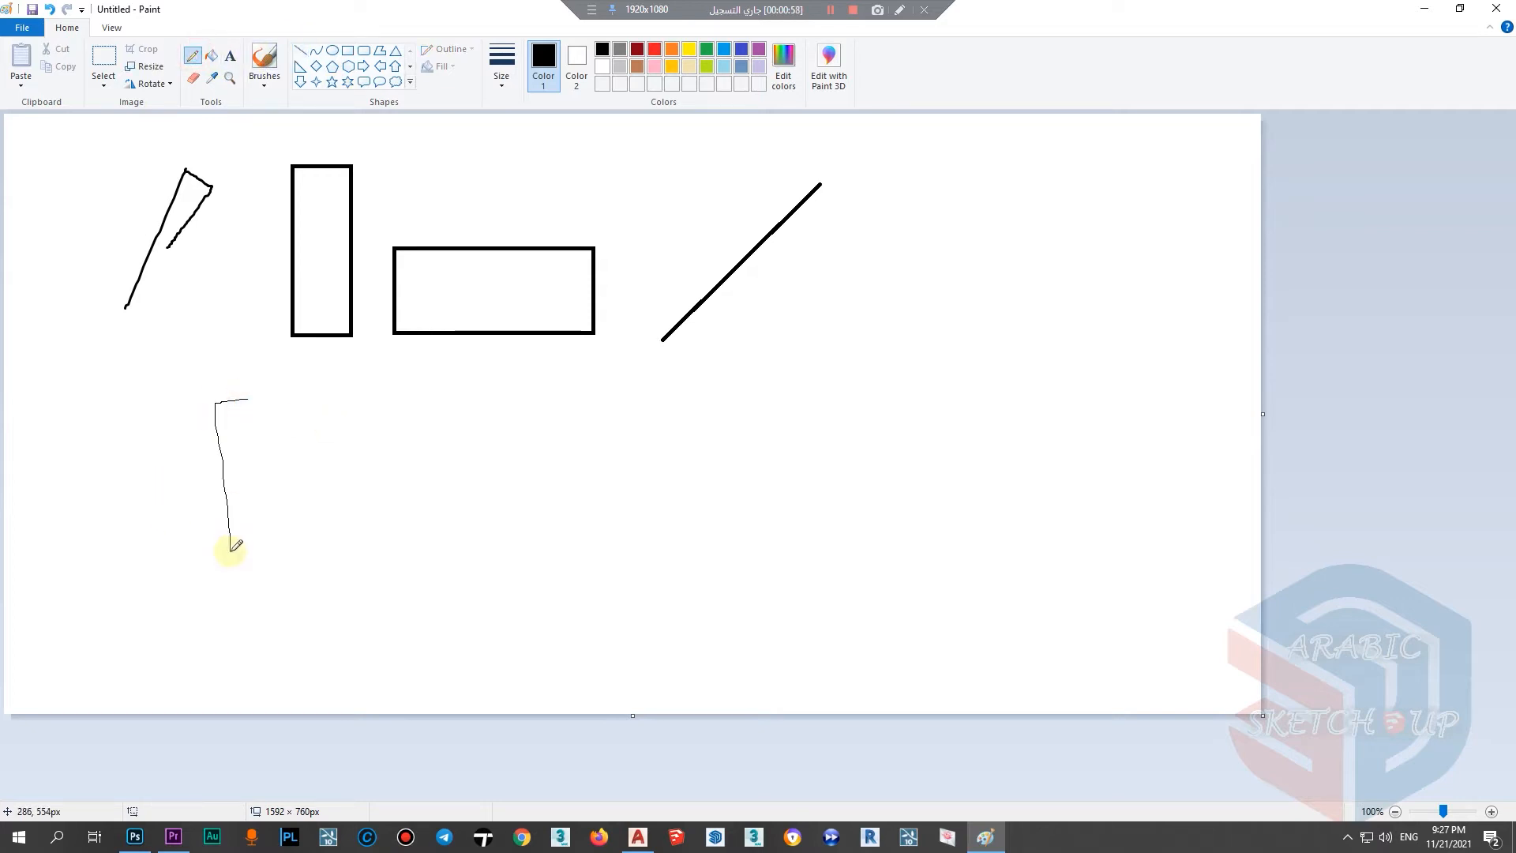
{"action": "left_click_drag", "start_coordinate": [313, 525], "coordinate": [450, 410]}
{"action": "mouse_move", "coordinate": [654, 458]}
{"action": "left_mouse_down"}
{"action": "mouse_move", "coordinate": [467, 461]}
{"action": "mouse_move", "coordinate": [643, 520]}
{"action": "left_mouse_up"}
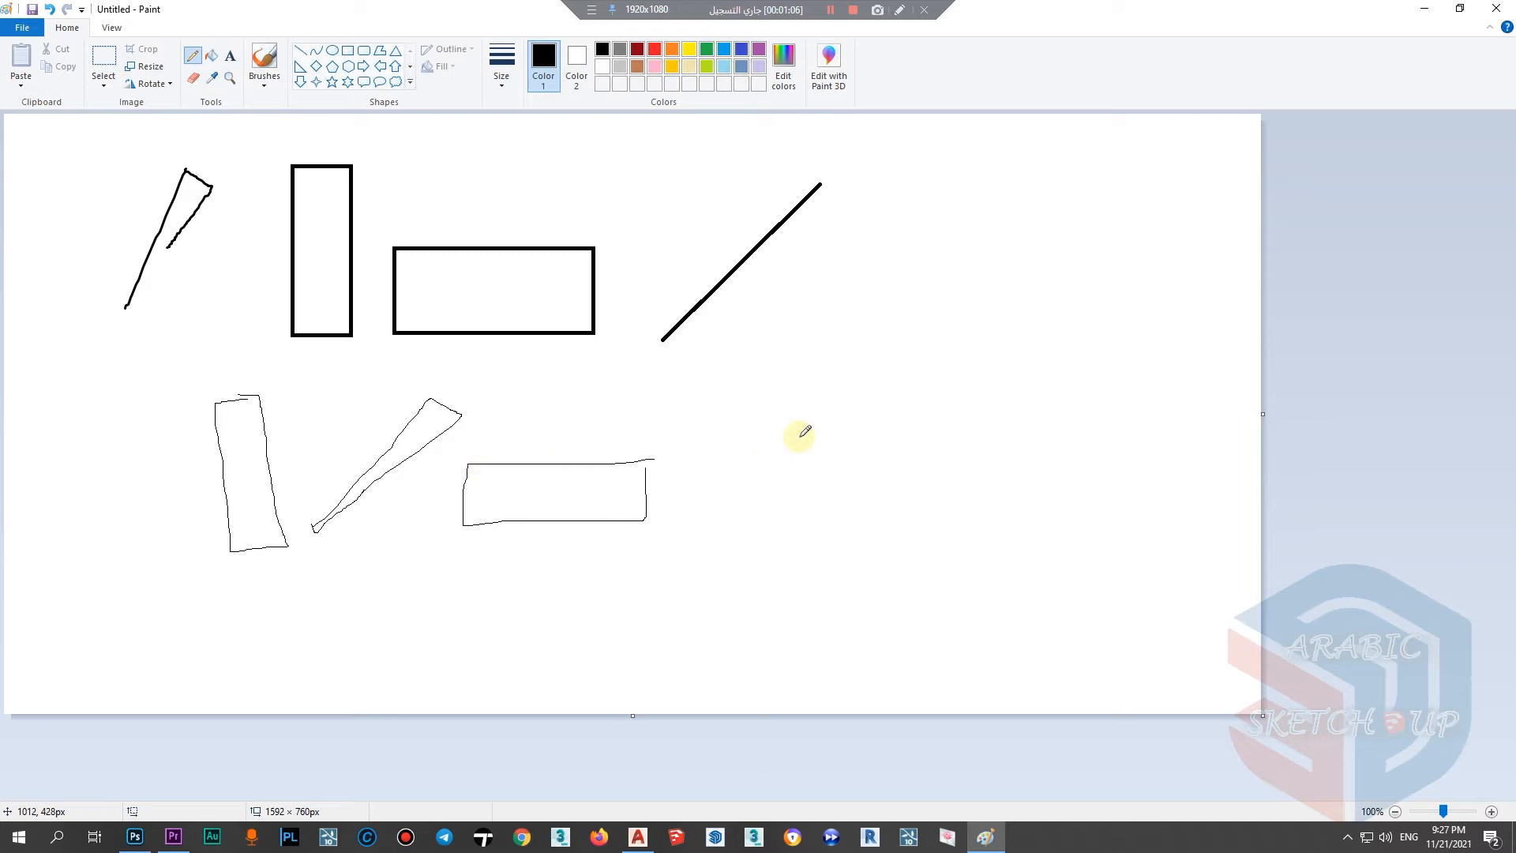
Step: Sketch an upright table with six chairs, an arrow beside it, and the same table turned horizontal
{"action": "left_click_drag", "start_coordinate": [852, 308], "coordinate": [868, 431]}
{"action": "mouse_move", "coordinate": [851, 295]}
{"action": "left_mouse_down"}
{"action": "mouse_move", "coordinate": [931, 413]}
{"action": "mouse_move", "coordinate": [838, 424]}
{"action": "left_mouse_up"}
{"action": "mouse_move", "coordinate": [927, 312]}
{"action": "left_mouse_down"}
{"action": "mouse_move", "coordinate": [922, 409]}
{"action": "mouse_move", "coordinate": [859, 403]}
{"action": "left_mouse_up"}
{"action": "mouse_move", "coordinate": [852, 338]}
{"action": "left_mouse_down"}
{"action": "mouse_move", "coordinate": [823, 342]}
{"action": "mouse_move", "coordinate": [853, 348]}
{"action": "left_mouse_up"}
{"action": "mouse_move", "coordinate": [852, 311]}
{"action": "left_mouse_down"}
{"action": "mouse_move", "coordinate": [827, 316]}
{"action": "mouse_move", "coordinate": [852, 327]}
{"action": "left_mouse_up"}
{"action": "left_click_drag", "start_coordinate": [957, 371], "coordinate": [989, 373]}
{"action": "mouse_move", "coordinate": [1166, 325]}
{"action": "left_mouse_down"}
{"action": "mouse_move", "coordinate": [1126, 363]}
{"action": "mouse_move", "coordinate": [1165, 324]}
{"action": "mouse_move", "coordinate": [1069, 334]}
{"action": "left_mouse_up"}
{"action": "left_click_drag", "start_coordinate": [1141, 365], "coordinate": [1158, 367]}
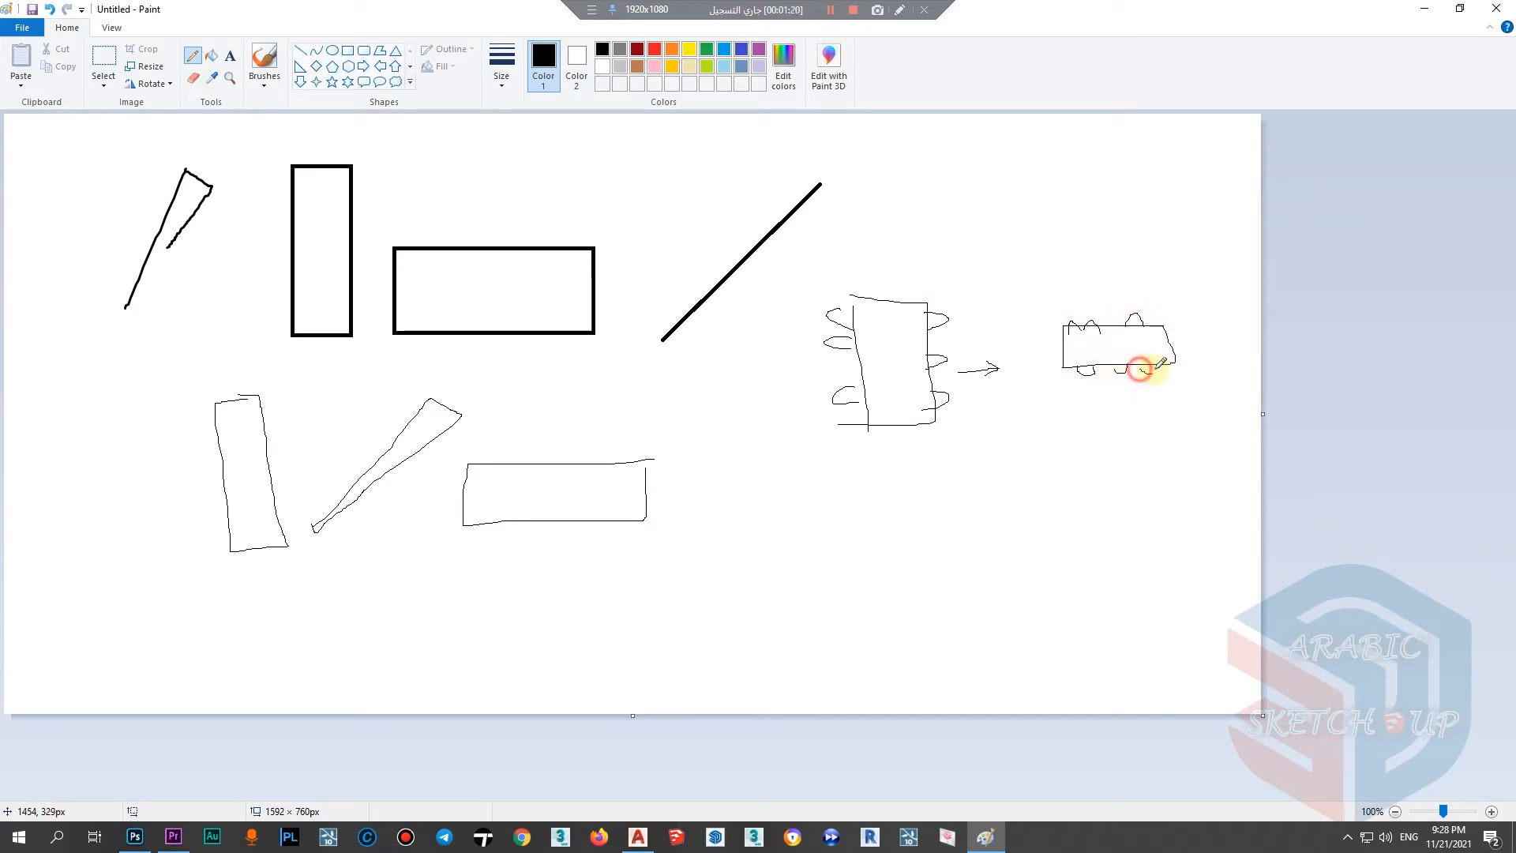
Step: Sketch a tilted version of the table with chairs below the horizontal one
{"action": "left_click_drag", "start_coordinate": [1111, 427], "coordinate": [1065, 513]}
{"action": "left_click_drag", "start_coordinate": [1157, 439], "coordinate": [1119, 536]}
{"action": "left_click_drag", "start_coordinate": [1111, 427], "coordinate": [1156, 440]}
{"action": "mouse_move", "coordinate": [1062, 510]}
{"action": "left_mouse_down"}
{"action": "mouse_move", "coordinate": [1109, 527]}
{"action": "mouse_move", "coordinate": [1109, 514]}
{"action": "left_mouse_up"}
{"action": "mouse_move", "coordinate": [1129, 509]}
{"action": "left_mouse_down"}
{"action": "mouse_move", "coordinate": [1127, 523]}
{"action": "mouse_move", "coordinate": [1147, 473]}
{"action": "left_mouse_up"}
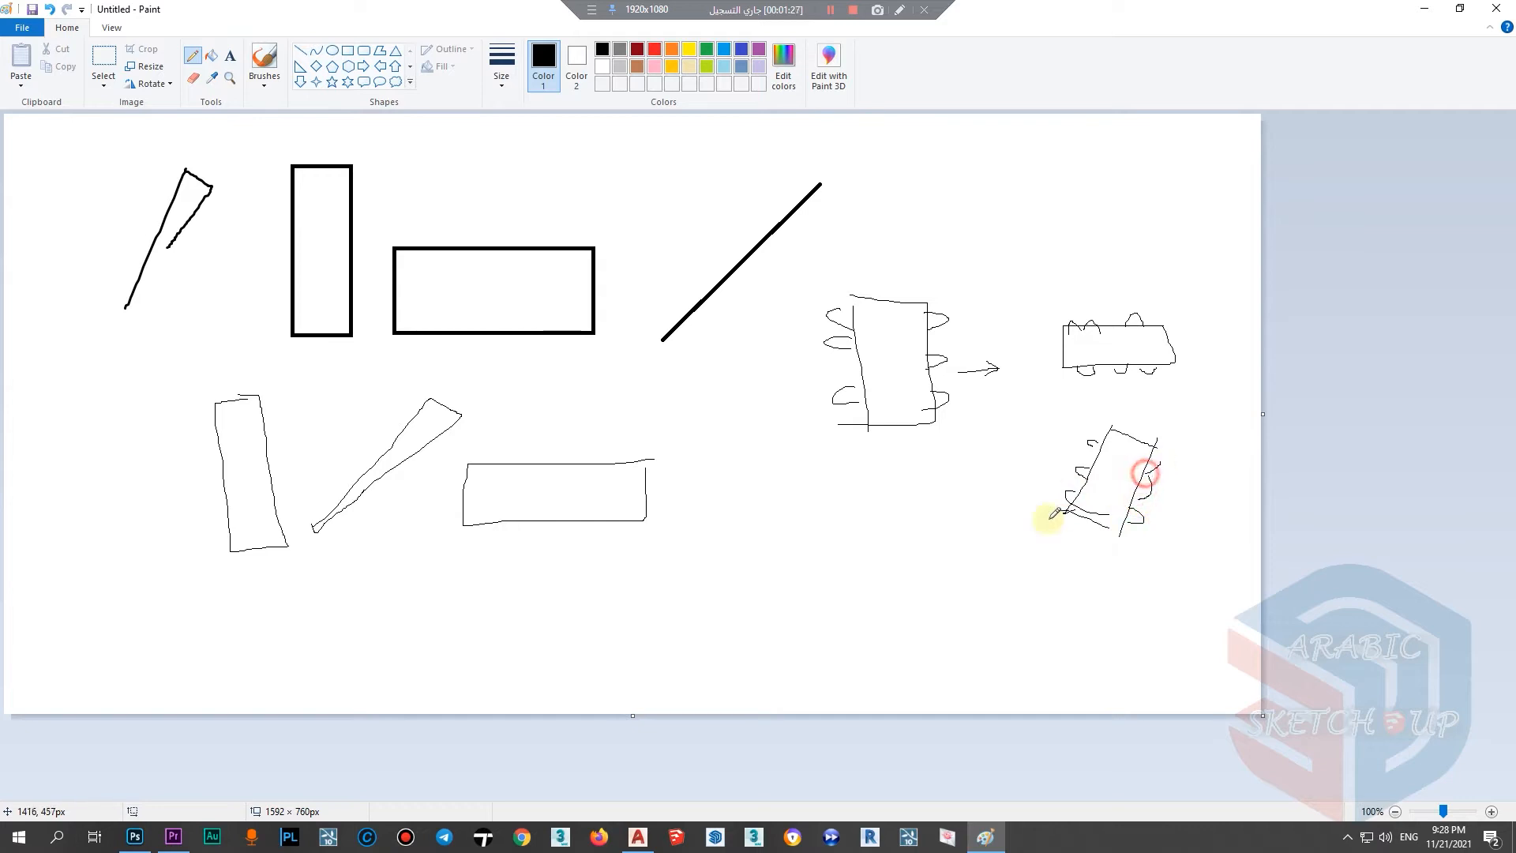
Step: Switch to AutoCAD and draw a wide horizontal rectangle above the X axis
{"action": "left_click", "coordinate": [1440, 11]}
{"action": "scroll", "coordinate": [626, 357], "scroll_direction": "down", "scroll_amount": 1}
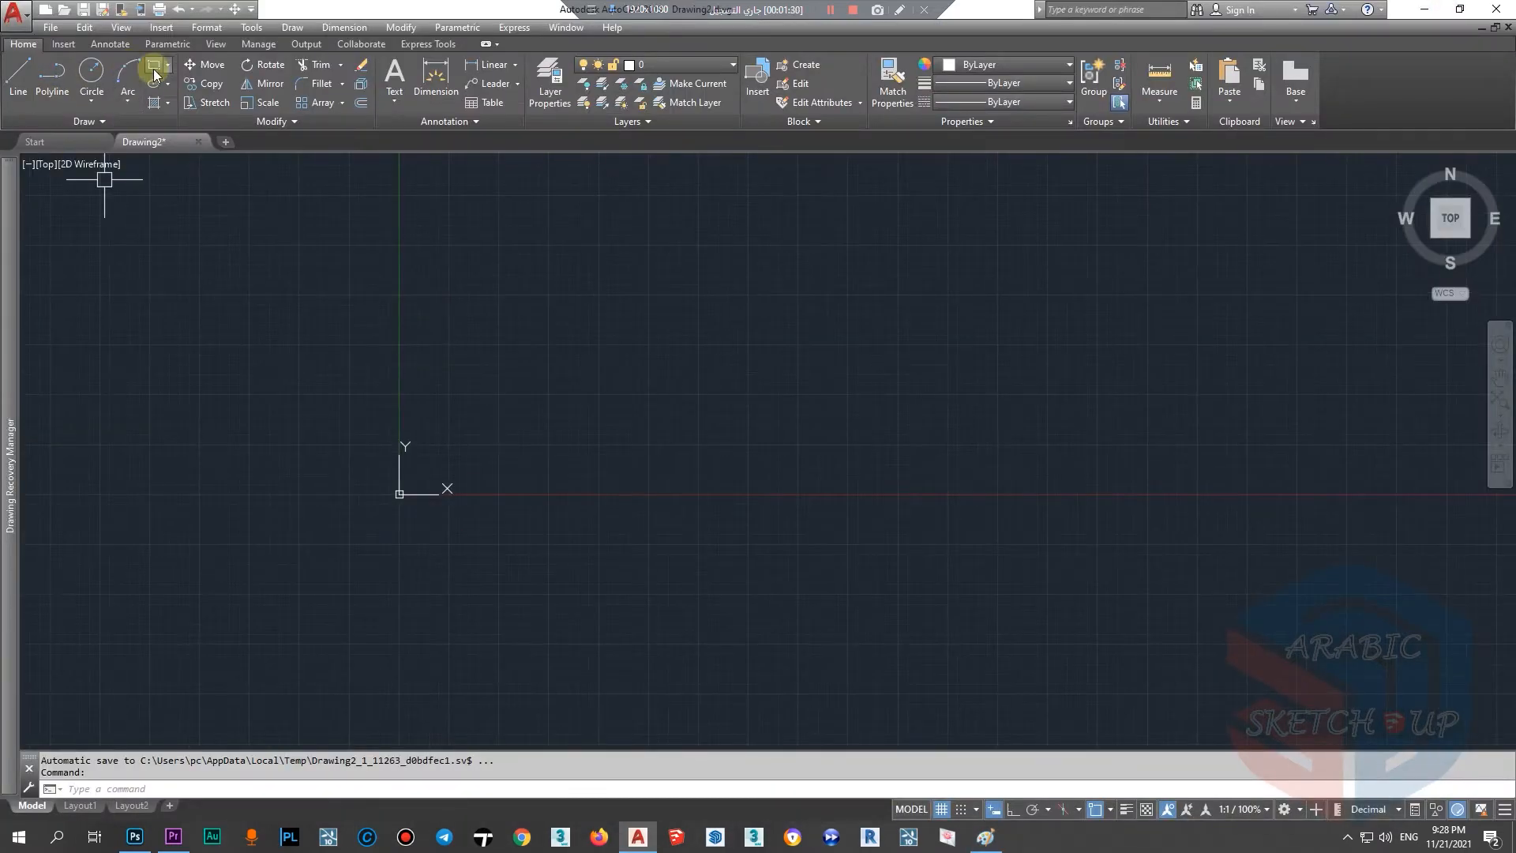
{"action": "left_click", "coordinate": [155, 67]}
{"action": "scroll", "coordinate": [400, 463], "scroll_direction": "up", "scroll_amount": 3}
{"action": "left_click", "coordinate": [519, 472]}
{"action": "left_click", "coordinate": [789, 365]}
{"action": "scroll", "coordinate": [663, 398], "scroll_direction": "up", "scroll_amount": 4}
{"action": "scroll", "coordinate": [600, 418], "scroll_direction": "down", "scroll_amount": 2}
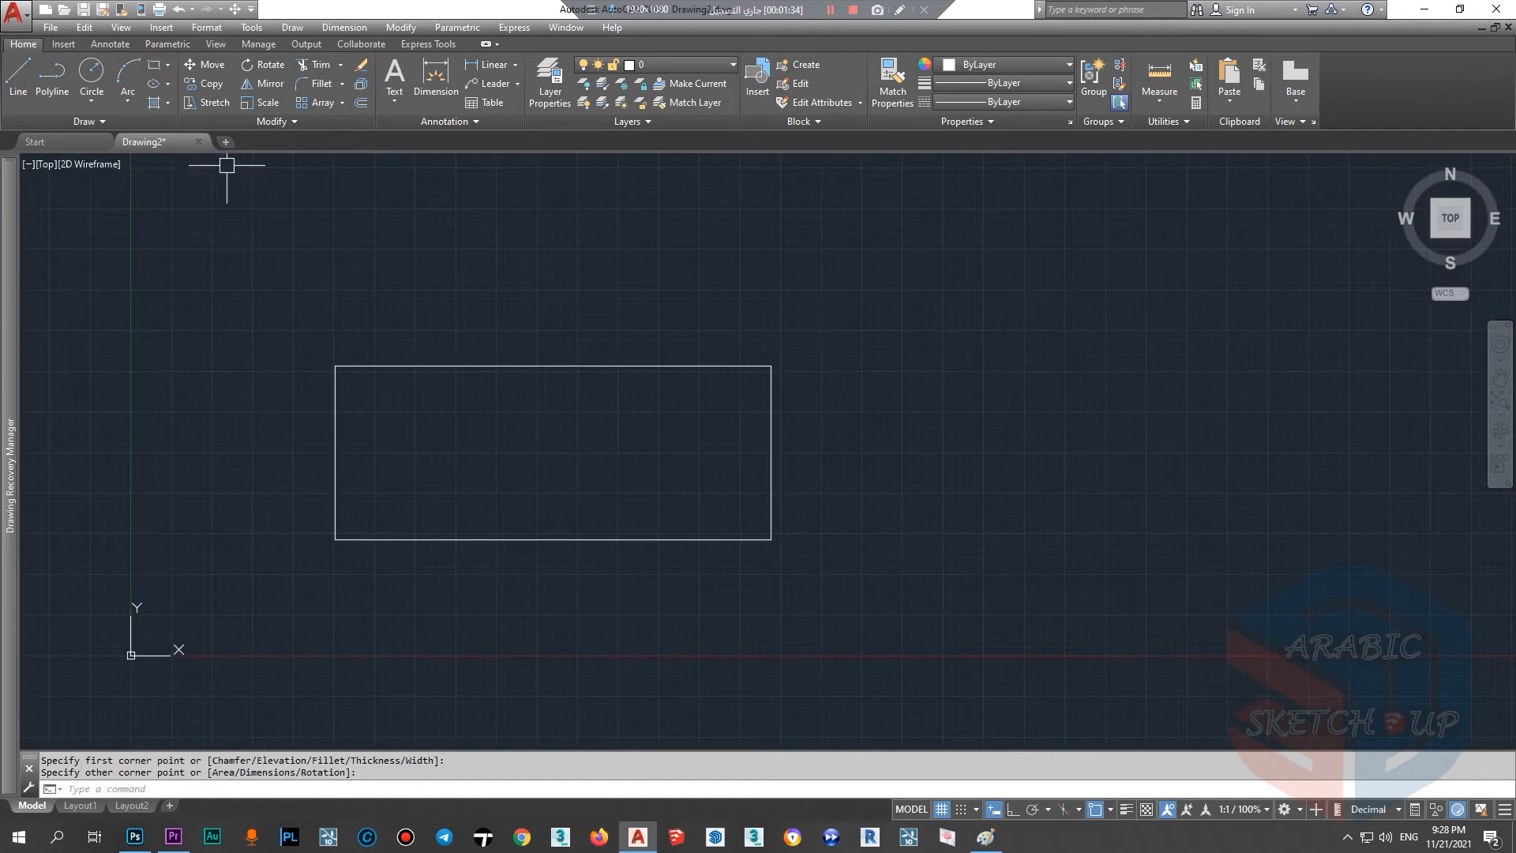
Step: Draw a small circle centred on the rectangle's top edge near its right end
{"action": "left_click", "coordinate": [91, 73]}
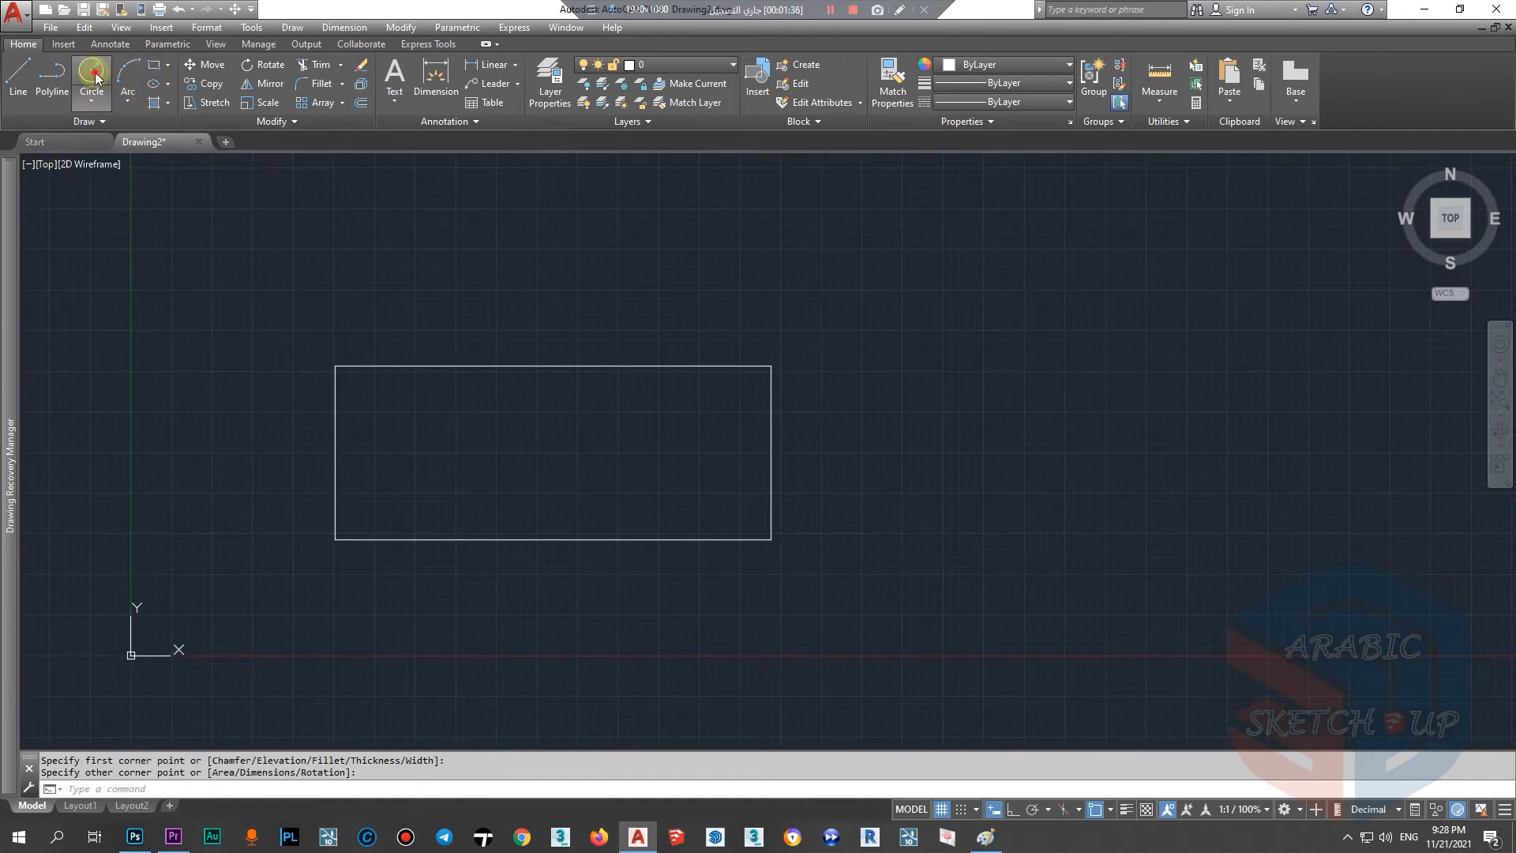
{"action": "left_click", "coordinate": [690, 366]}
{"action": "left_click", "coordinate": [694, 394]}
Step: Copy the circle to two more positions along the rectangle's top edge with ortho mode on
{"action": "left_click", "coordinate": [694, 399]}
{"action": "type", "text": "CP"}
{"action": "key", "text": "Return"}
{"action": "left_click", "coordinate": [678, 434]}
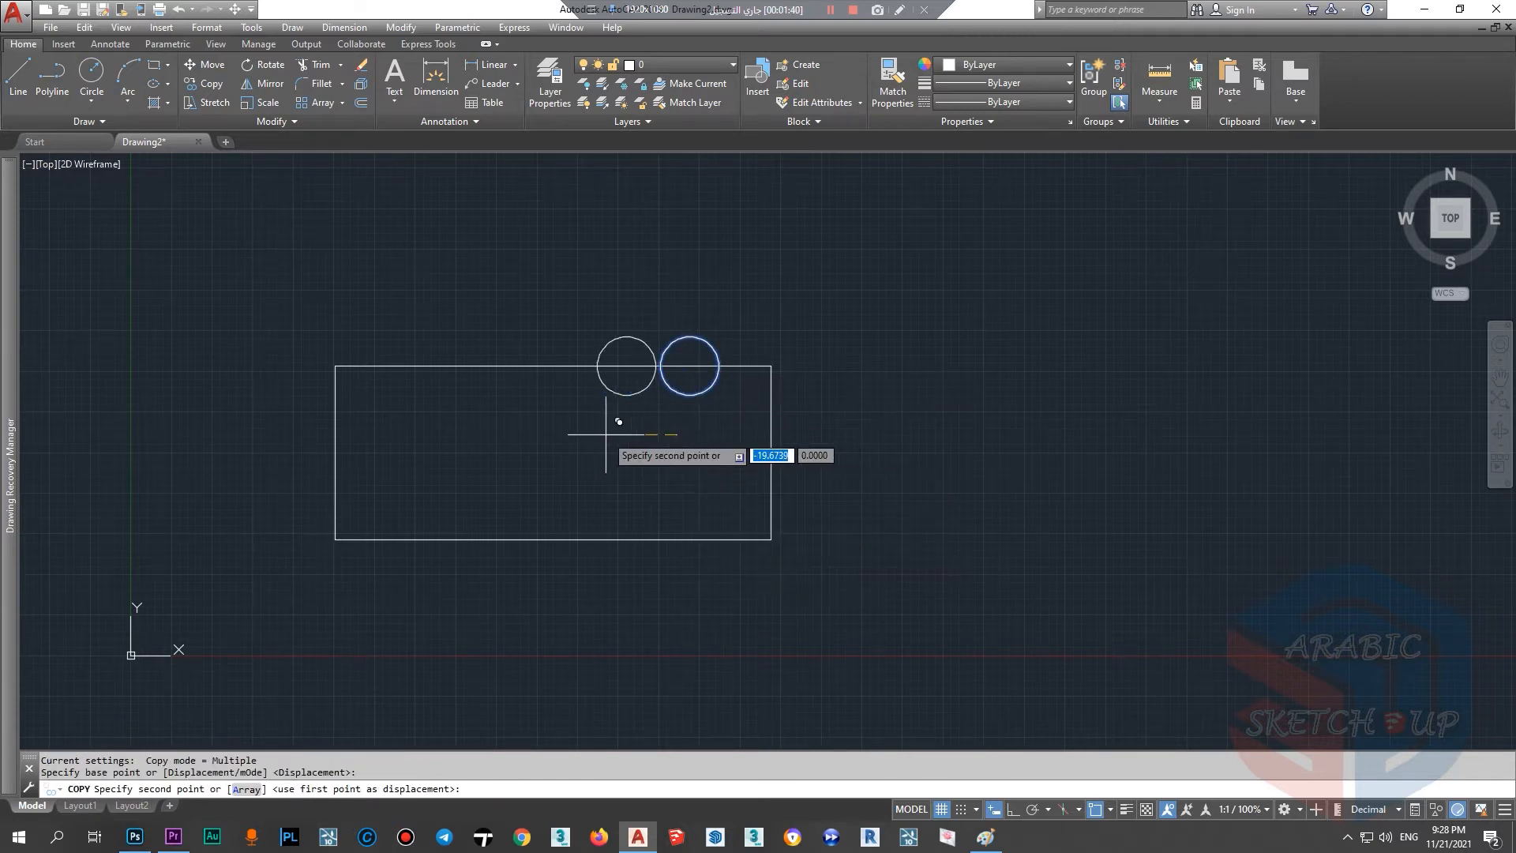
{"action": "left_click", "coordinate": [532, 437]}
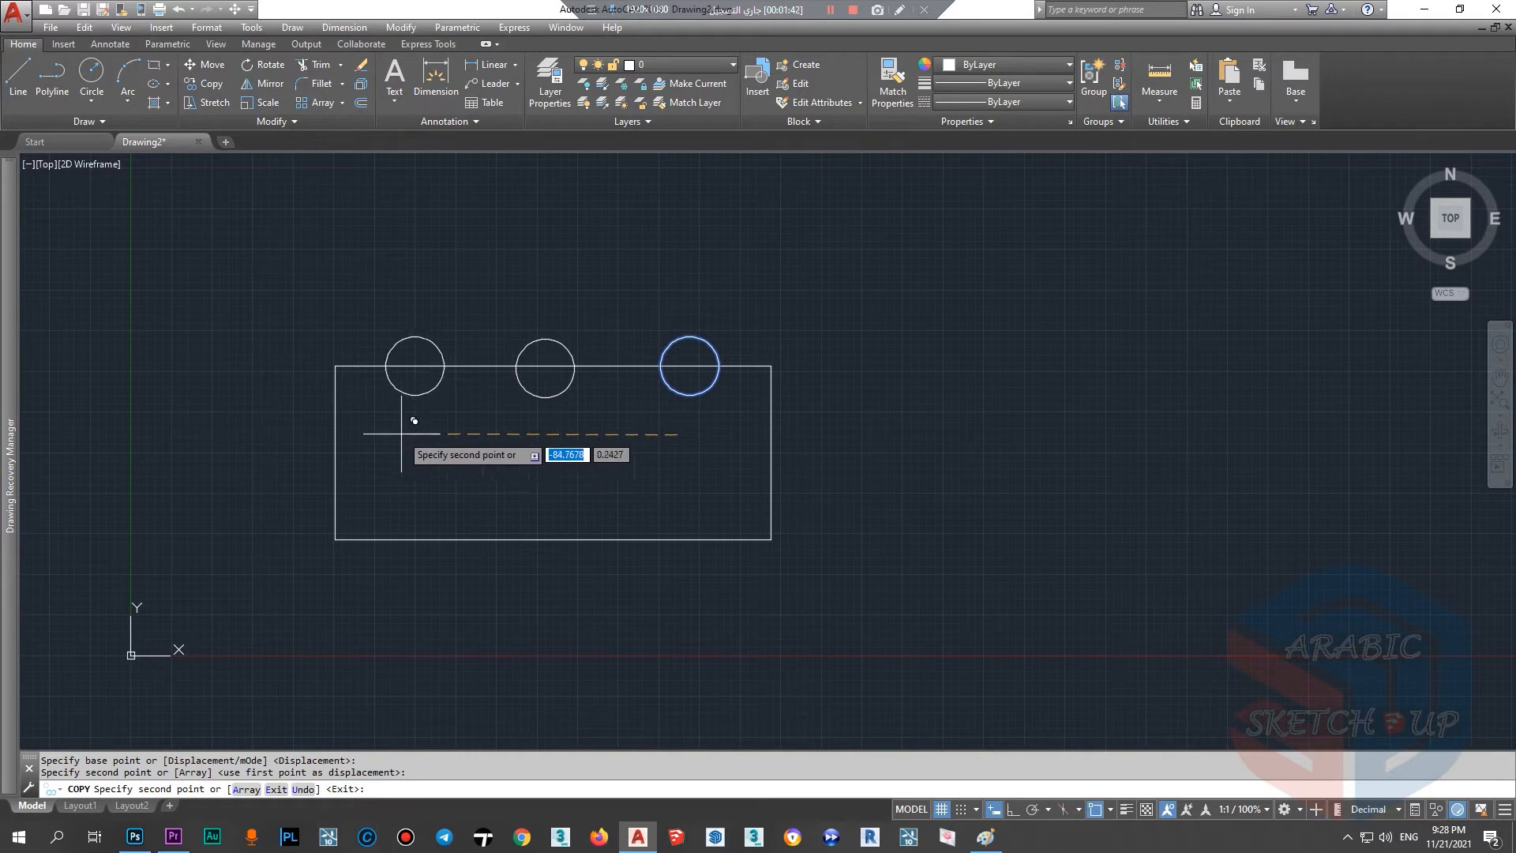
{"action": "key", "text": "ctrl+z"}
{"action": "left_click", "coordinate": [1013, 808]}
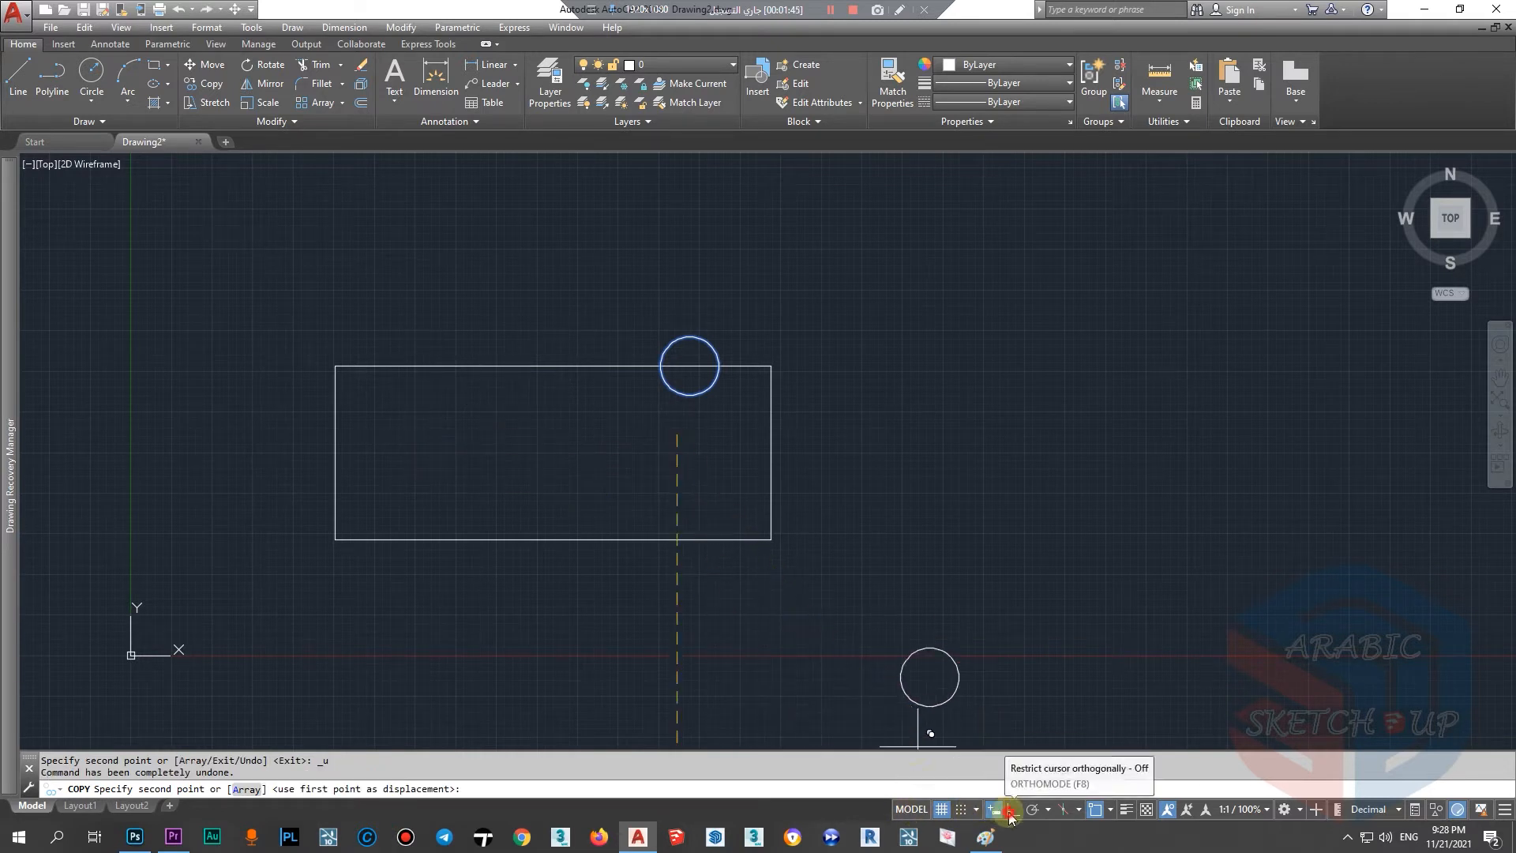
{"action": "left_click", "coordinate": [513, 433]}
{"action": "key", "text": "Escape"}
{"action": "left_click", "coordinate": [373, 400]}
Step: Copy the three circles straight down onto the rectangle's bottom edge
{"action": "left_click", "coordinate": [676, 430]}
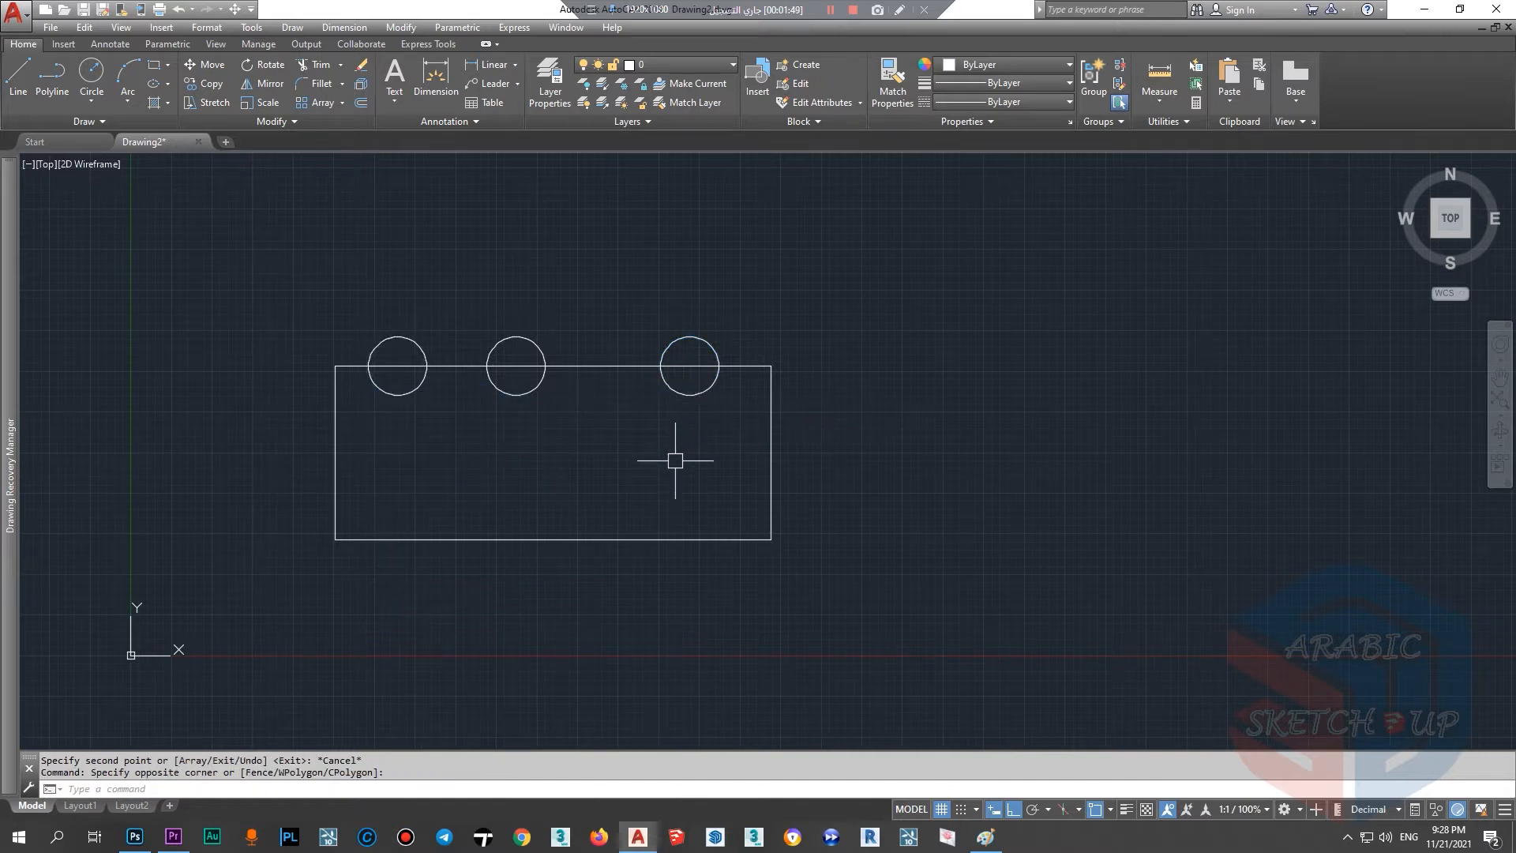
{"action": "left_click", "coordinate": [423, 391]}
{"action": "type", "text": "CO"}
{"action": "key", "text": "Return"}
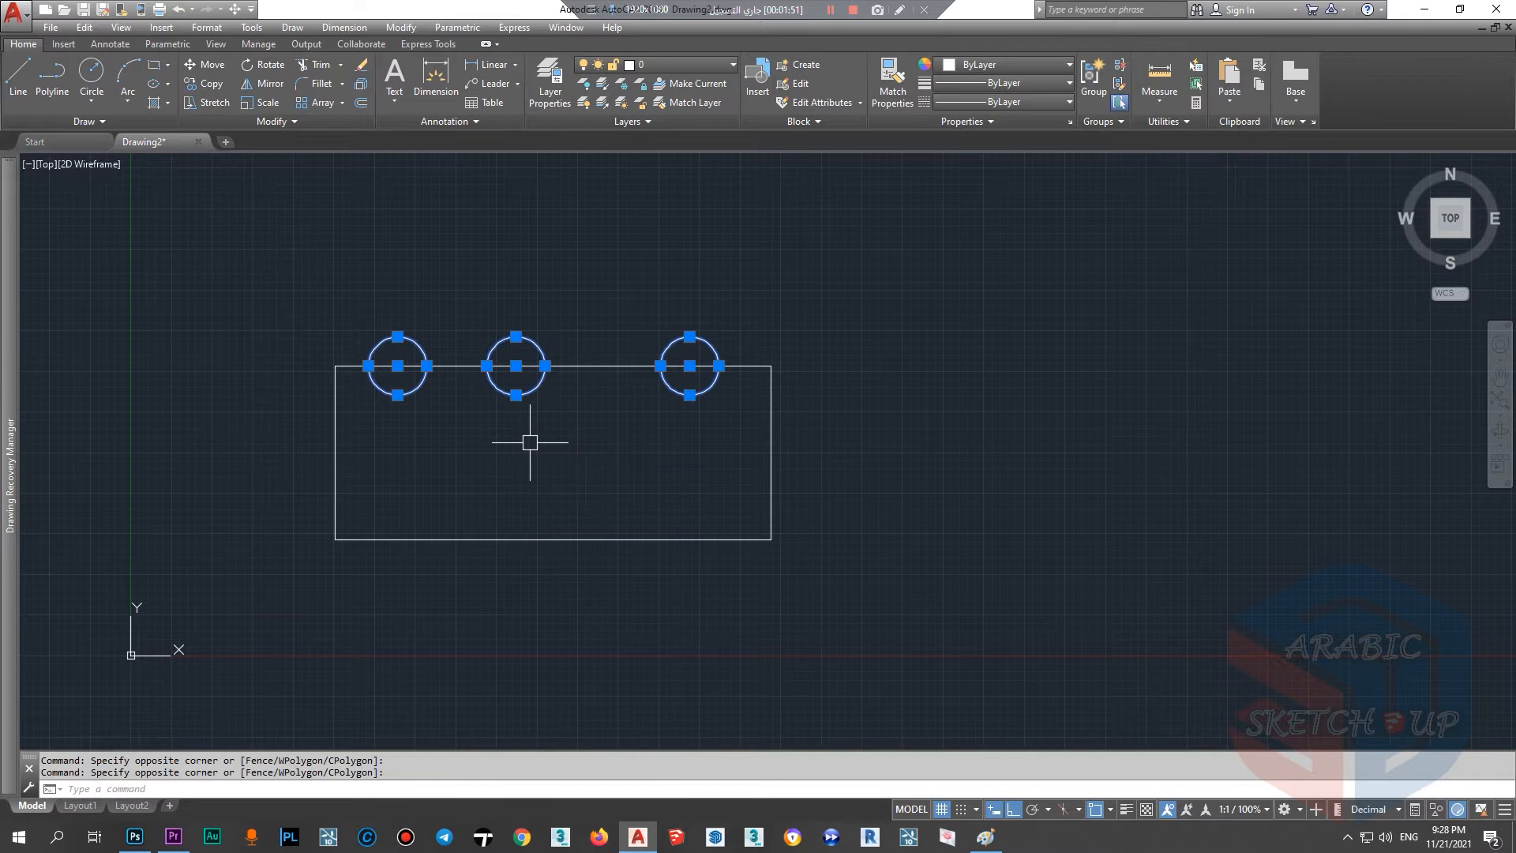
{"action": "left_click", "coordinate": [854, 380]}
{"action": "left_click", "coordinate": [873, 554]}
{"action": "key", "text": "Escape"}
Step: Trim the inner halves of the three bottom circles and the rectangle edge segments inside them
{"action": "type", "text": "tr"}
{"action": "key", "text": "Return"}
{"action": "key", "text": "Return"}
{"action": "left_click", "coordinate": [726, 500]}
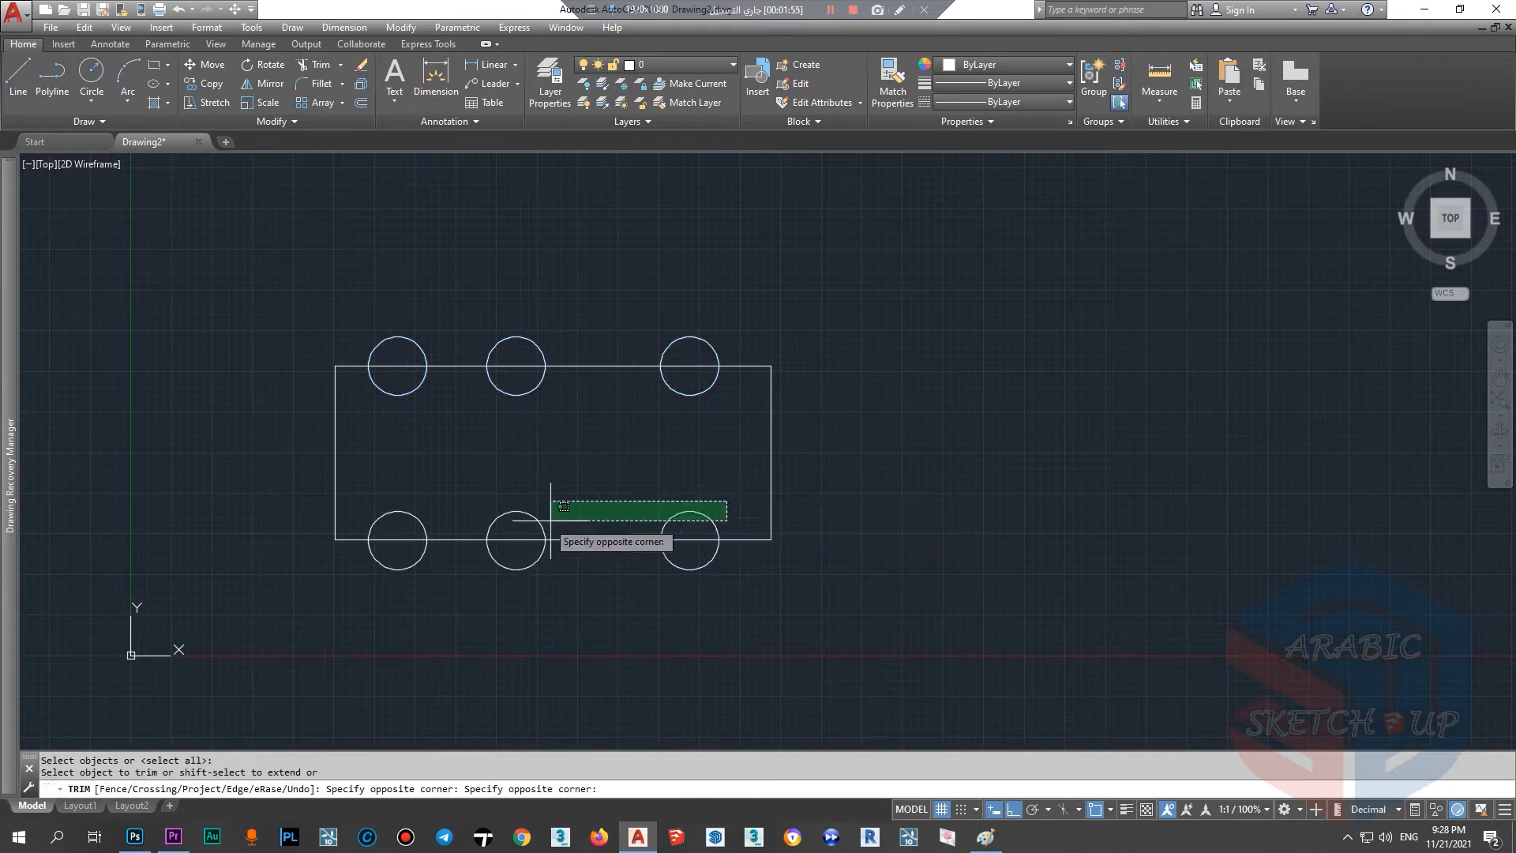
{"action": "left_click", "coordinate": [398, 525]}
{"action": "left_click", "coordinate": [401, 539]}
{"action": "left_click", "coordinate": [513, 539]}
{"action": "left_click", "coordinate": [678, 540]}
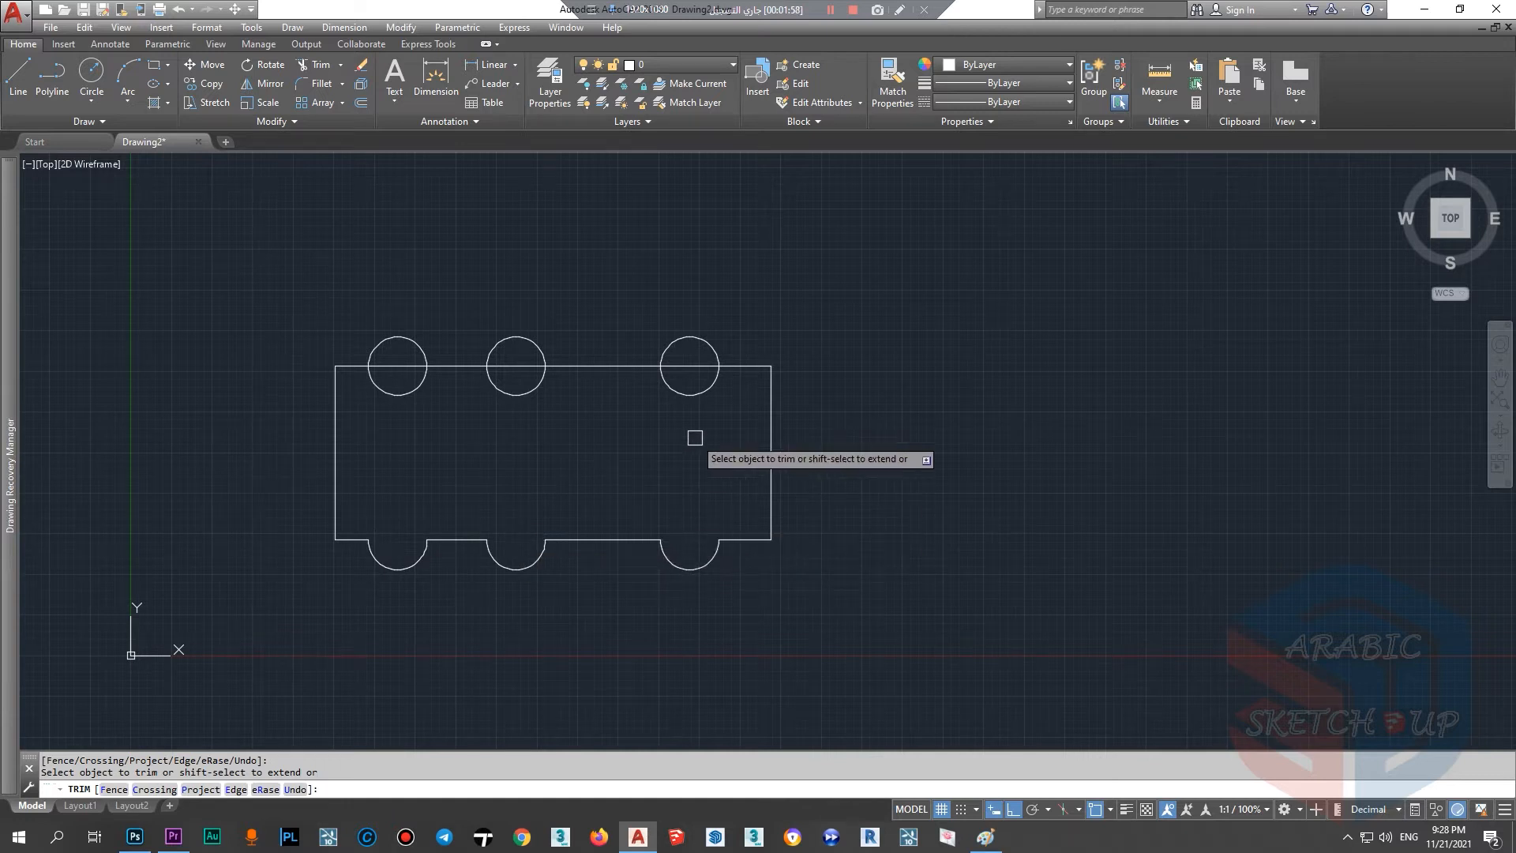
Step: Trim the inner halves of the three top circles and the top edge segments inside them
{"action": "left_click", "coordinate": [689, 394]}
{"action": "left_click", "coordinate": [671, 366]}
{"action": "left_click", "coordinate": [516, 393]}
{"action": "left_click", "coordinate": [398, 394]}
{"action": "key", "text": "Escape"}
Step: Join all the arcs and edges of the table outline into one polyline
{"action": "left_click", "coordinate": [825, 356]}
{"action": "left_click", "coordinate": [281, 628]}
{"action": "left_click", "coordinate": [863, 311]}
{"action": "left_click", "coordinate": [327, 622]}
{"action": "type", "text": "J"}
{"action": "key", "text": "Return"}
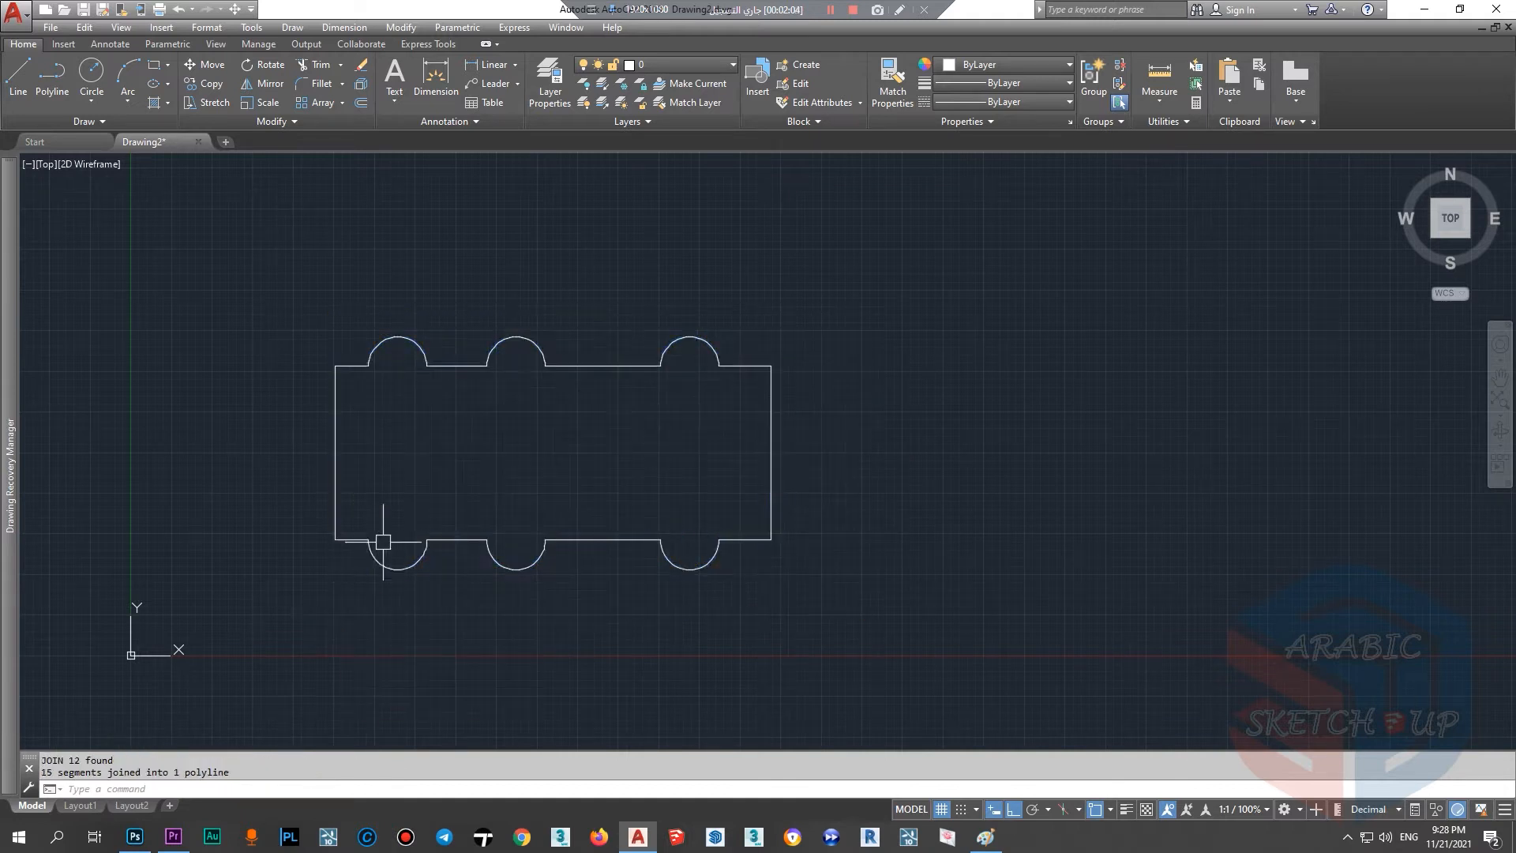
Step: Start the Rotate command on the joined table outline, using its lower-right corner as the base point
{"action": "left_click", "coordinate": [398, 545]}
{"action": "scroll", "coordinate": [398, 541], "scroll_direction": "down", "scroll_amount": 4}
{"action": "scroll", "coordinate": [457, 505], "scroll_direction": "up", "scroll_amount": 2}
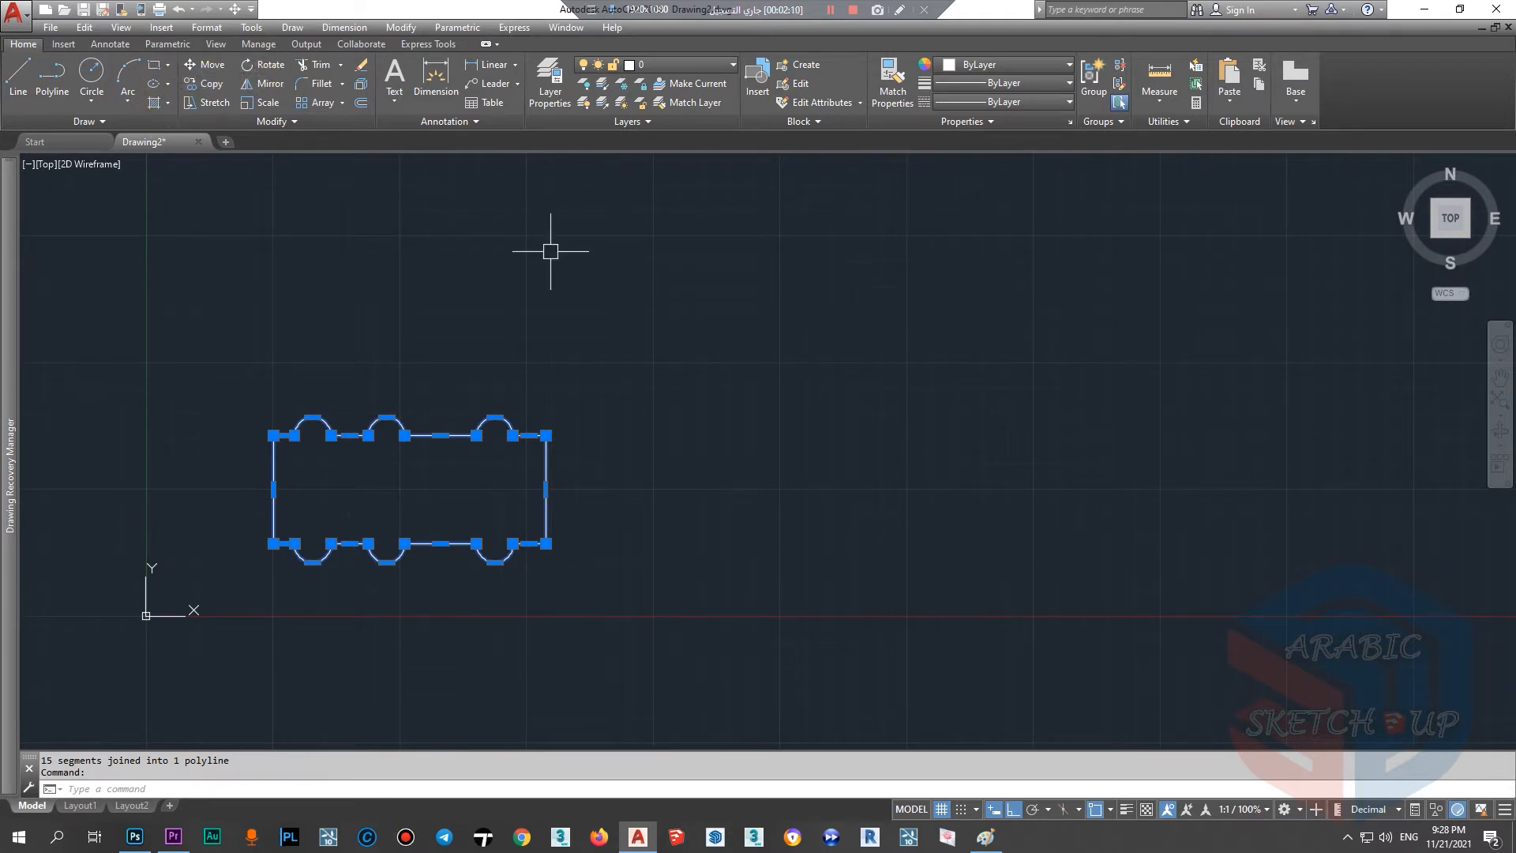
{"action": "type", "text": "RO"}
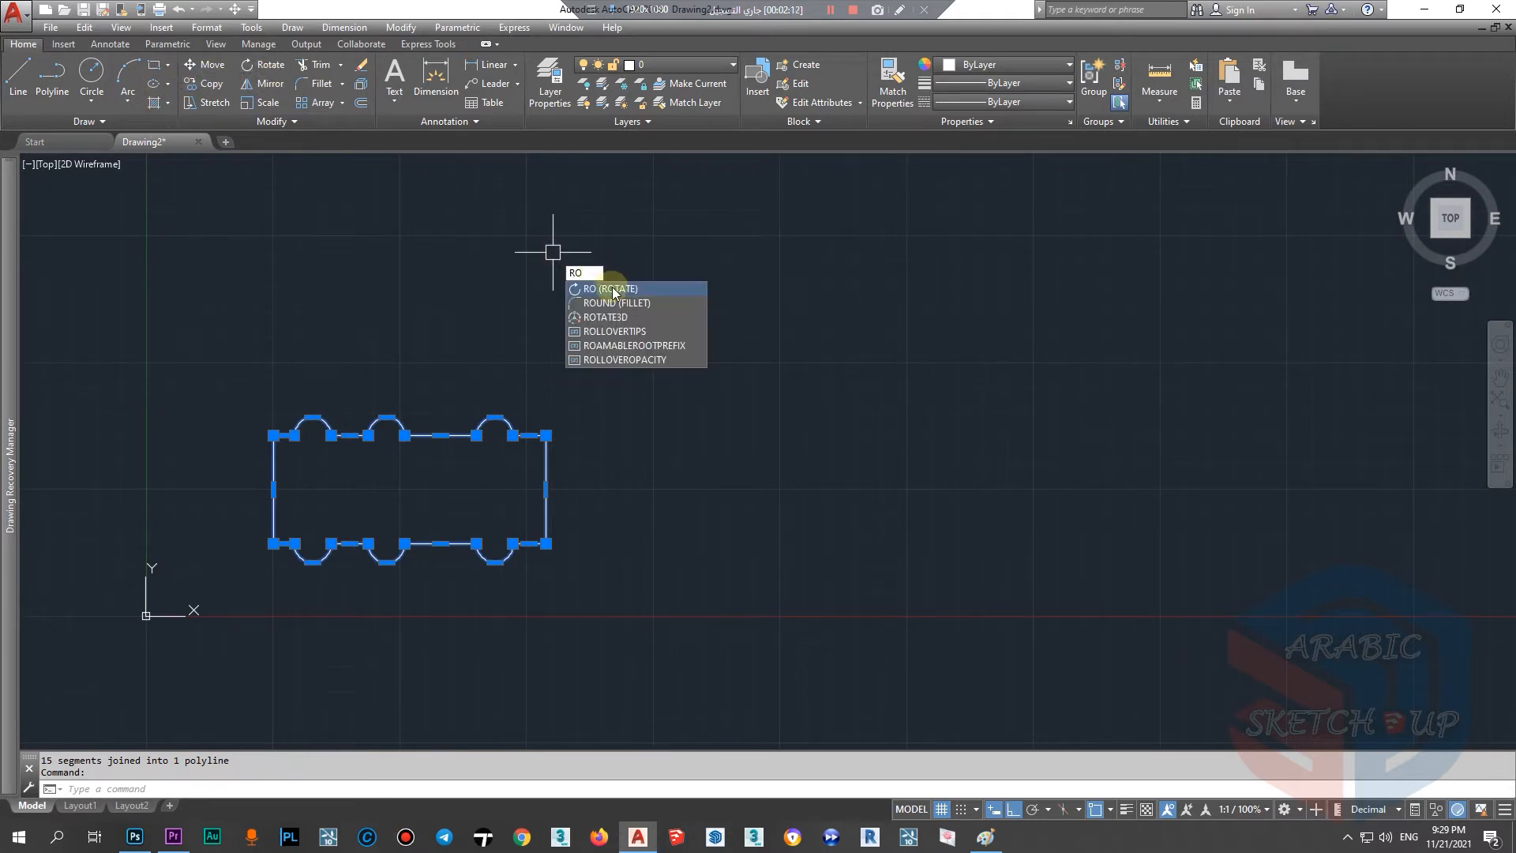
{"action": "left_click", "coordinate": [613, 290]}
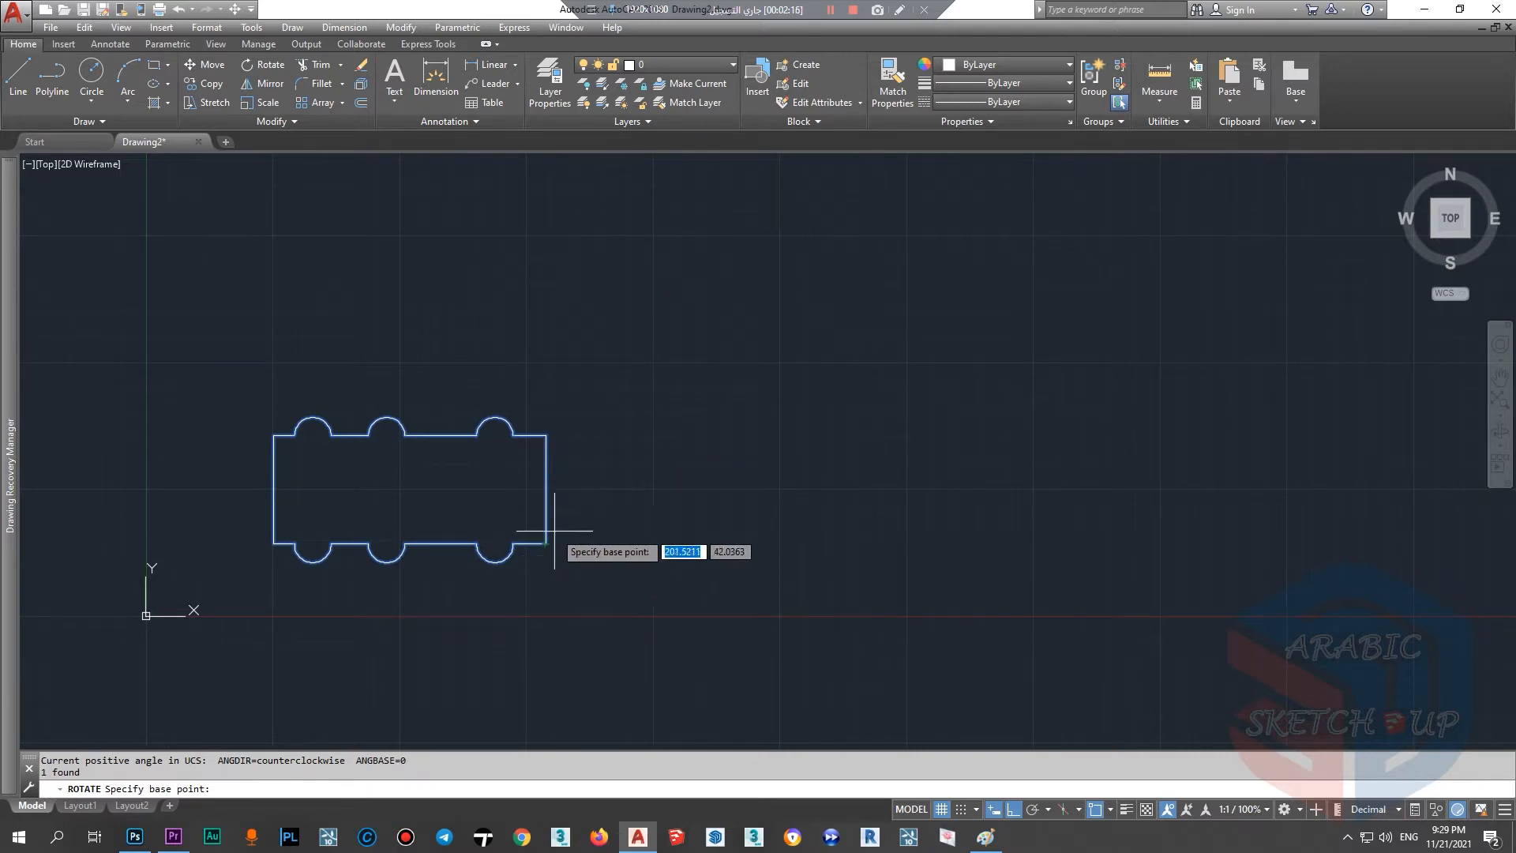
{"action": "scroll", "coordinate": [555, 532], "scroll_direction": "up", "scroll_amount": 4}
{"action": "scroll", "coordinate": [556, 542], "scroll_direction": "down", "scroll_amount": 2}
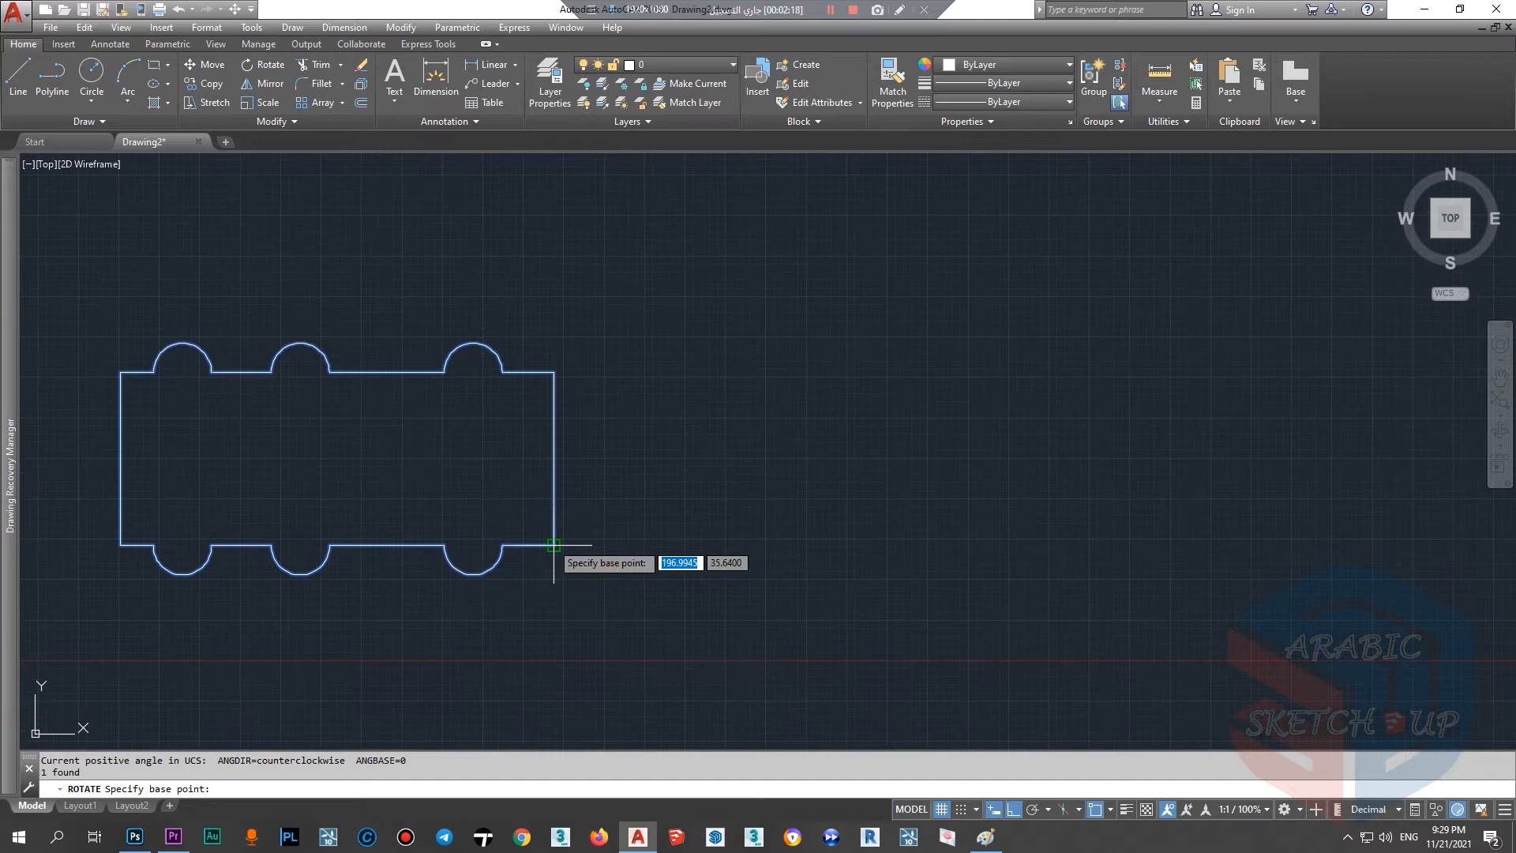
{"action": "left_click", "coordinate": [554, 545]}
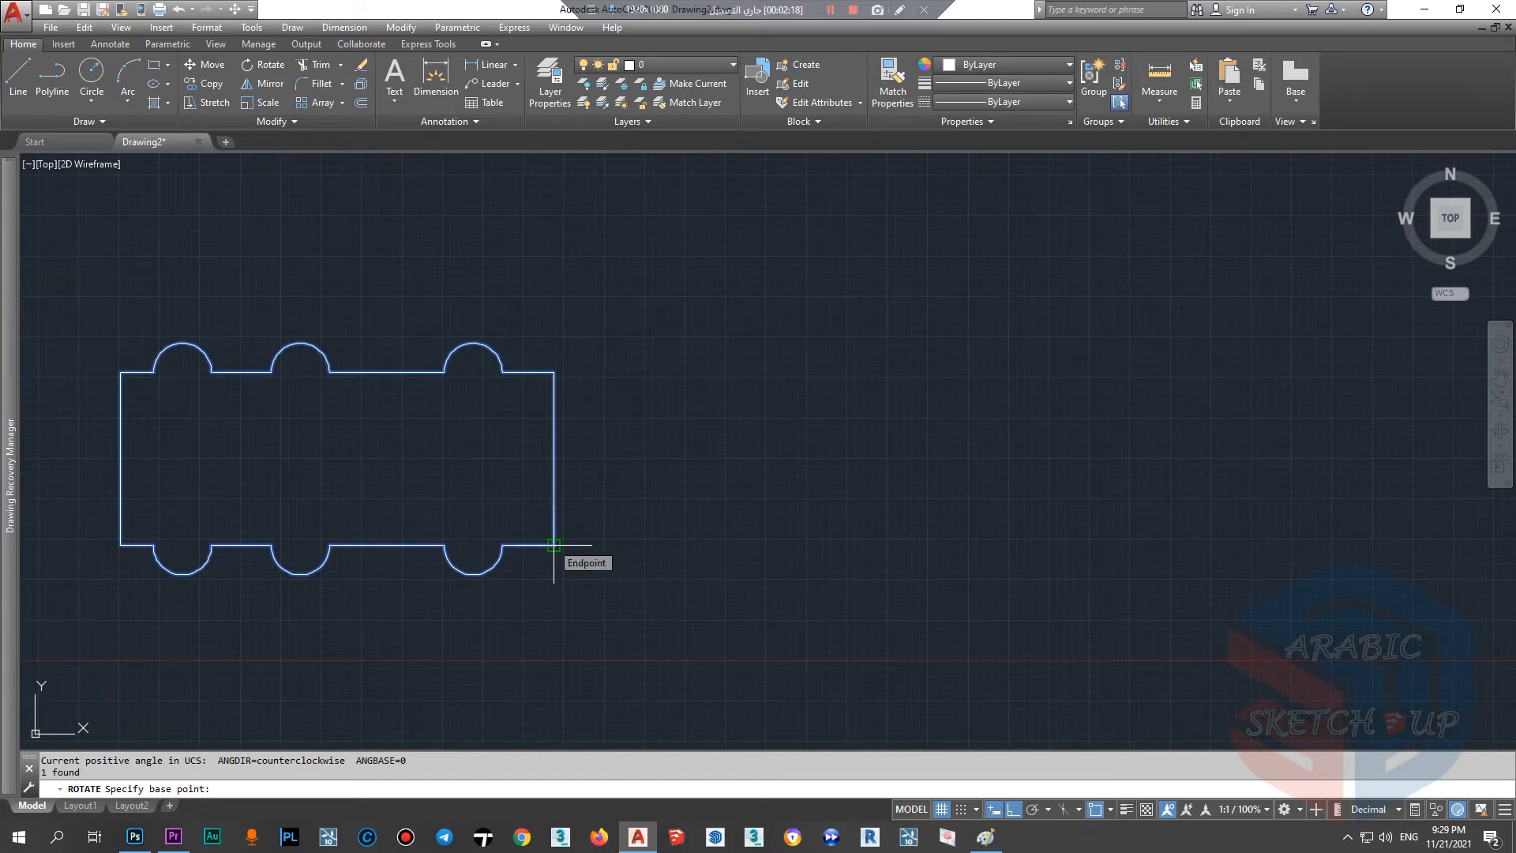
Step: Switch to Paint, sketch a large freehand rectangle and mark its lower-right corner with a small circle as the pivot
{"action": "left_click", "coordinate": [986, 837]}
{"action": "mouse_move", "coordinate": [875, 490]}
{"action": "left_mouse_down"}
{"action": "mouse_move", "coordinate": [687, 477]}
{"action": "mouse_move", "coordinate": [920, 575]}
{"action": "mouse_move", "coordinate": [892, 491]}
{"action": "left_mouse_up"}
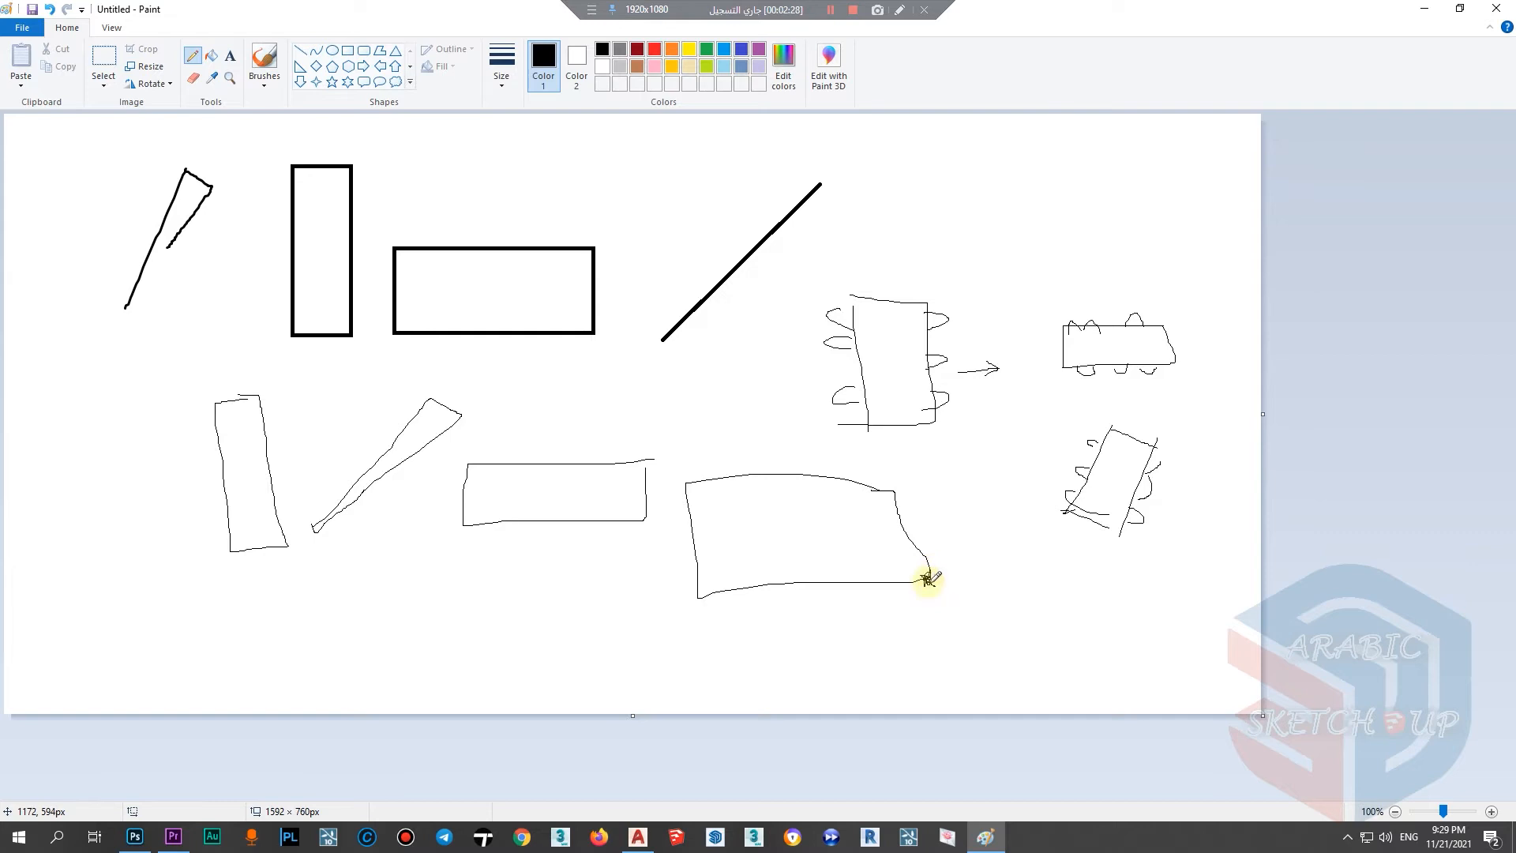
{"action": "left_click", "coordinate": [331, 52]}
{"action": "left_click_drag", "start_coordinate": [924, 579], "coordinate": [943, 593]}
Step: Pencil lines from the pivot and a curved arrow to illustrate rotation about that corner
{"action": "left_click", "coordinate": [193, 57]}
{"action": "left_click_drag", "start_coordinate": [932, 583], "coordinate": [757, 564]}
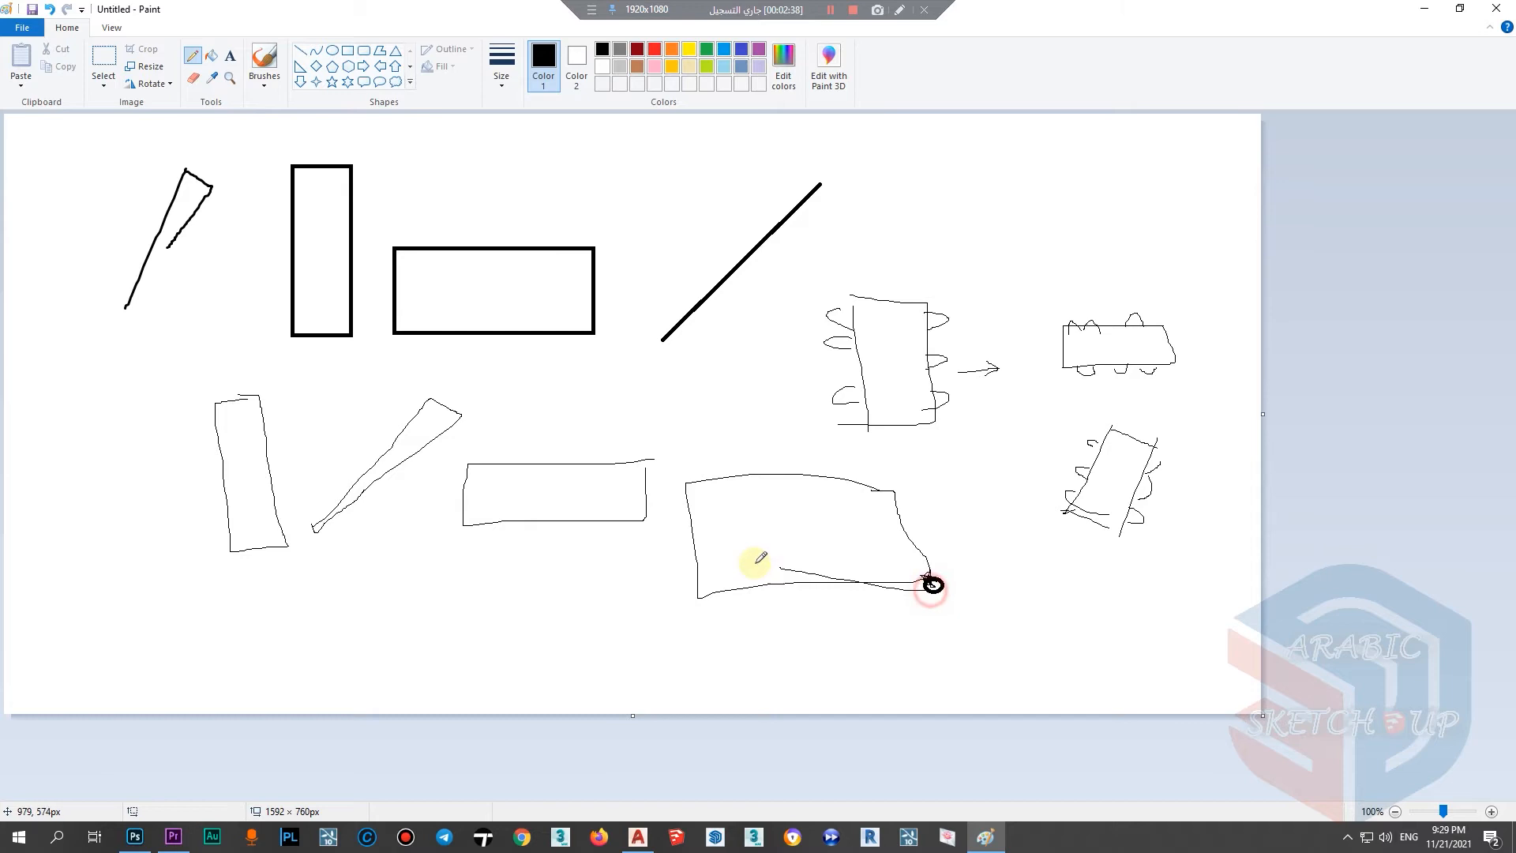
{"action": "mouse_move", "coordinate": [931, 591]}
{"action": "left_mouse_down"}
{"action": "mouse_move", "coordinate": [779, 602]}
{"action": "mouse_move", "coordinate": [764, 562]}
{"action": "mouse_move", "coordinate": [829, 522]}
{"action": "left_mouse_up"}
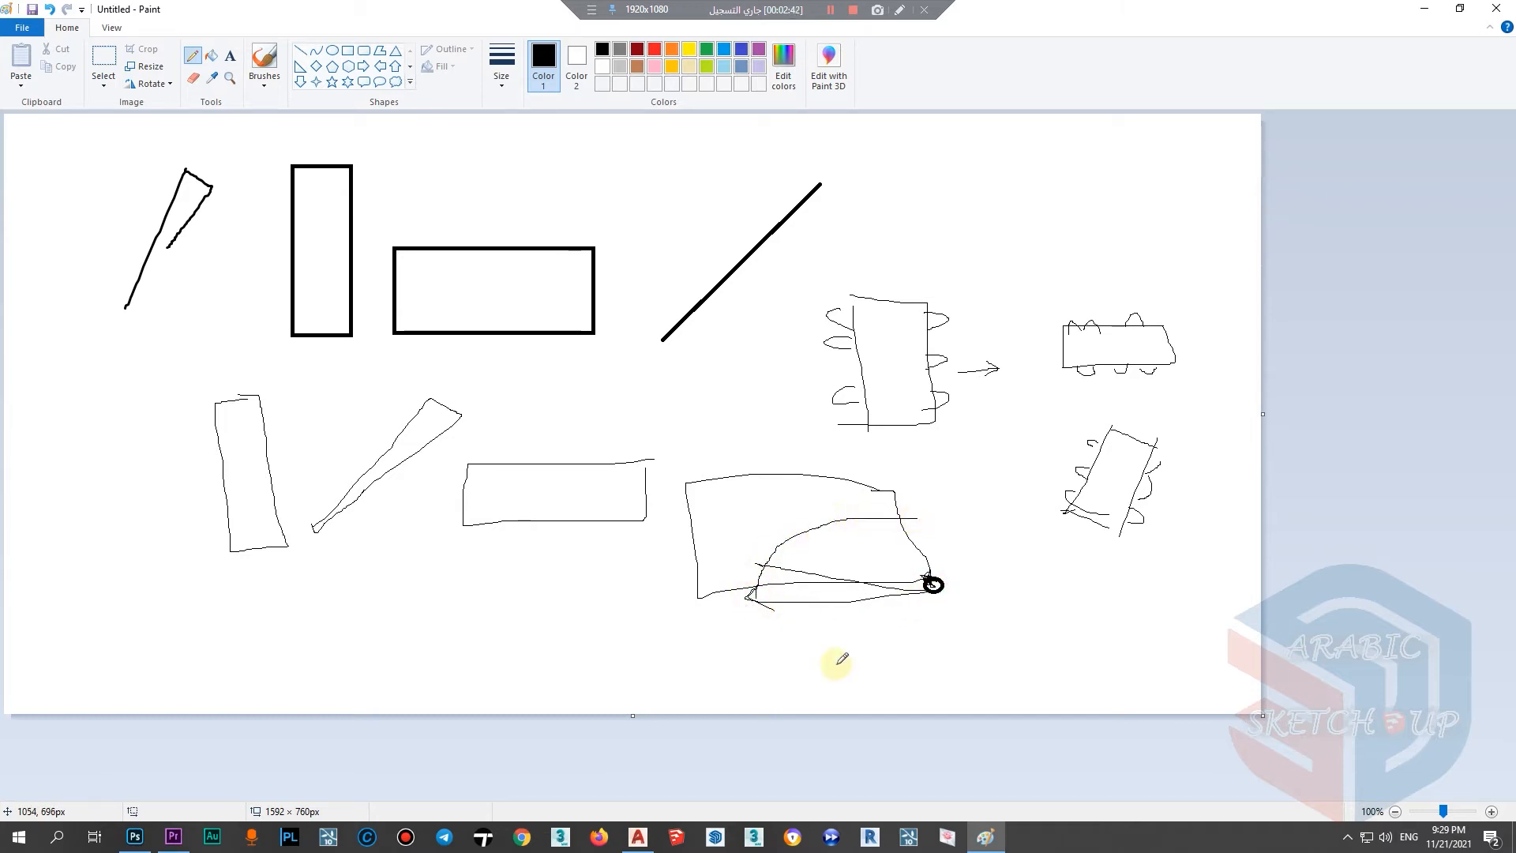
{"action": "left_click_drag", "start_coordinate": [756, 571], "coordinate": [771, 586]}
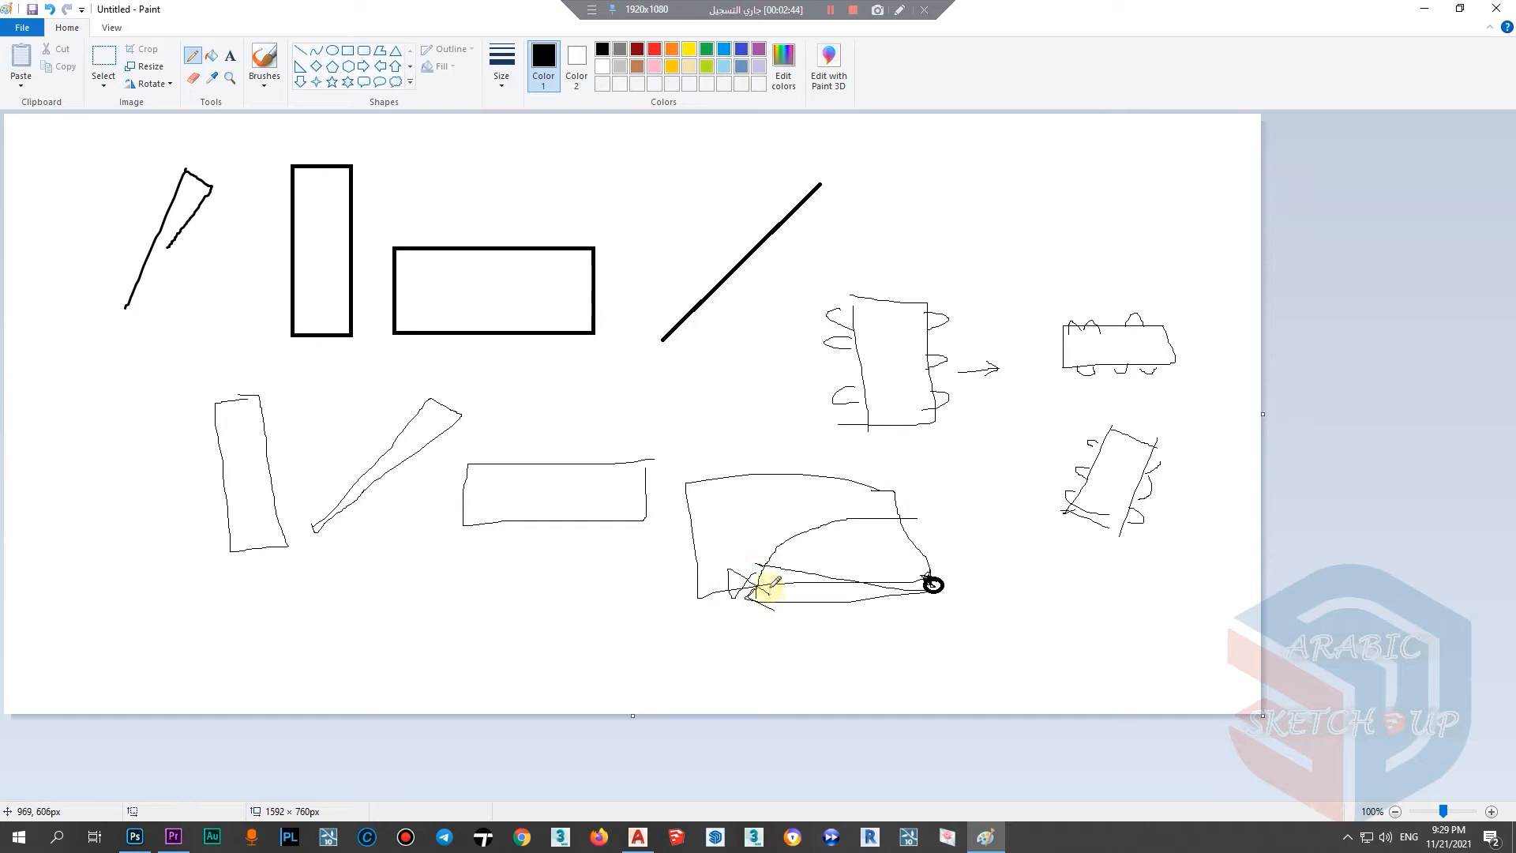
Step: Return to AutoCAD and preview a free rotation of the table outline about its lower-right corner, then cancel it
{"action": "left_click", "coordinate": [1413, 9]}
{"action": "left_click", "coordinate": [554, 544]}
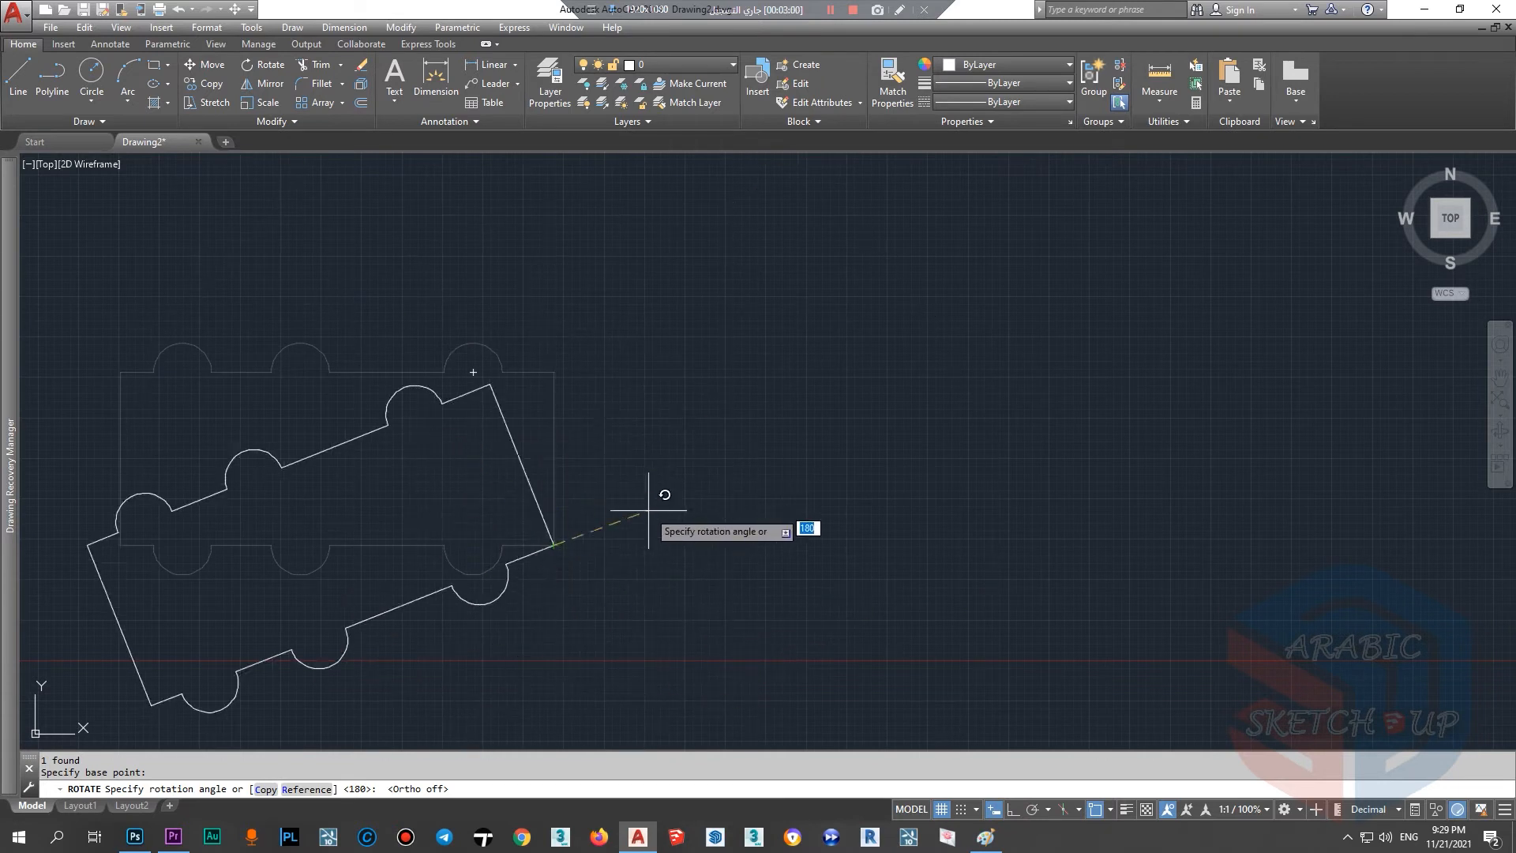
{"action": "key", "text": "Escape"}
{"action": "scroll", "coordinate": [482, 489], "scroll_direction": "down", "scroll_amount": 2}
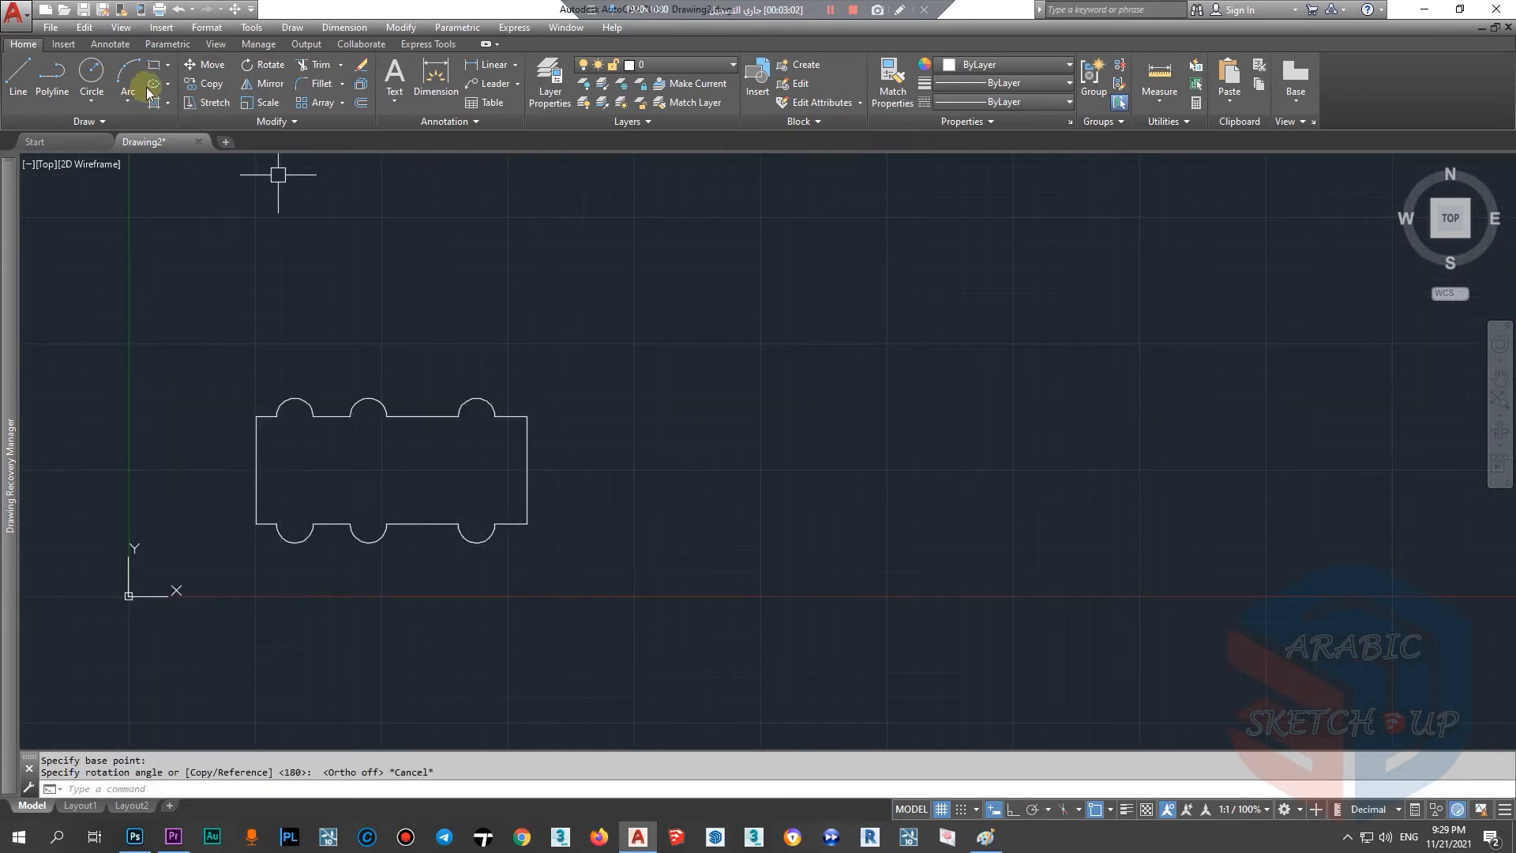
Step: Draw a circle to the right of the table outline, roughly twice the outline's height
{"action": "left_click", "coordinate": [98, 102]}
{"action": "scroll", "coordinate": [95, 268], "scroll_direction": "down", "scroll_amount": 2}
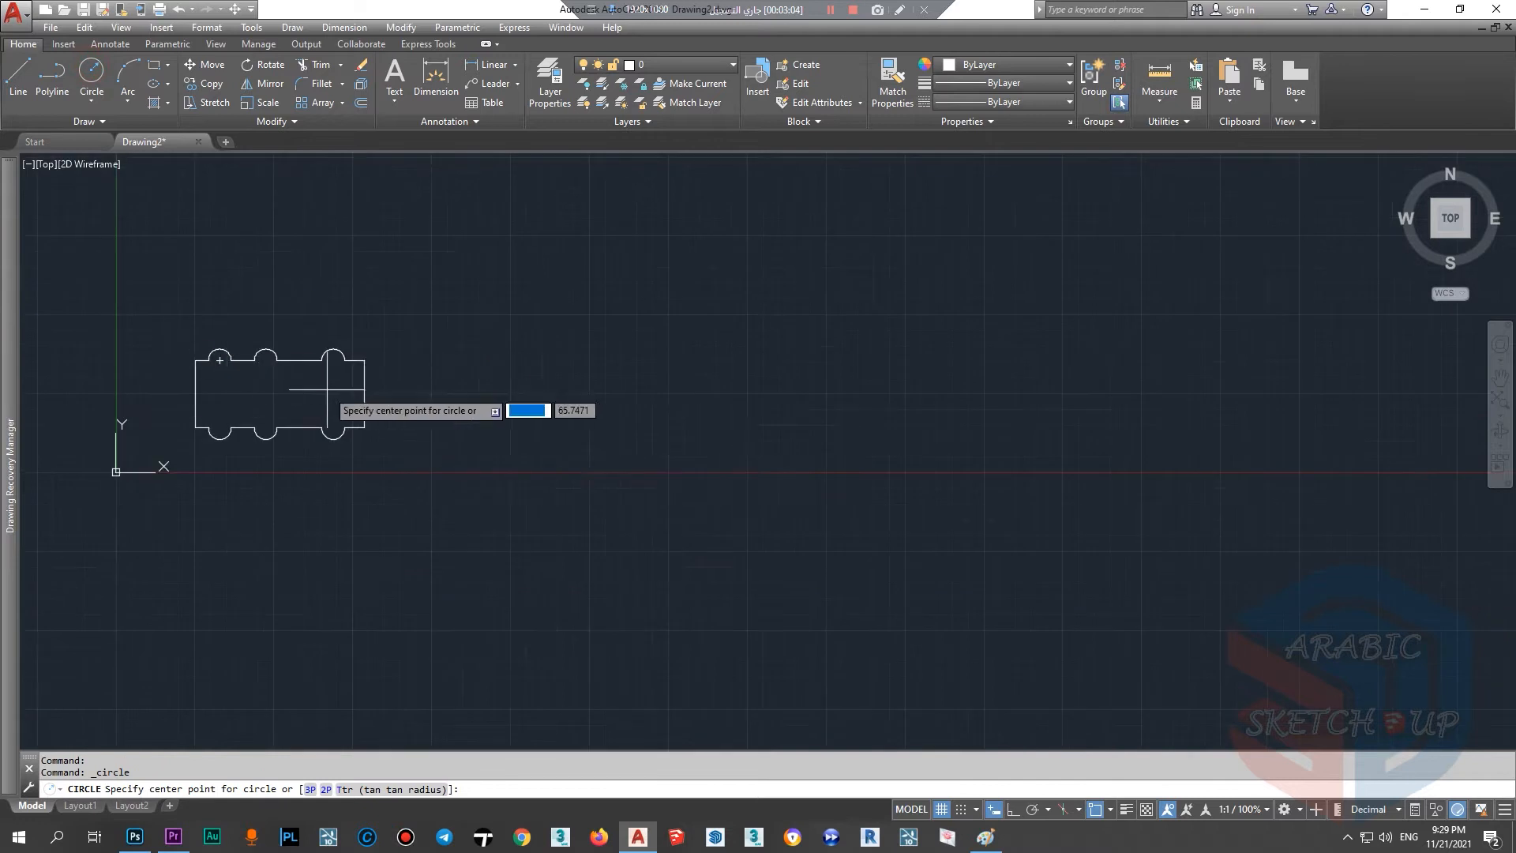
{"action": "left_click", "coordinate": [564, 390]}
{"action": "left_click", "coordinate": [621, 420]}
{"action": "key", "text": "Escape"}
{"action": "left_click", "coordinate": [521, 343]}
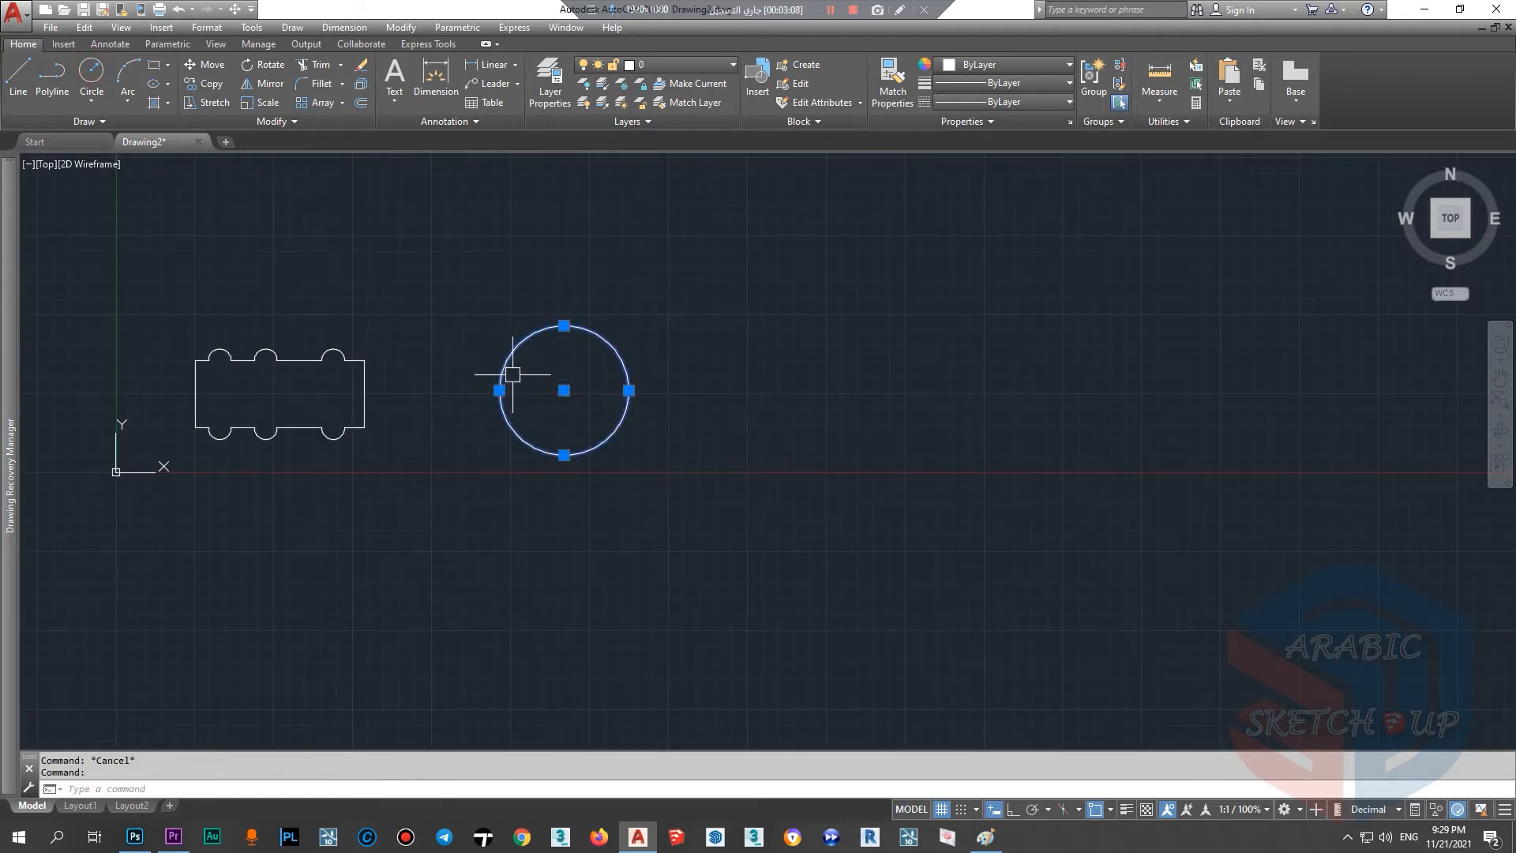
{"action": "scroll", "coordinate": [509, 352], "scroll_direction": "up", "scroll_amount": 2}
{"action": "scroll", "coordinate": [553, 395], "scroll_direction": "down", "scroll_amount": 2}
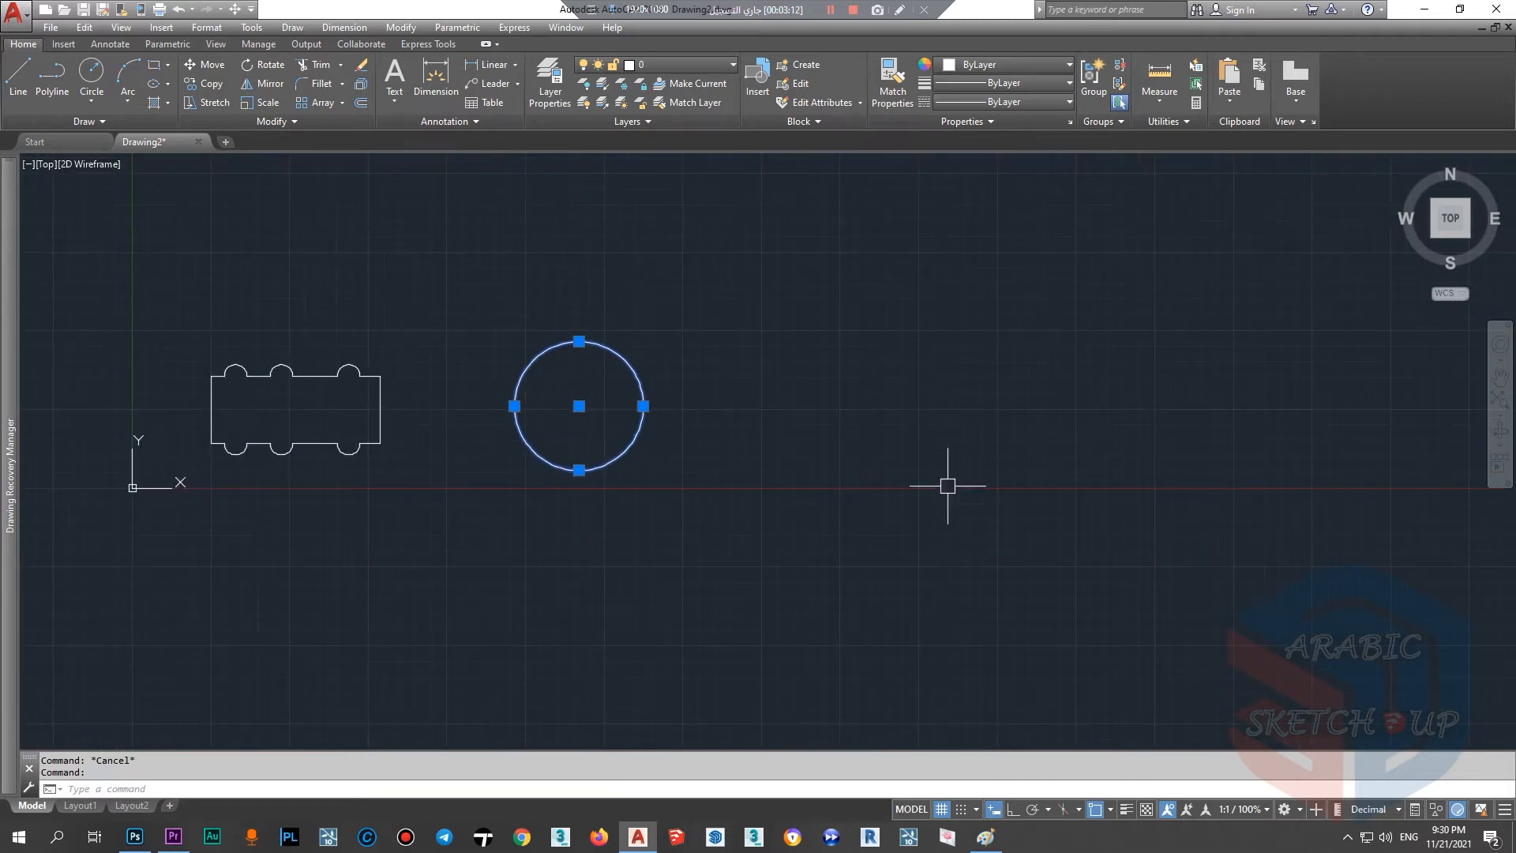
{"action": "key", "text": "Escape"}
{"action": "left_click", "coordinate": [386, 427]}
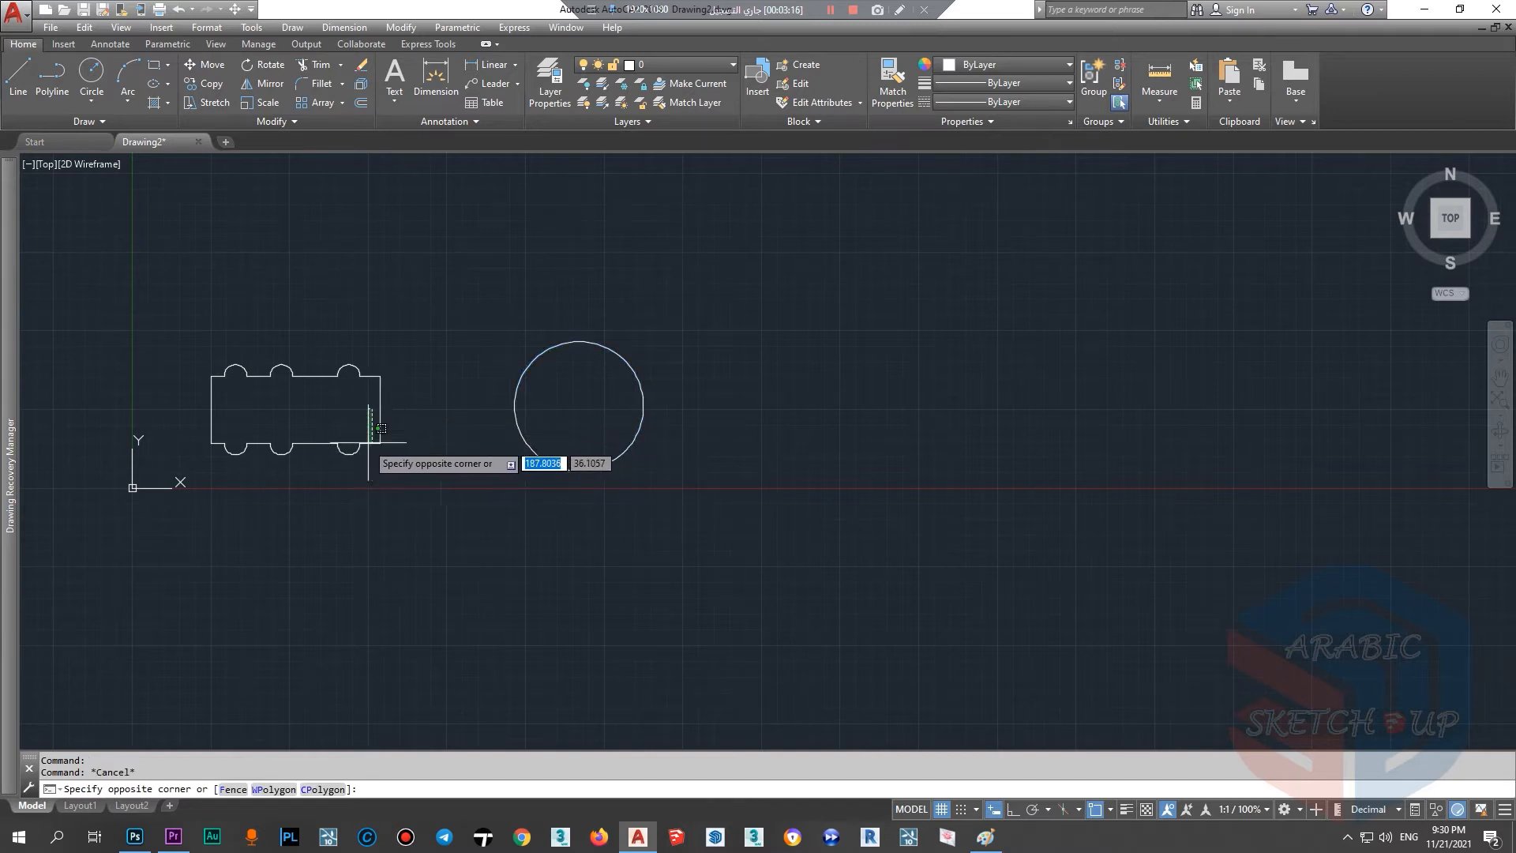
{"action": "left_click", "coordinate": [365, 434]}
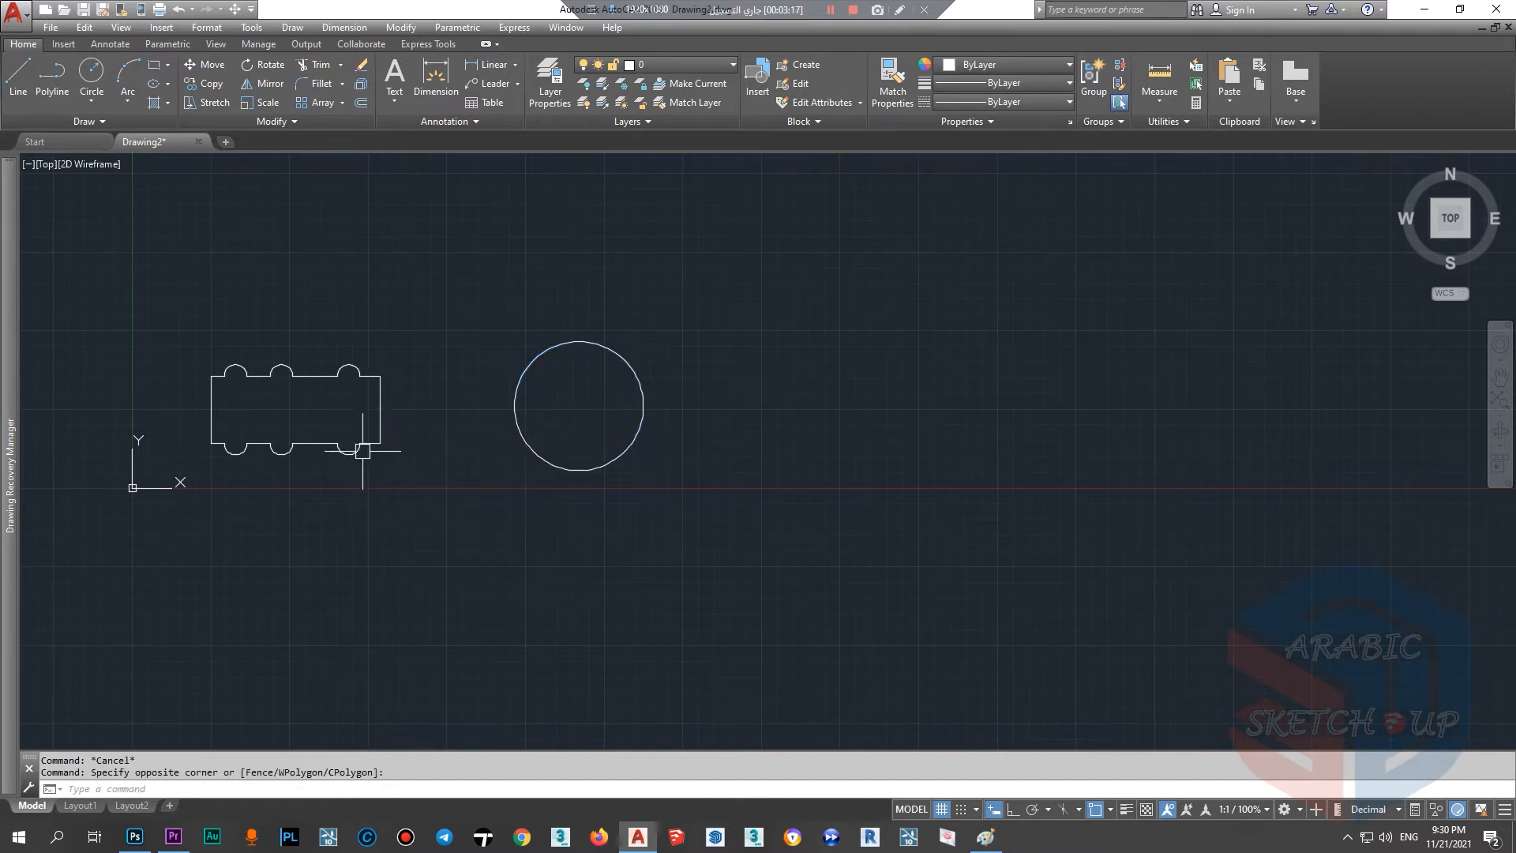
Step: Try rotating the table outline about the circle's centre
{"action": "left_click", "coordinate": [266, 65]}
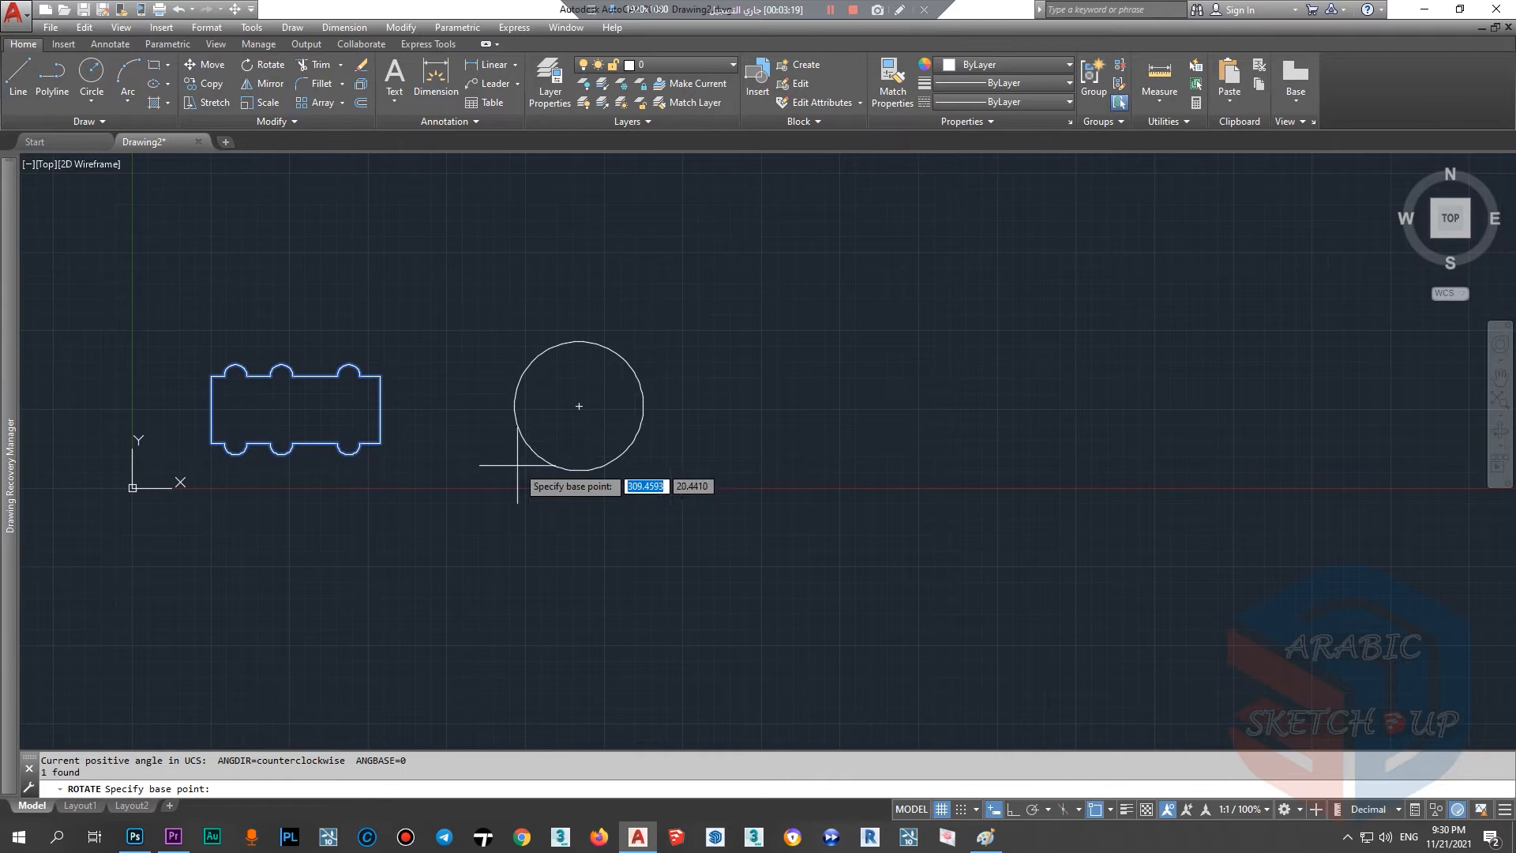
{"action": "left_click", "coordinate": [579, 406]}
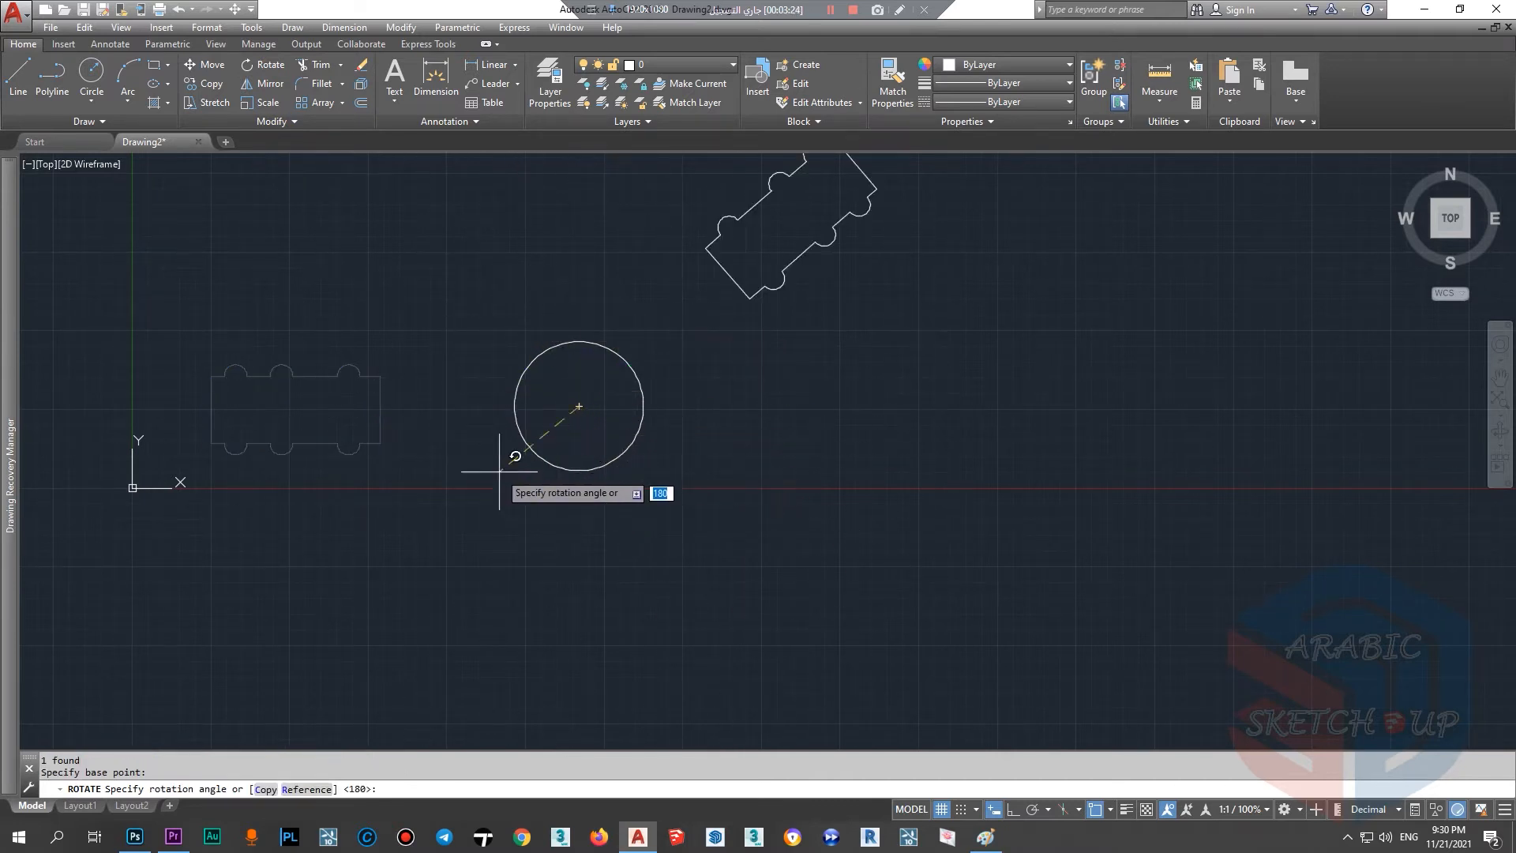
{"action": "key", "text": "Escape"}
Step: Erase the circle beside the table outline
{"action": "scroll", "coordinate": [382, 412], "scroll_direction": "down", "scroll_amount": 2}
{"action": "scroll", "coordinate": [379, 411], "scroll_direction": "up", "scroll_amount": 2}
{"action": "scroll", "coordinate": [397, 395], "scroll_direction": "up", "scroll_amount": 4}
{"action": "left_click", "coordinate": [984, 271]}
{"action": "left_click", "coordinate": [874, 389]}
{"action": "scroll", "coordinate": [814, 543], "scroll_direction": "down", "scroll_amount": 2}
Step: Rotate the table outline 270° about its lower-right corner with Ortho turned on
{"action": "left_click_drag", "start_coordinate": [569, 514], "coordinate": [331, 502]}
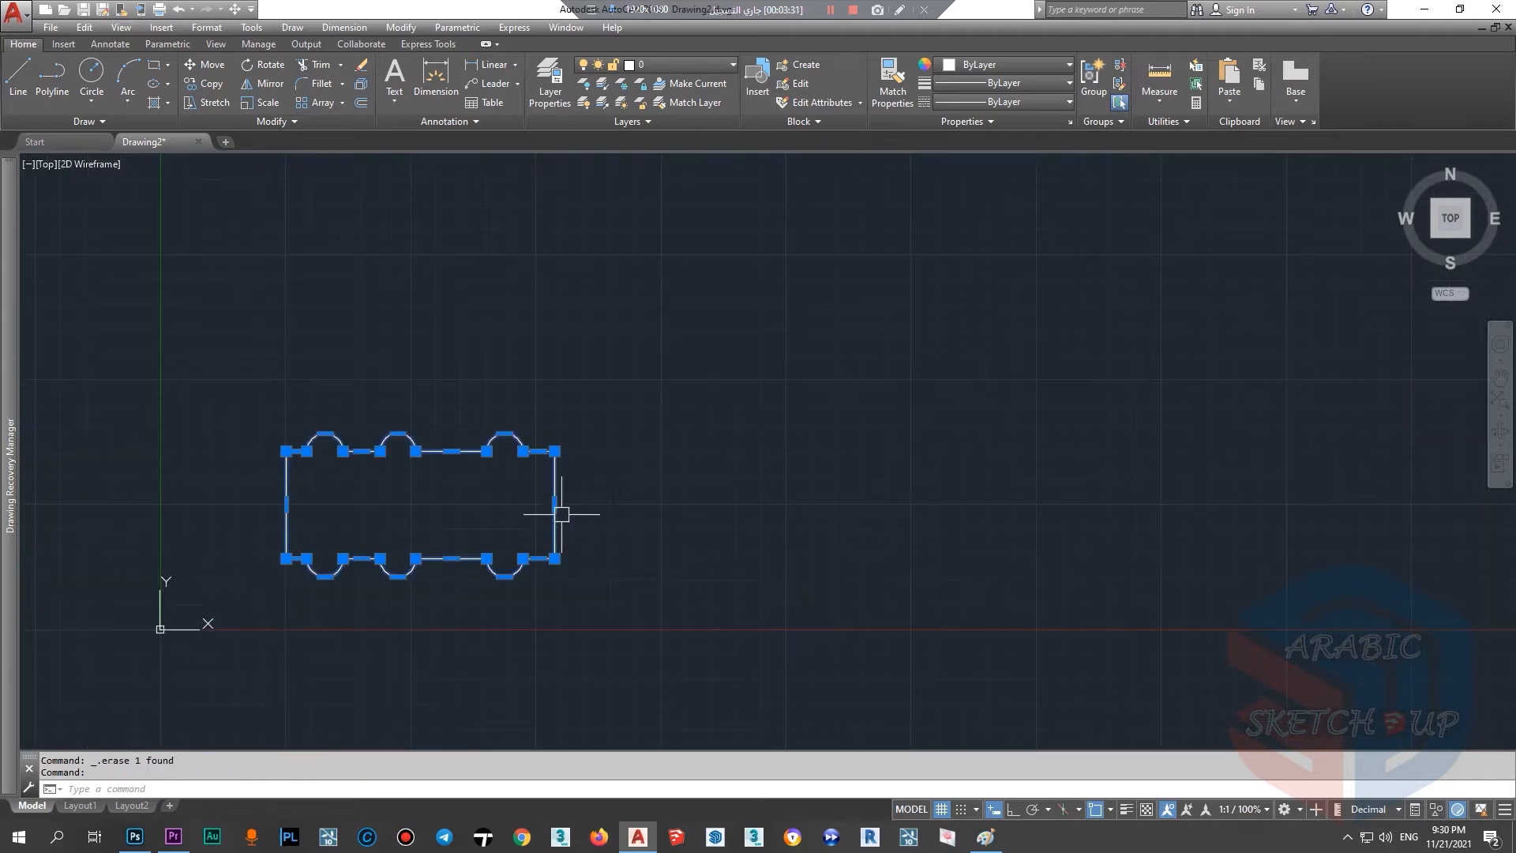
{"action": "left_click", "coordinate": [262, 65]}
{"action": "left_click", "coordinate": [554, 558]}
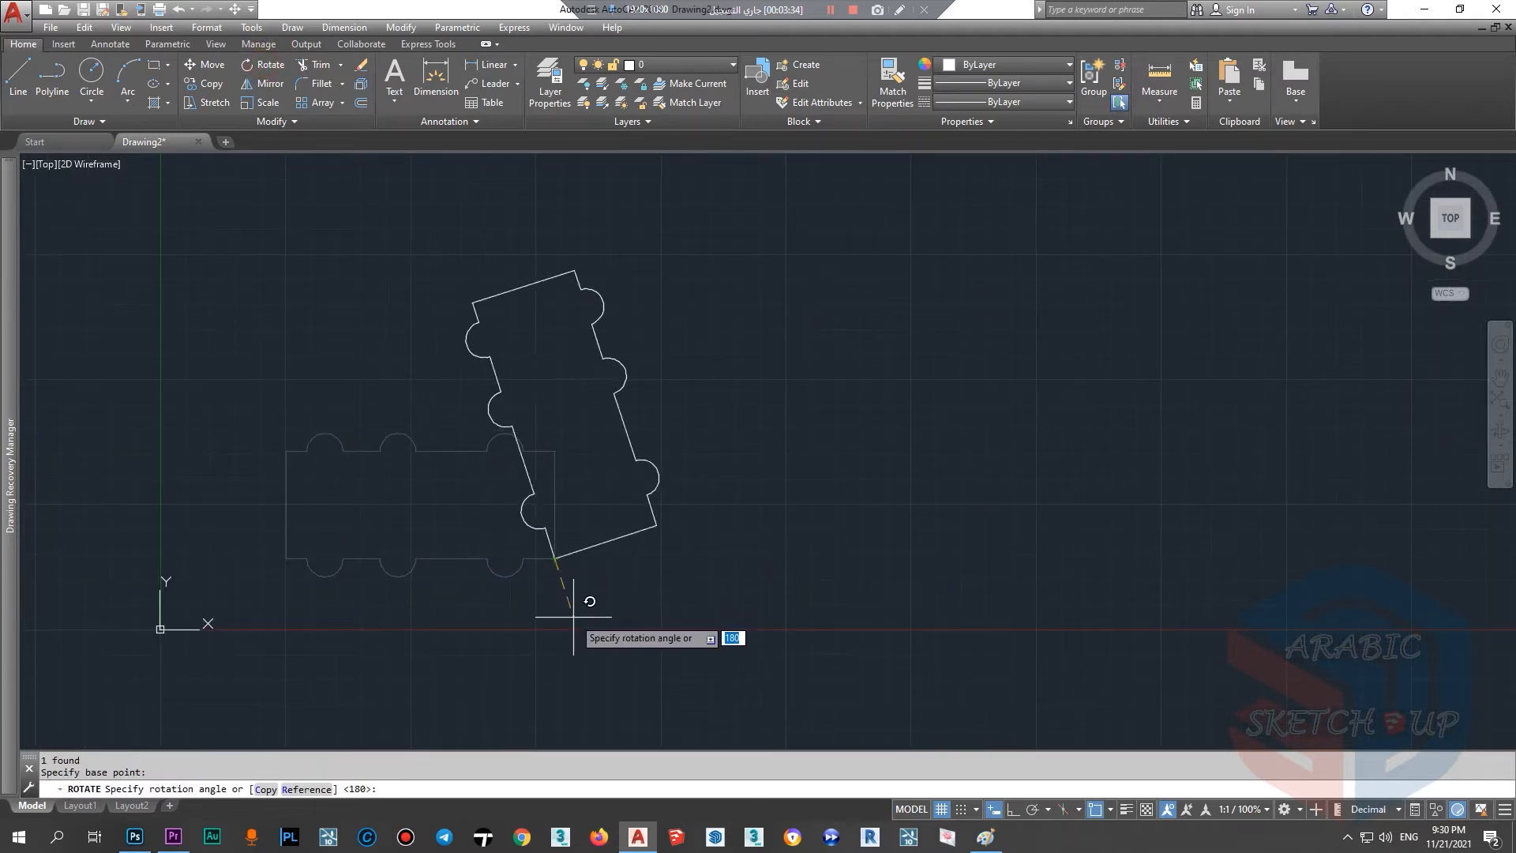
{"action": "left_click", "coordinate": [1012, 808]}
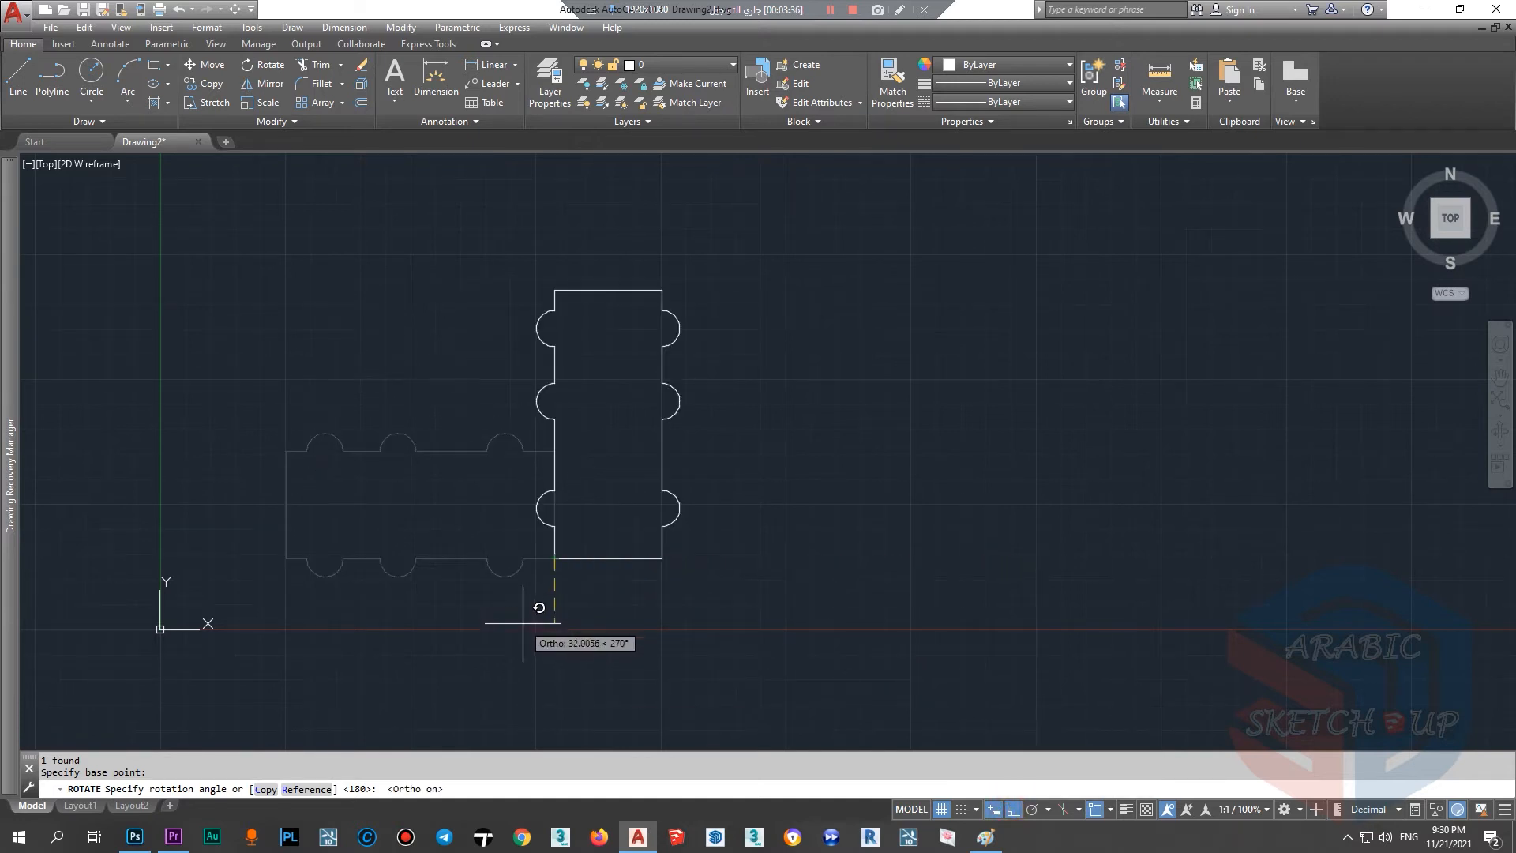
{"action": "left_click", "coordinate": [525, 609]}
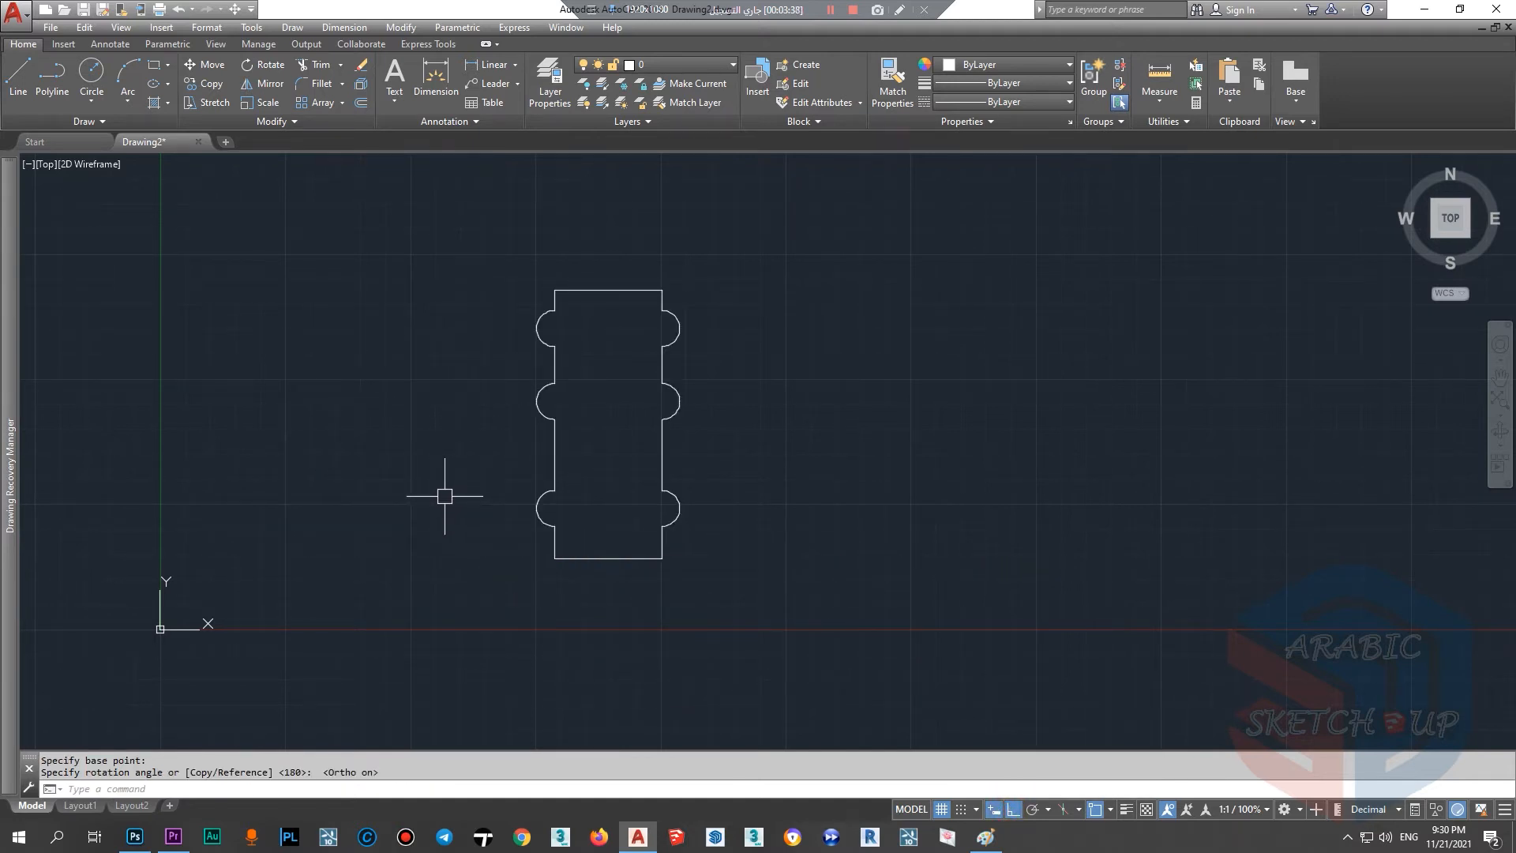
Step: Rotate the upright table outline 270° about the lower end of the middle chair arc on its right side
{"action": "left_click", "coordinate": [554, 475]}
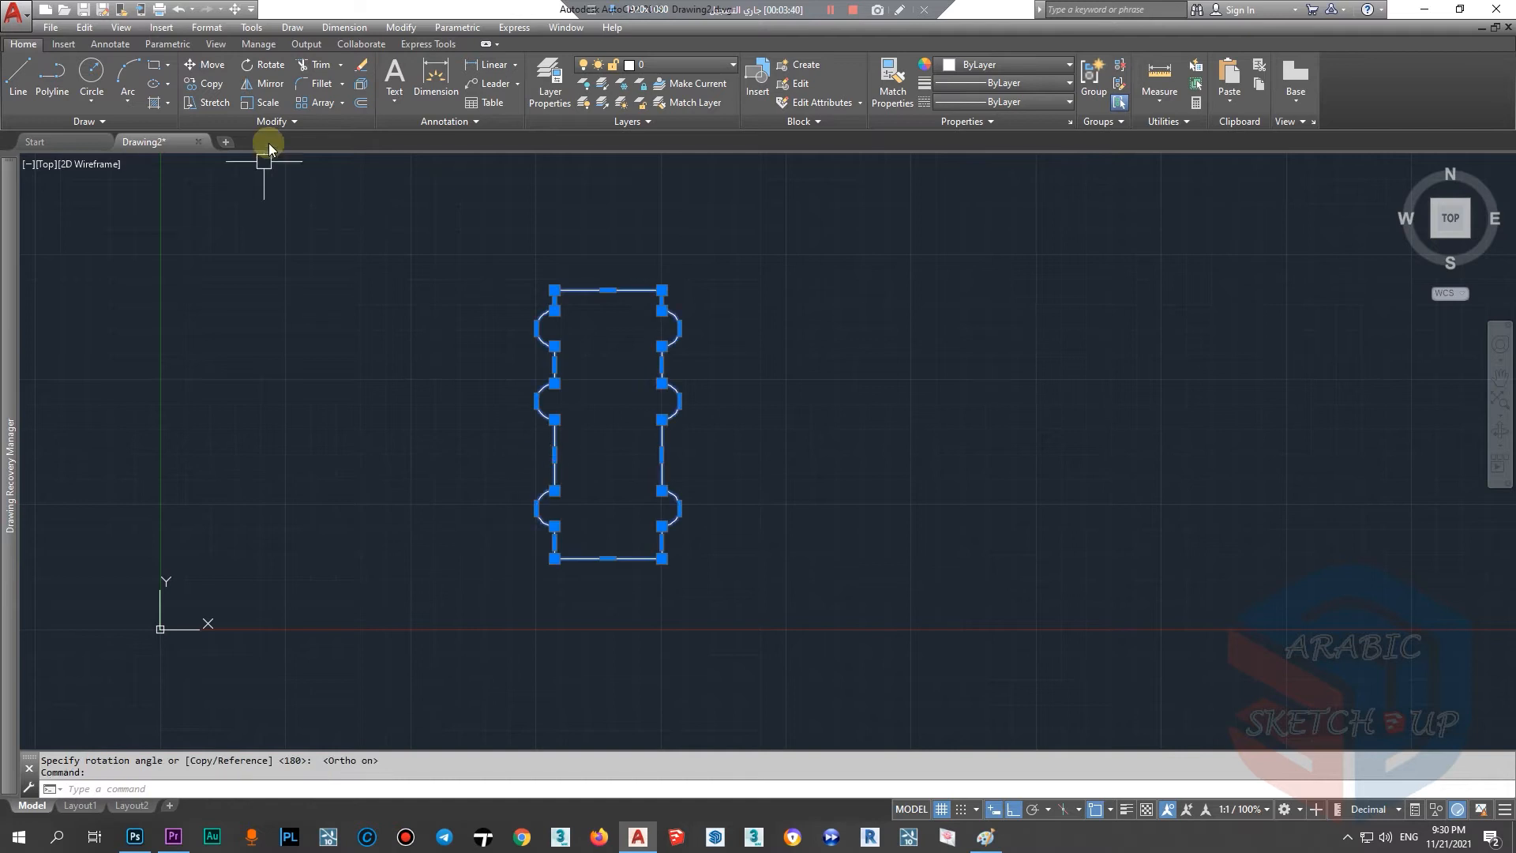
{"action": "left_click", "coordinate": [262, 65]}
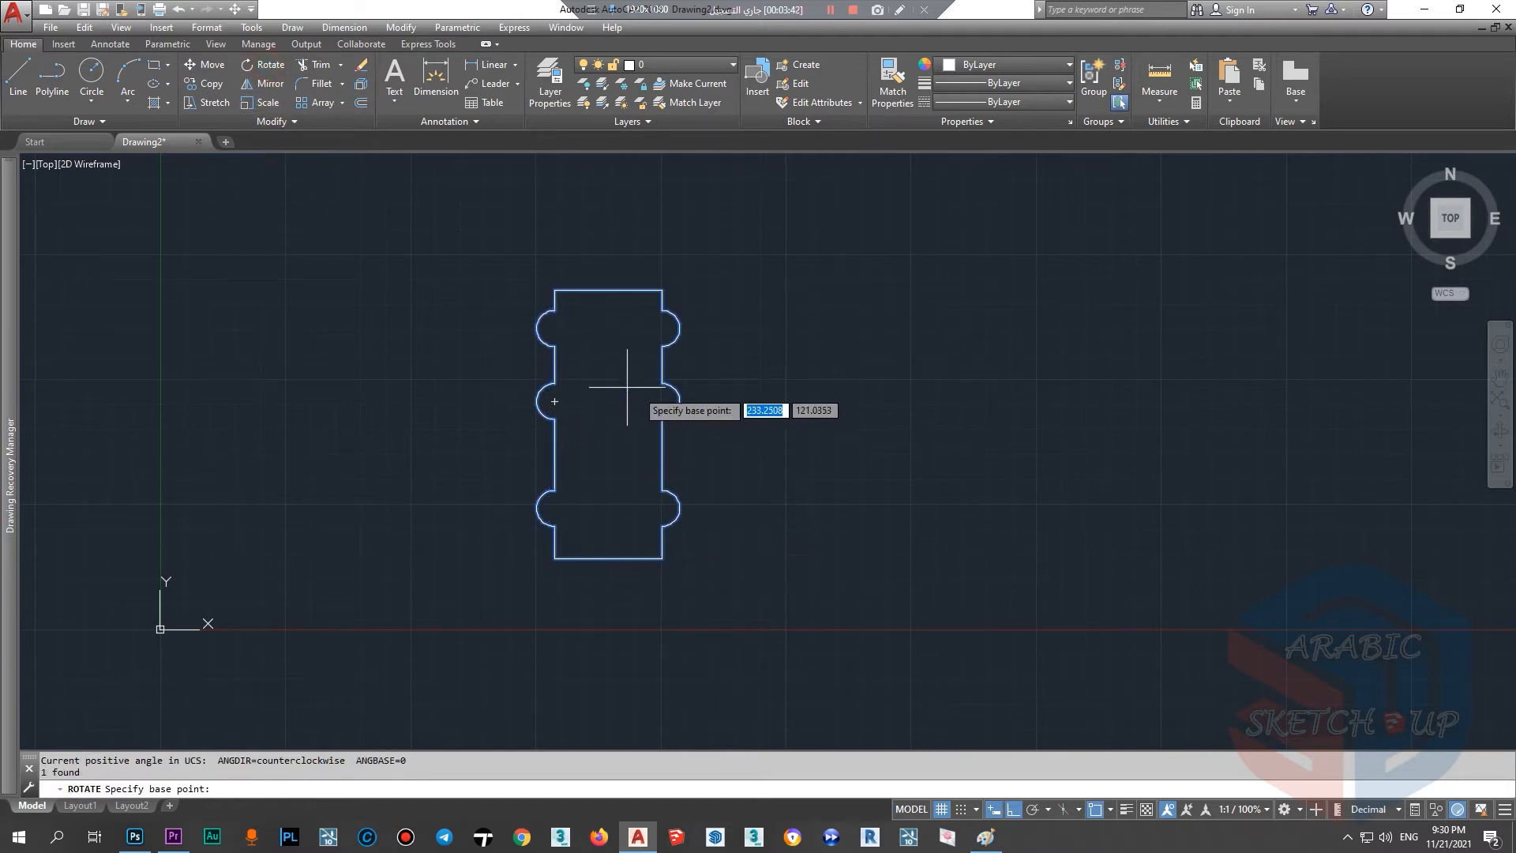
{"action": "scroll", "coordinate": [664, 398], "scroll_direction": "up", "scroll_amount": 4}
{"action": "left_click", "coordinate": [657, 405]}
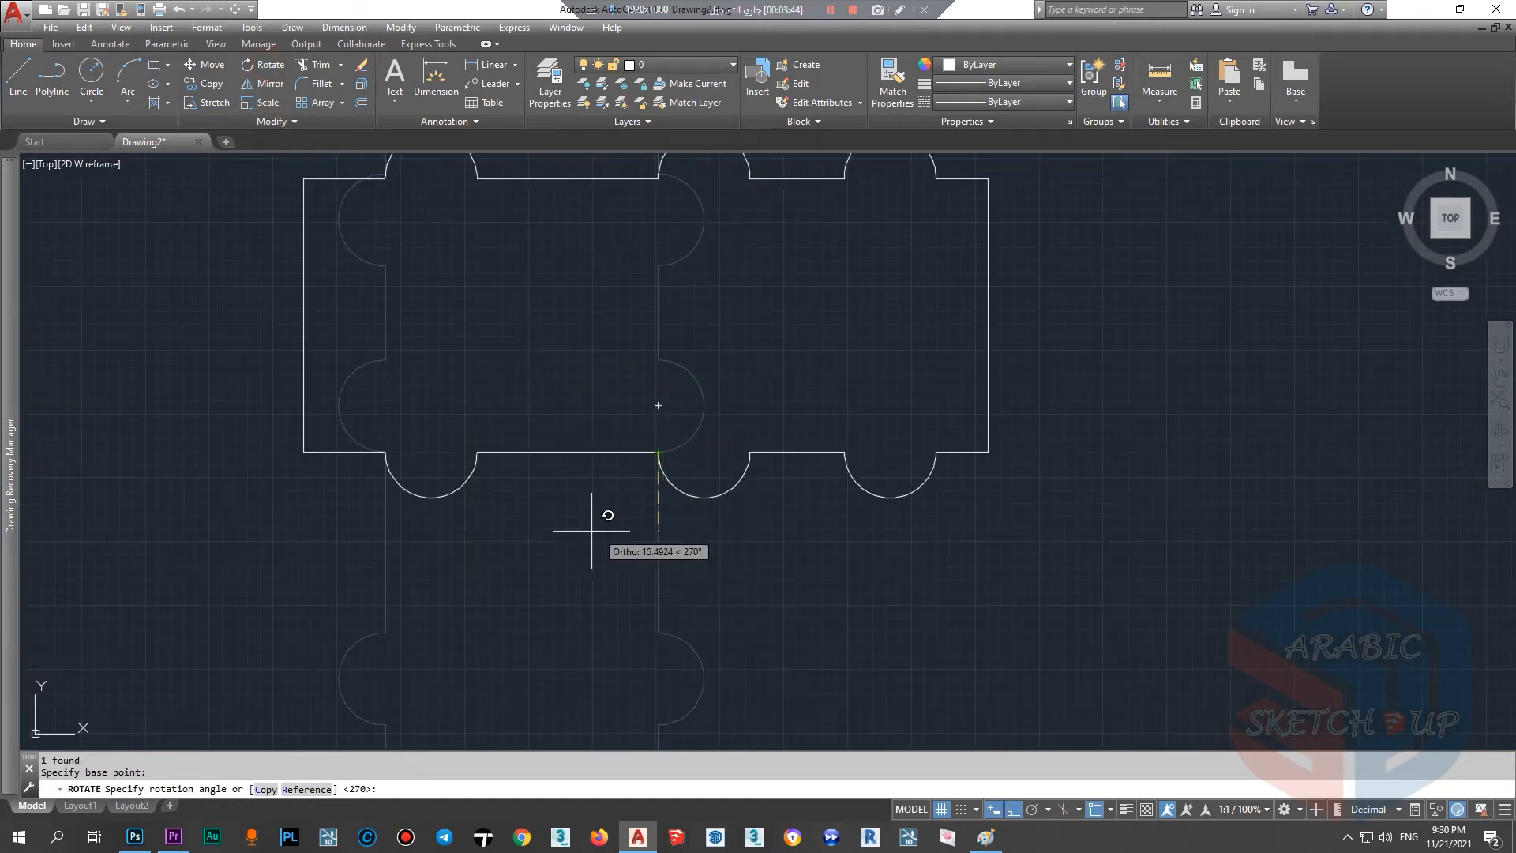
{"action": "scroll", "coordinate": [658, 455], "scroll_direction": "down", "scroll_amount": 2}
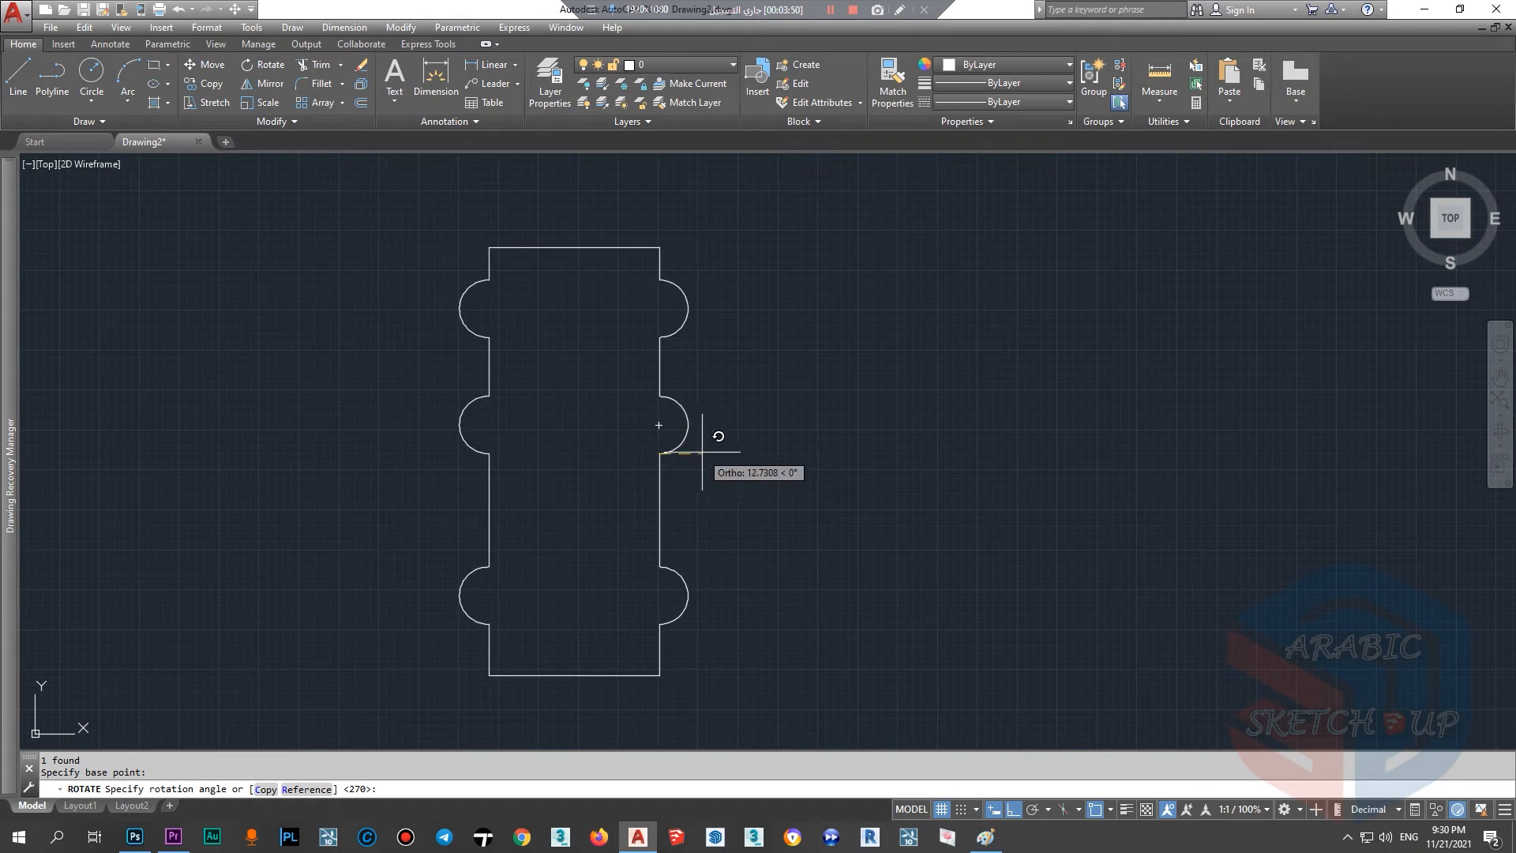
{"action": "left_click", "coordinate": [638, 566]}
{"action": "scroll", "coordinate": [618, 477], "scroll_direction": "down", "scroll_amount": 2}
Step: Rotate a copy of the table outline 270° about its lower-right corner, using the Copy option to keep the original
{"action": "left_click", "coordinate": [772, 430]}
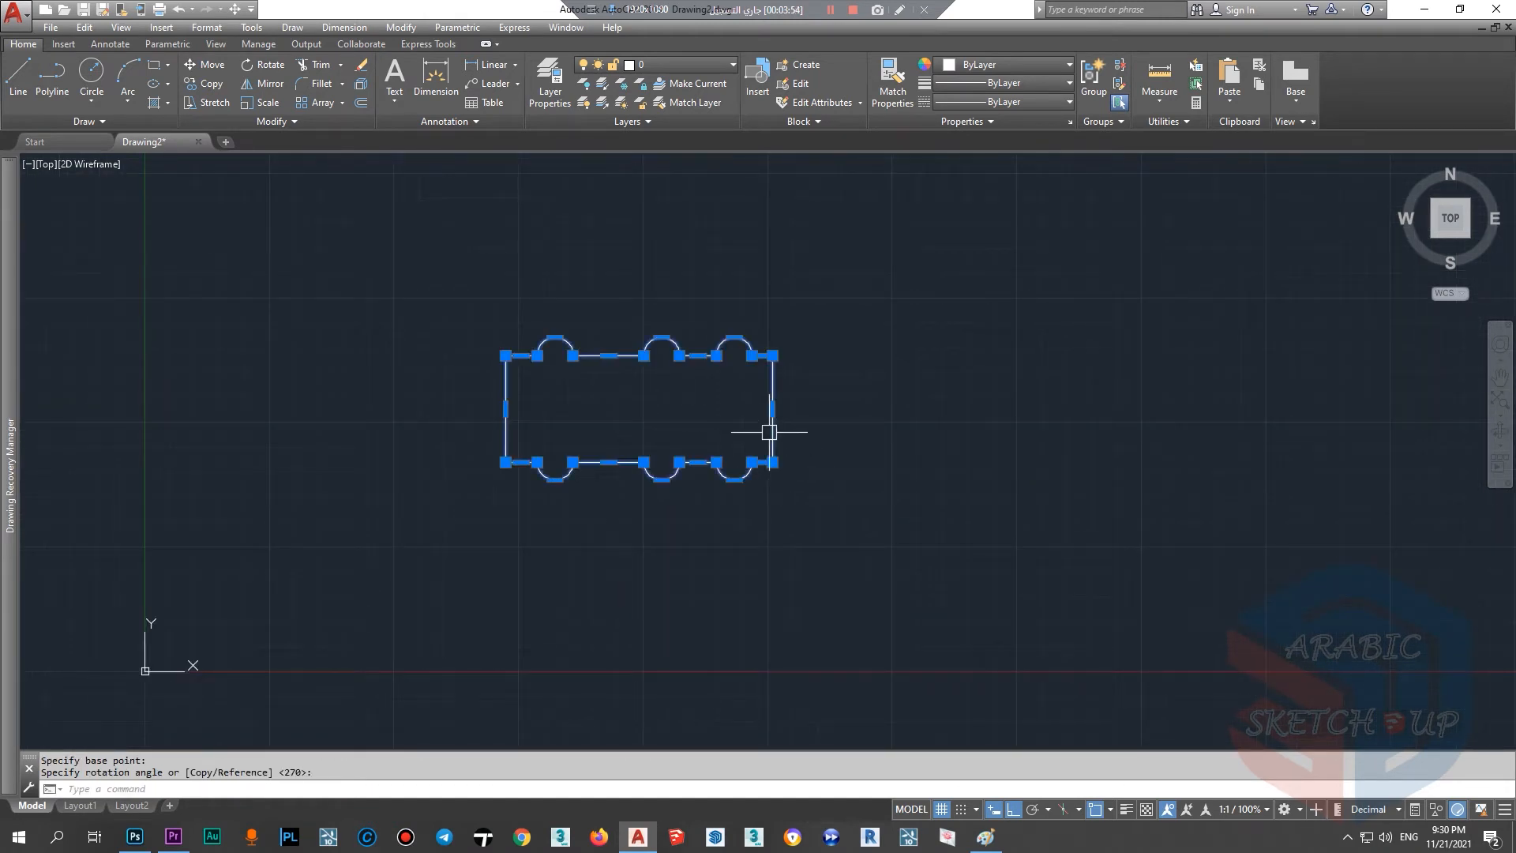
{"action": "left_click", "coordinate": [268, 64]}
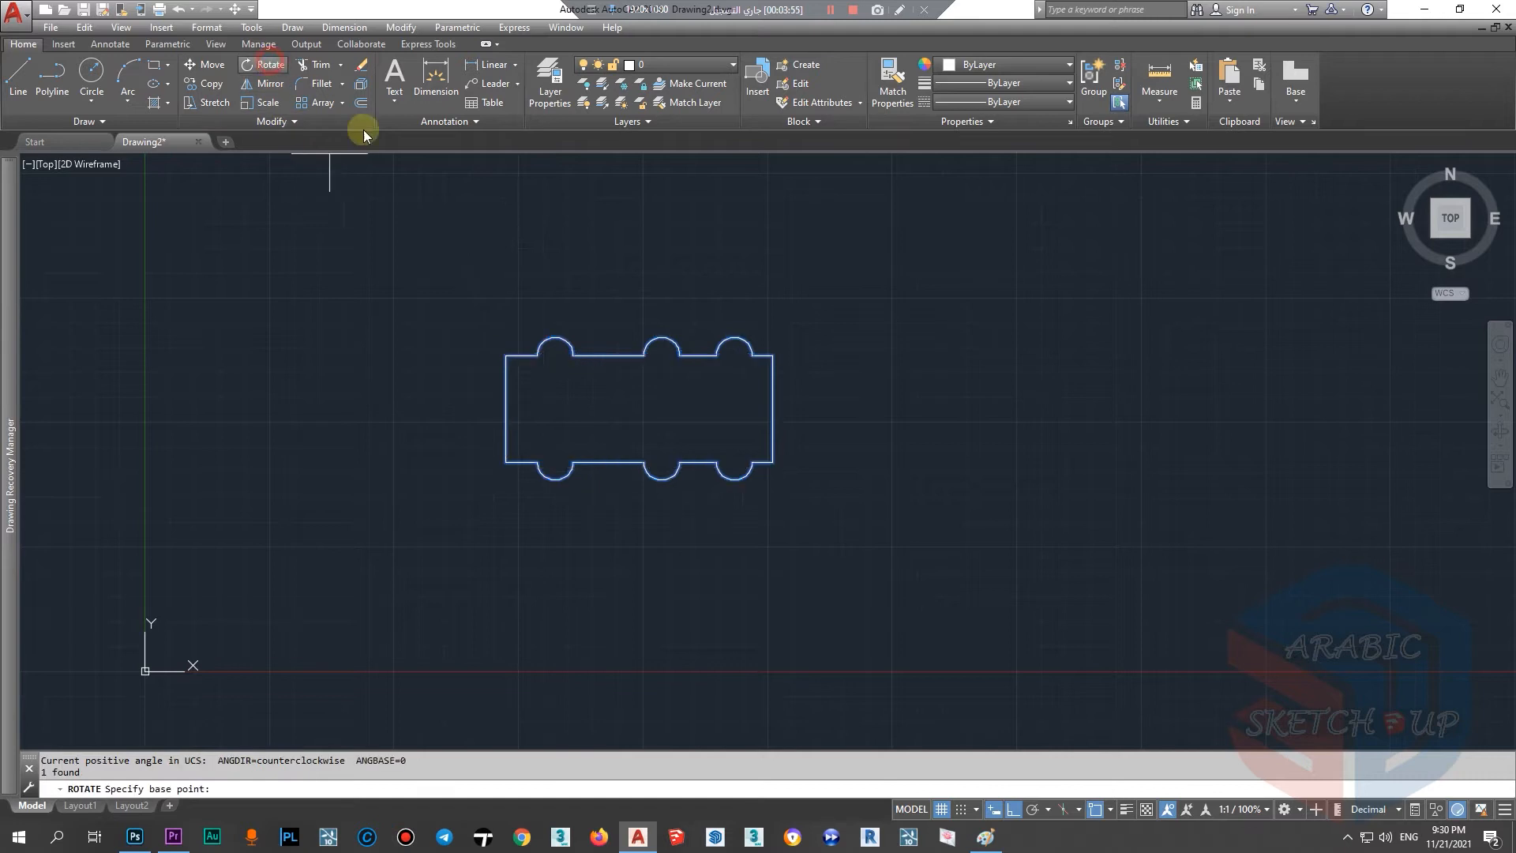
{"action": "left_click", "coordinate": [772, 462]}
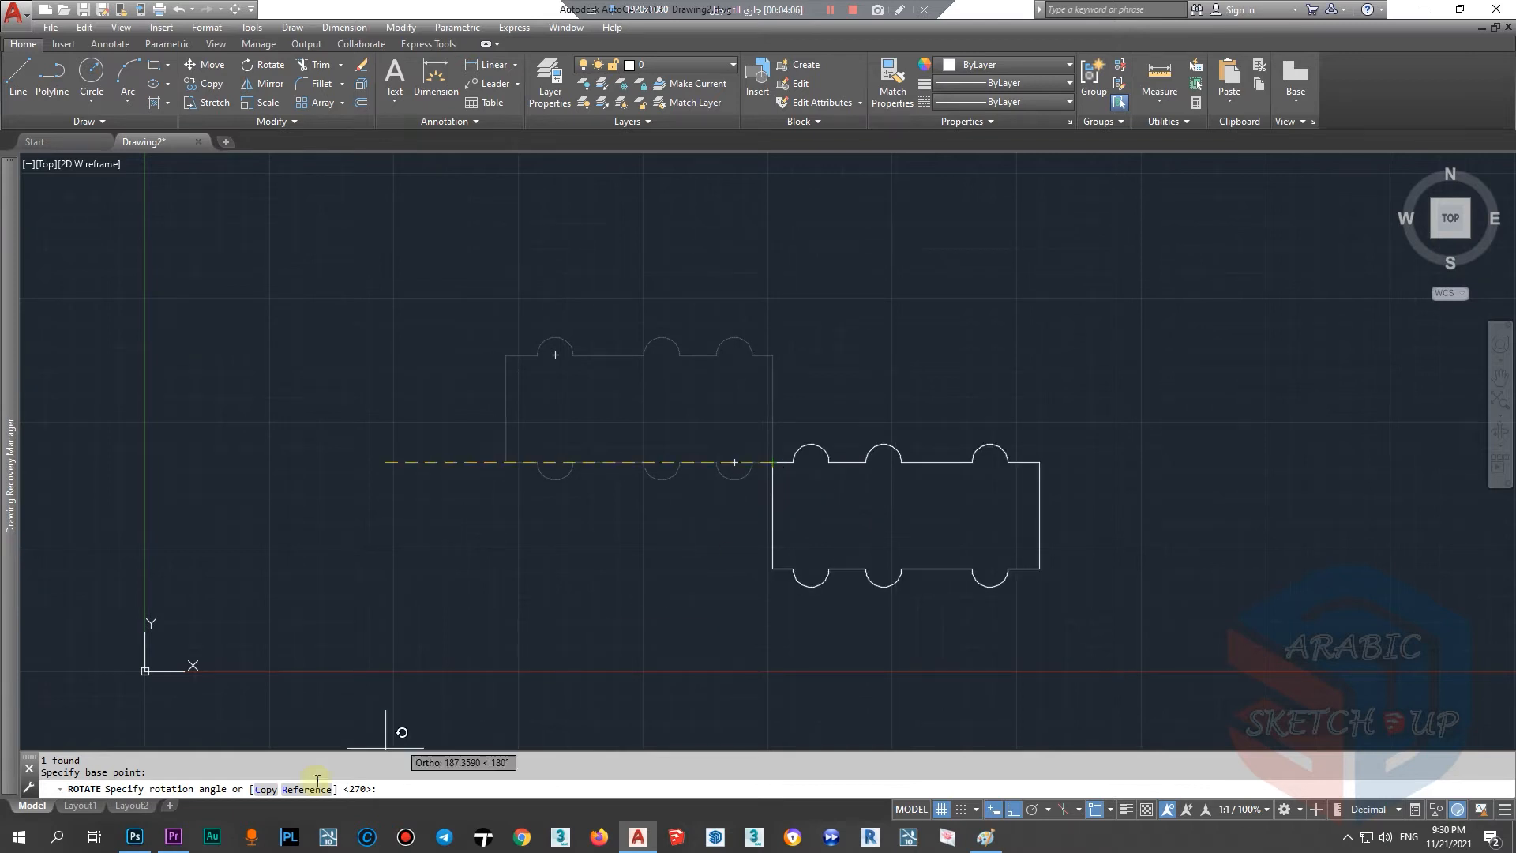
{"action": "left_click", "coordinate": [270, 790]}
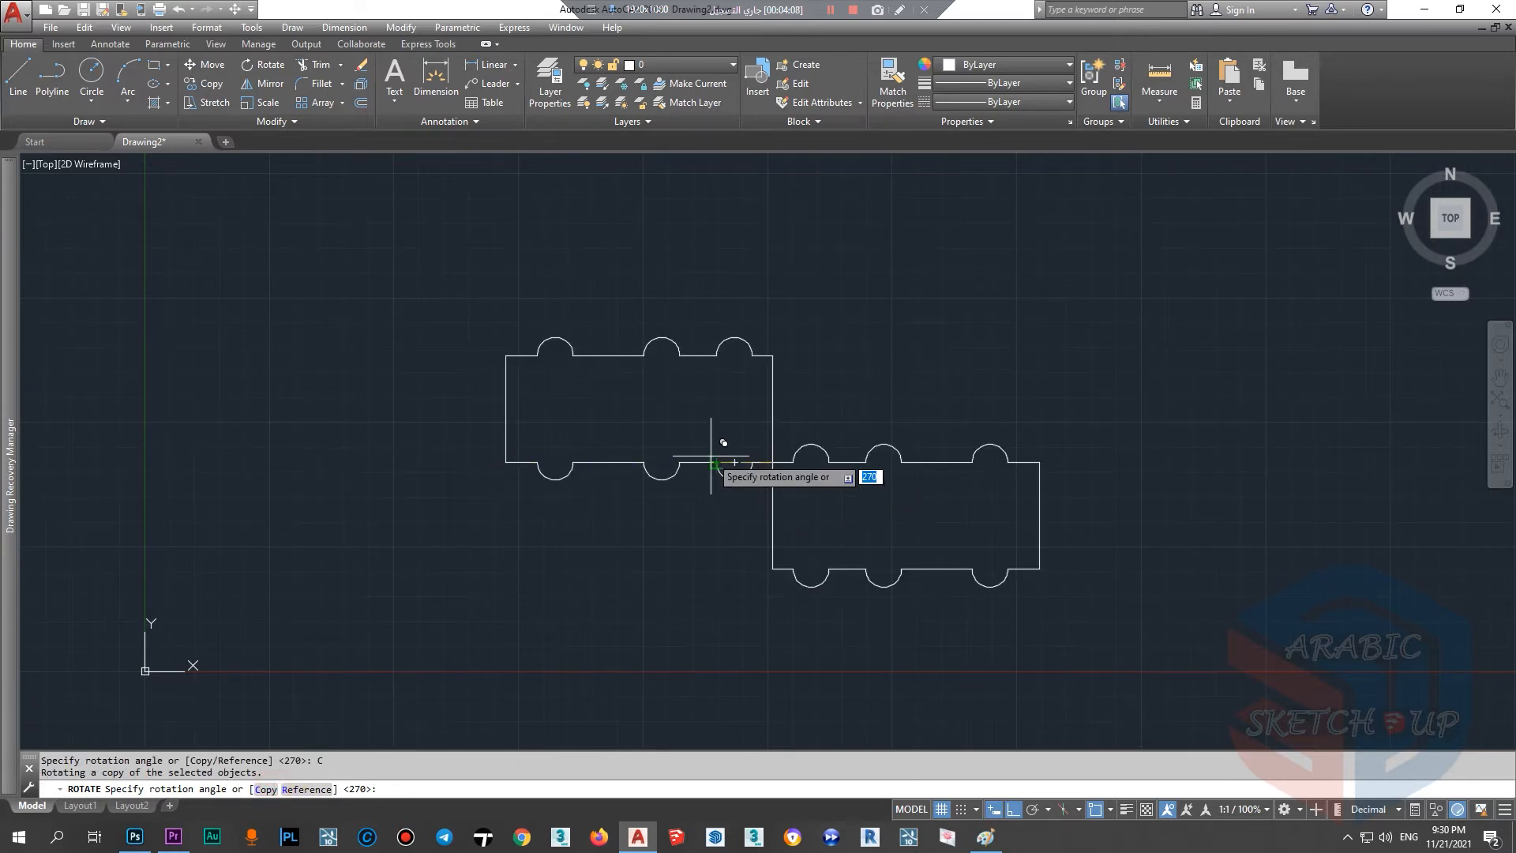
{"action": "left_click", "coordinate": [723, 573]}
{"action": "scroll", "coordinate": [409, 552], "scroll_direction": "down", "scroll_amount": 4}
Step: Draw an upright rectangle to the right of the two table outlines, a little less than half as wide as it is tall
{"action": "left_click", "coordinate": [18, 75]}
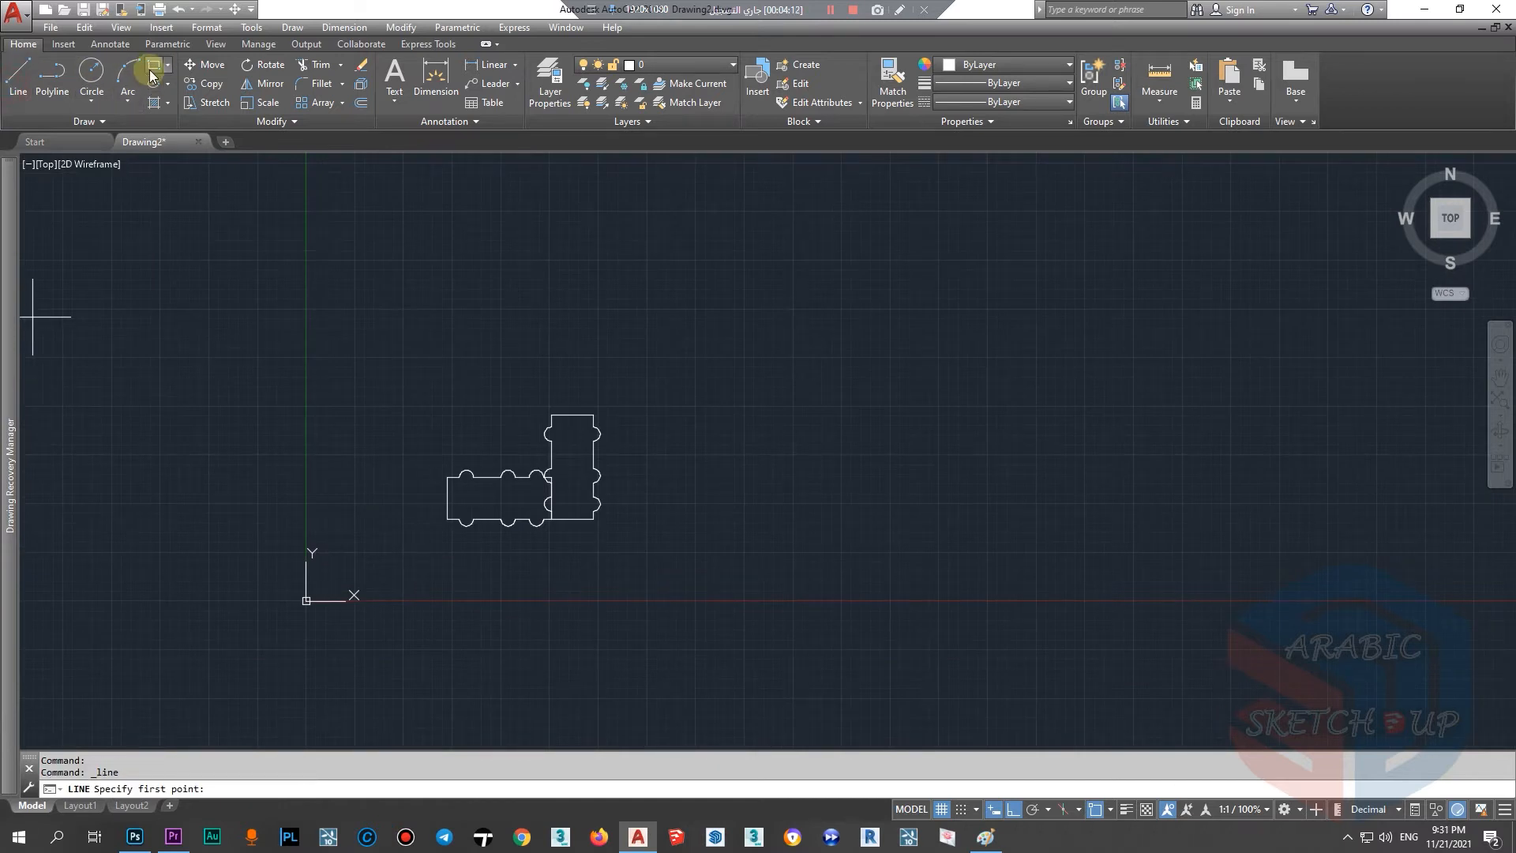
{"action": "left_click", "coordinate": [153, 69]}
{"action": "left_click", "coordinate": [797, 528]}
{"action": "left_click", "coordinate": [864, 373]}
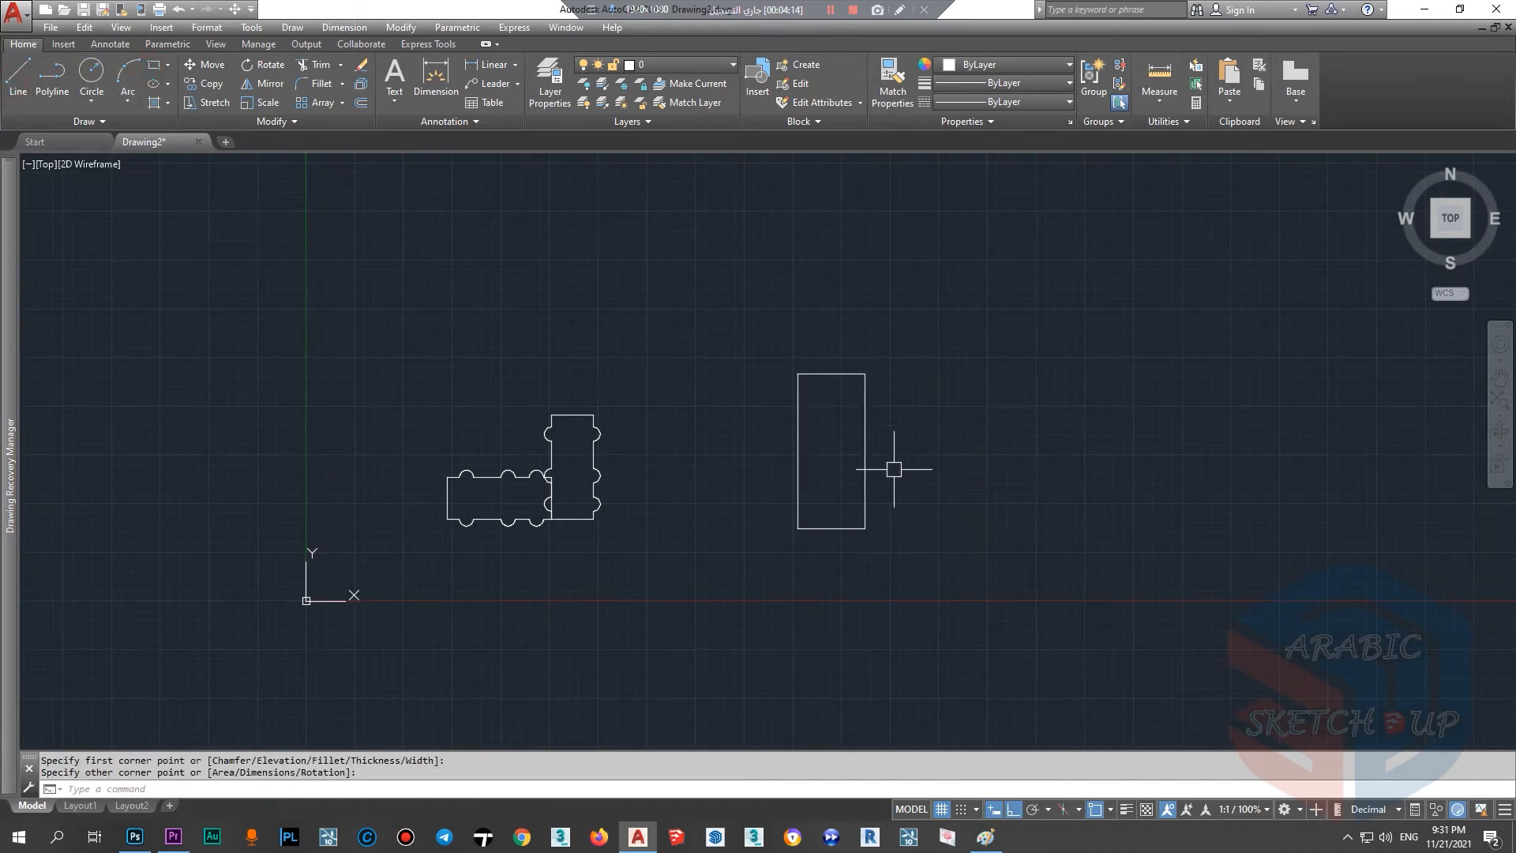
Step: Widen the rectangle by about a quarter by stretching its right edge outward
{"action": "scroll", "coordinate": [790, 442], "scroll_direction": "down", "scroll_amount": 2}
{"action": "scroll", "coordinate": [821, 458], "scroll_direction": "up", "scroll_amount": 6}
{"action": "scroll", "coordinate": [646, 386], "scroll_direction": "down", "scroll_amount": 2}
{"action": "left_click", "coordinate": [700, 327]}
{"action": "left_click", "coordinate": [701, 351]}
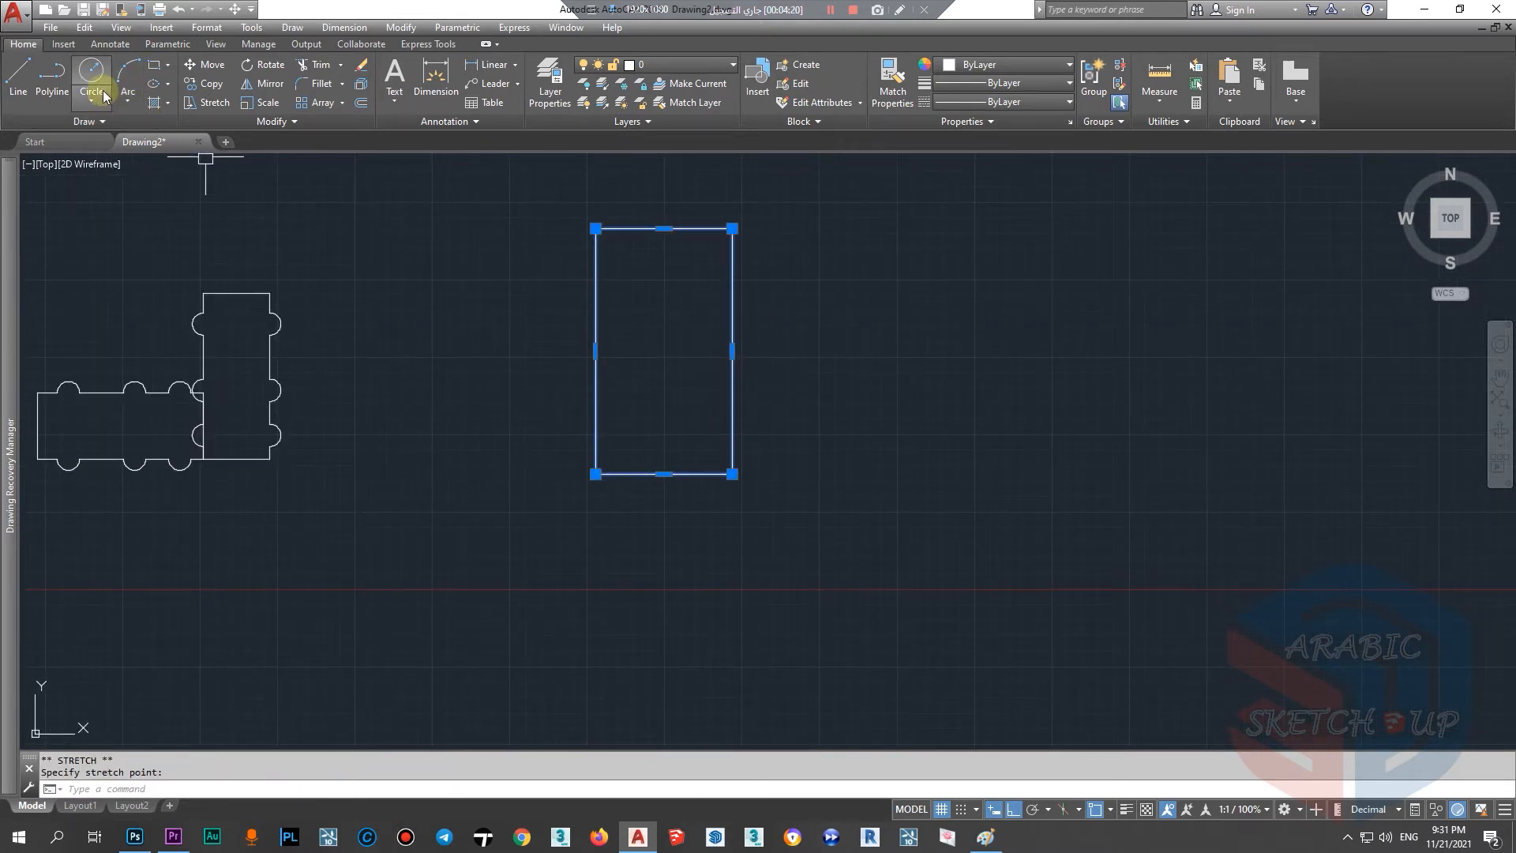
Step: Rotate a copy of the rectangle 270° about its lower-right corner, keeping the original
{"action": "left_click", "coordinate": [263, 64]}
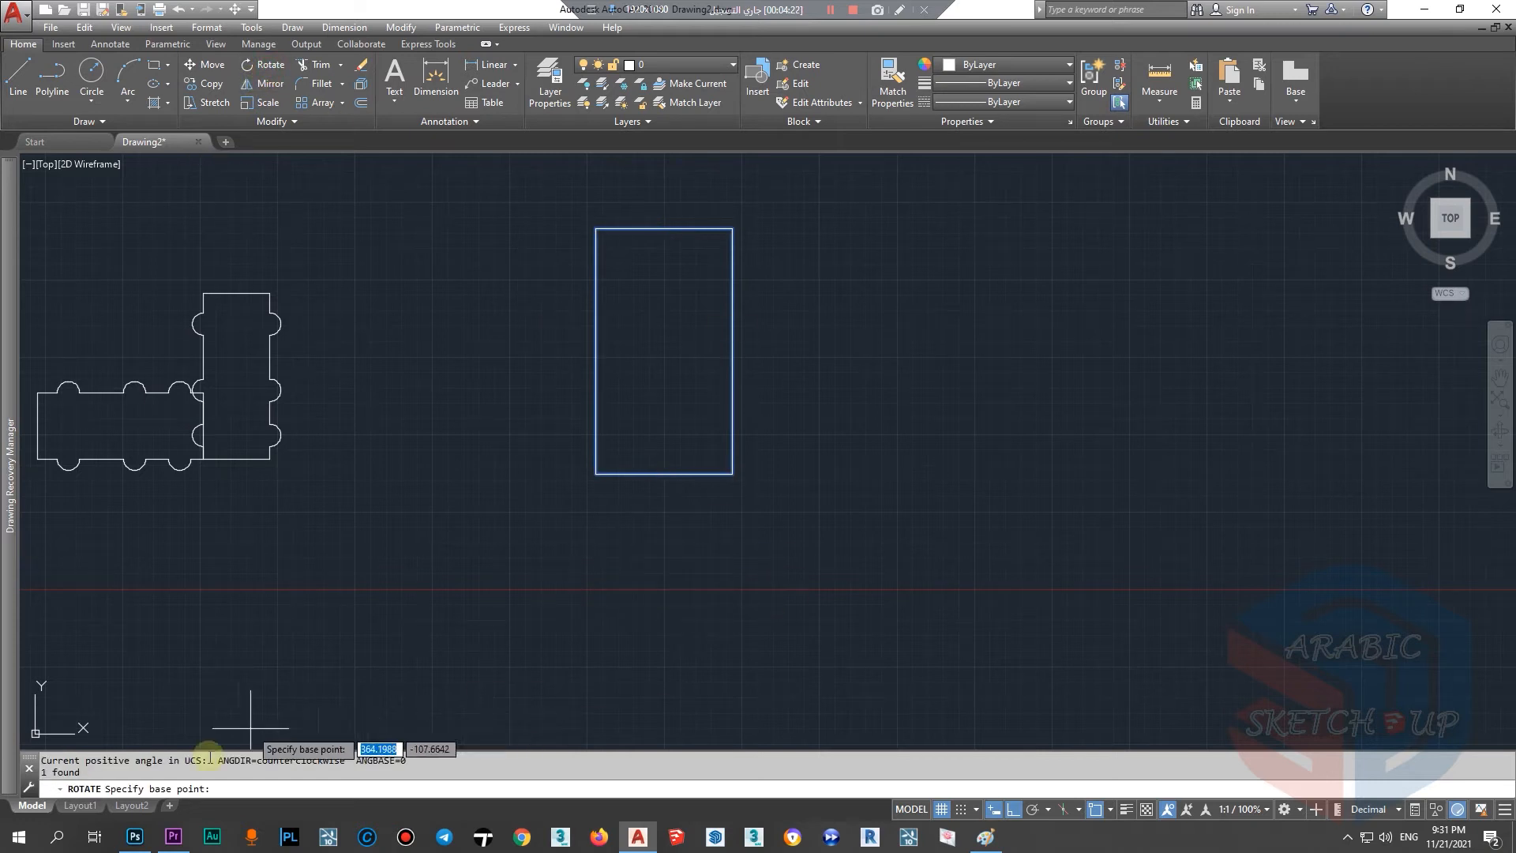
{"action": "left_click", "coordinate": [732, 473]}
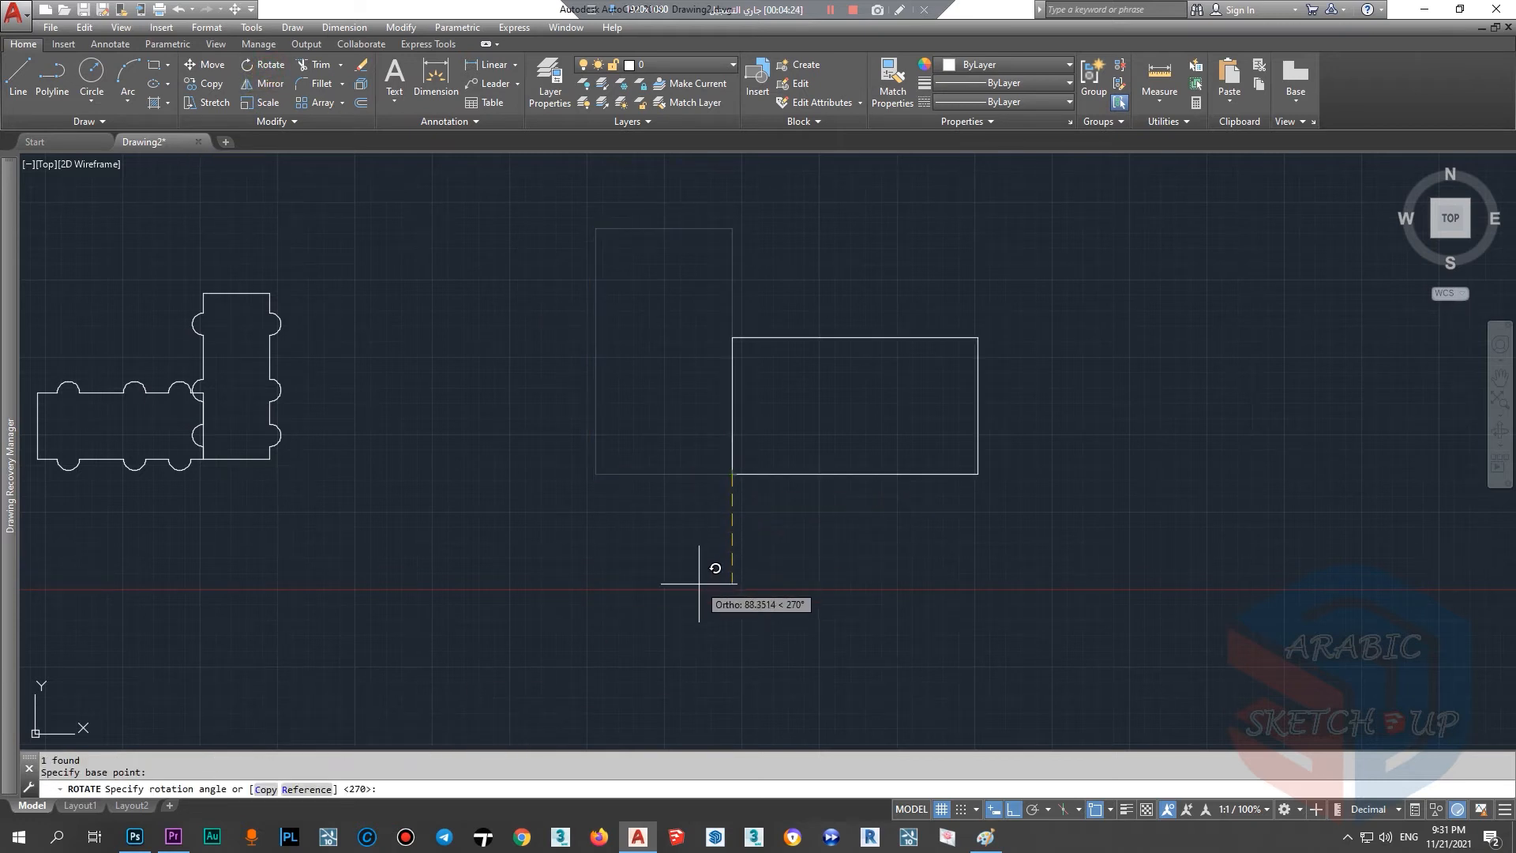
{"action": "left_click", "coordinate": [266, 789]}
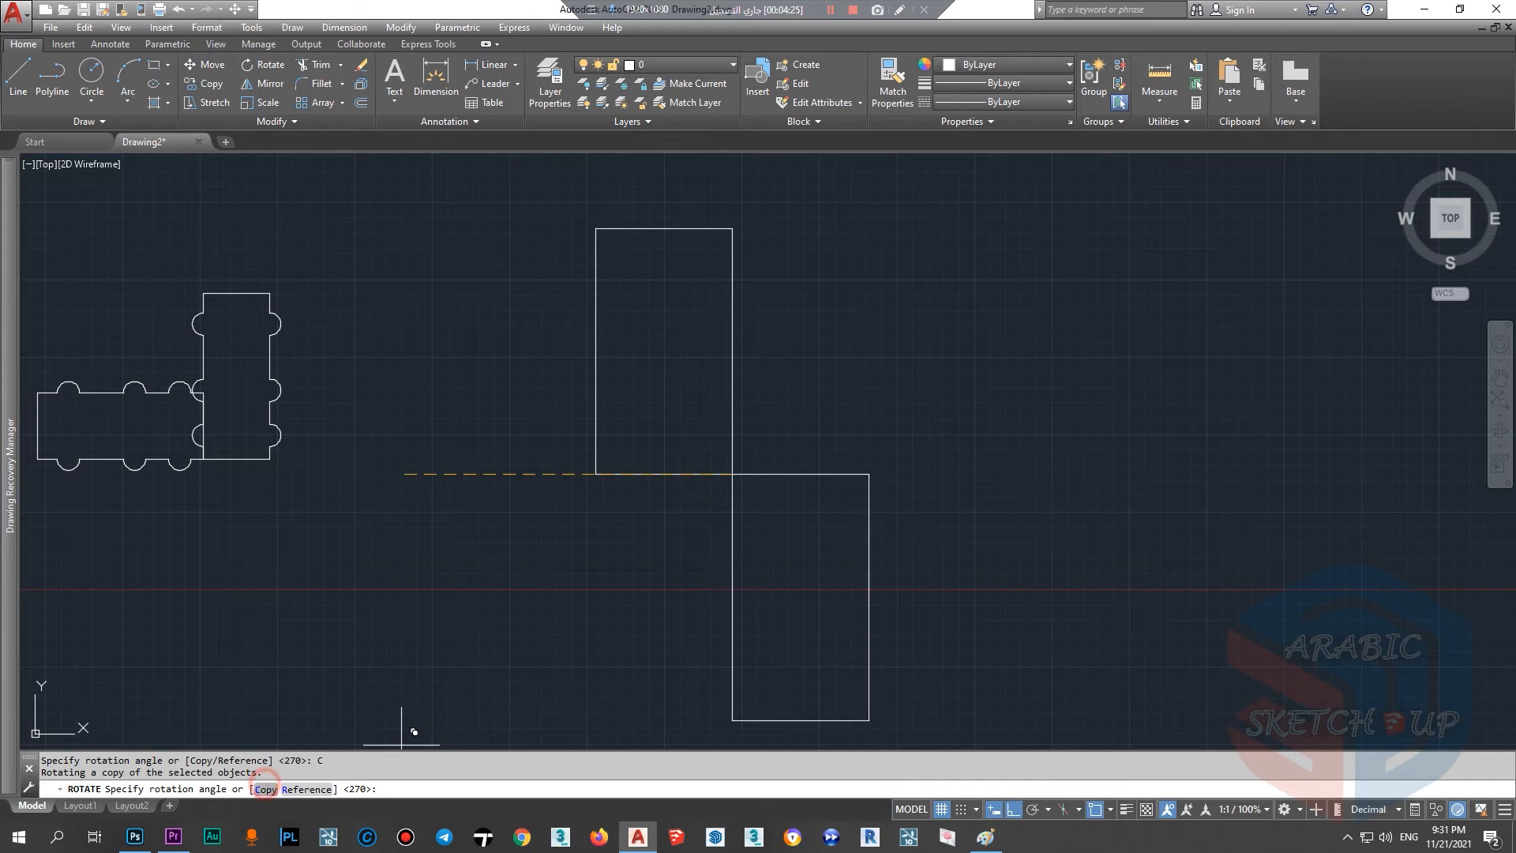
{"action": "left_click", "coordinate": [710, 550]}
{"action": "left_click", "coordinate": [863, 281]}
{"action": "left_click", "coordinate": [703, 382]}
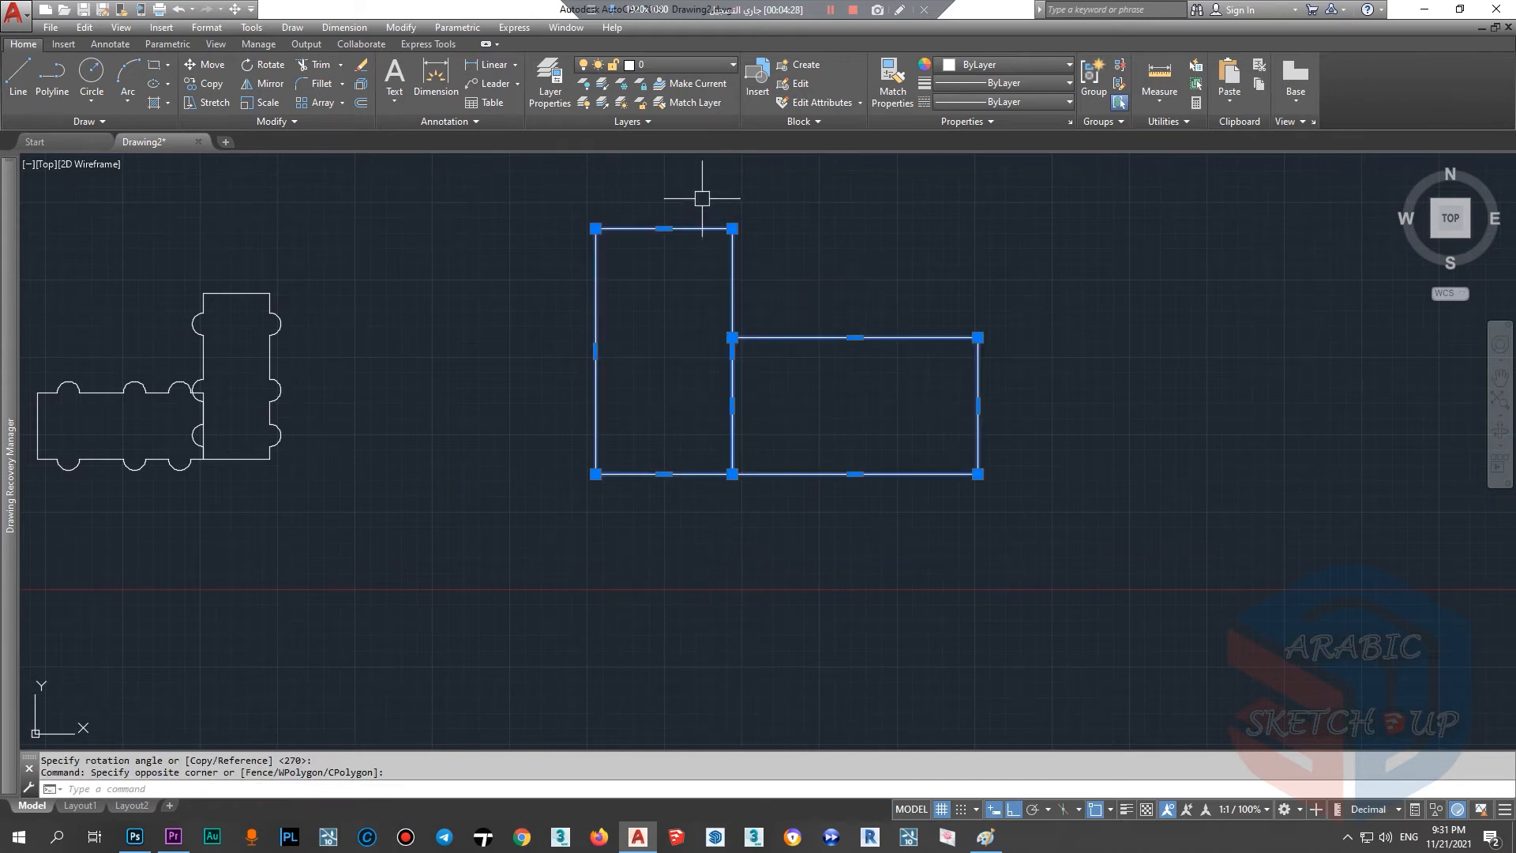
{"action": "left_click", "coordinate": [251, 65]}
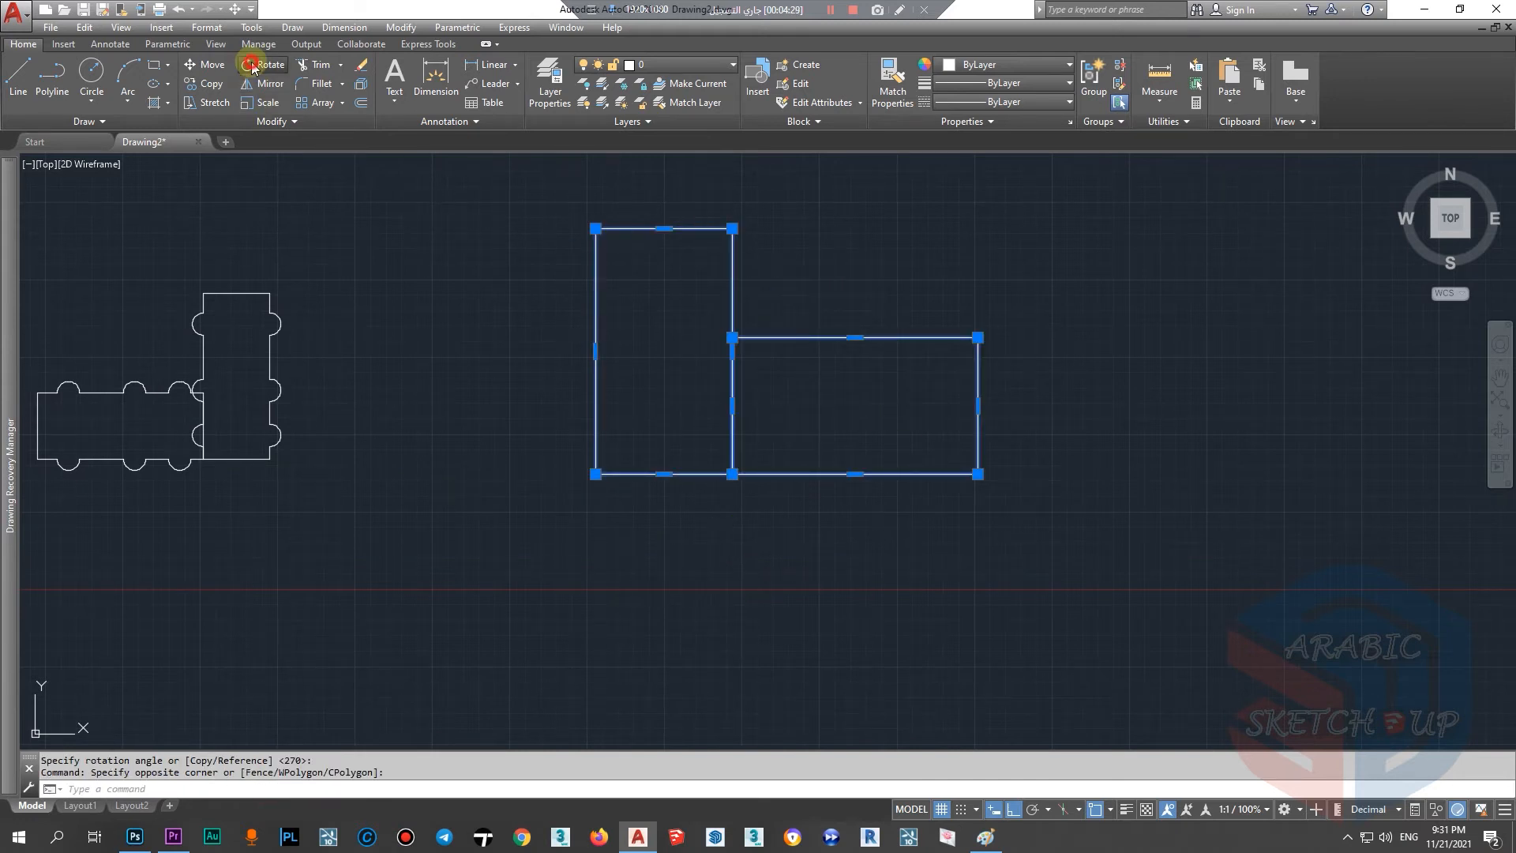
{"action": "left_click", "coordinate": [732, 473]}
{"action": "key", "text": "Escape"}
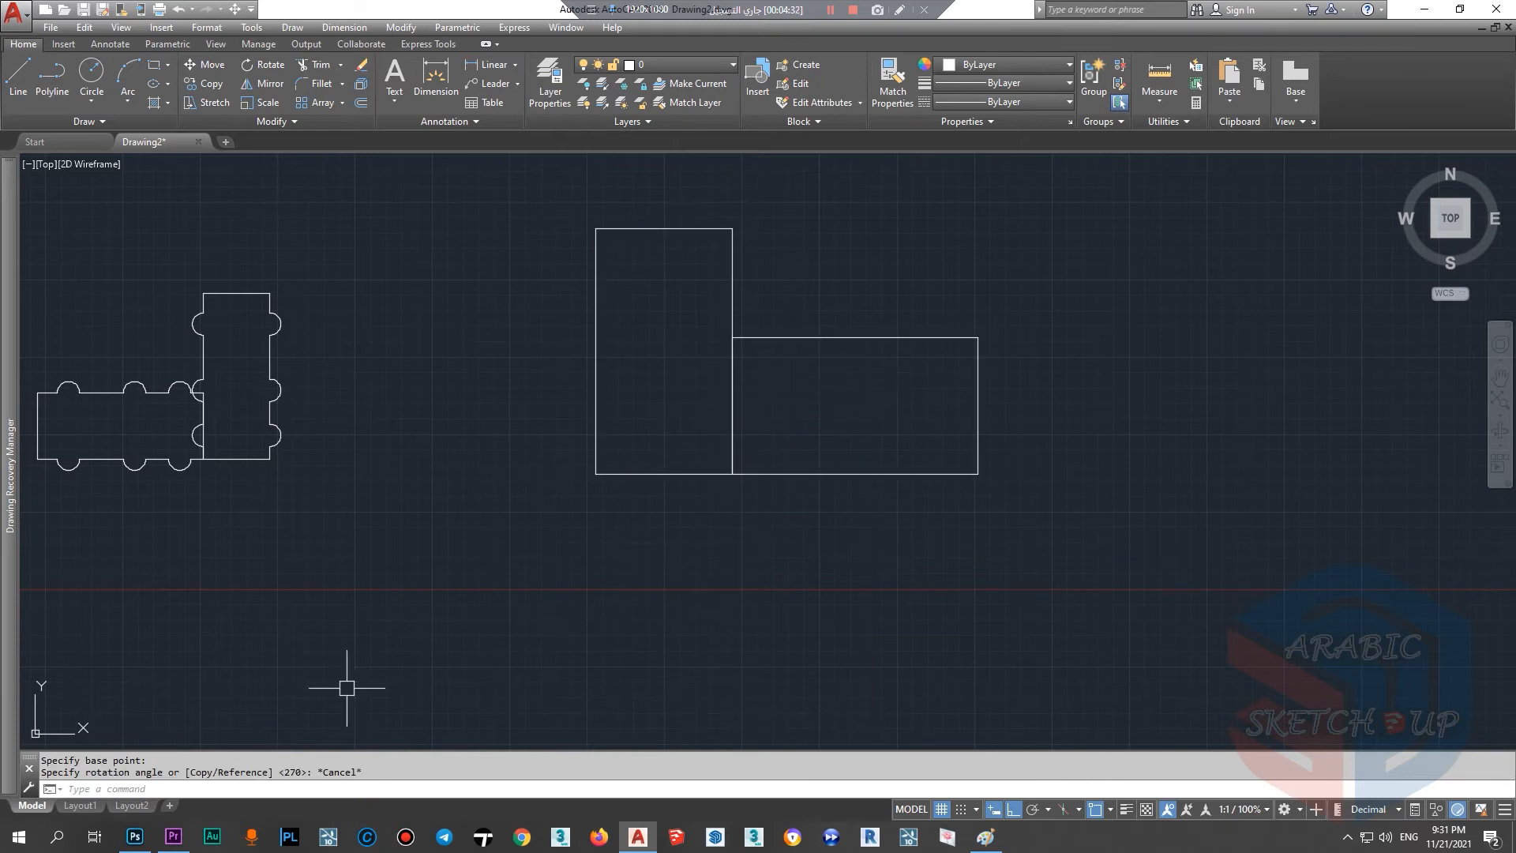
Step: Rotate a copy of both rectangles 180° about their shared lower corner to form a four-arm pinwheel
{"action": "left_click", "coordinate": [828, 594]}
{"action": "left_click", "coordinate": [660, 401]}
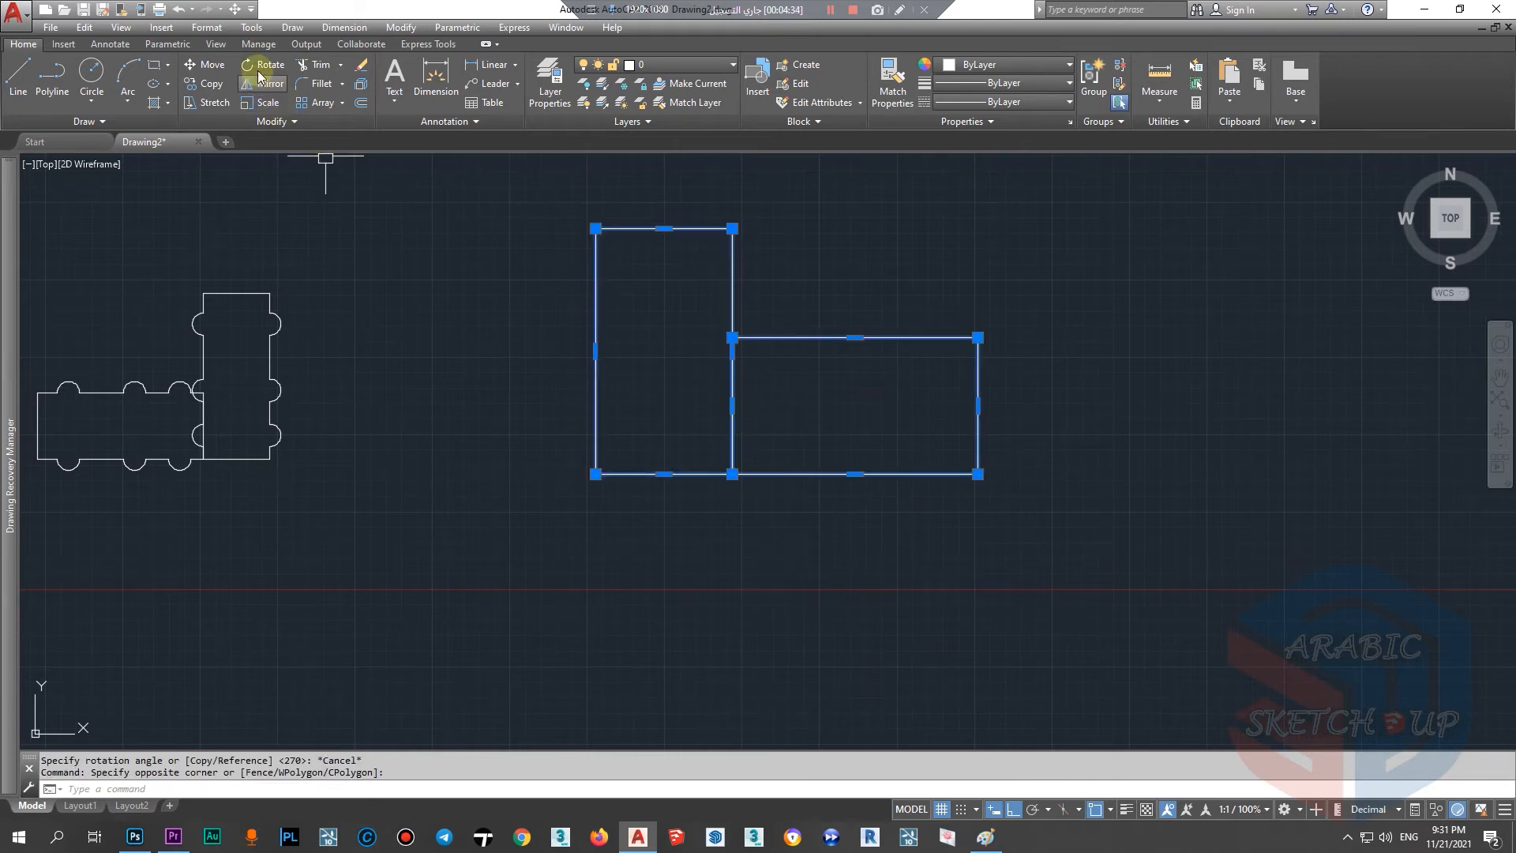
{"action": "left_click", "coordinate": [251, 65]}
{"action": "left_click", "coordinate": [733, 473]}
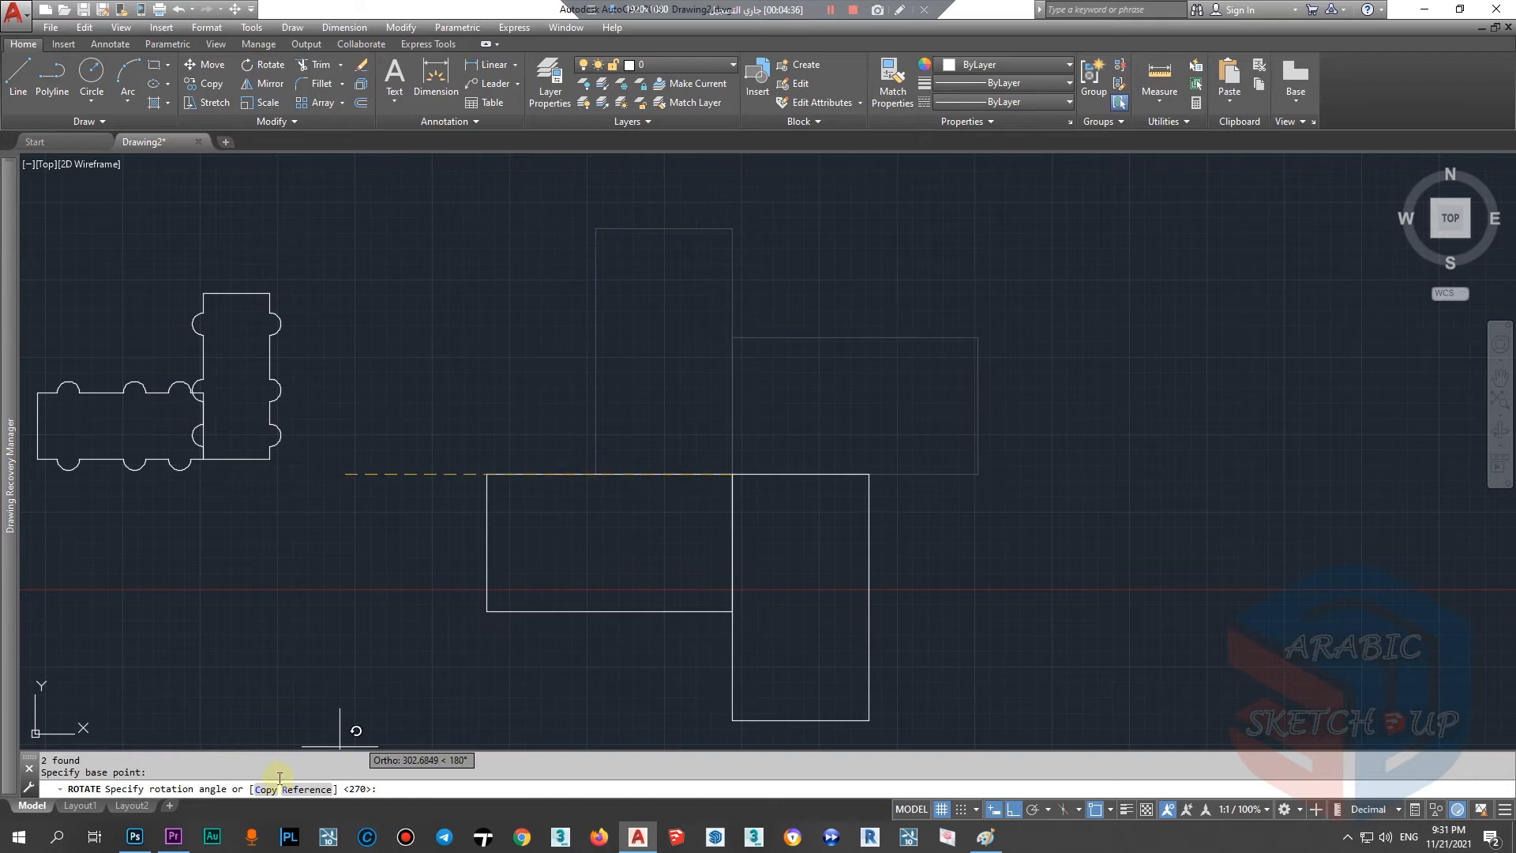
{"action": "left_click", "coordinate": [259, 792]}
{"action": "scroll", "coordinate": [608, 482], "scroll_direction": "down", "scroll_amount": 2}
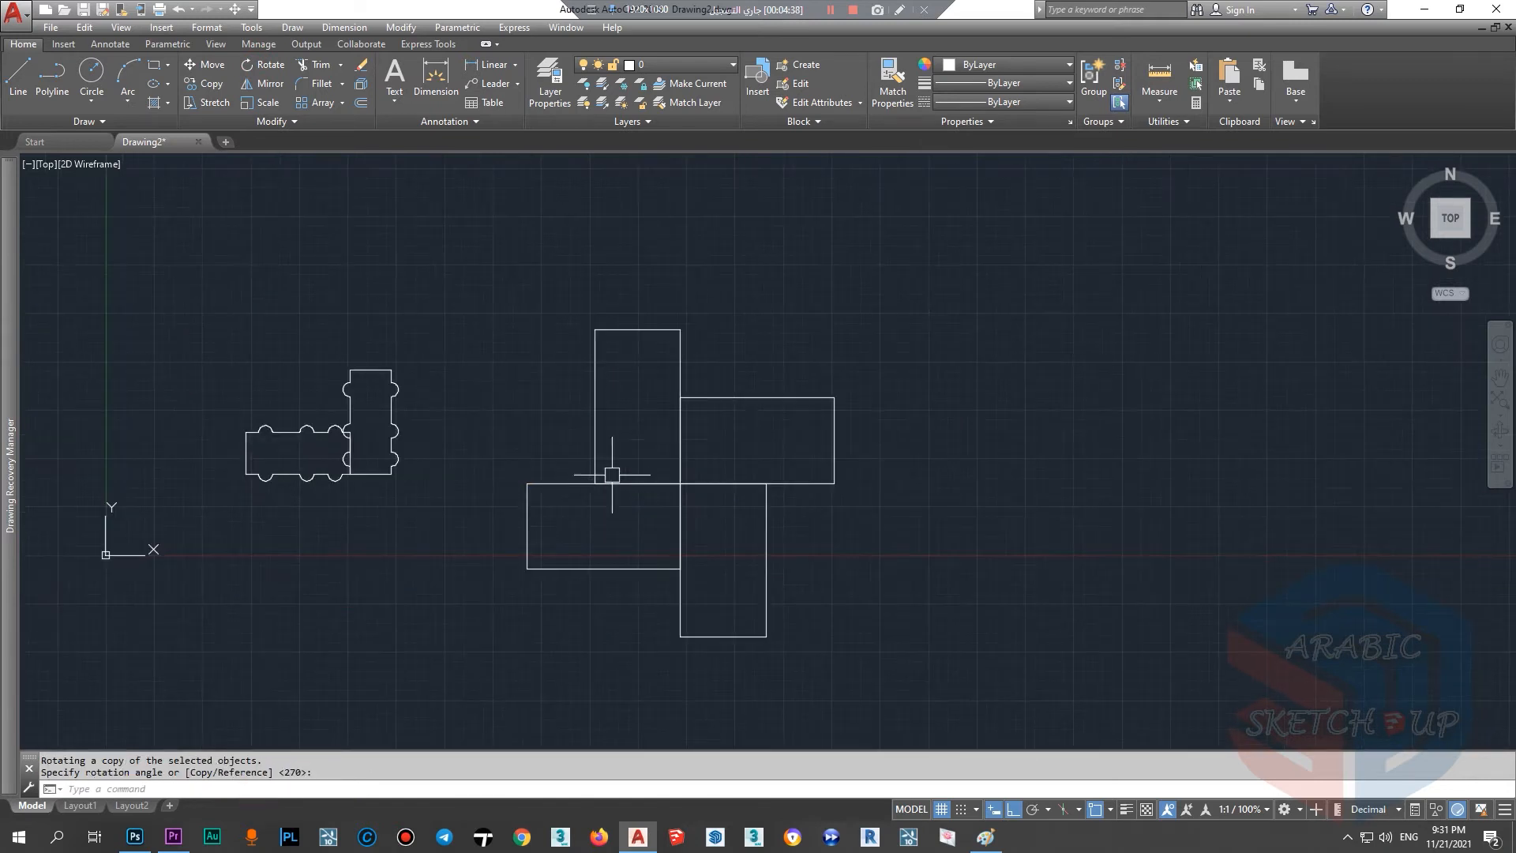
{"action": "scroll", "coordinate": [711, 462], "scroll_direction": "up", "scroll_amount": 6}
{"action": "scroll", "coordinate": [552, 548], "scroll_direction": "down", "scroll_amount": 4}
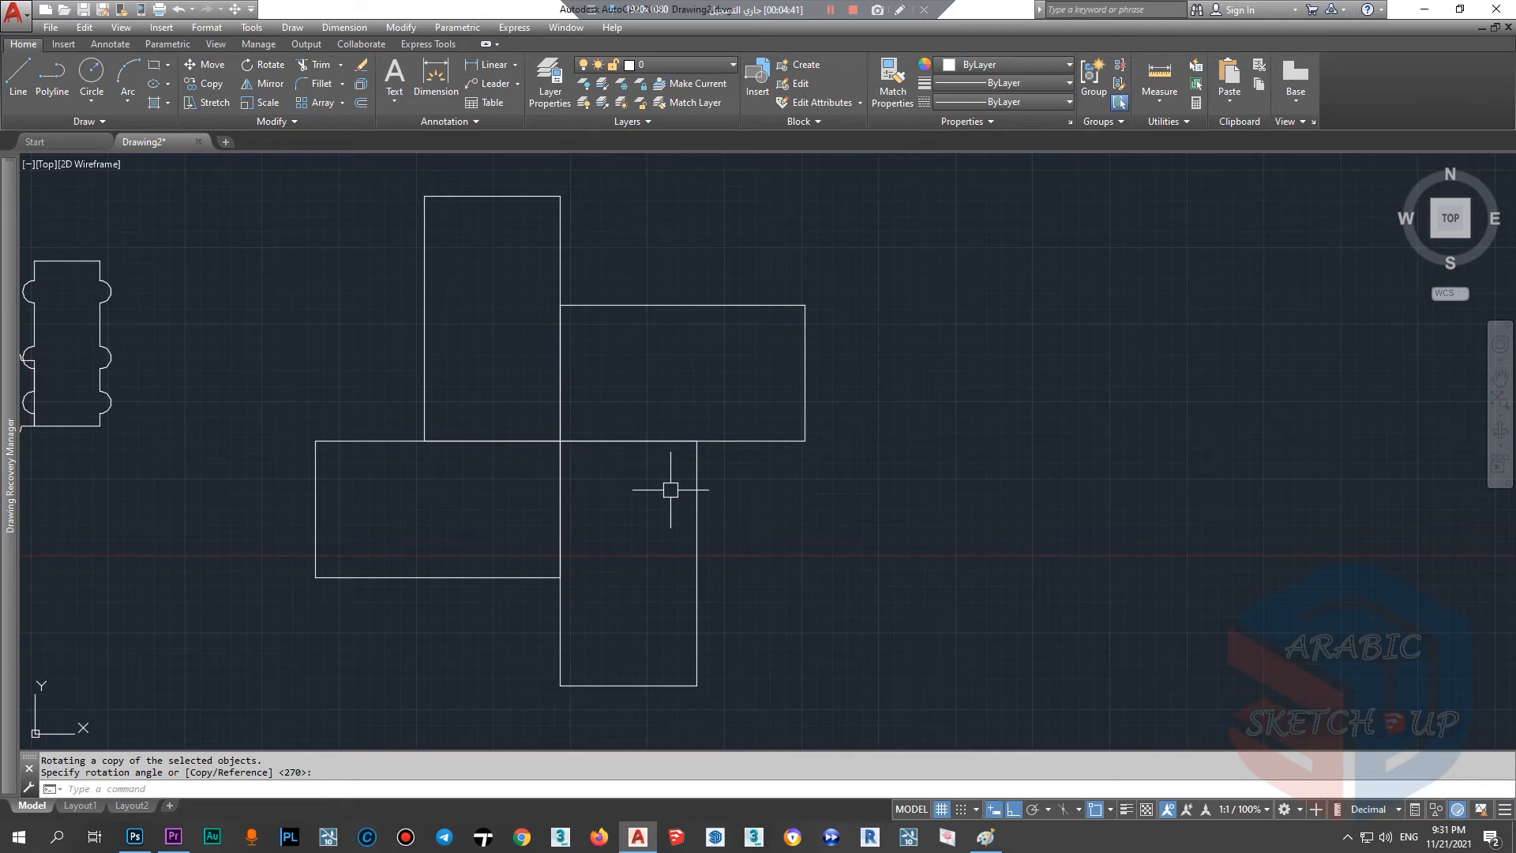
{"action": "scroll", "coordinate": [515, 411], "scroll_direction": "down", "scroll_amount": 4}
{"action": "scroll", "coordinate": [498, 434], "scroll_direction": "up", "scroll_amount": 2}
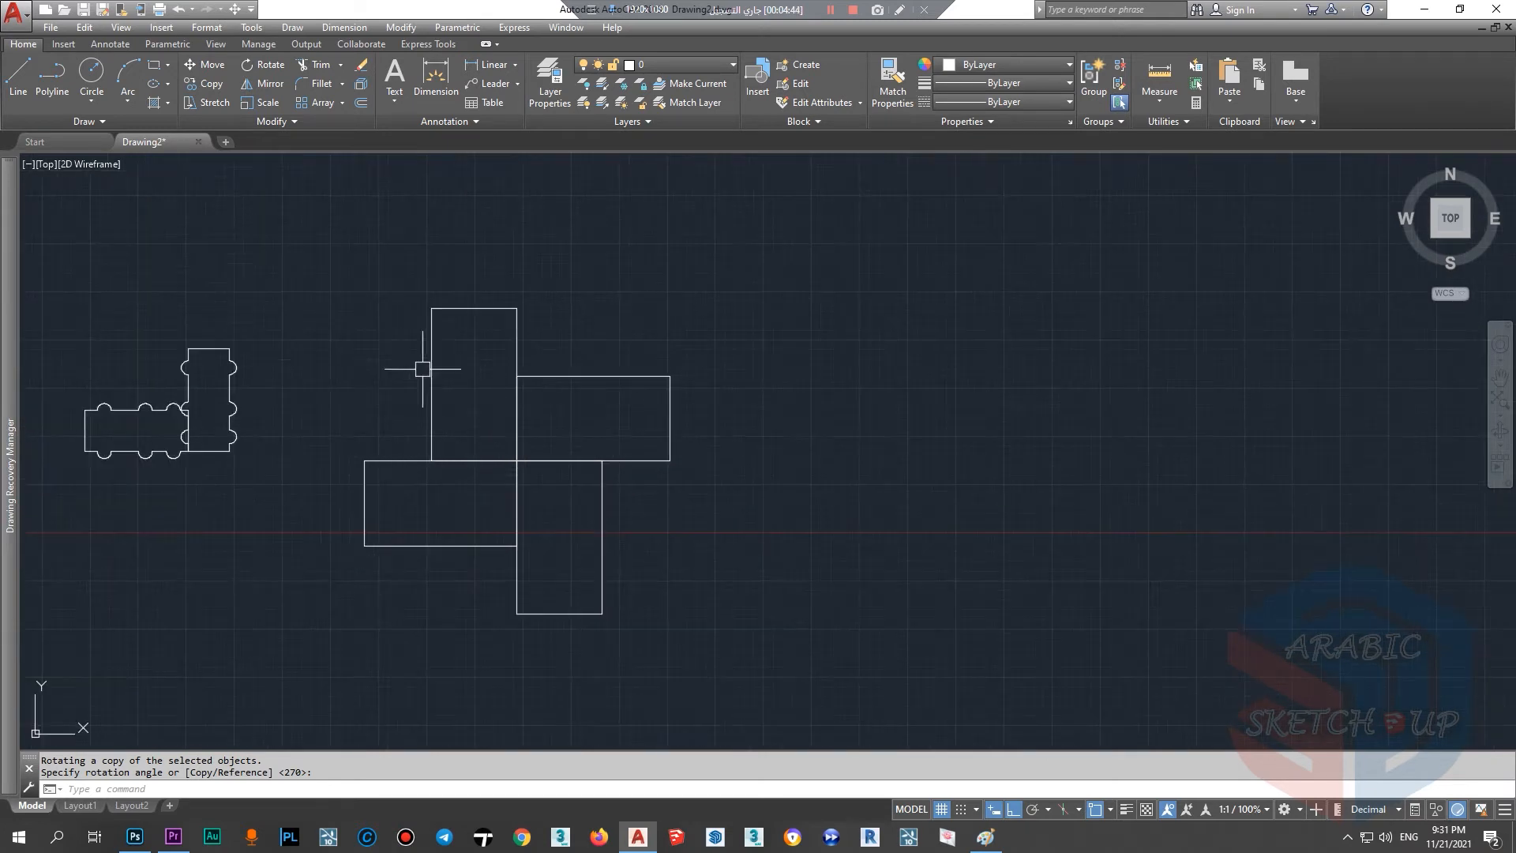
{"action": "key", "text": "Escape"}
{"action": "key", "text": "Escape"}
Step: Cut the horizontal table outline and paste it in the empty area to the right of the rectangle pinwheel
{"action": "left_click", "coordinate": [138, 453]}
{"action": "mouse_move", "coordinate": [140, 456]}
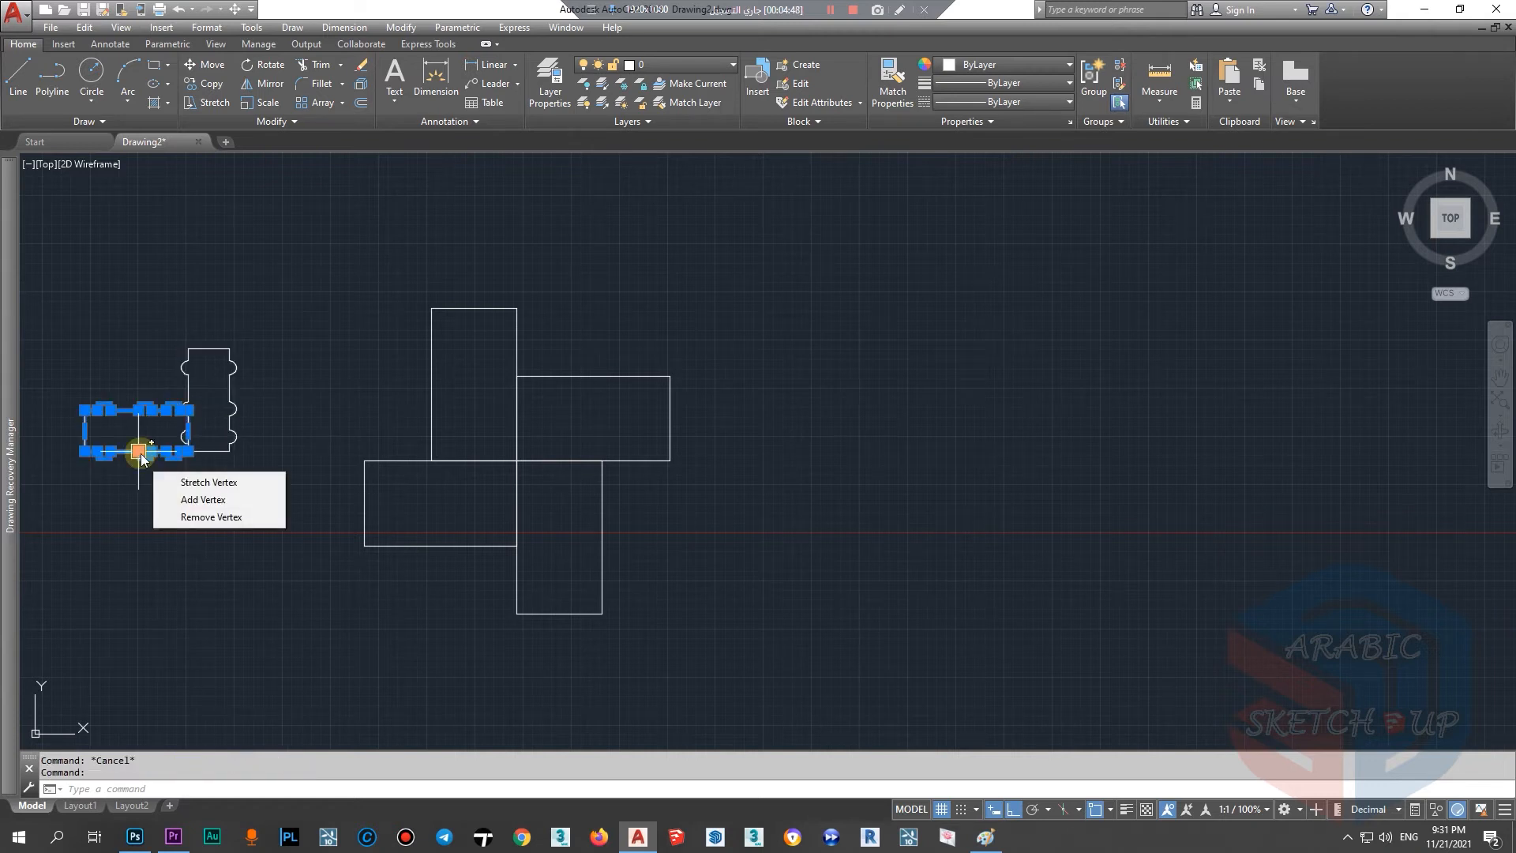
{"action": "key", "text": "ctrl+v"}
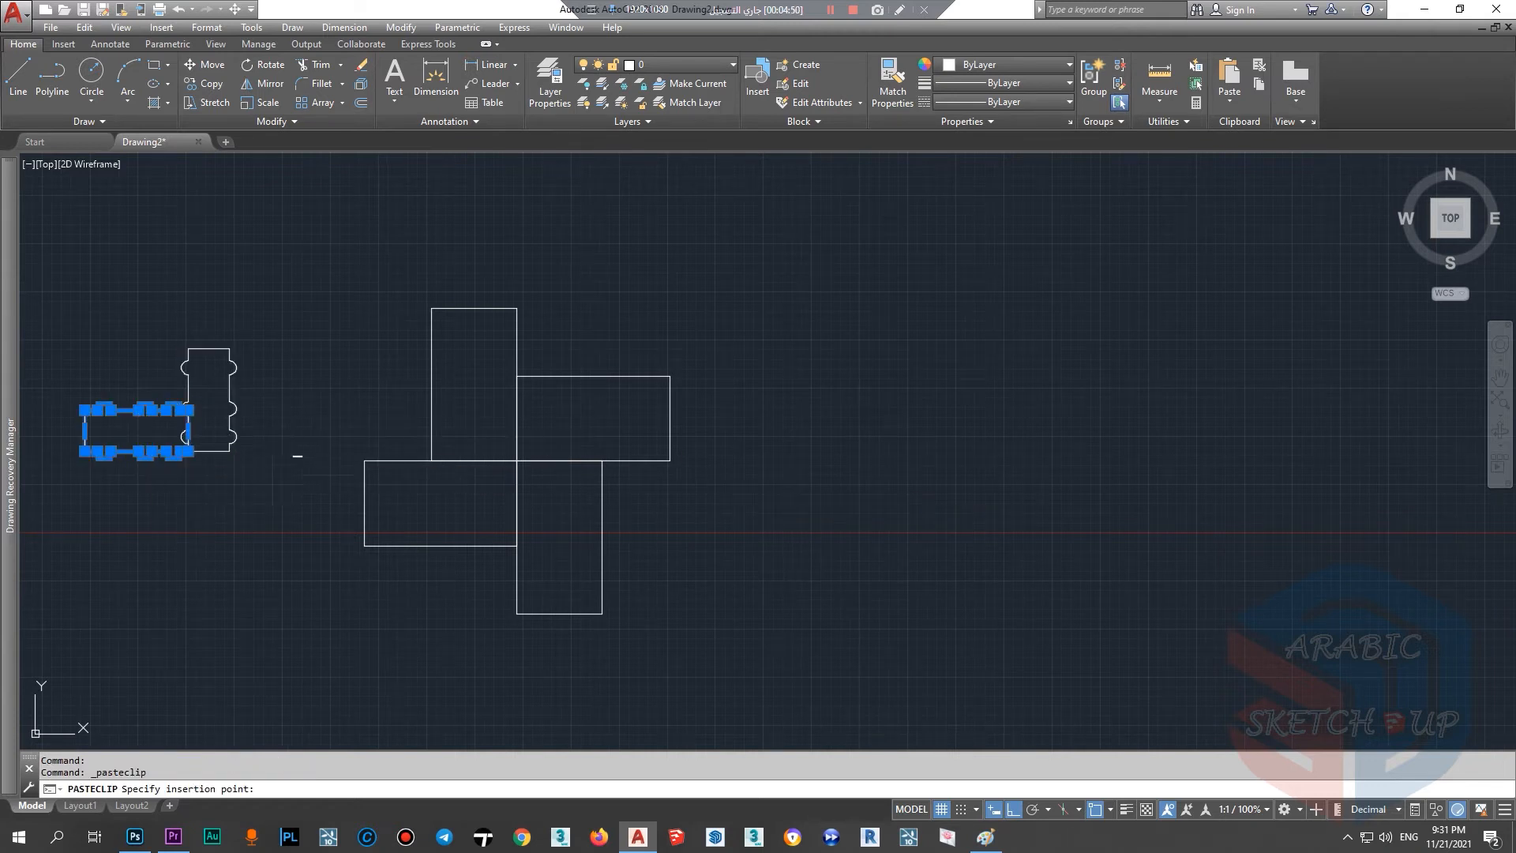
{"action": "key", "text": "ctrl+x"}
{"action": "scroll", "coordinate": [280, 448], "scroll_direction": "down", "scroll_amount": 5}
{"action": "key", "text": "ctrl+v"}
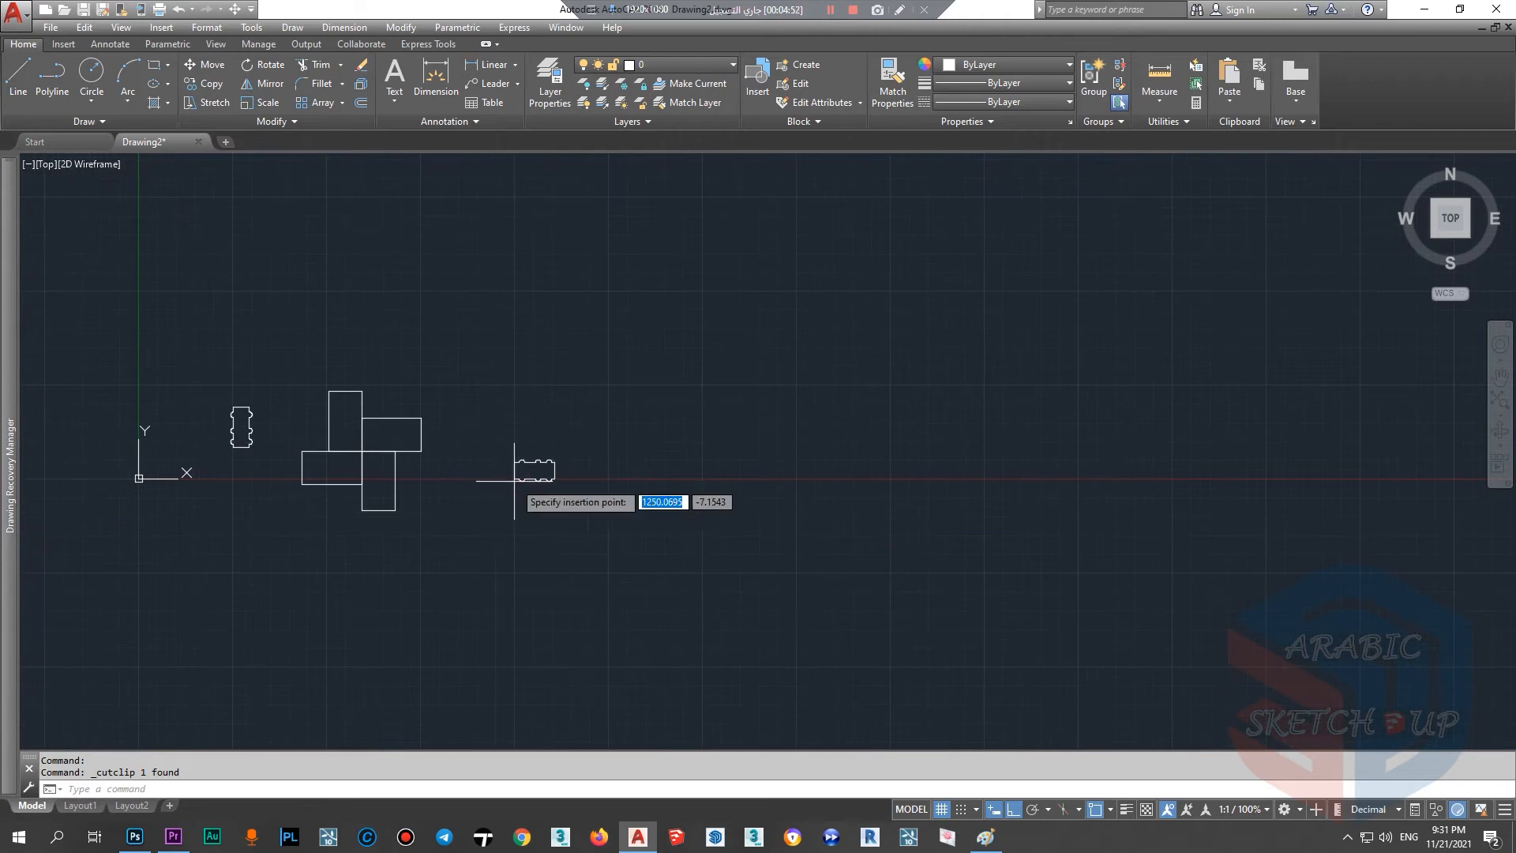
{"action": "scroll", "coordinate": [641, 470], "scroll_direction": "up", "scroll_amount": 8}
{"action": "left_click", "coordinate": [641, 470]}
Step: Draw a circle to the right of the pasted table outline, roughly twice the outline's height
{"action": "left_click", "coordinate": [91, 75]}
{"action": "left_click", "coordinate": [933, 406]}
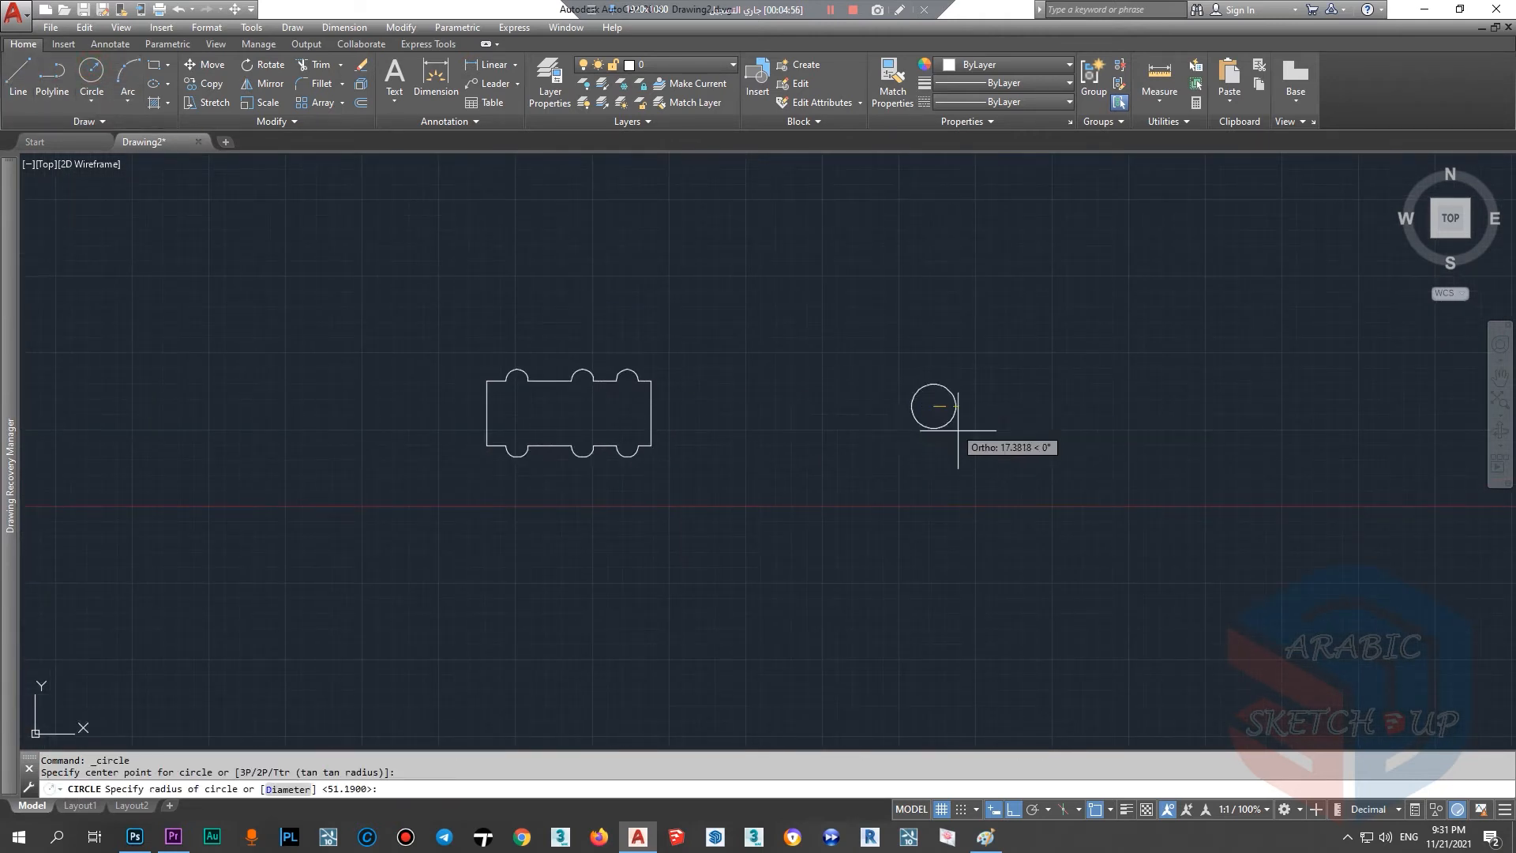
{"action": "left_click", "coordinate": [996, 478]}
{"action": "left_click", "coordinate": [997, 478]}
{"action": "key", "text": "Escape"}
Step: Rotate a copy of the table outline about 303° around the circle's centre with Ortho off, keeping the original
{"action": "left_click", "coordinate": [651, 413]}
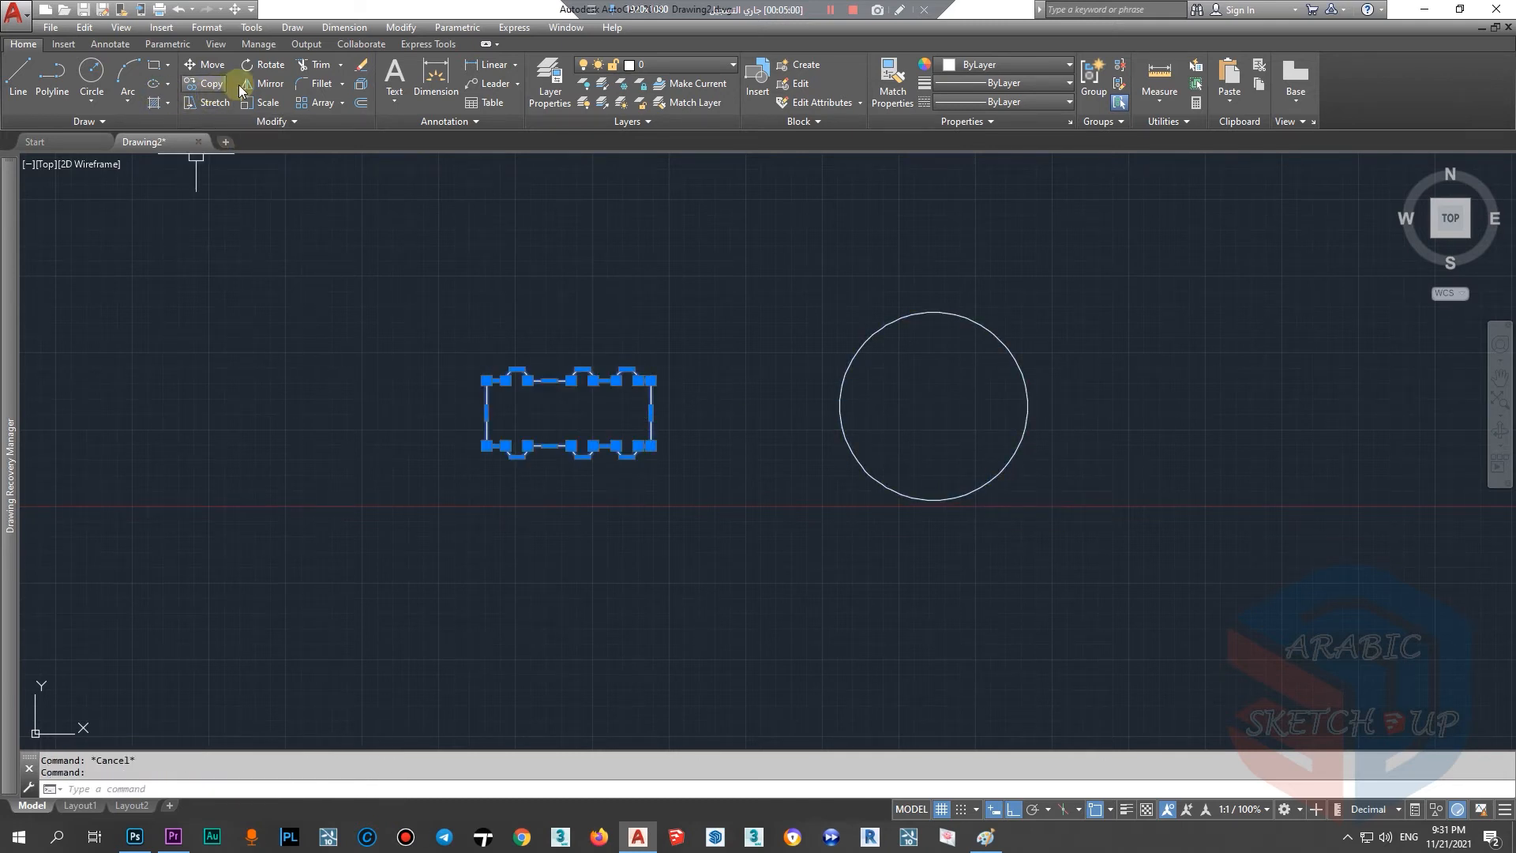
{"action": "left_click", "coordinate": [269, 68]}
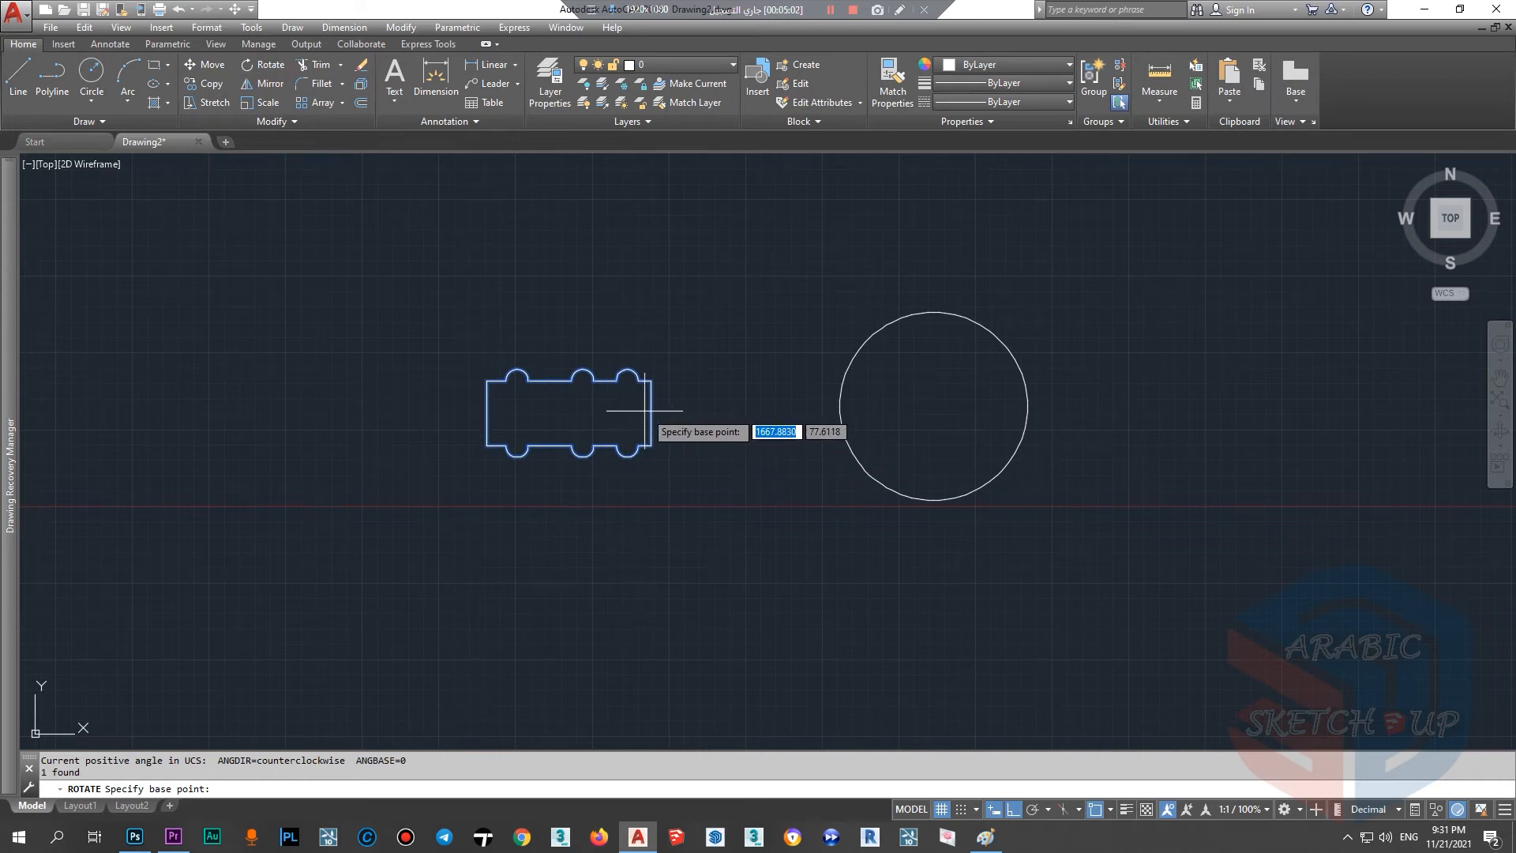
{"action": "left_click", "coordinate": [934, 406]}
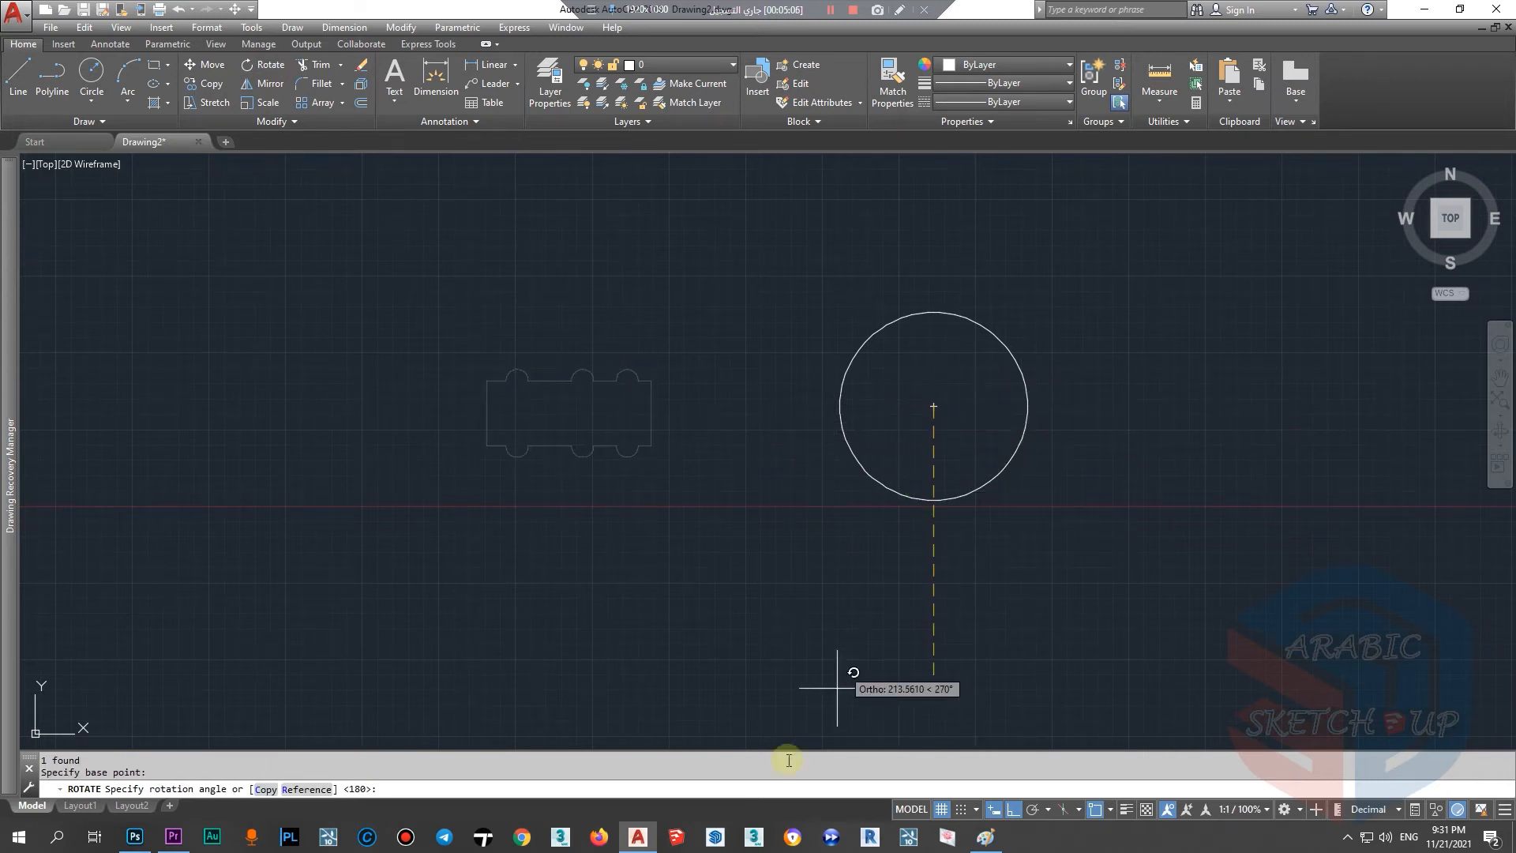
{"action": "left_click", "coordinate": [1013, 809]}
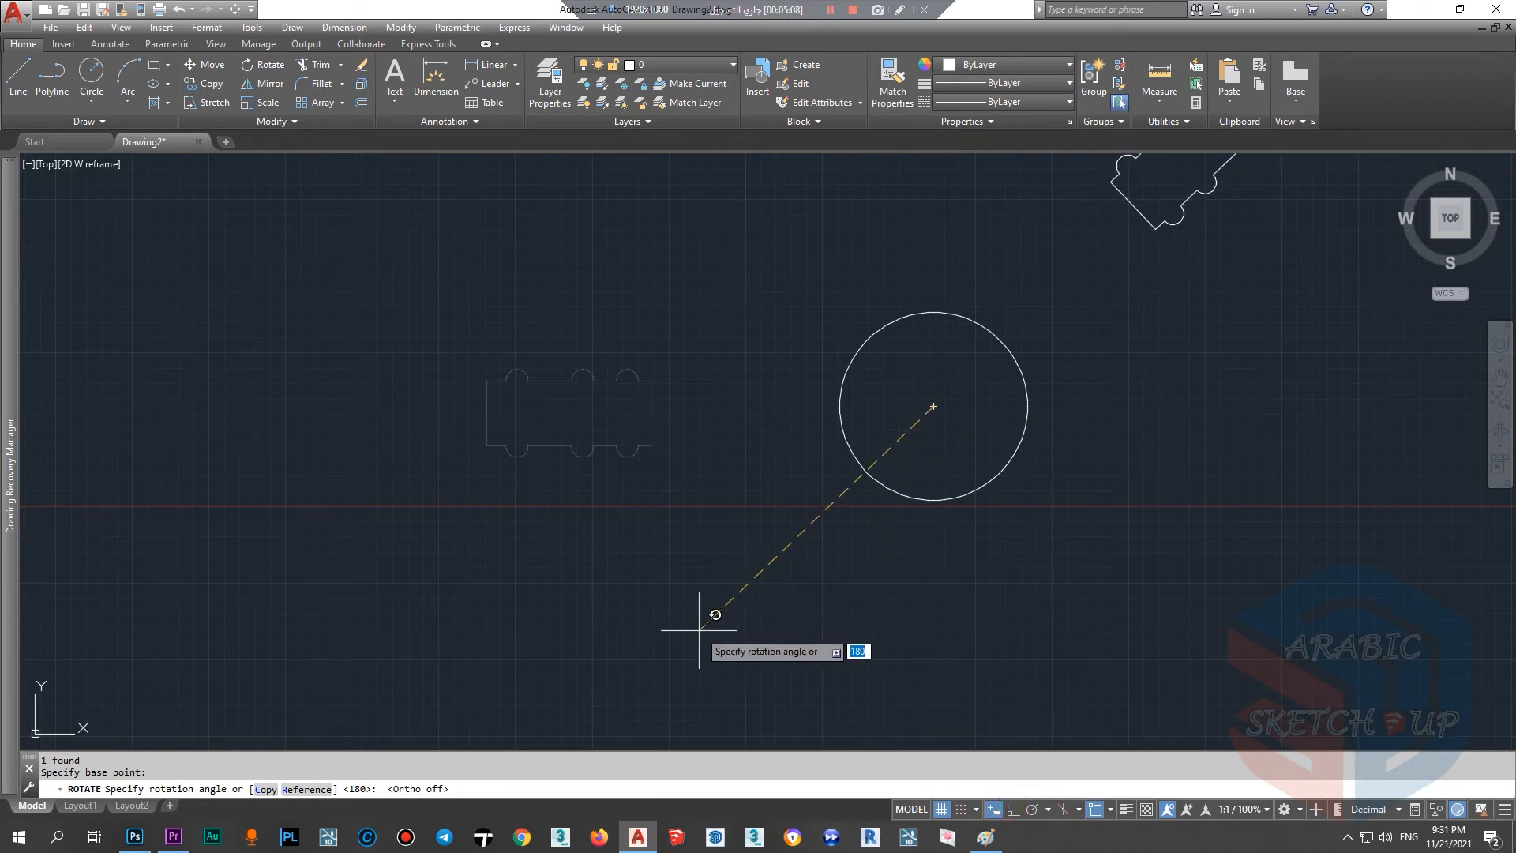
{"action": "left_click", "coordinate": [263, 790]}
{"action": "scroll", "coordinate": [328, 640], "scroll_direction": "down", "scroll_amount": 2}
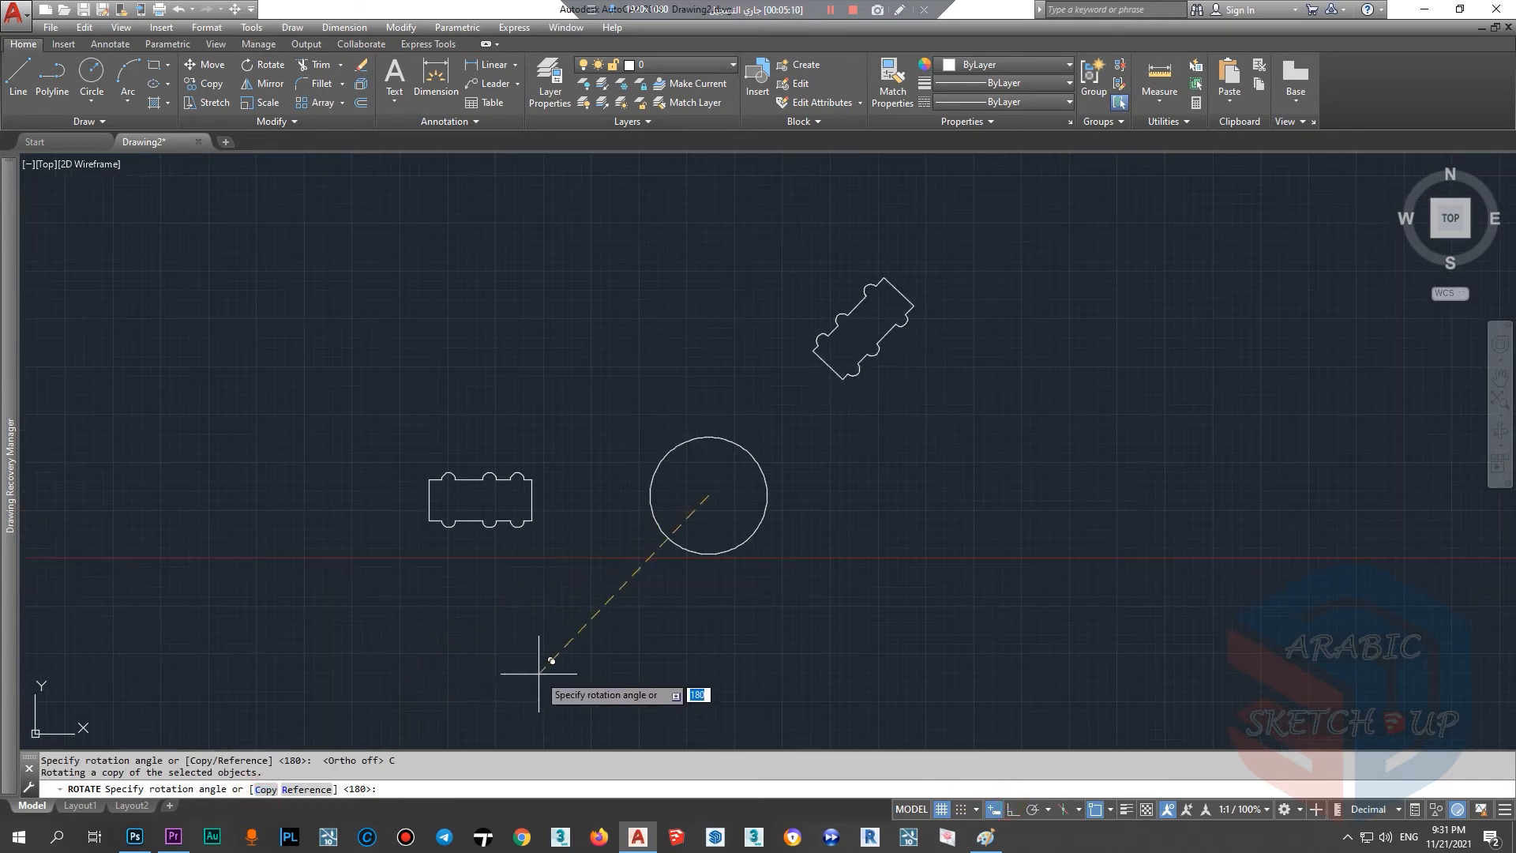
{"action": "left_click", "coordinate": [769, 612]}
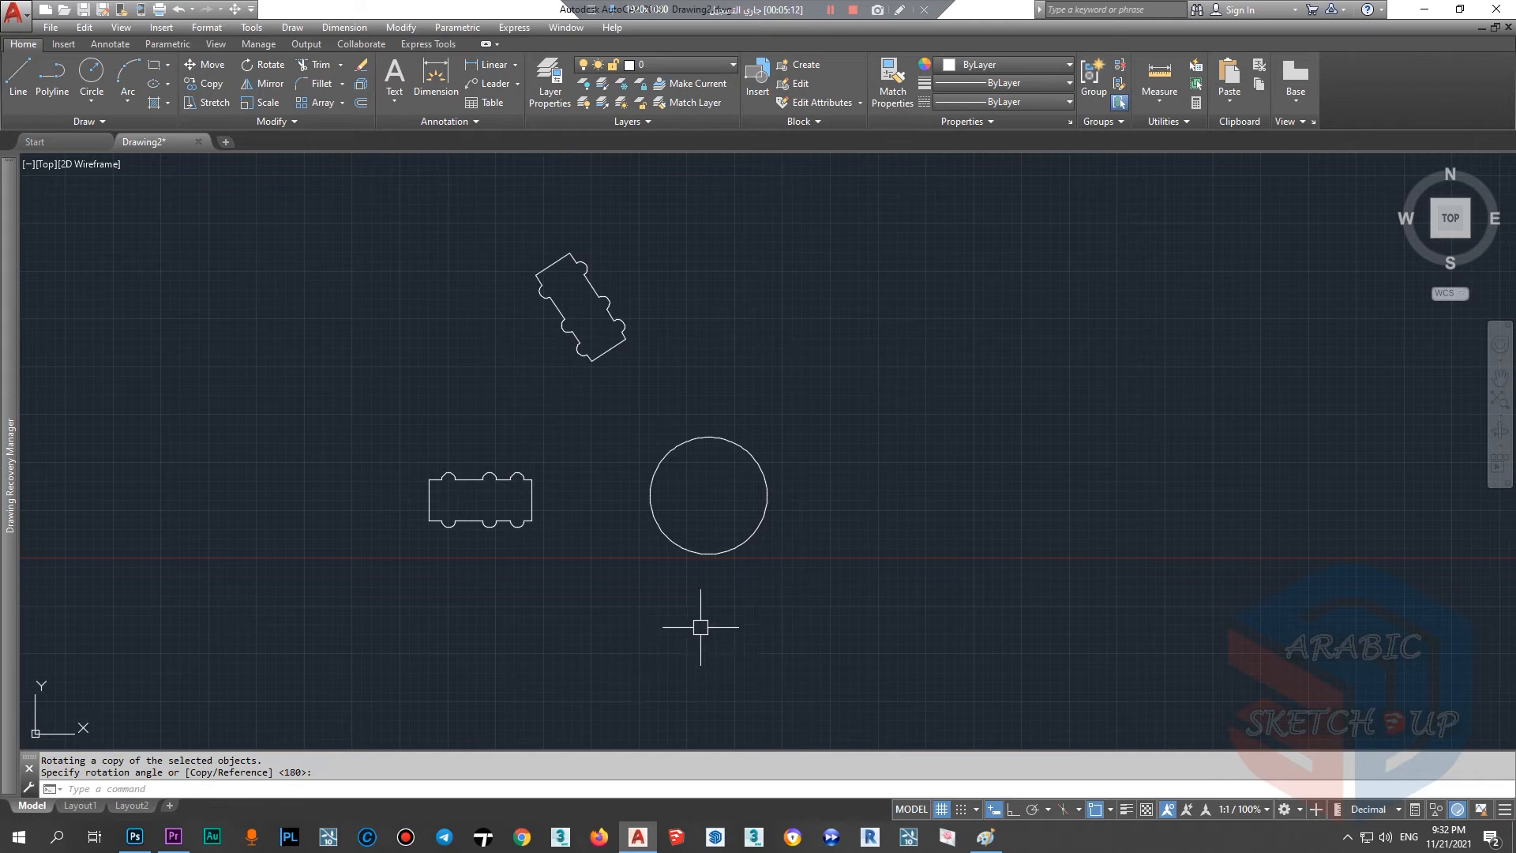
{"action": "left_click", "coordinate": [605, 359]}
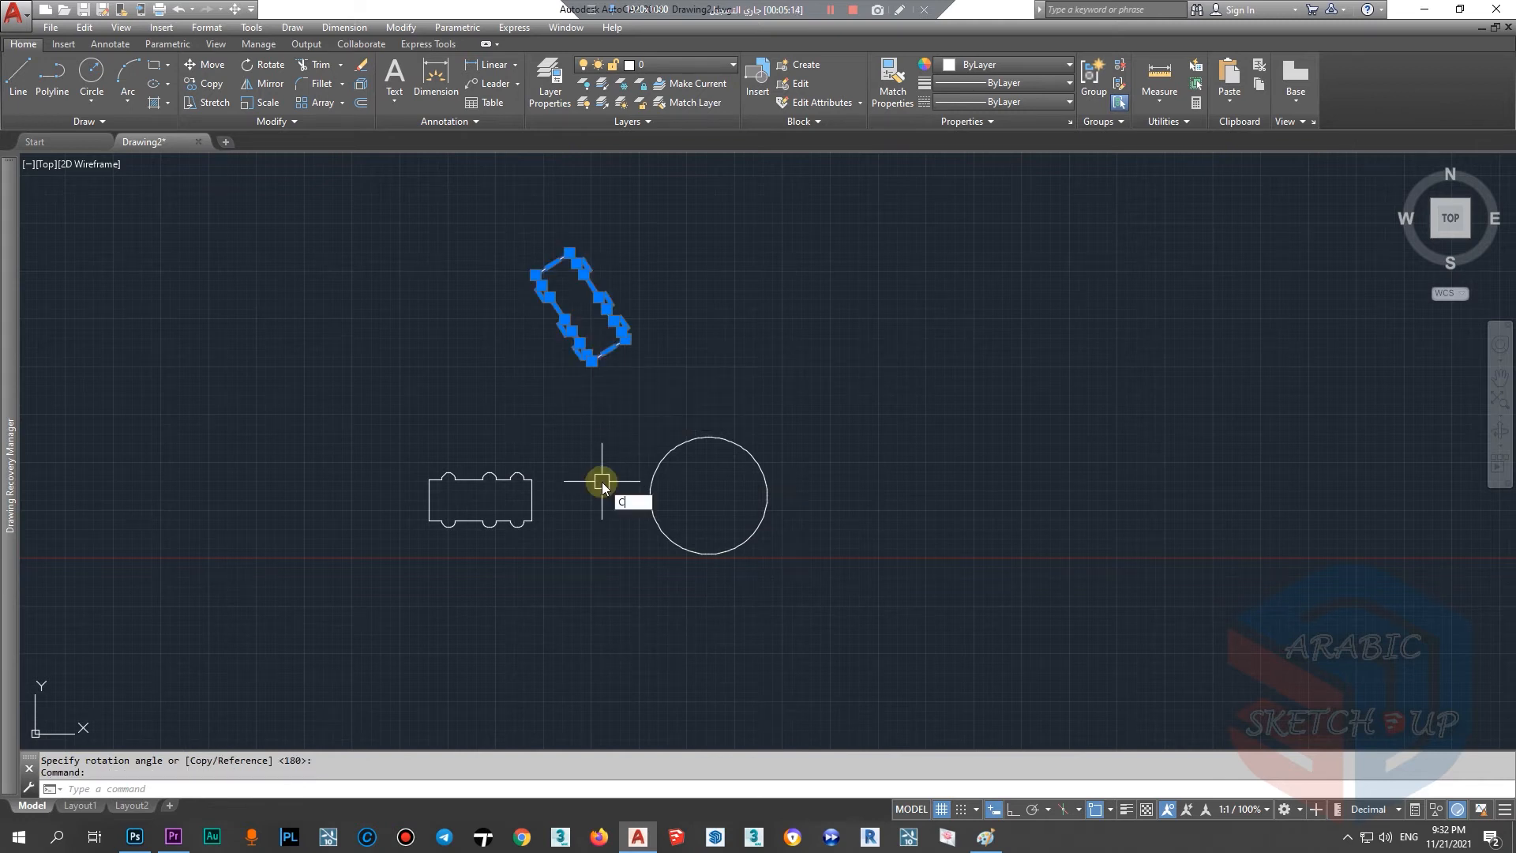
{"action": "type", "text": "c"}
{"action": "key", "text": "Escape"}
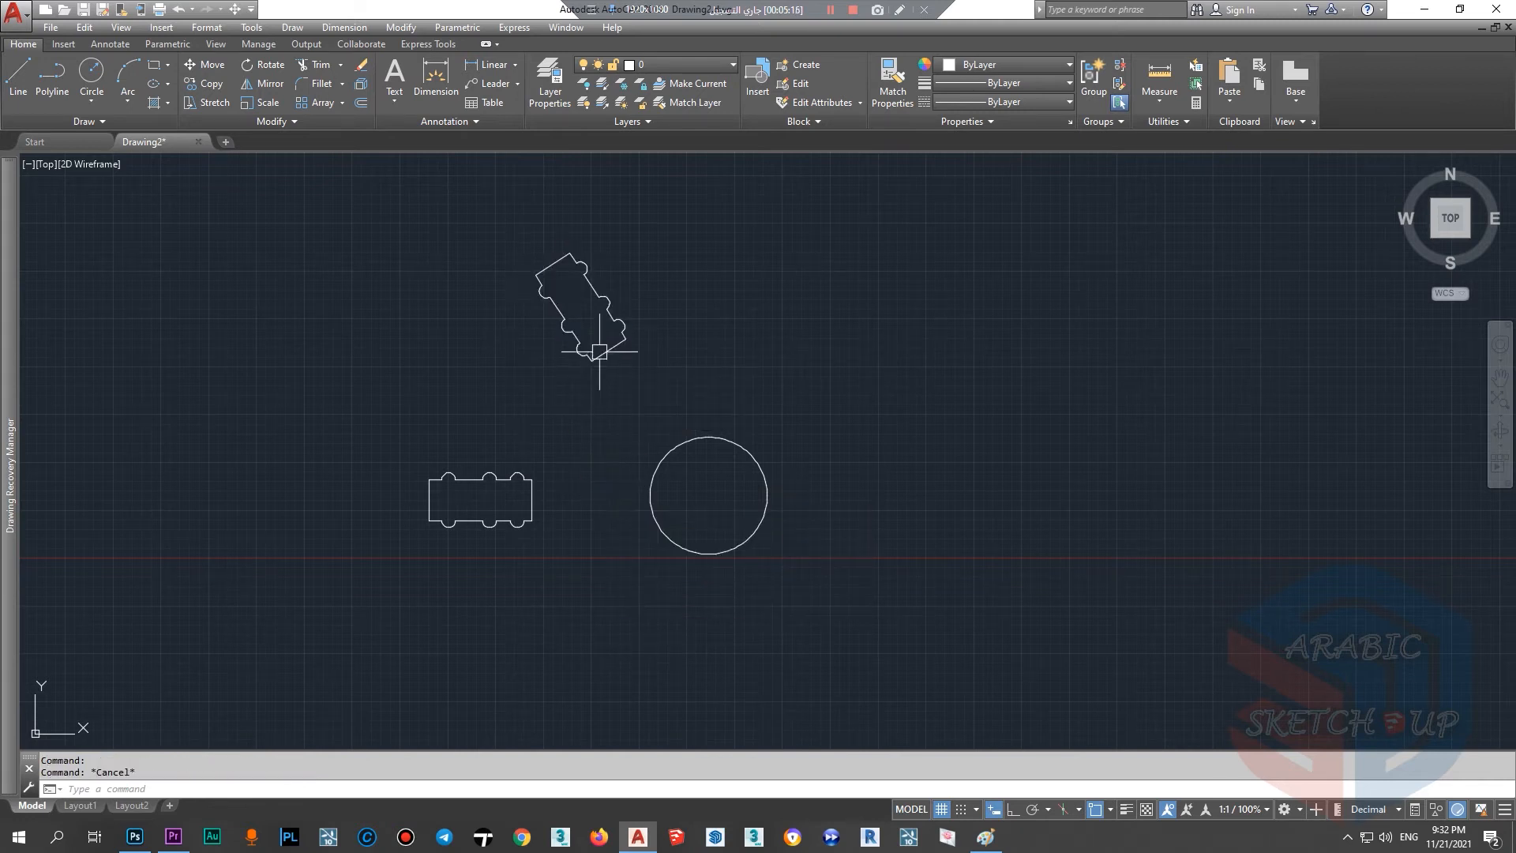
Step: Rotate a copy of the tilted upper-left table about 291° around the circle's centre, placing it above and right of the circle
{"action": "left_click", "coordinate": [268, 65]}
{"action": "left_click", "coordinate": [708, 496]}
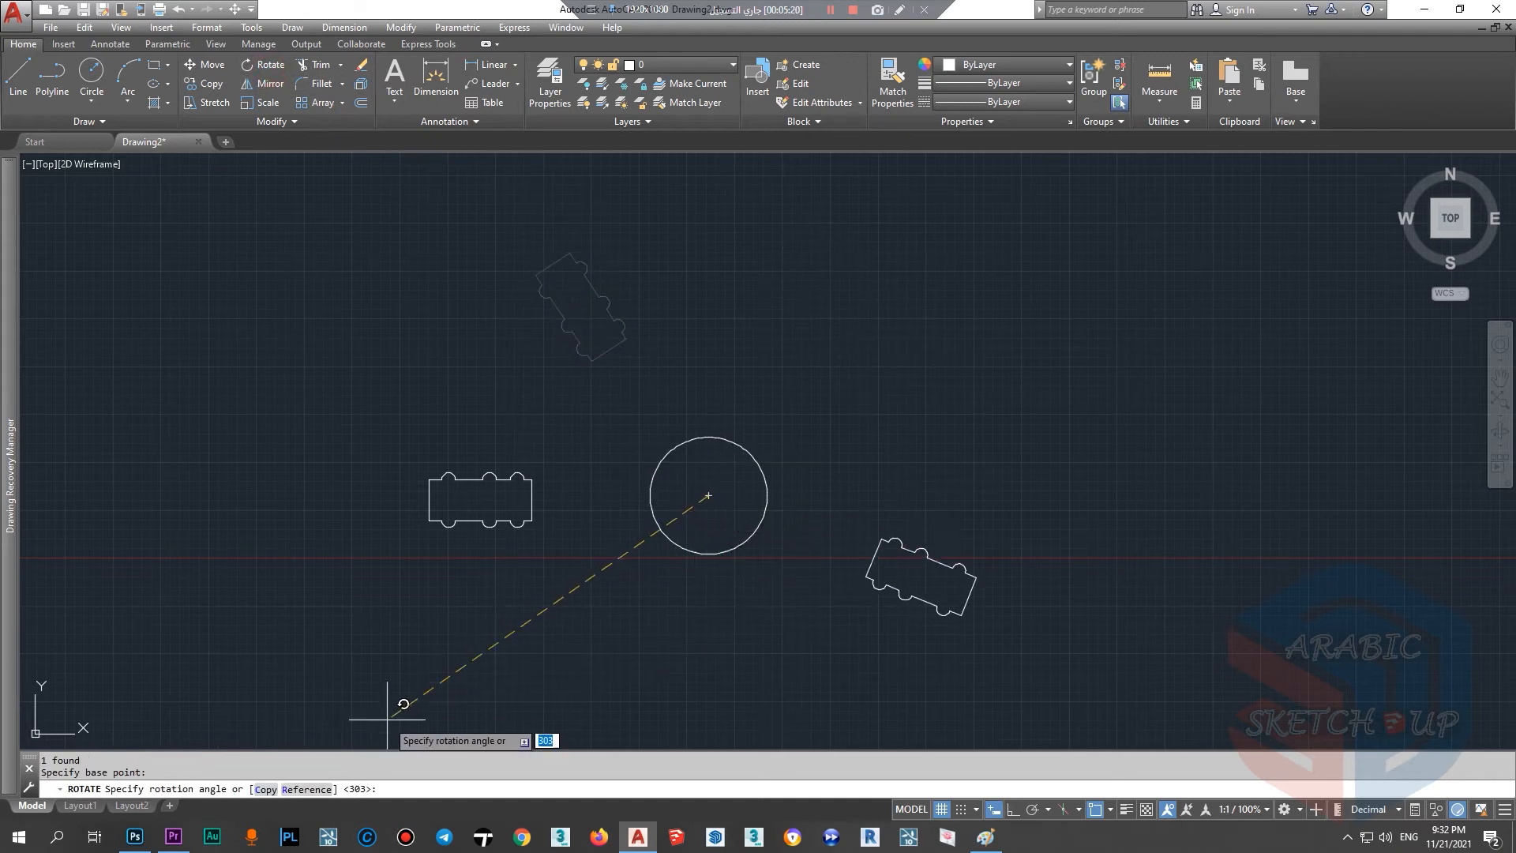
{"action": "left_click", "coordinate": [264, 789]}
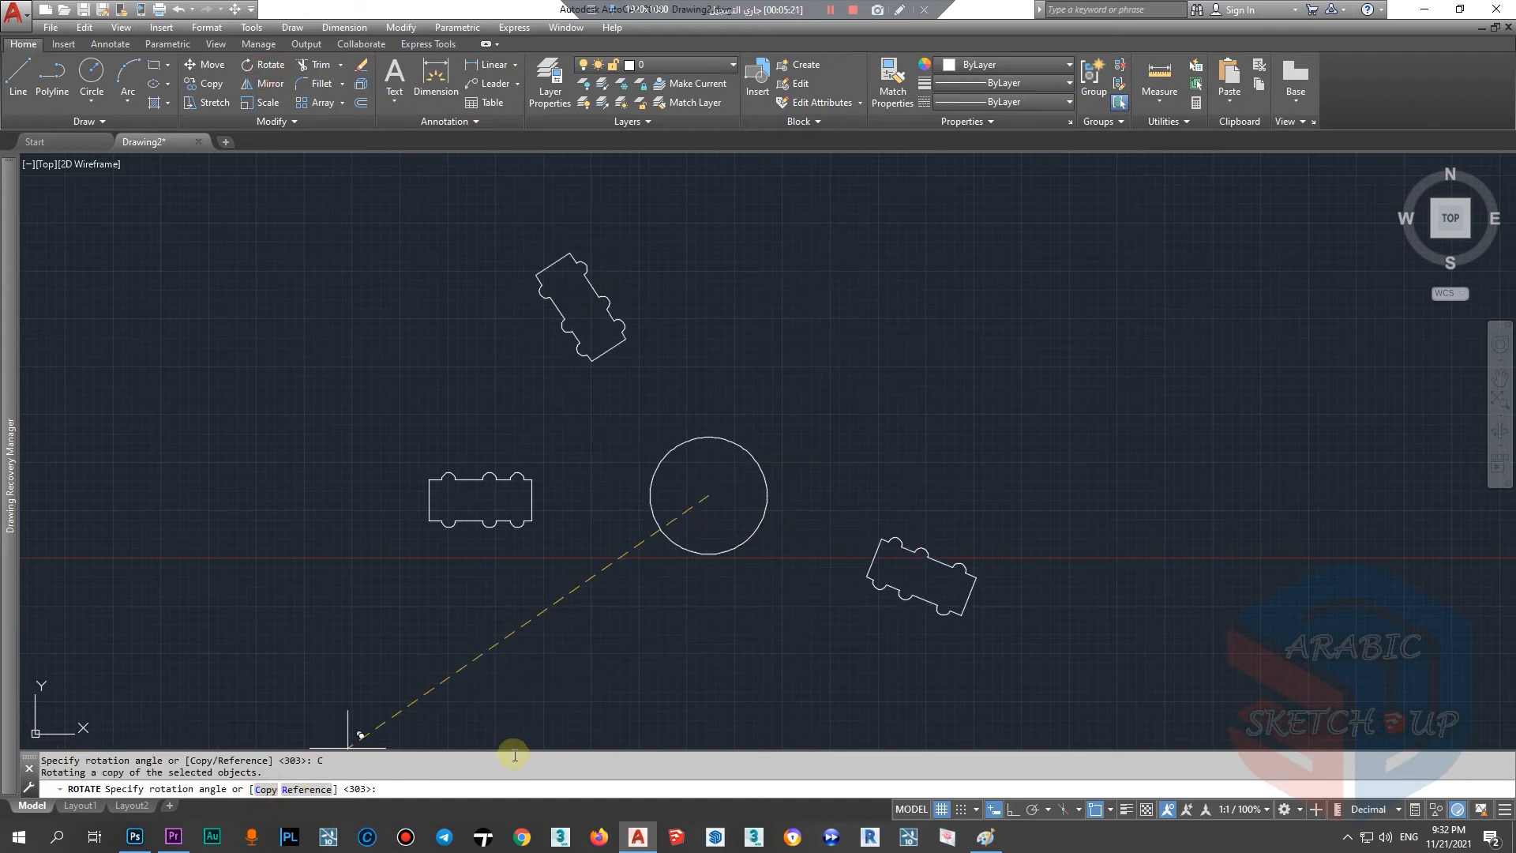
{"action": "left_click", "coordinate": [746, 580]}
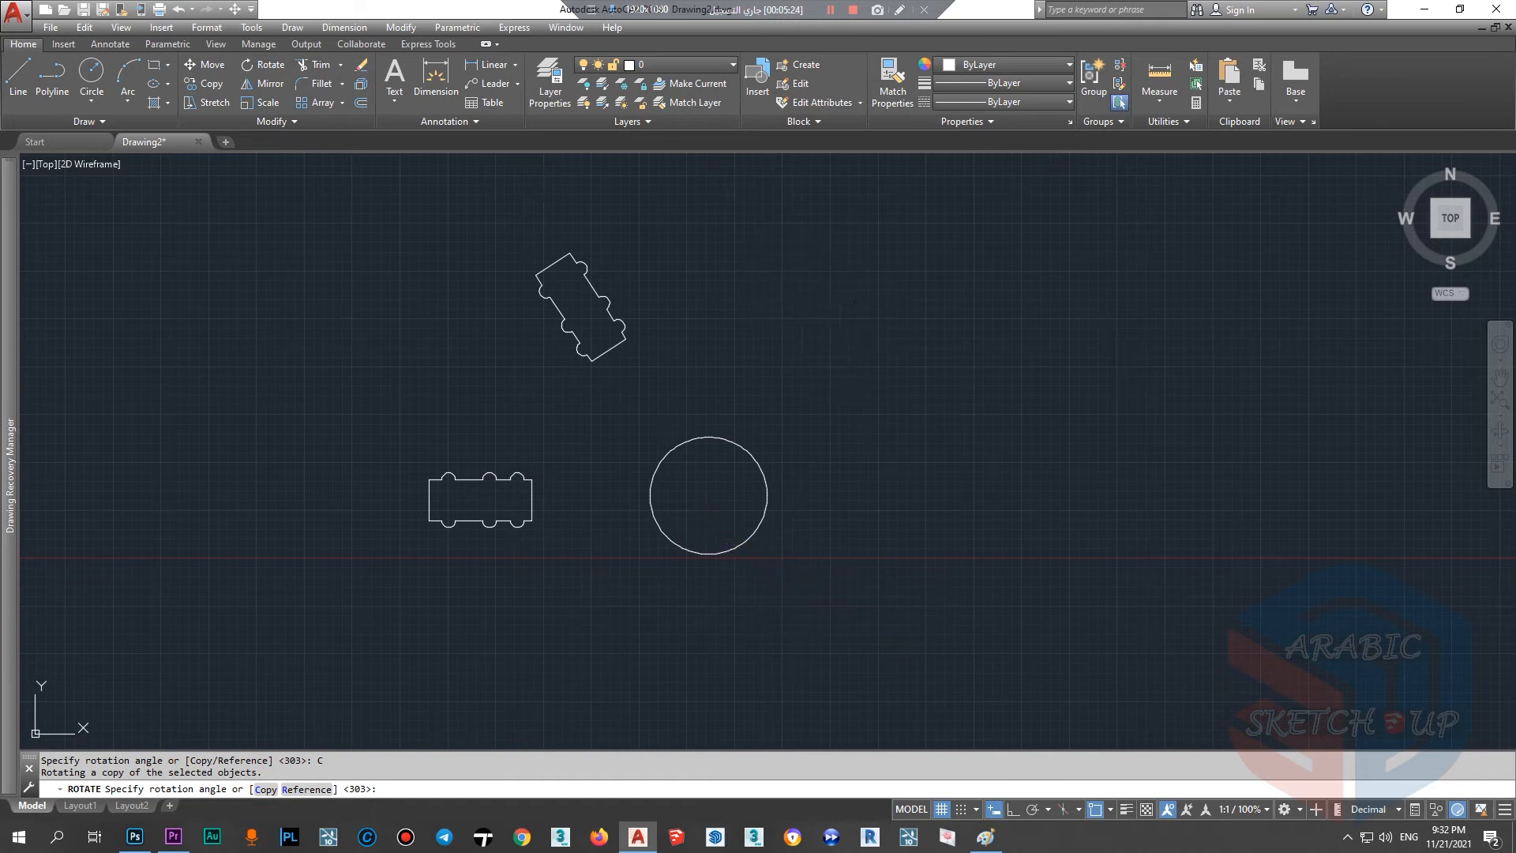
Step: Rotate a copy of the upper-right table around the circle's centre to sit directly right of the circle
{"action": "key", "text": "Return"}
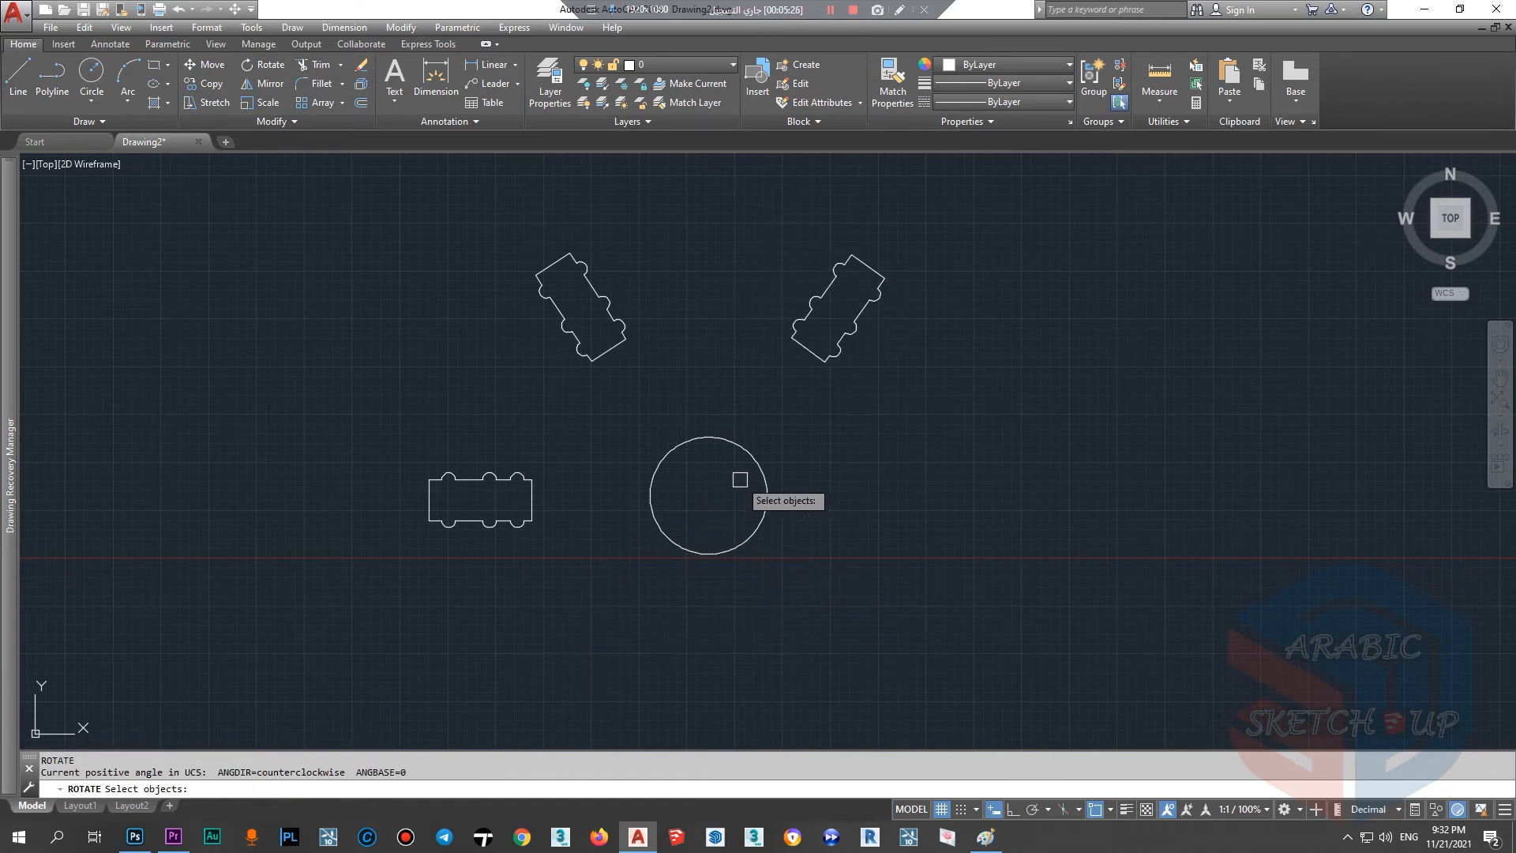
{"action": "left_click", "coordinate": [809, 350]}
{"action": "key", "text": "Return"}
{"action": "left_click", "coordinate": [708, 496]}
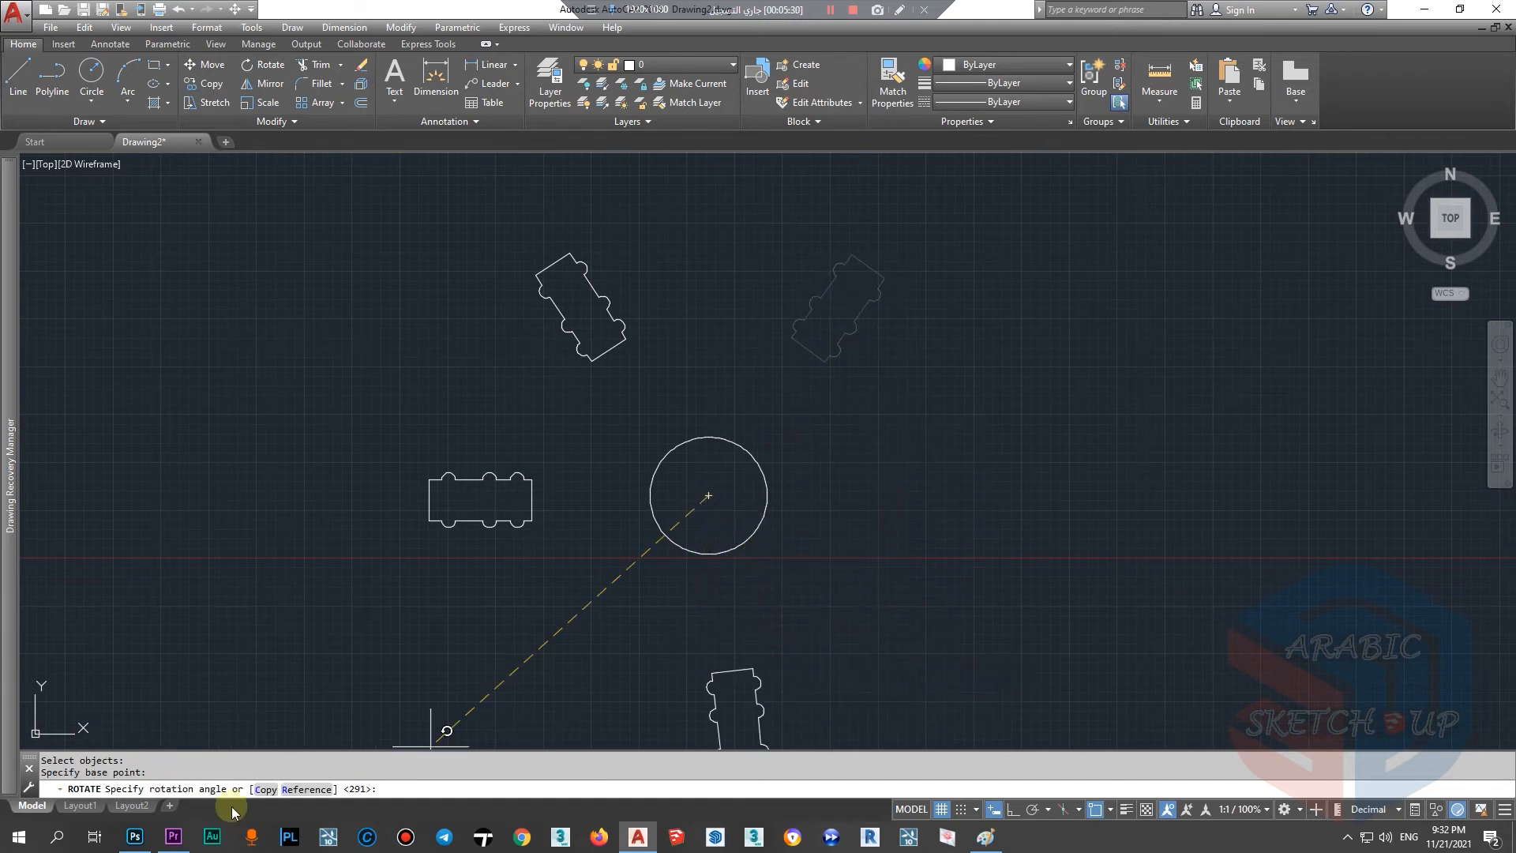
{"action": "left_click", "coordinate": [266, 789]}
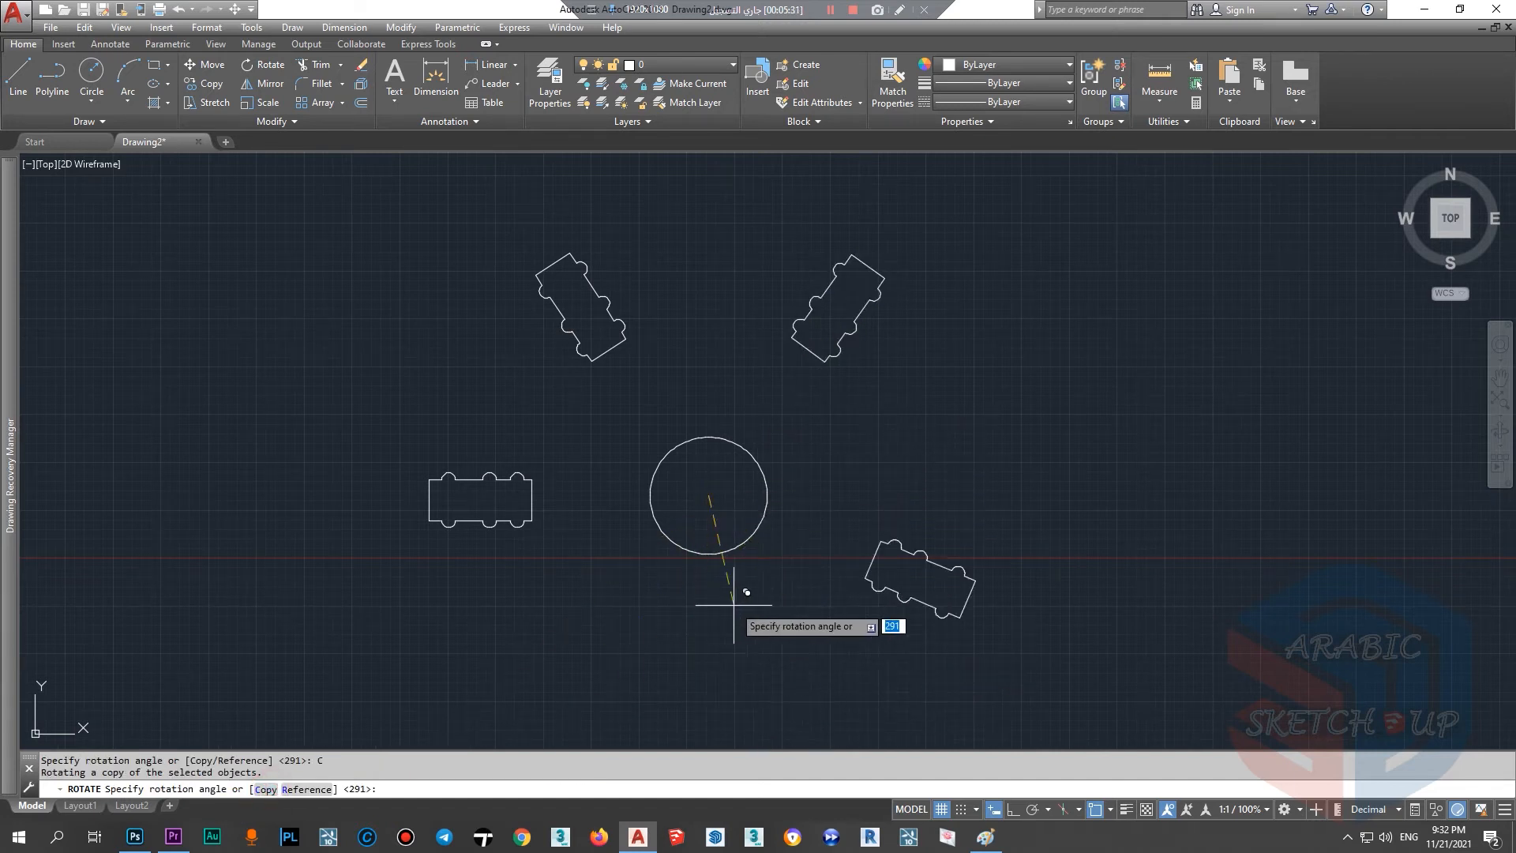
{"action": "left_click", "coordinate": [802, 617]}
{"action": "scroll", "coordinate": [721, 602], "scroll_direction": "down", "scroll_amount": 3}
{"action": "scroll", "coordinate": [643, 582], "scroll_direction": "up", "scroll_amount": 5}
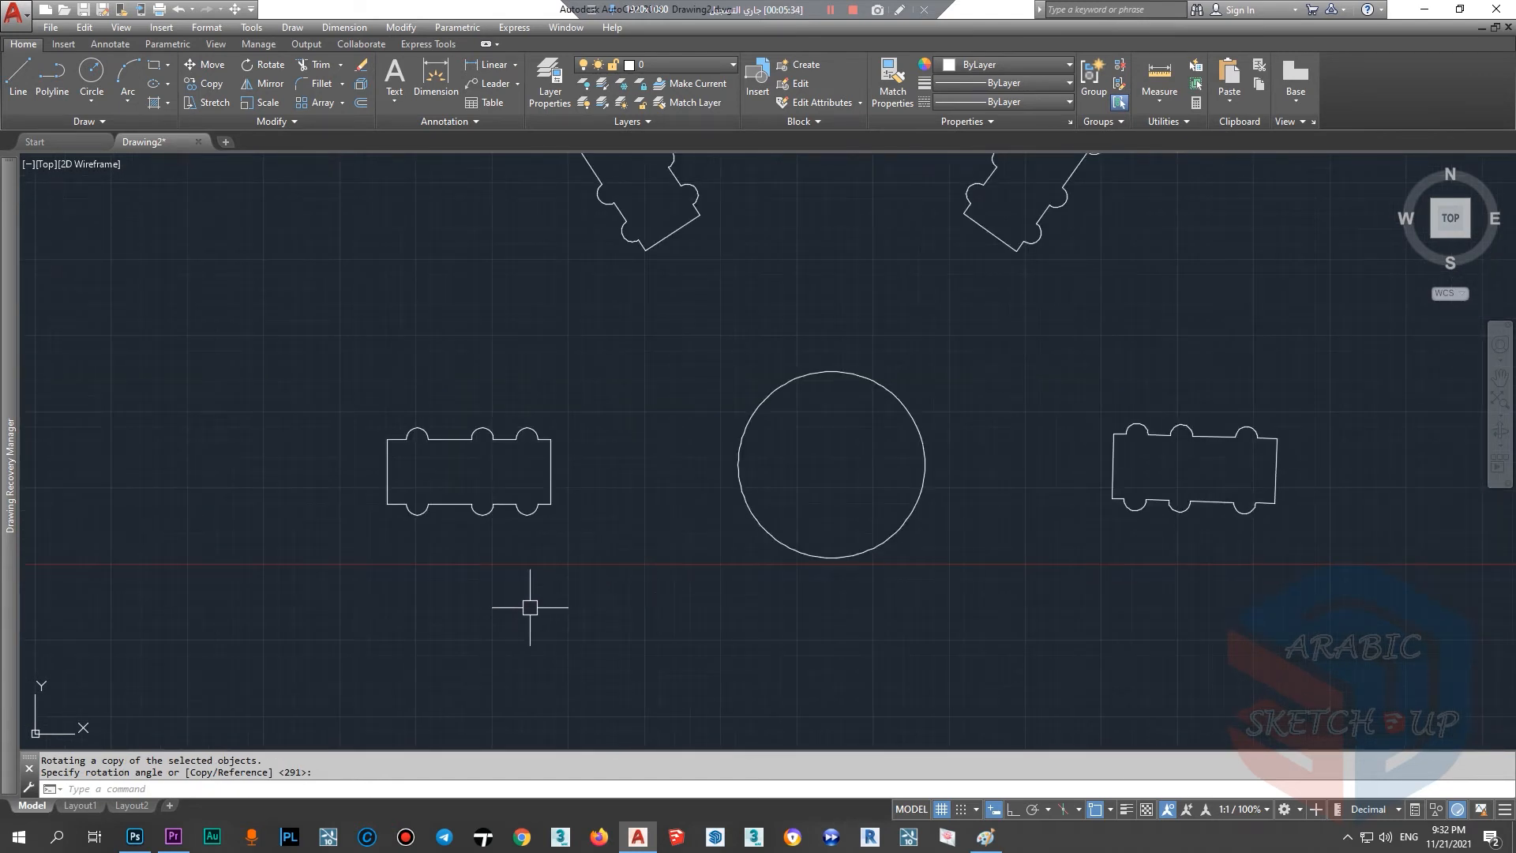
{"action": "scroll", "coordinate": [486, 509], "scroll_direction": "down", "scroll_amount": 5}
{"action": "scroll", "coordinate": [560, 512], "scroll_direction": "up", "scroll_amount": 4}
{"action": "scroll", "coordinate": [419, 494], "scroll_direction": "up", "scroll_amount": 4}
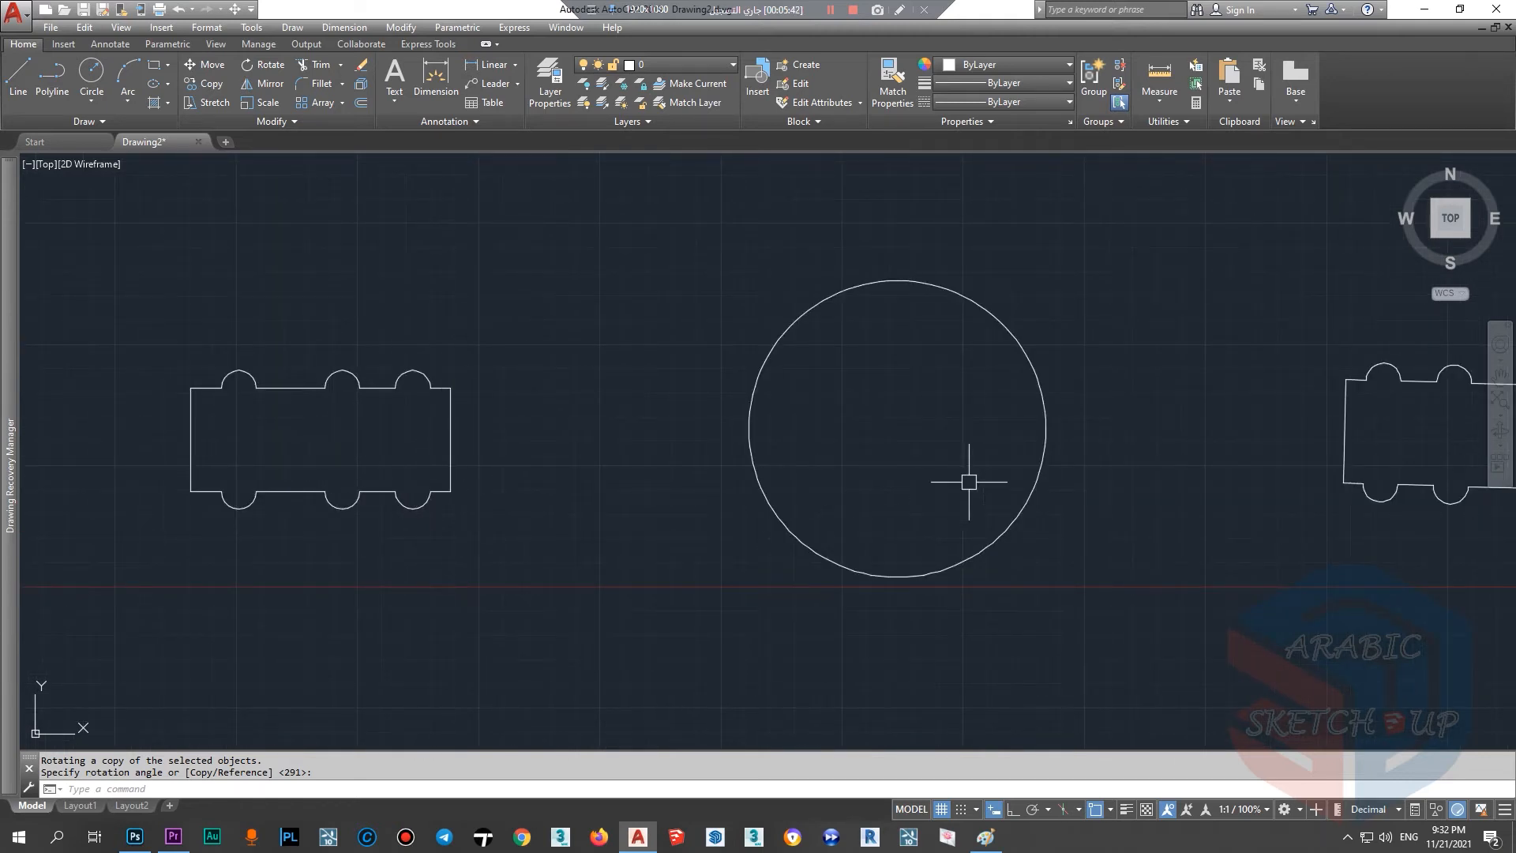
{"action": "scroll", "coordinate": [506, 435], "scroll_direction": "down", "scroll_amount": 4}
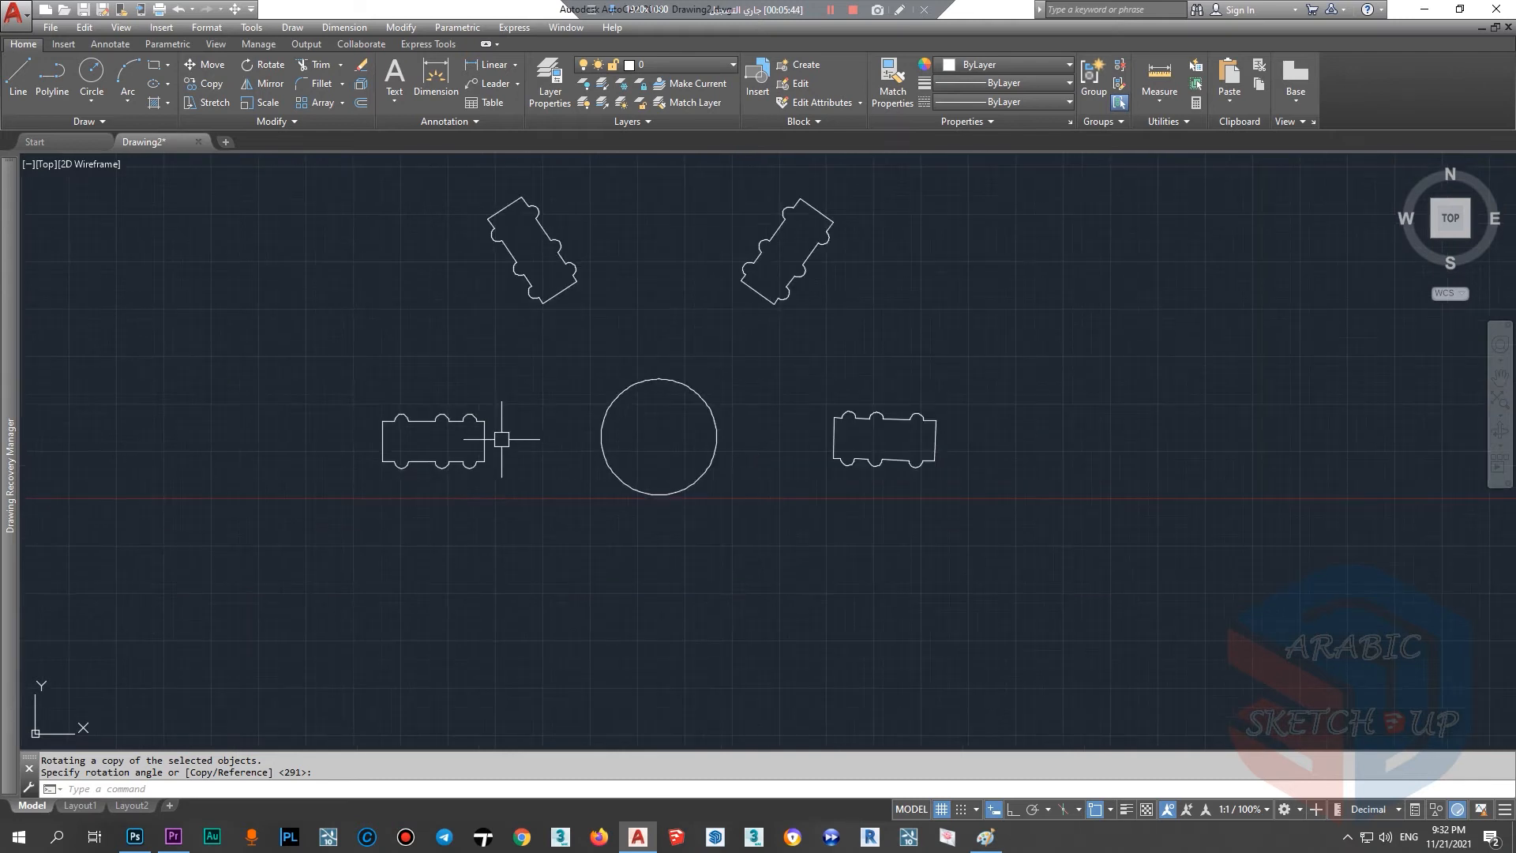
Step: Switch to Paint and sketch a rectangle in the canvas's empty lower area, with a circled bottom-edge point and a leftward arrow below
{"action": "left_click", "coordinate": [986, 837]}
{"action": "mouse_move", "coordinate": [504, 600]}
{"action": "left_mouse_down"}
{"action": "mouse_move", "coordinate": [352, 605]}
{"action": "mouse_move", "coordinate": [500, 668]}
{"action": "mouse_move", "coordinate": [505, 593]}
{"action": "left_mouse_up"}
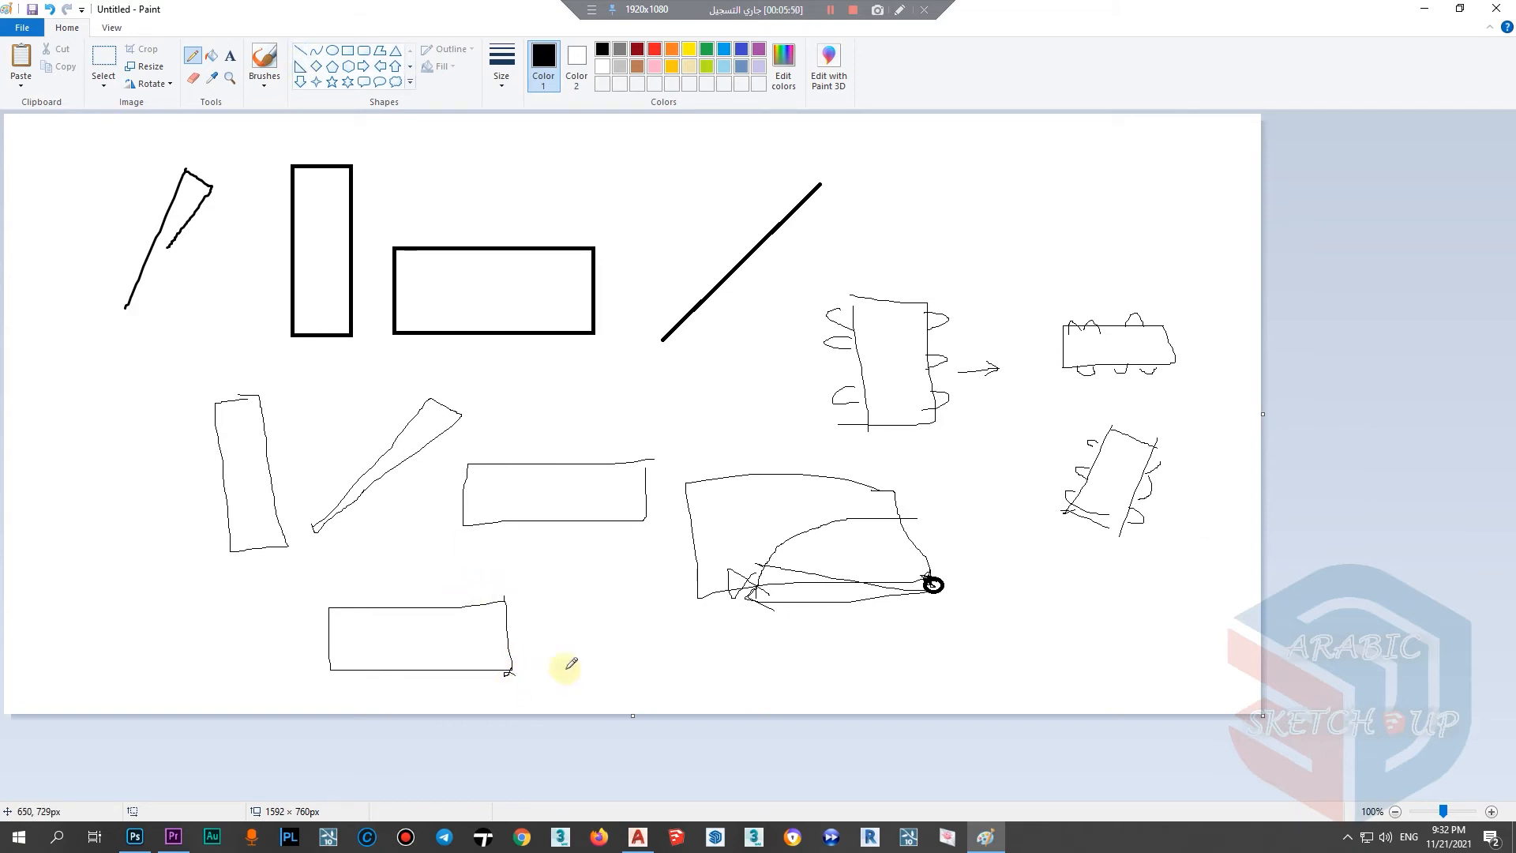
{"action": "mouse_move", "coordinate": [467, 687]}
{"action": "left_mouse_down"}
{"action": "mouse_move", "coordinate": [351, 689]}
{"action": "mouse_move", "coordinate": [426, 663]}
{"action": "left_mouse_up"}
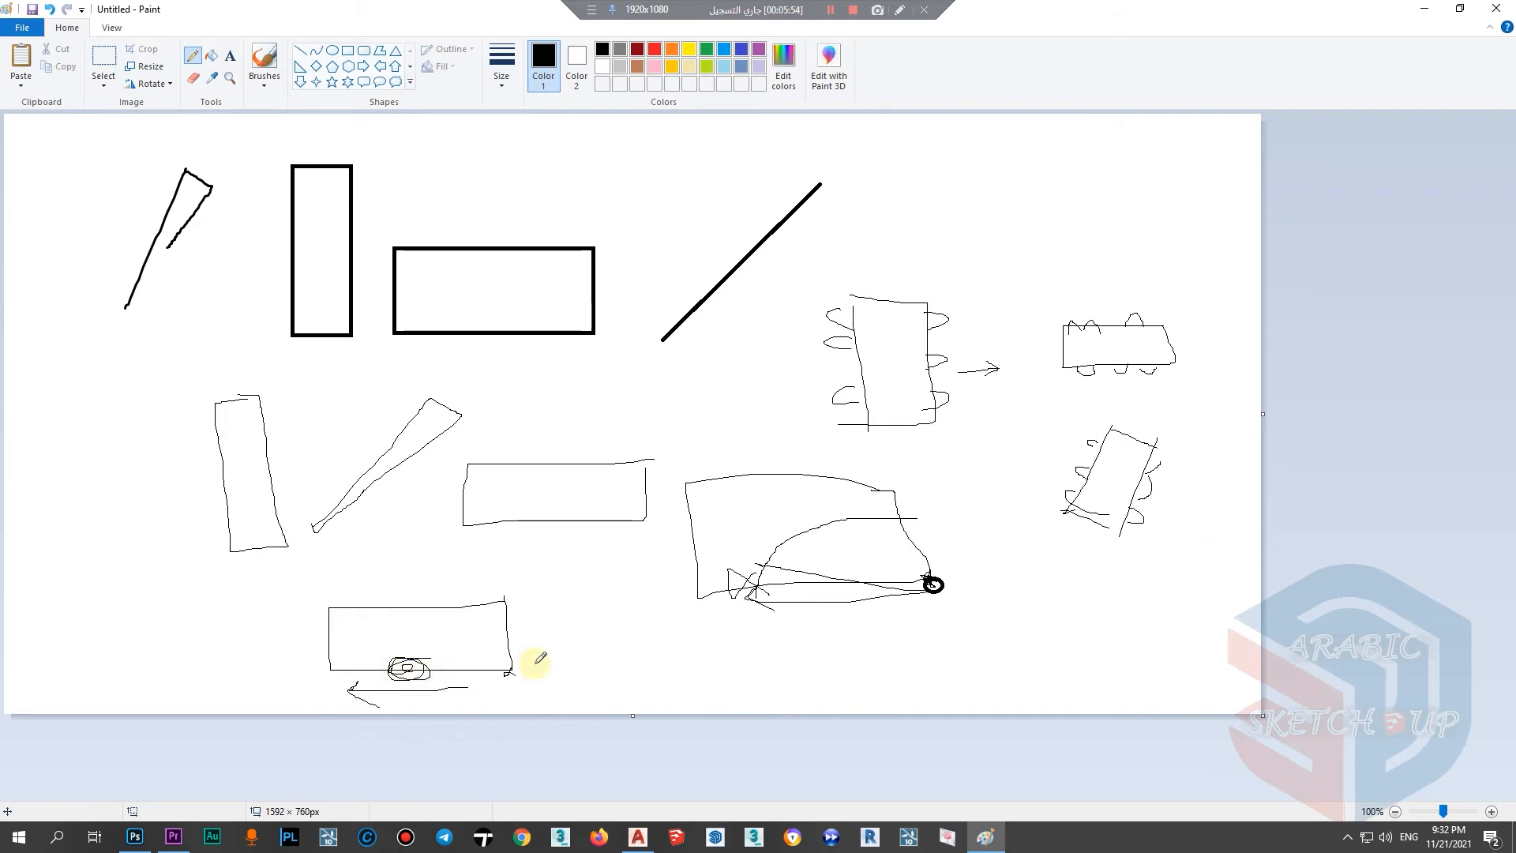
Step: Sketch a rotation diagram with a small rectangle, a base point with leftward arrow and vertical line, a crossed point and two rising arcs
{"action": "mouse_move", "coordinate": [51, 361]}
{"action": "left_mouse_down"}
{"action": "mouse_move", "coordinate": [136, 367]}
{"action": "mouse_move", "coordinate": [51, 414]}
{"action": "left_mouse_up"}
{"action": "left_click_drag", "start_coordinate": [492, 354], "coordinate": [487, 359]}
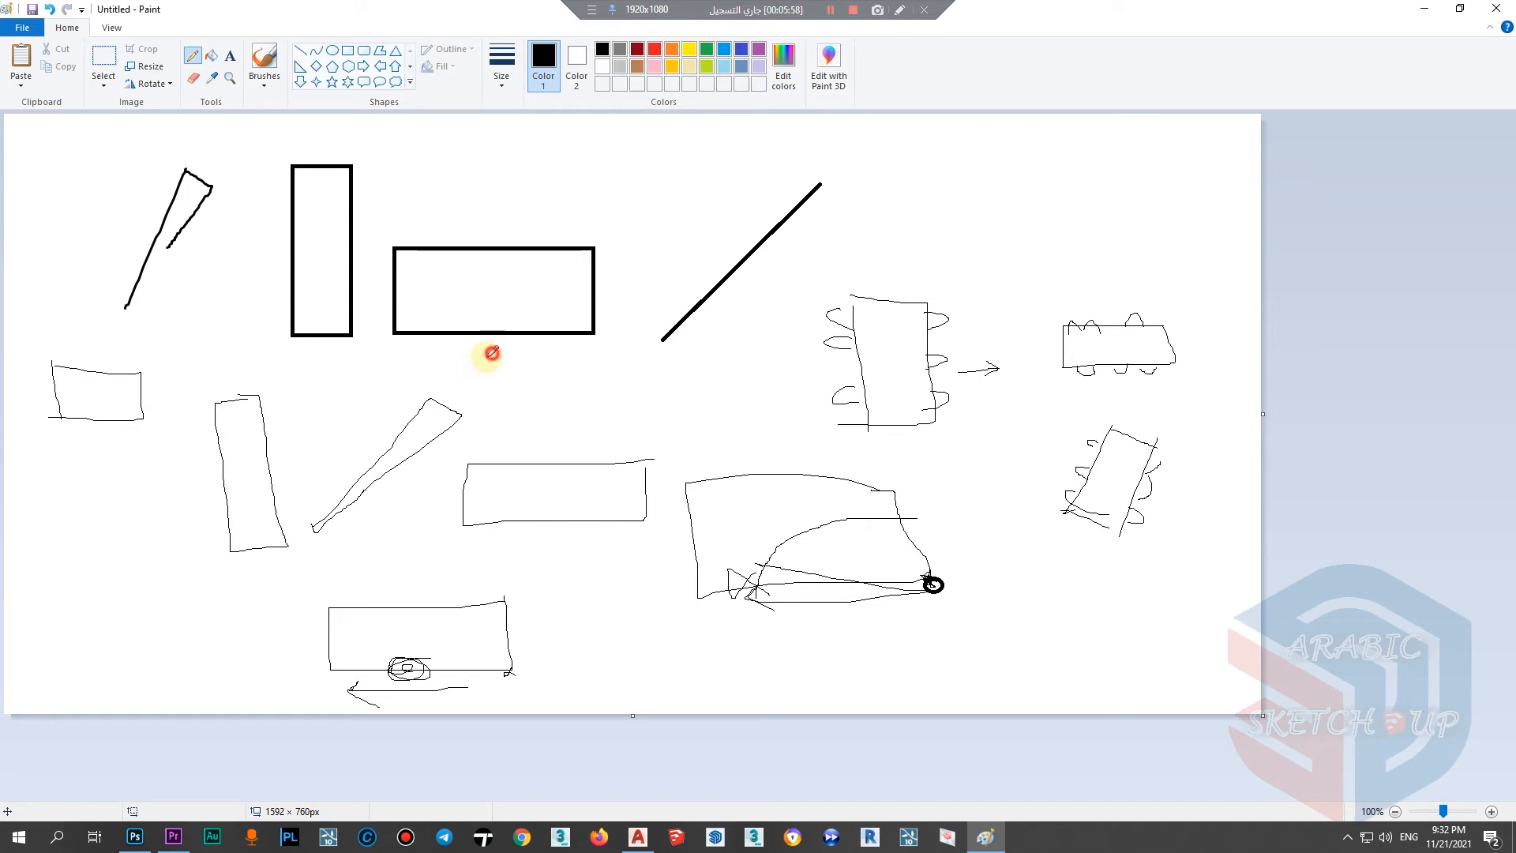
{"action": "left_click_drag", "start_coordinate": [313, 358], "coordinate": [275, 359]}
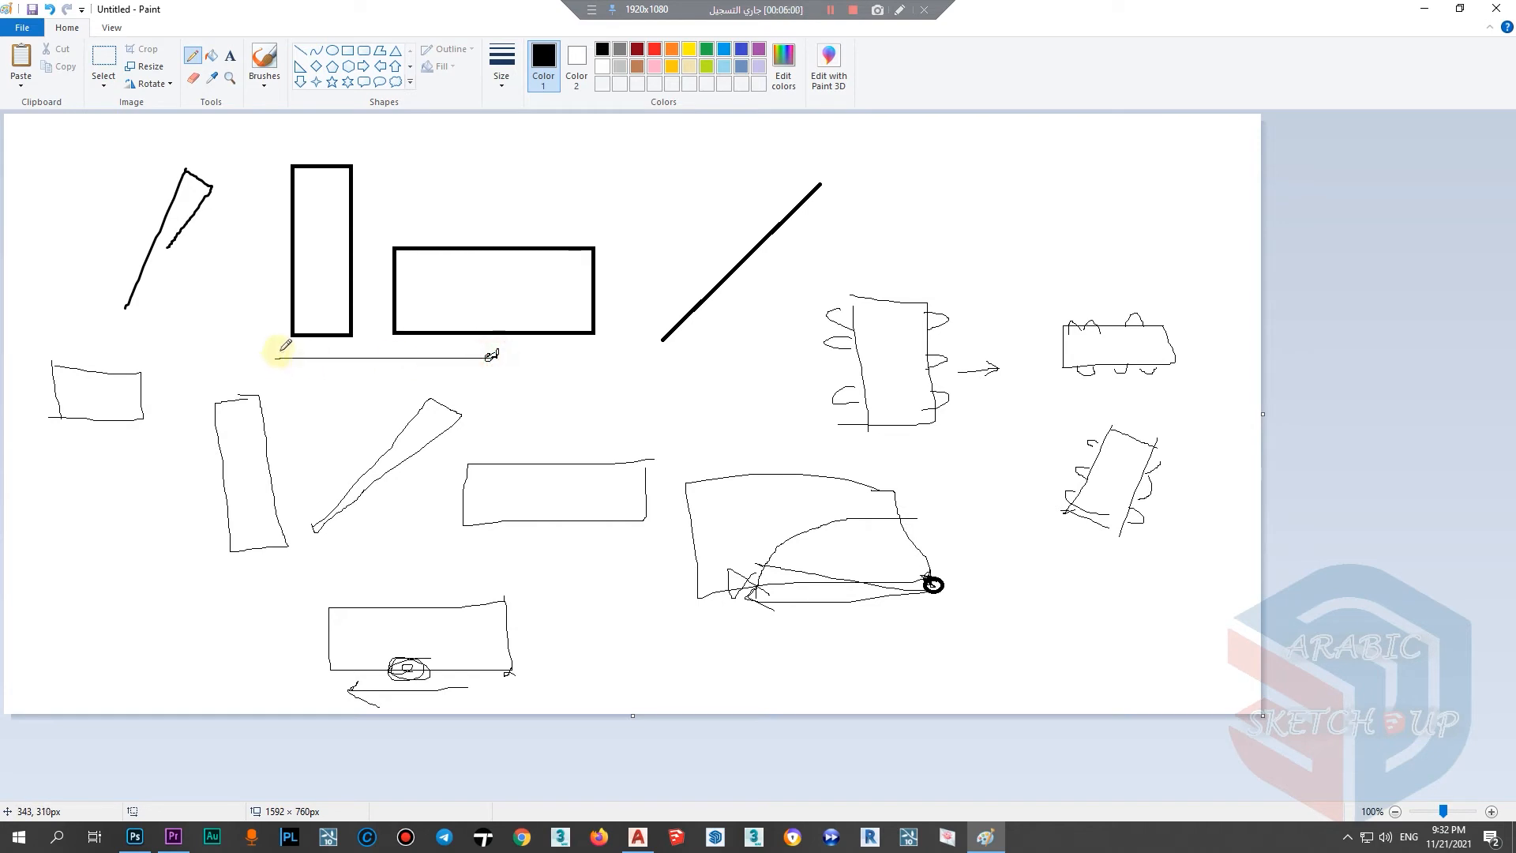
{"action": "left_click_drag", "start_coordinate": [484, 347], "coordinate": [491, 214]}
{"action": "left_click_drag", "start_coordinate": [337, 348], "coordinate": [322, 370]}
{"action": "mouse_move", "coordinate": [325, 347]}
{"action": "left_mouse_down"}
{"action": "mouse_move", "coordinate": [347, 370]}
{"action": "mouse_move", "coordinate": [352, 298]}
{"action": "left_mouse_up"}
{"action": "left_click", "coordinate": [328, 356]}
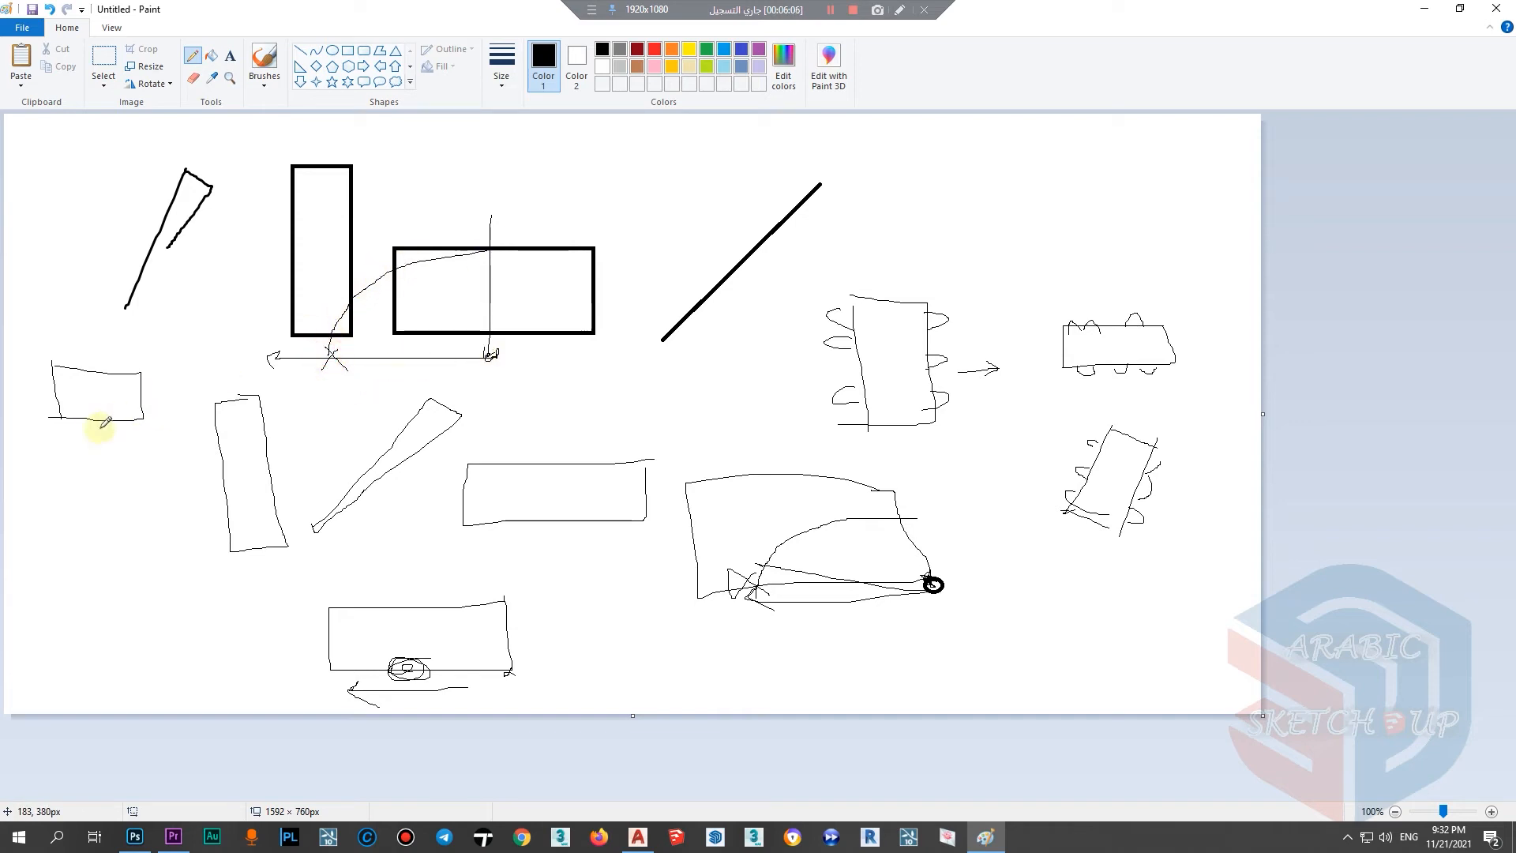
{"action": "mouse_move", "coordinate": [125, 373]}
{"action": "left_mouse_down"}
{"action": "mouse_move", "coordinate": [146, 300]}
{"action": "mouse_move", "coordinate": [413, 193]}
{"action": "mouse_move", "coordinate": [479, 196]}
{"action": "left_mouse_up"}
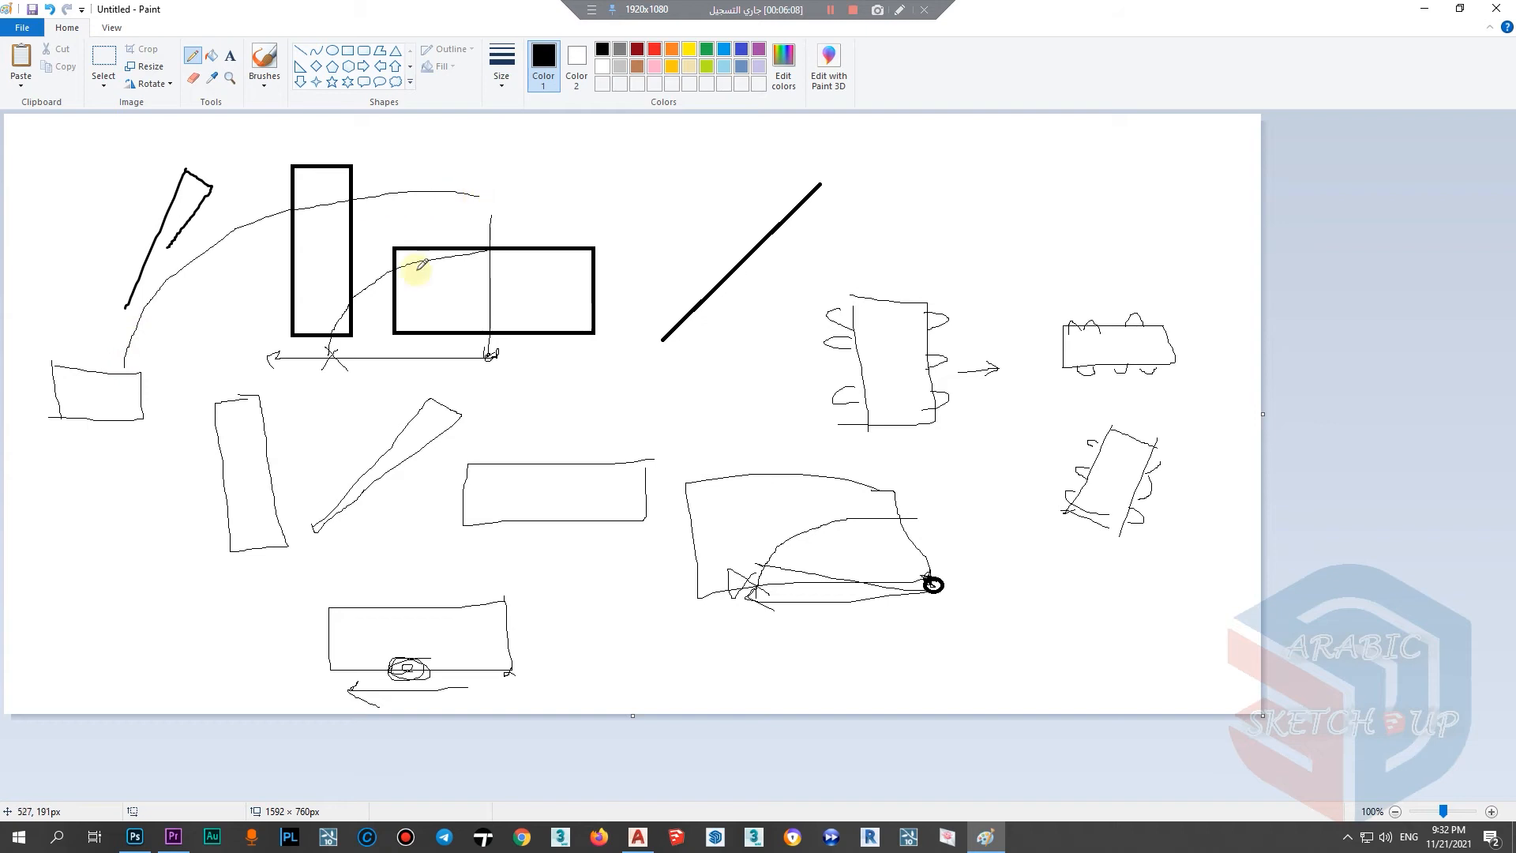
Step: Switch back to AutoCAD and examine the tables arranged around the circle alongside the rectangle pinwheel
{"action": "left_click", "coordinate": [1426, 11]}
{"action": "scroll", "coordinate": [551, 433], "scroll_direction": "down", "scroll_amount": 5}
{"action": "scroll", "coordinate": [619, 305], "scroll_direction": "up", "scroll_amount": 2}
{"action": "scroll", "coordinate": [527, 430], "scroll_direction": "down", "scroll_amount": 1}
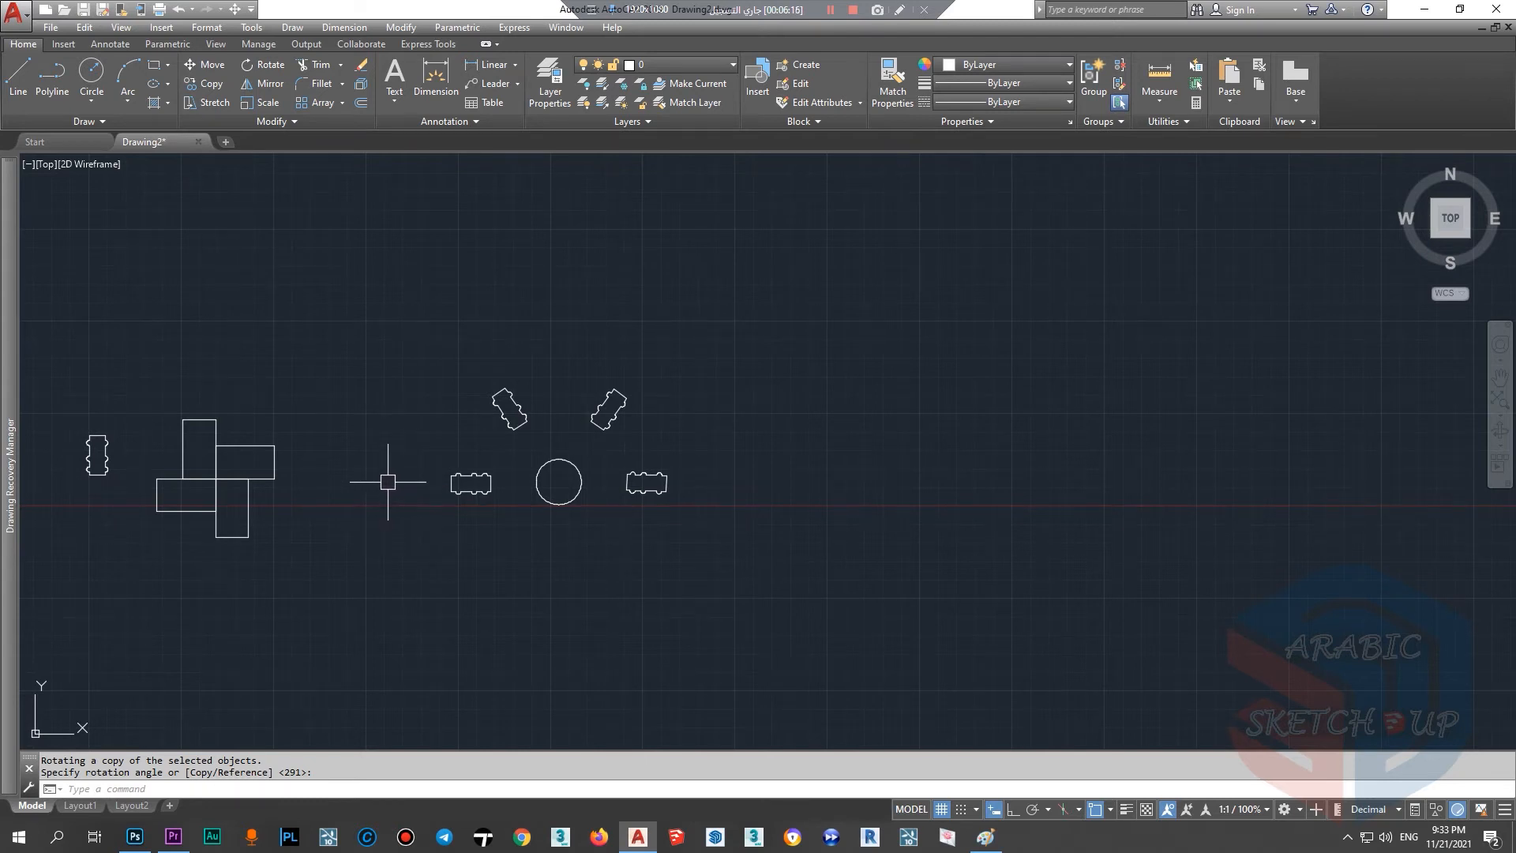
{"action": "scroll", "coordinate": [388, 481], "scroll_direction": "down", "scroll_amount": 1}
{"action": "scroll", "coordinate": [230, 494], "scroll_direction": "up", "scroll_amount": 2}
{"action": "scroll", "coordinate": [239, 492], "scroll_direction": "down", "scroll_amount": 1}
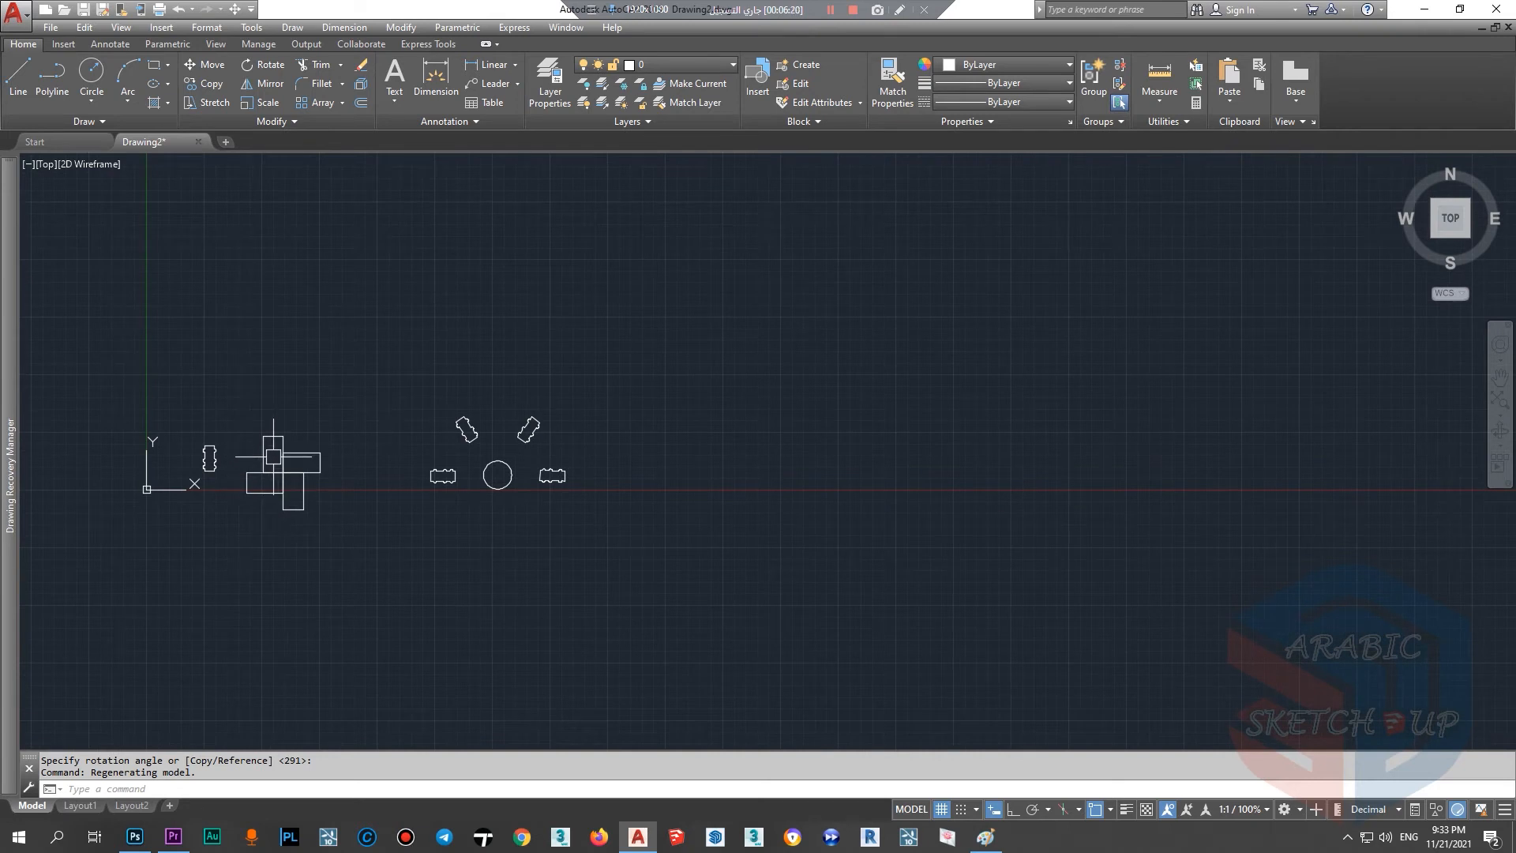
Step: Switch to Paint, close the current sketch without saving and start a blank canvas
{"action": "left_click", "coordinate": [986, 837]}
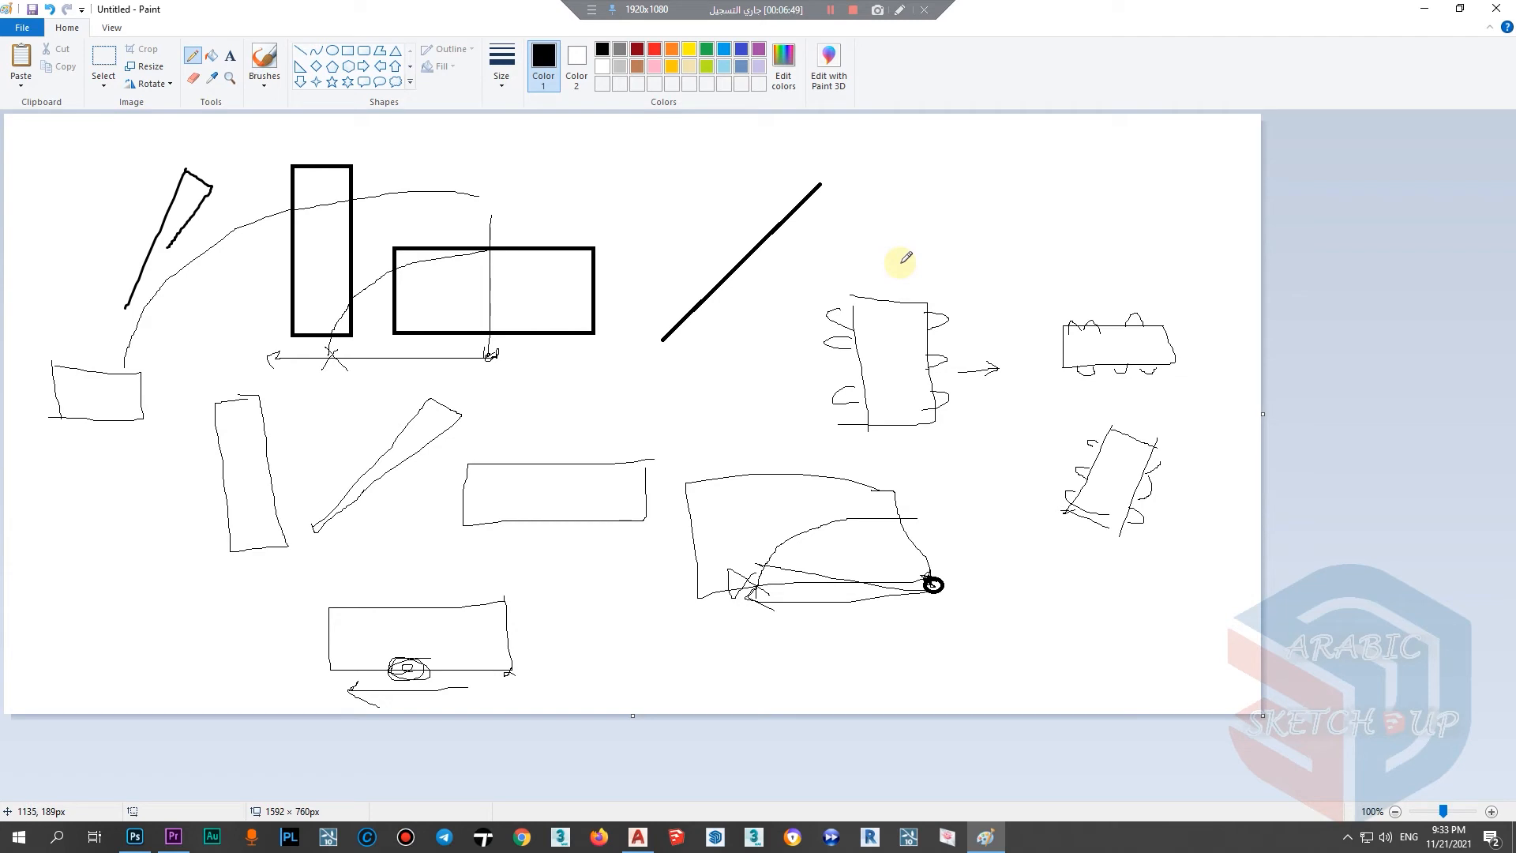
{"action": "key", "text": "alt+F4"}
{"action": "key", "text": "Tab"}
{"action": "key", "text": "Return"}
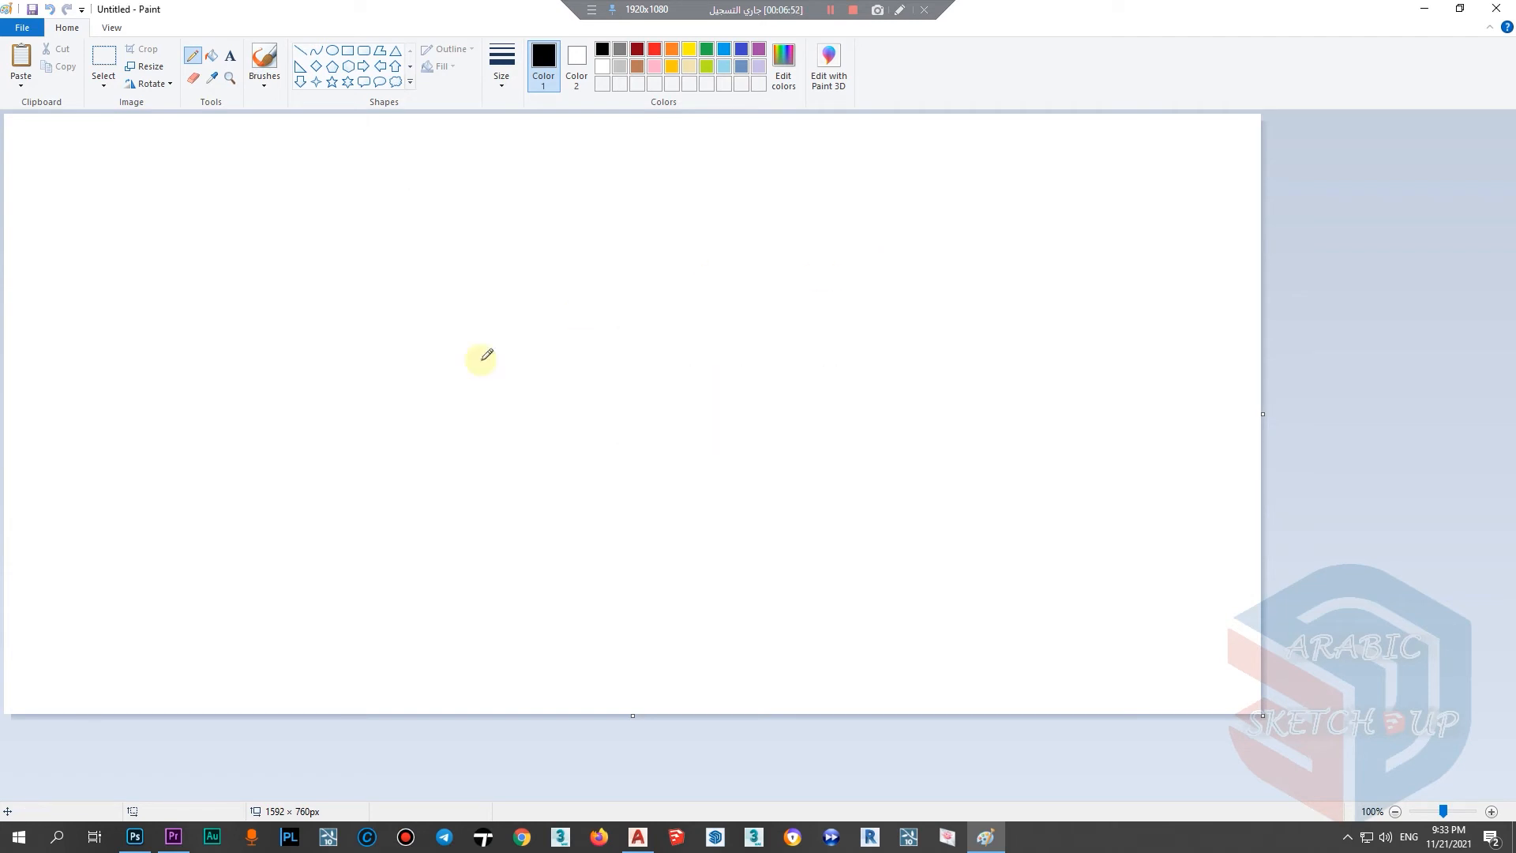
Step: Draw a long slanted line joined at its upper end to a horizontal line, with direction strokes beside the slope
{"action": "left_click_drag", "start_coordinate": [225, 534], "coordinate": [270, 485]}
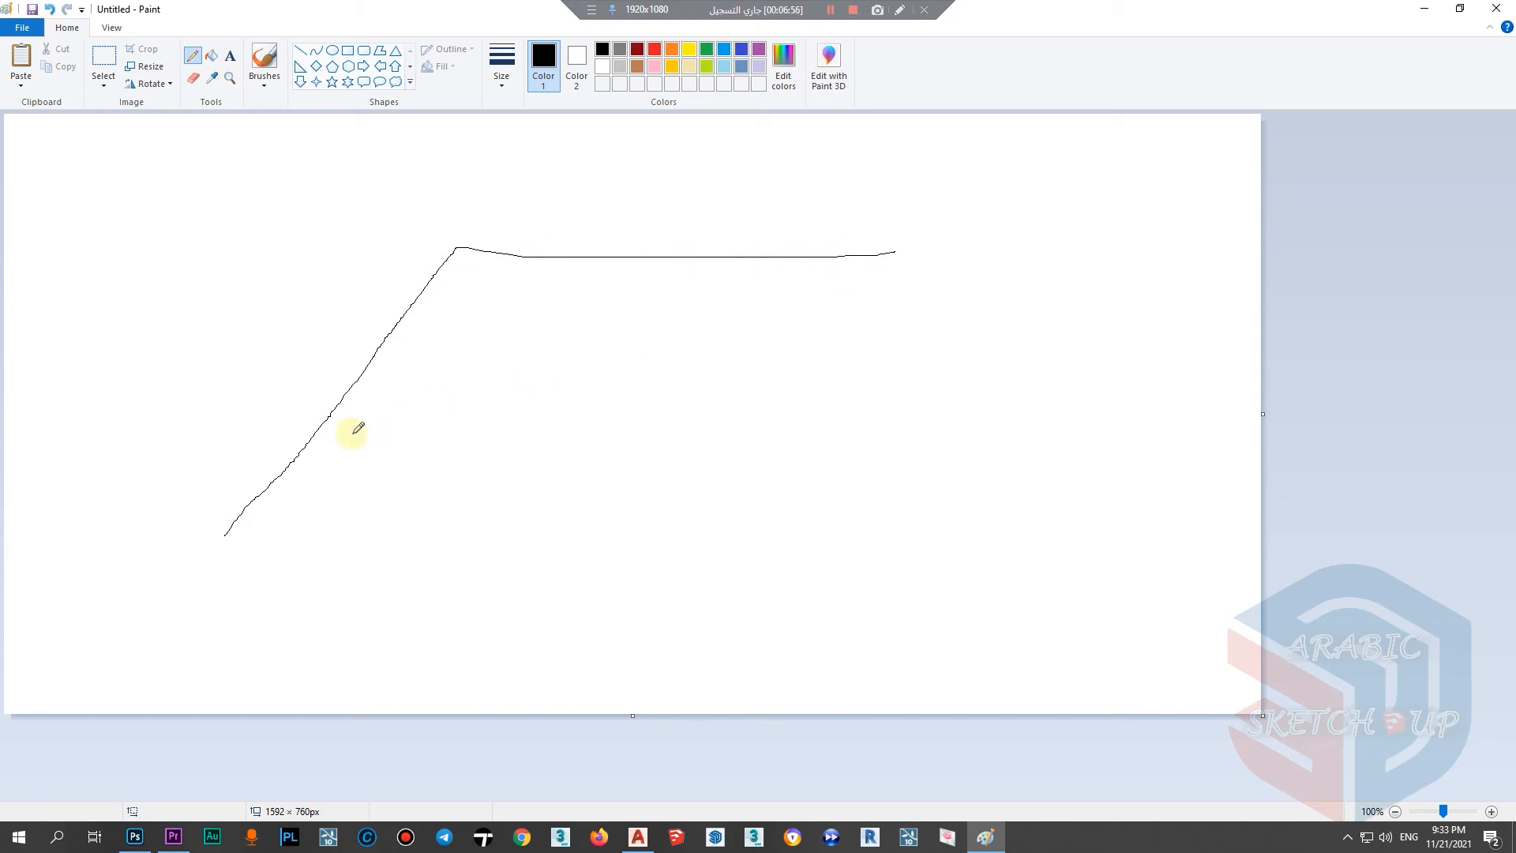
{"action": "left_click_drag", "start_coordinate": [225, 533], "coordinate": [124, 626]}
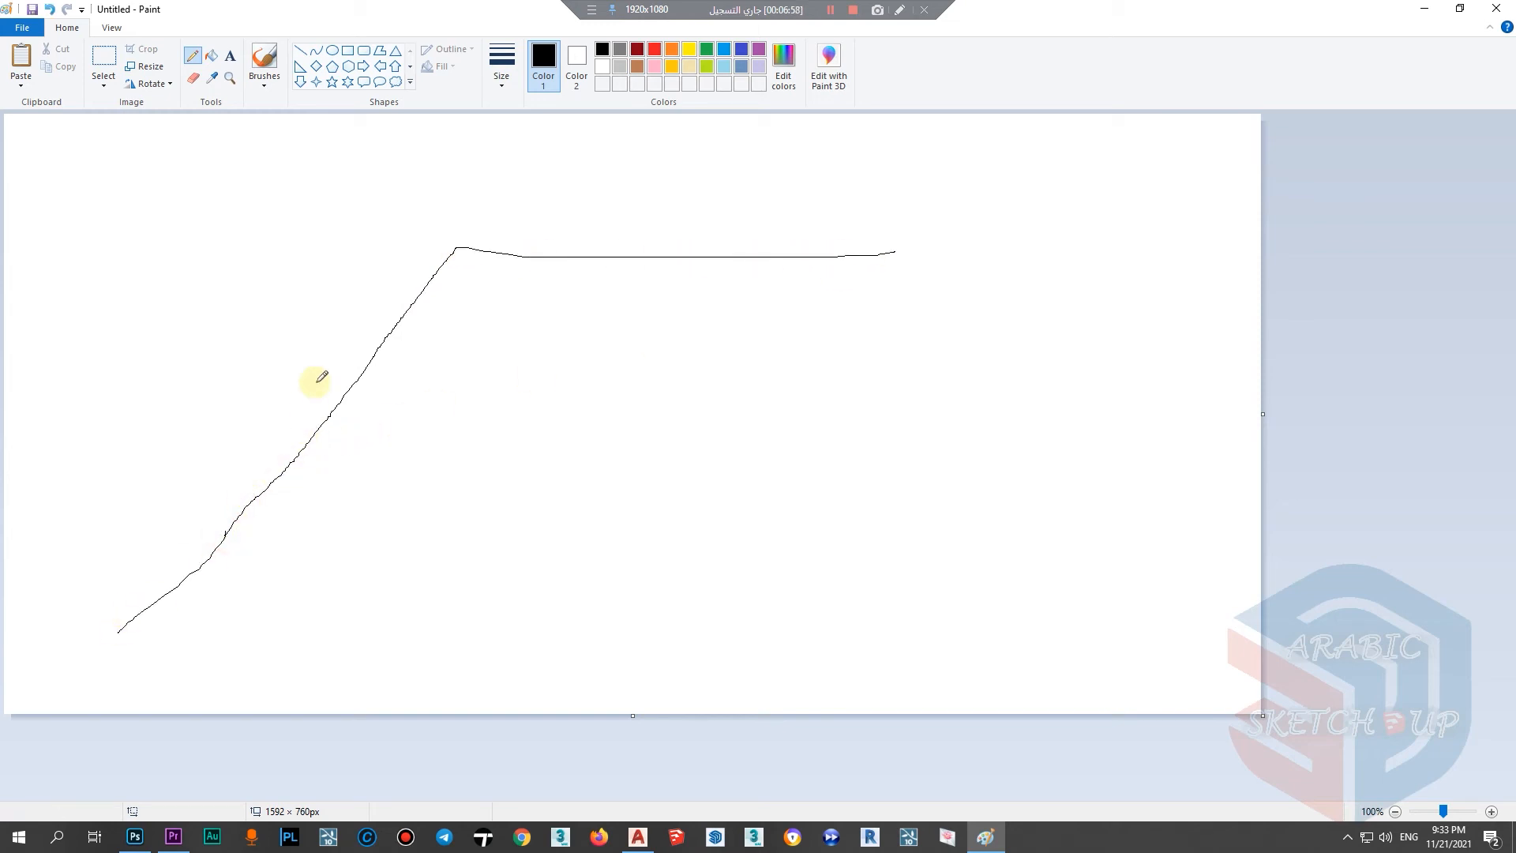
{"action": "left_click_drag", "start_coordinate": [385, 278], "coordinate": [317, 359]}
{"action": "mouse_move", "coordinate": [350, 288]}
{"action": "left_mouse_down"}
{"action": "mouse_move", "coordinate": [253, 361]}
{"action": "mouse_move", "coordinate": [215, 434]}
{"action": "left_mouse_up"}
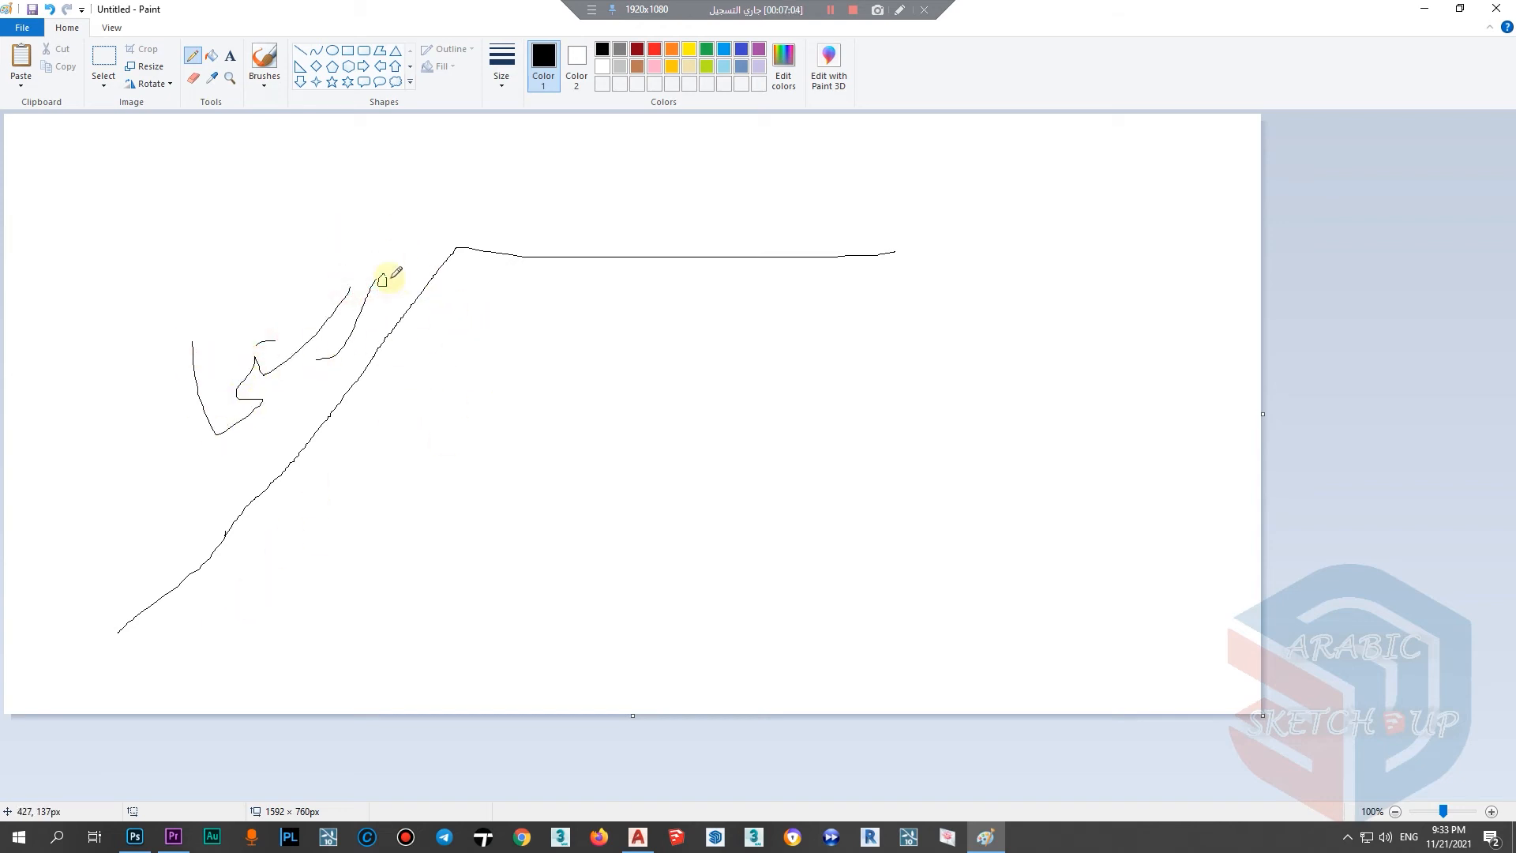
Step: Draw a column of three ellipses beneath the horizontal line, the middle one about 92 × 80 px, and undo all three
{"action": "left_click", "coordinate": [333, 50]}
{"action": "left_click_drag", "start_coordinate": [497, 316], "coordinate": [581, 382]}
{"action": "left_click_drag", "start_coordinate": [496, 514], "coordinate": [581, 598]}
{"action": "left_click_drag", "start_coordinate": [506, 423], "coordinate": [579, 485]}
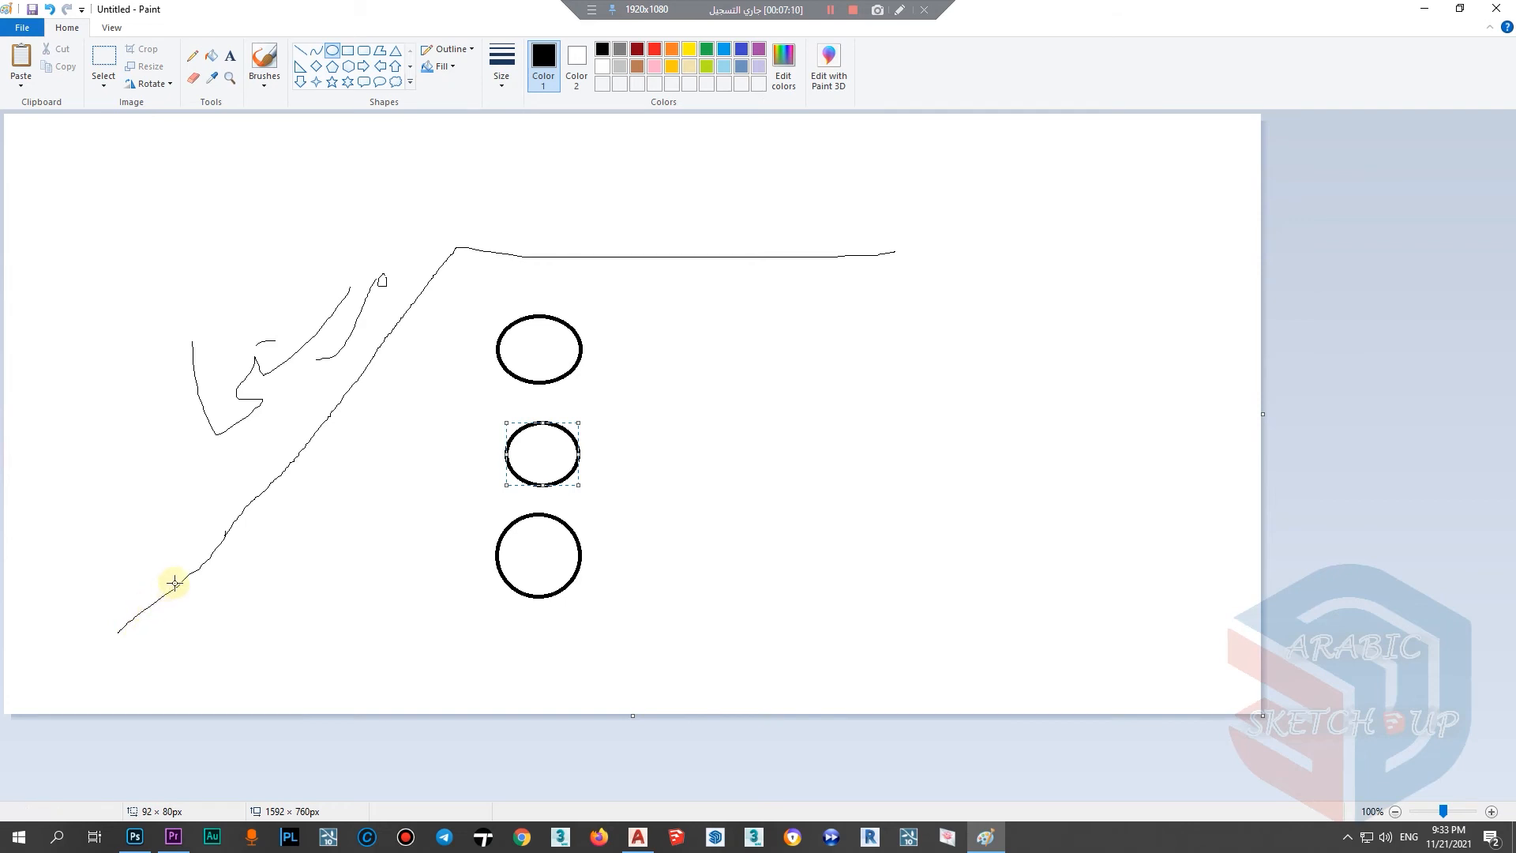
{"action": "key", "text": "ctrl+z"}
{"action": "key", "text": "ctrl+z"}
{"action": "key", "text": "ctrl+z"}
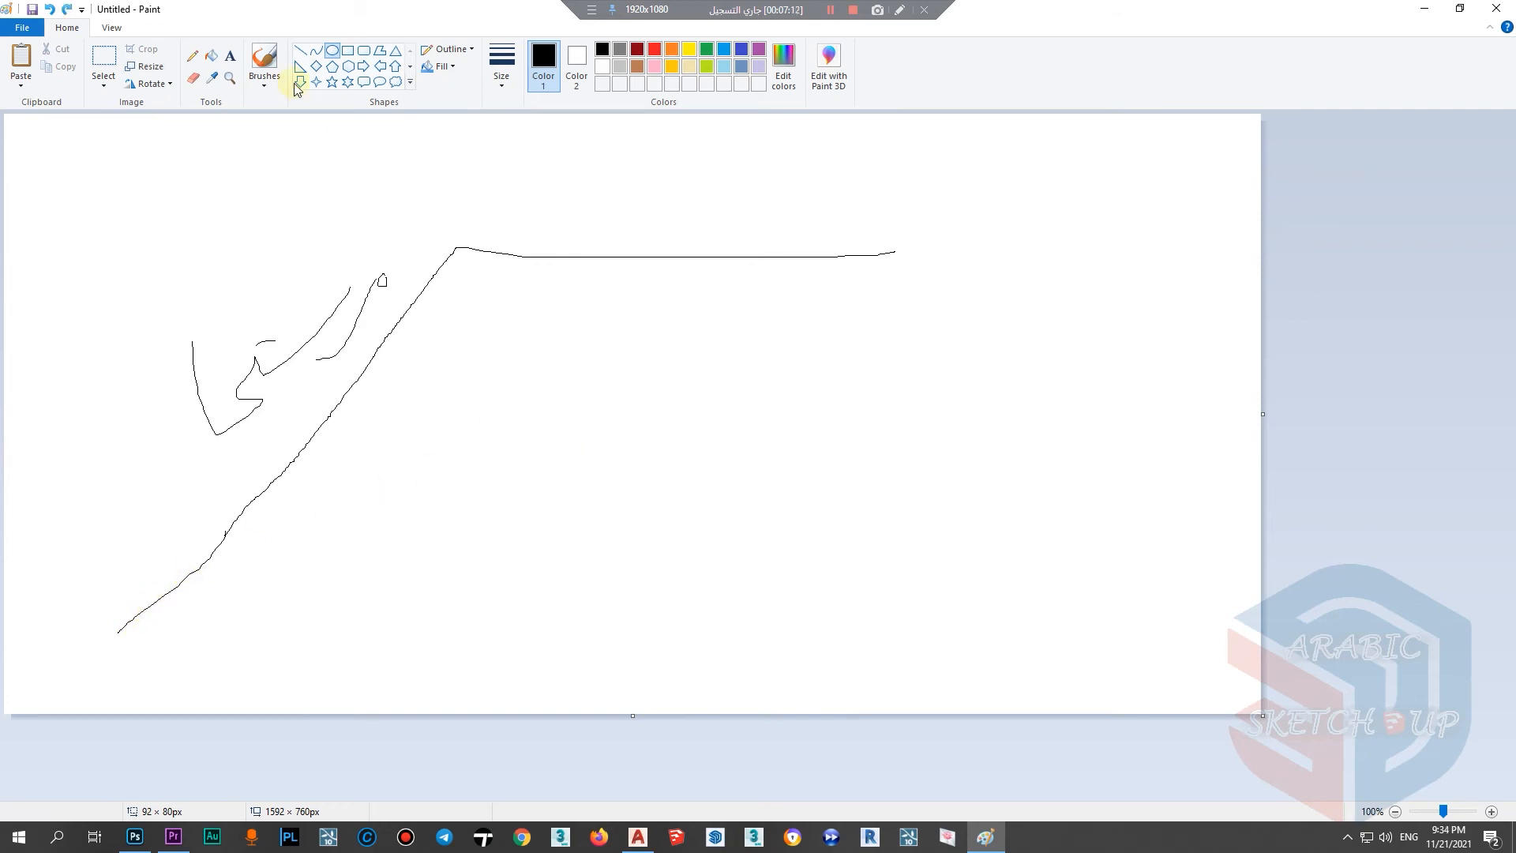
Step: Draw three stacked rectangles beneath the horizontal line, from about 125 × 68 px to 145 × 85 px, and undo them all
{"action": "mouse_move", "coordinate": [470, 294]}
{"action": "left_mouse_down"}
{"action": "mouse_move", "coordinate": [531, 349]}
{"action": "mouse_move", "coordinate": [571, 347]}
{"action": "left_mouse_up"}
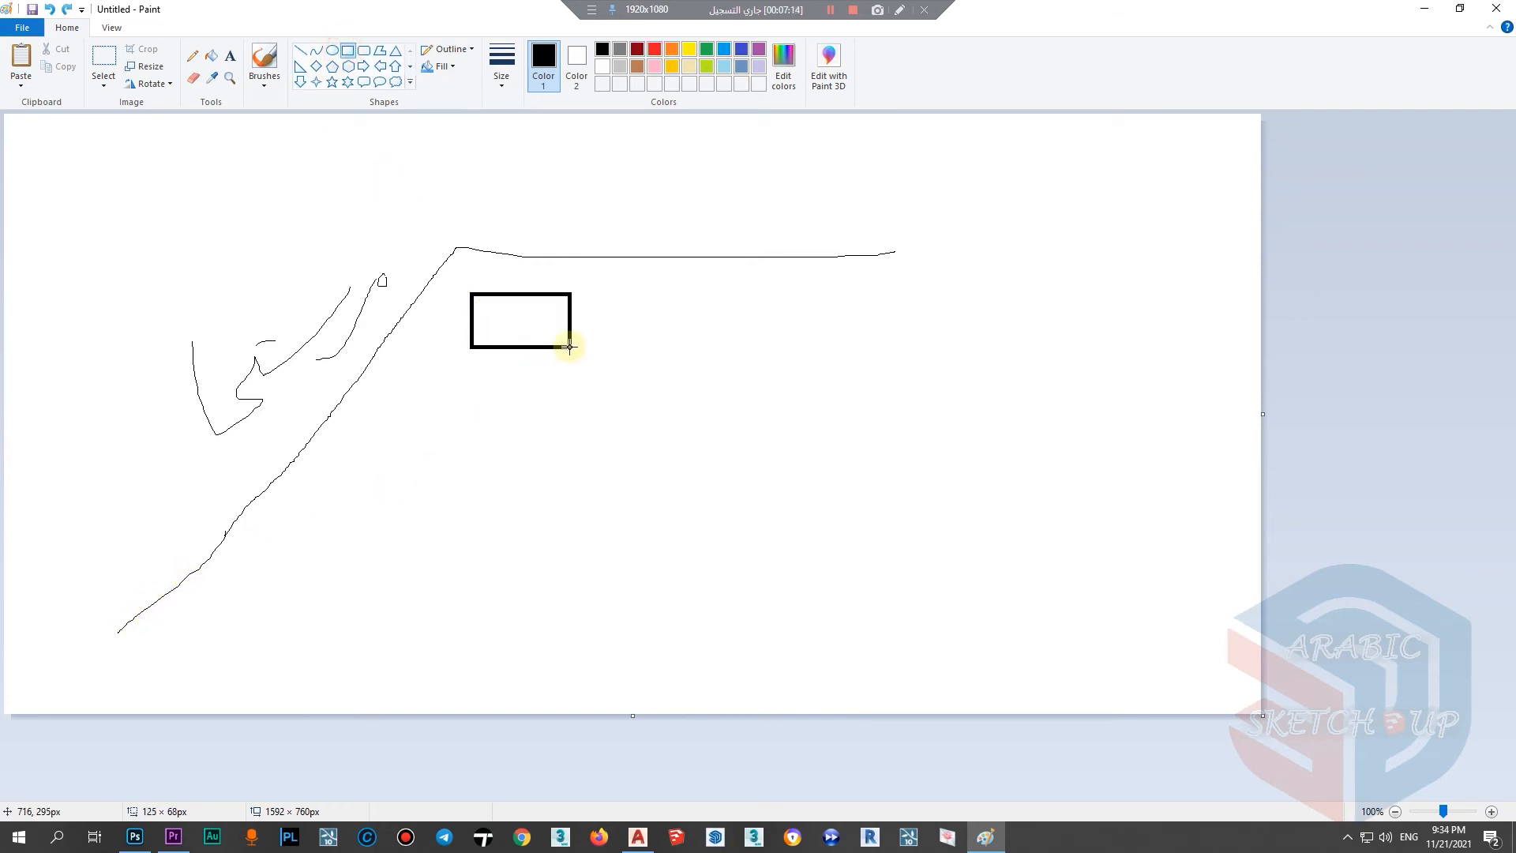
{"action": "left_click_drag", "start_coordinate": [463, 383], "coordinate": [582, 440]}
{"action": "left_click_drag", "start_coordinate": [457, 475], "coordinate": [572, 543]}
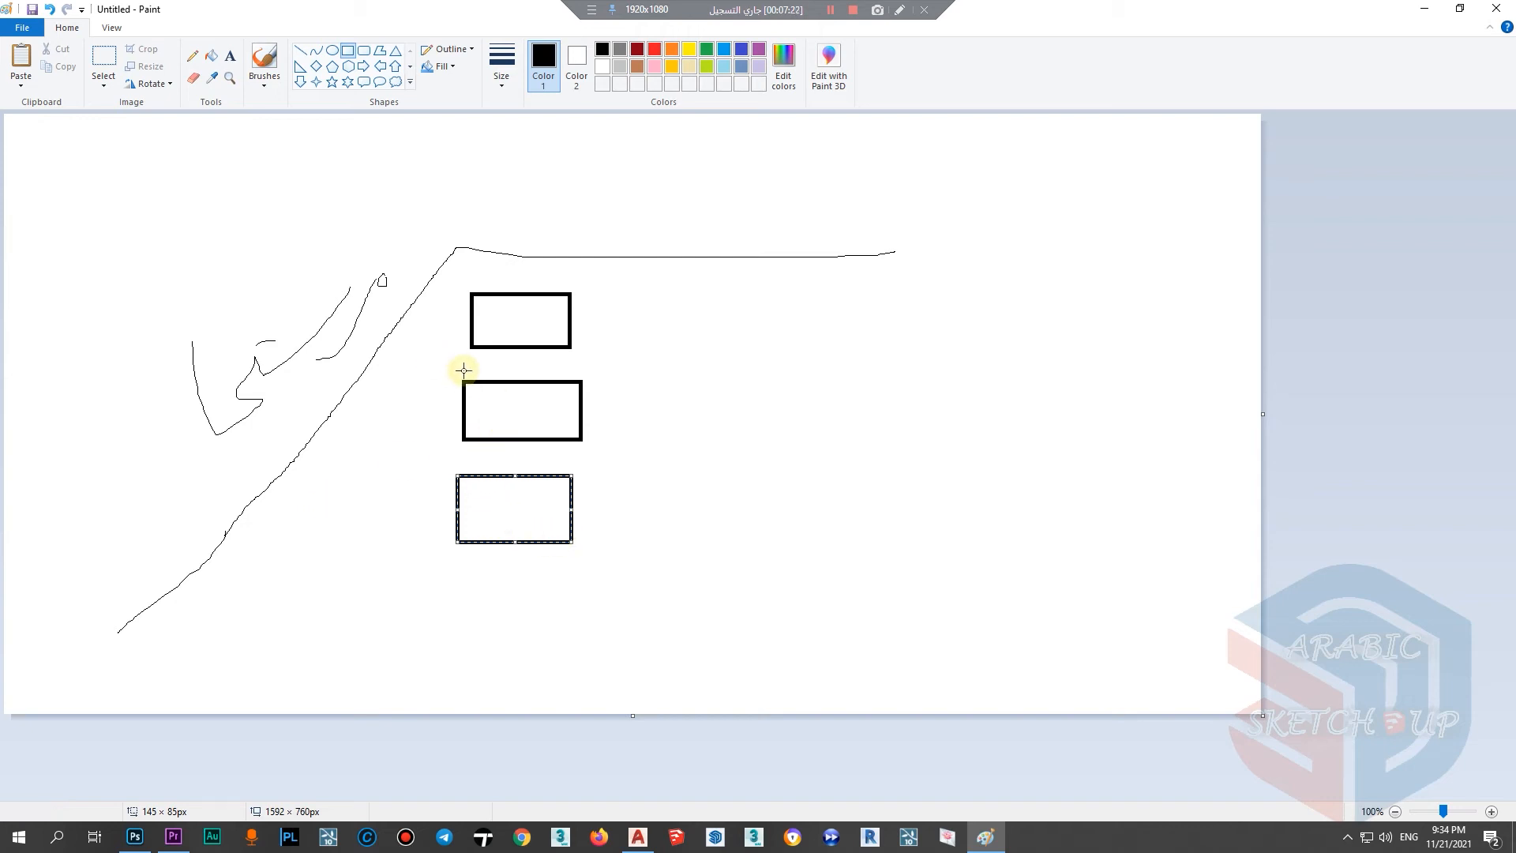
{"action": "key", "text": "ctrl+z"}
{"action": "key", "text": "ctrl+z"}
{"action": "key", "text": "ctrl+z"}
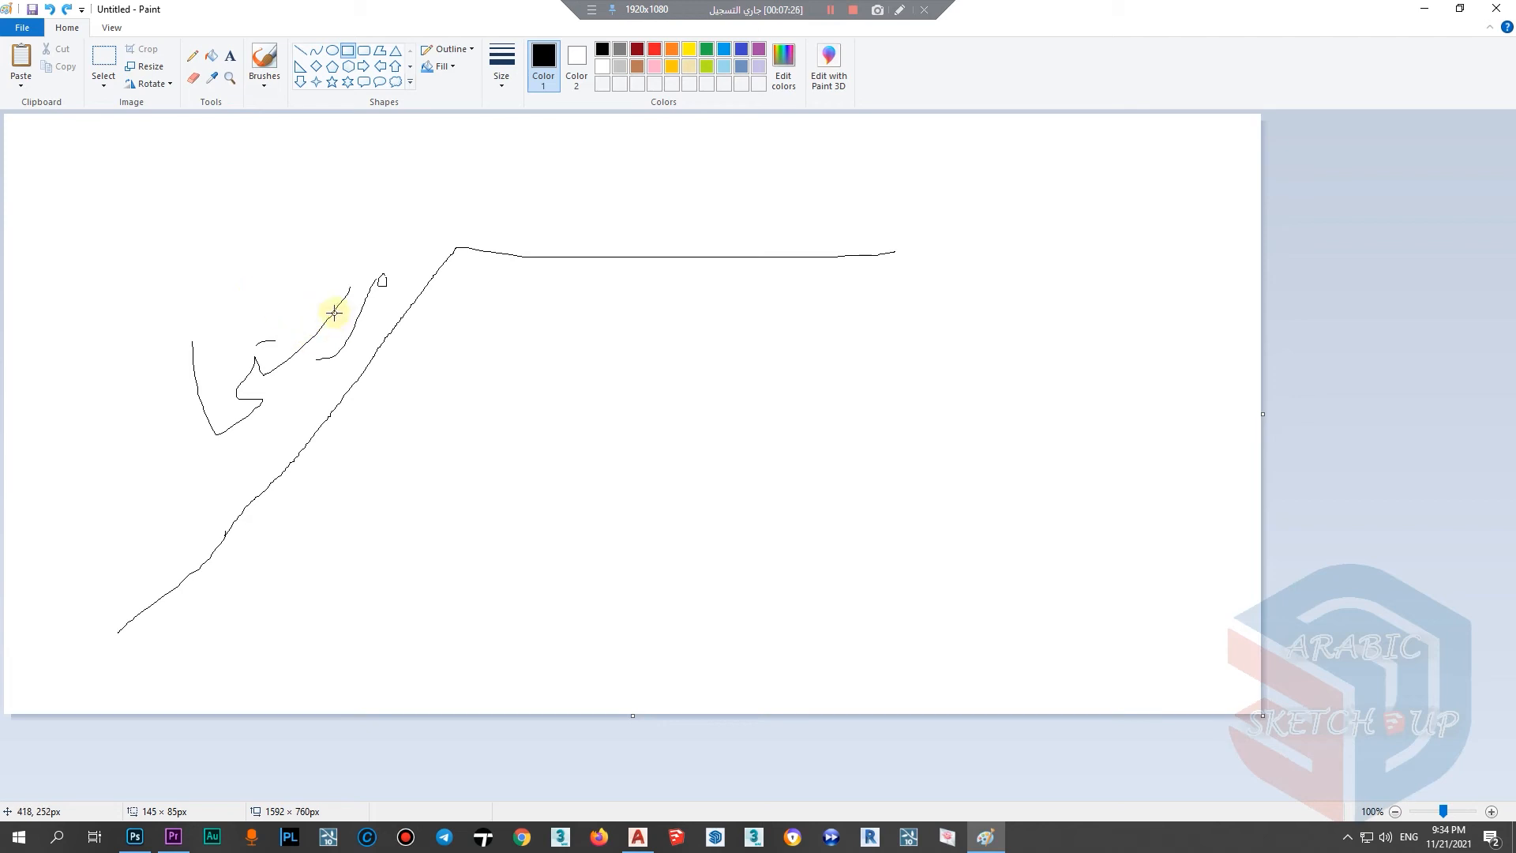
Step: Draw a thick rectangle about 232 × 119 px beyond the horizontal line, then pencil marks on its right corners and the slanted line's ends
{"action": "left_click", "coordinate": [194, 59]}
{"action": "left_click", "coordinate": [349, 51]}
{"action": "left_click_drag", "start_coordinate": [940, 318], "coordinate": [1122, 410]}
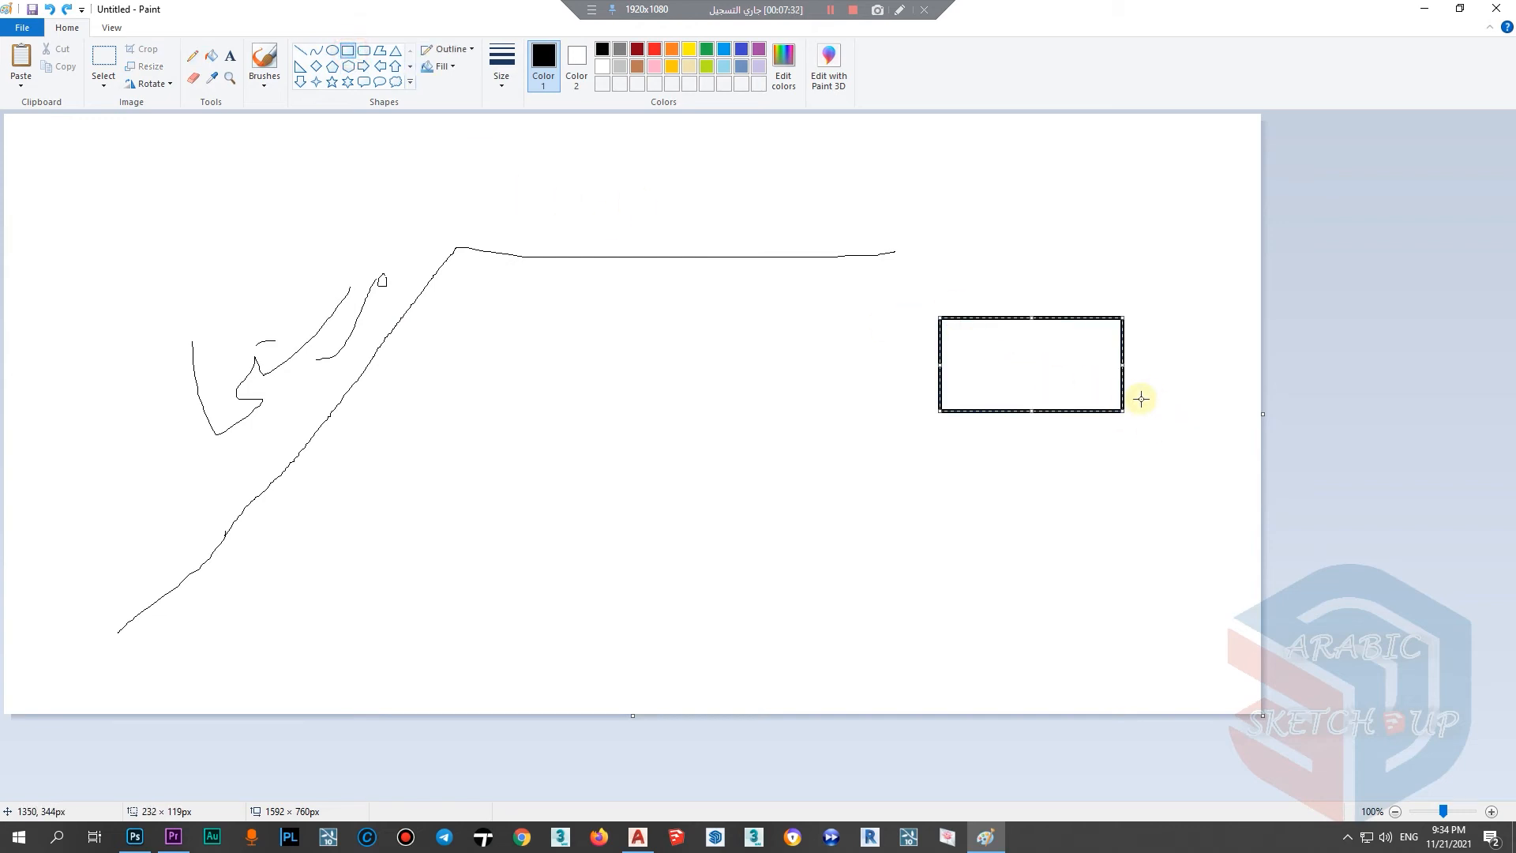
{"action": "left_click", "coordinate": [192, 56]}
{"action": "left_click_drag", "start_coordinate": [1135, 397], "coordinate": [1108, 427]}
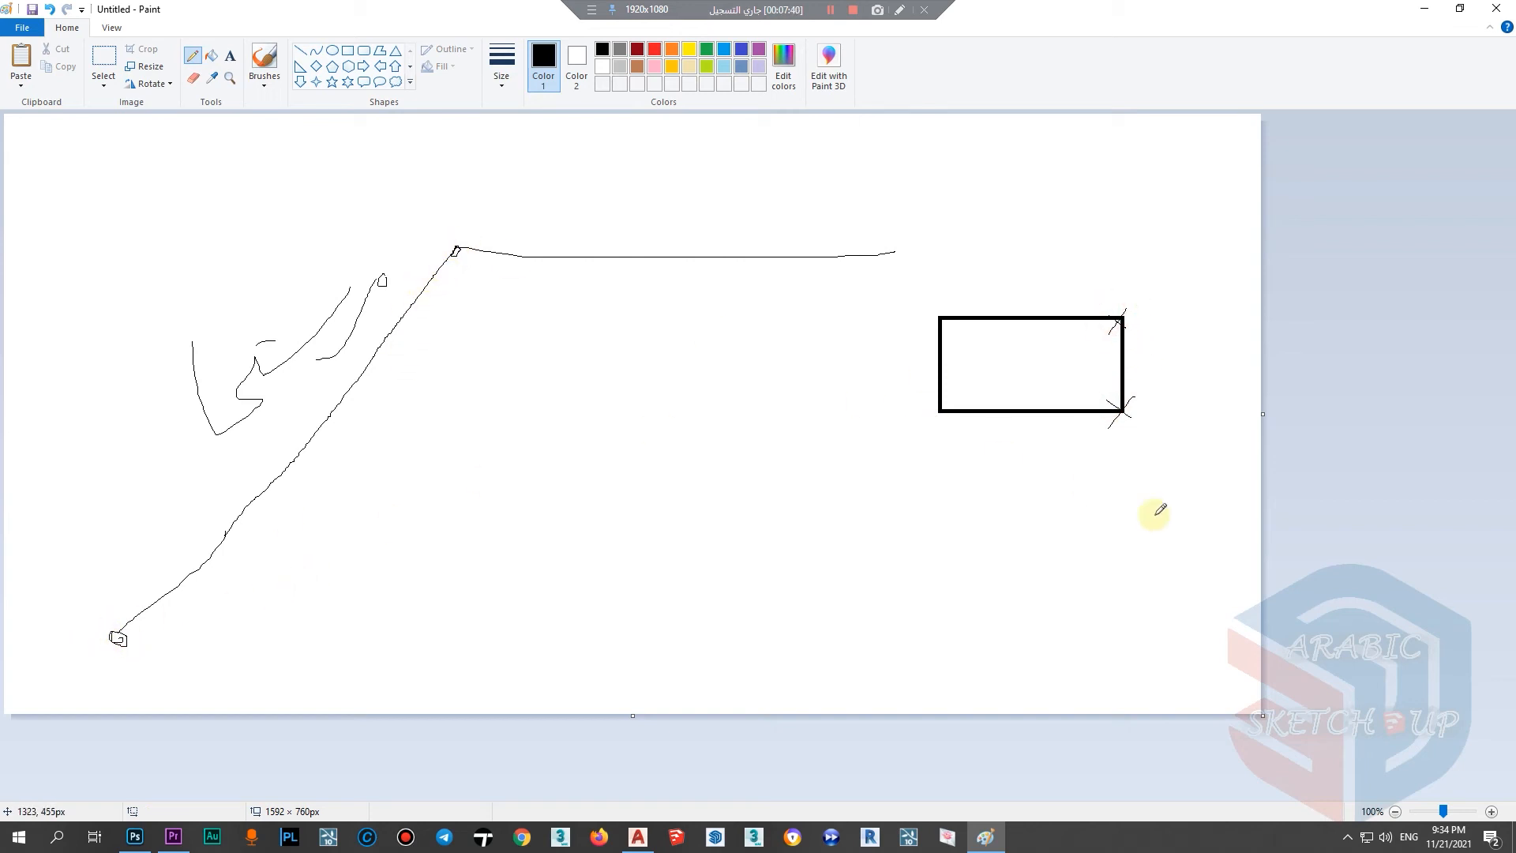
Step: Sketch a tilted rectangle beneath the straight one and cross both its short upper-left edge and the slanted line
{"action": "left_click_drag", "start_coordinate": [1134, 522], "coordinate": [981, 474]}
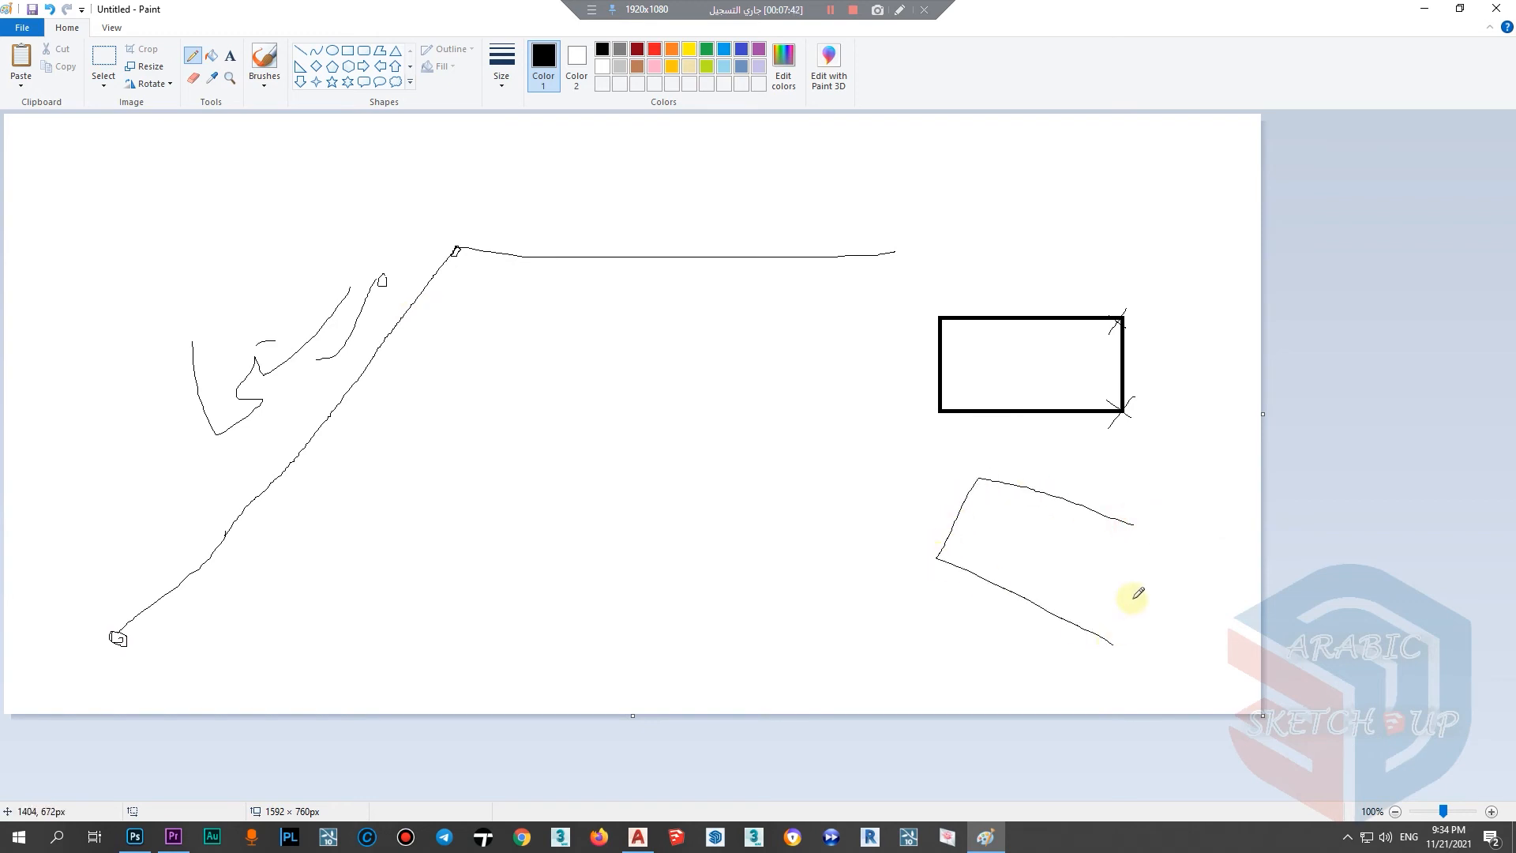
{"action": "left_click_drag", "start_coordinate": [920, 532], "coordinate": [983, 504]}
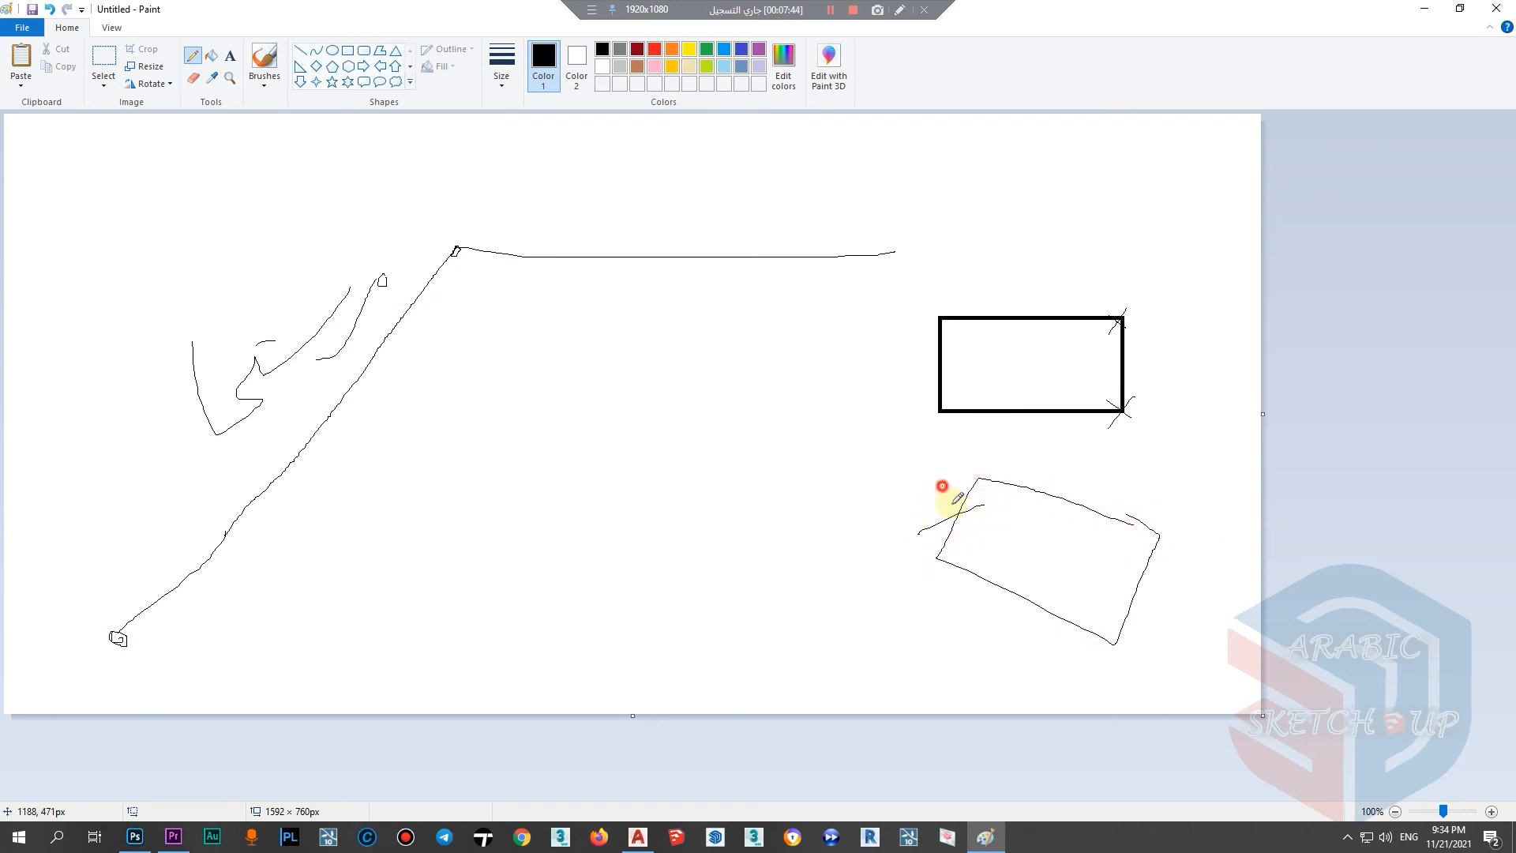
{"action": "left_click_drag", "start_coordinate": [313, 399], "coordinate": [351, 506]}
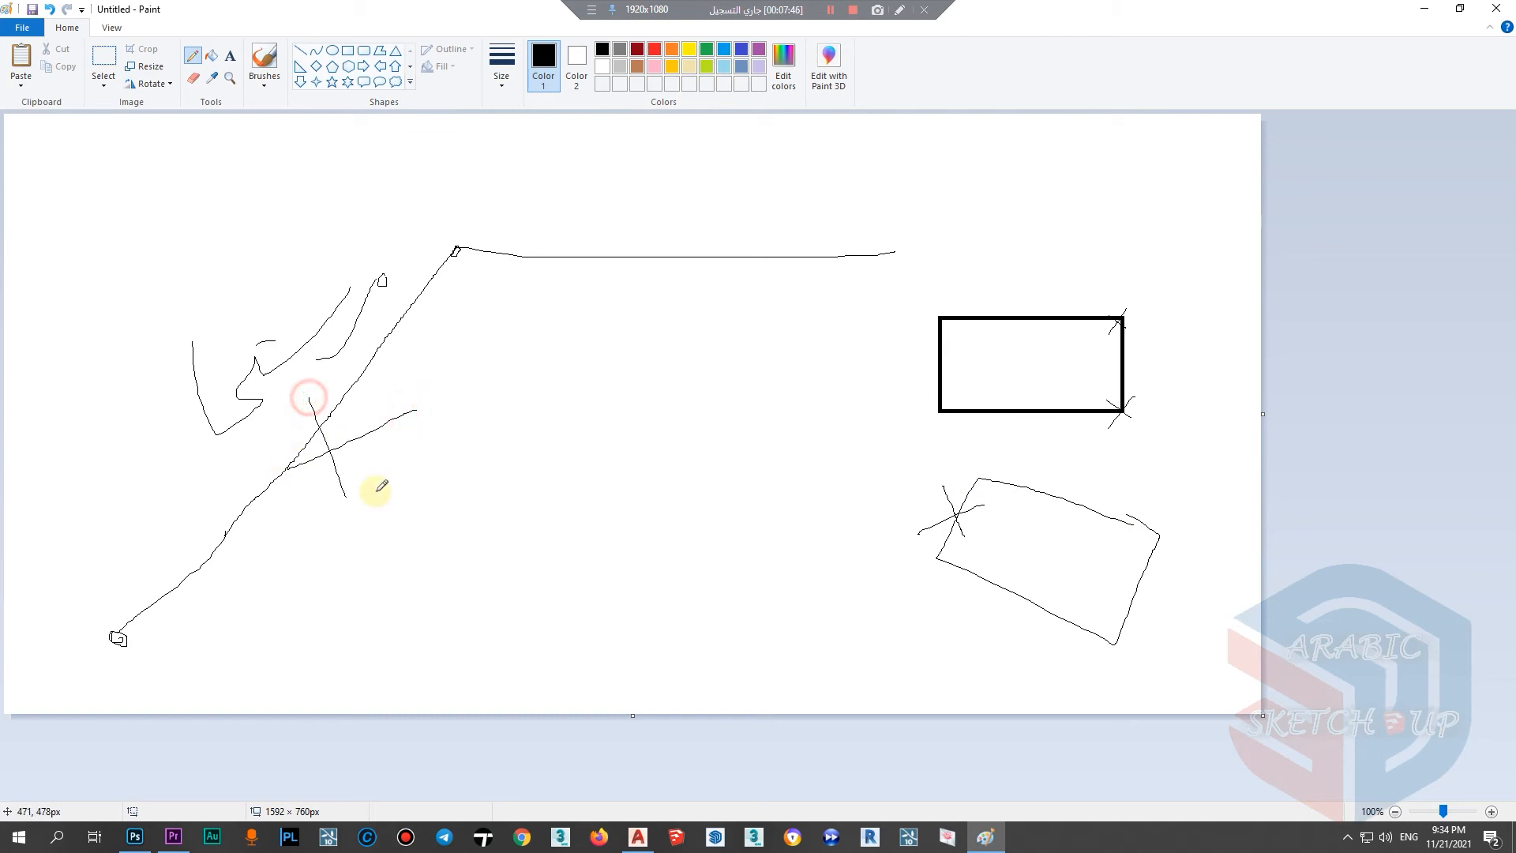
Step: Switch to AutoCAD, turn polar tracking on and draw a long line rising steeply to the right of the existing objects
{"action": "left_click", "coordinate": [1425, 8]}
{"action": "scroll", "coordinate": [532, 438], "scroll_direction": "down", "scroll_amount": 2}
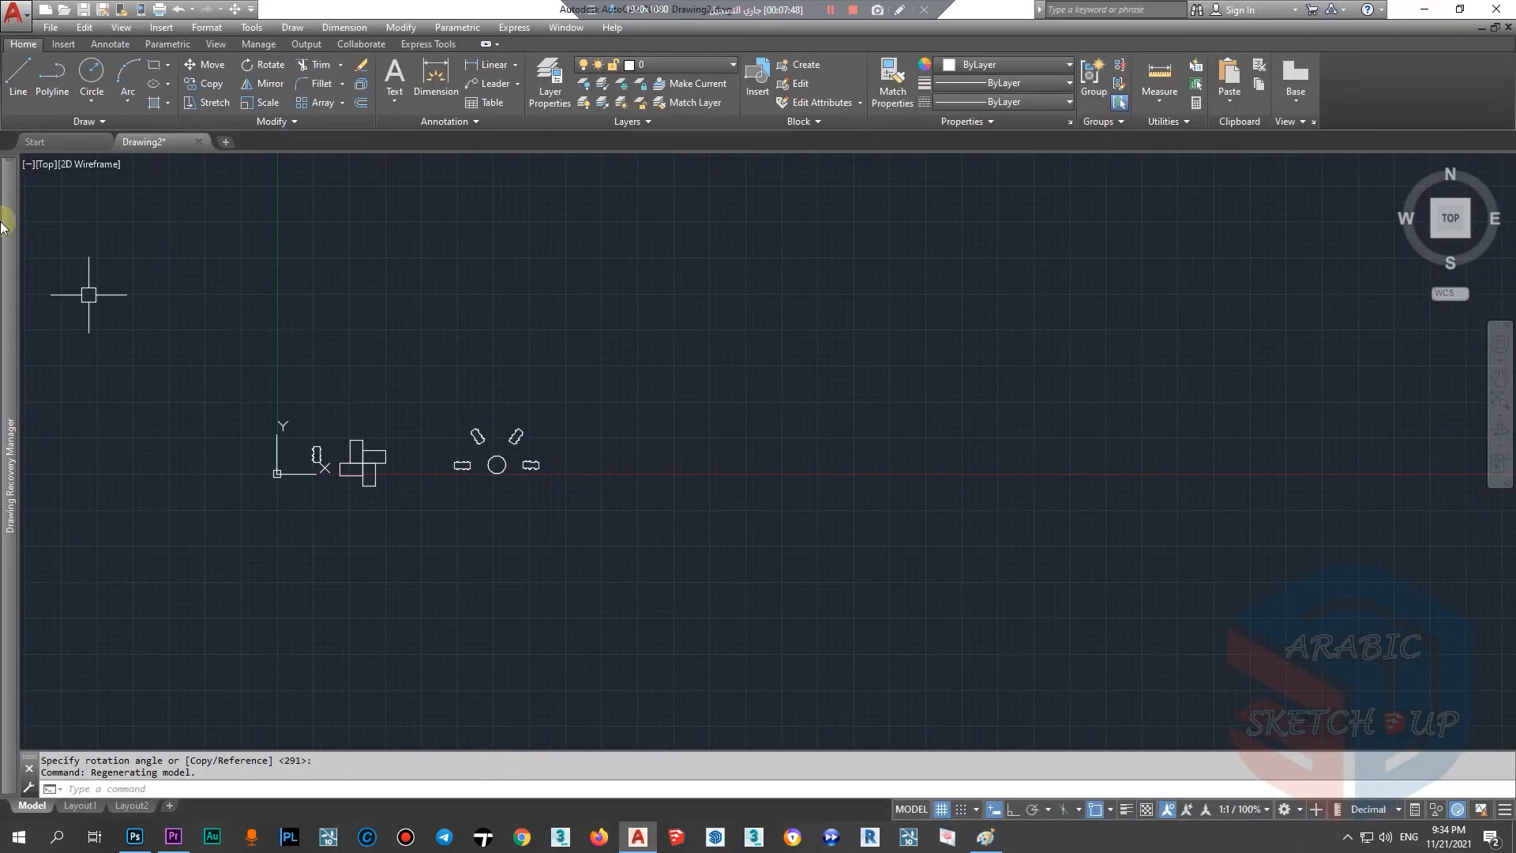
{"action": "left_click", "coordinate": [18, 75]}
{"action": "left_click", "coordinate": [1032, 810]}
{"action": "left_click", "coordinate": [687, 530]}
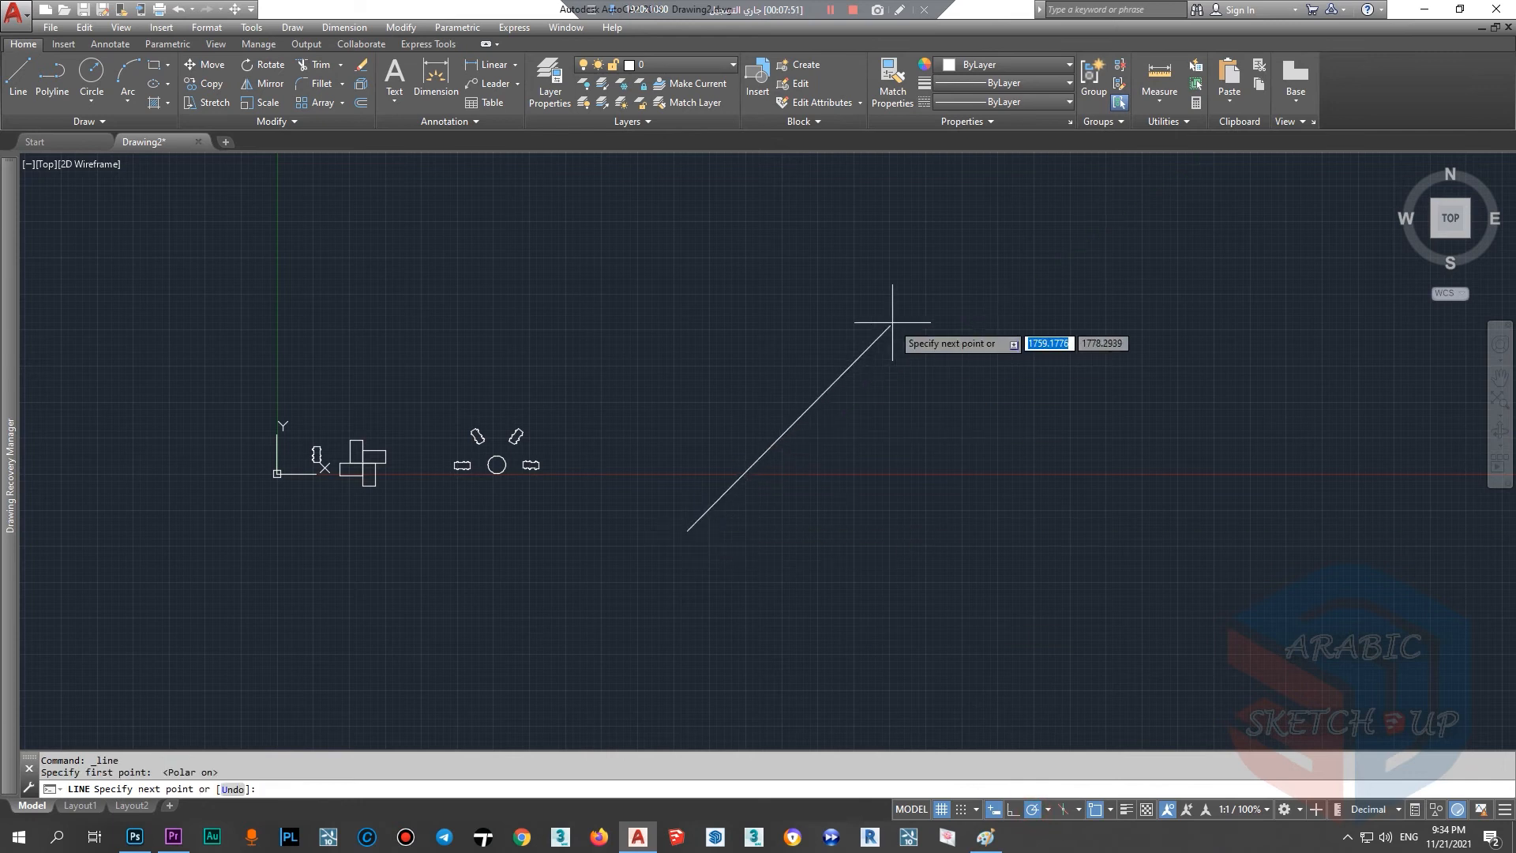
{"action": "left_click", "coordinate": [914, 220]}
{"action": "key", "text": "Escape"}
{"action": "scroll", "coordinate": [615, 419], "scroll_direction": "down", "scroll_amount": 2}
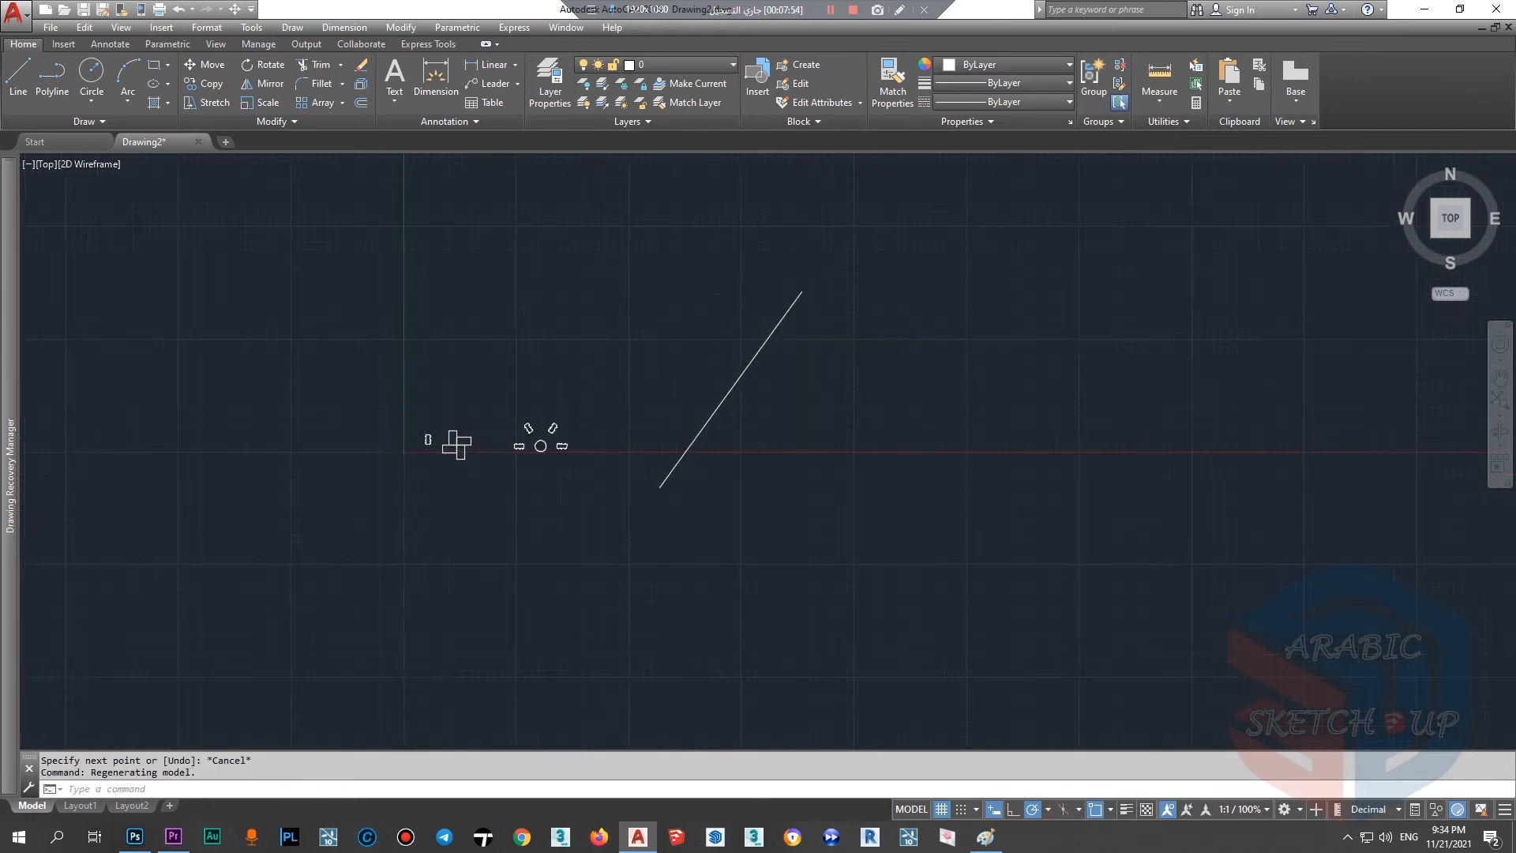
{"action": "scroll", "coordinate": [619, 379], "scroll_direction": "up", "scroll_amount": 2}
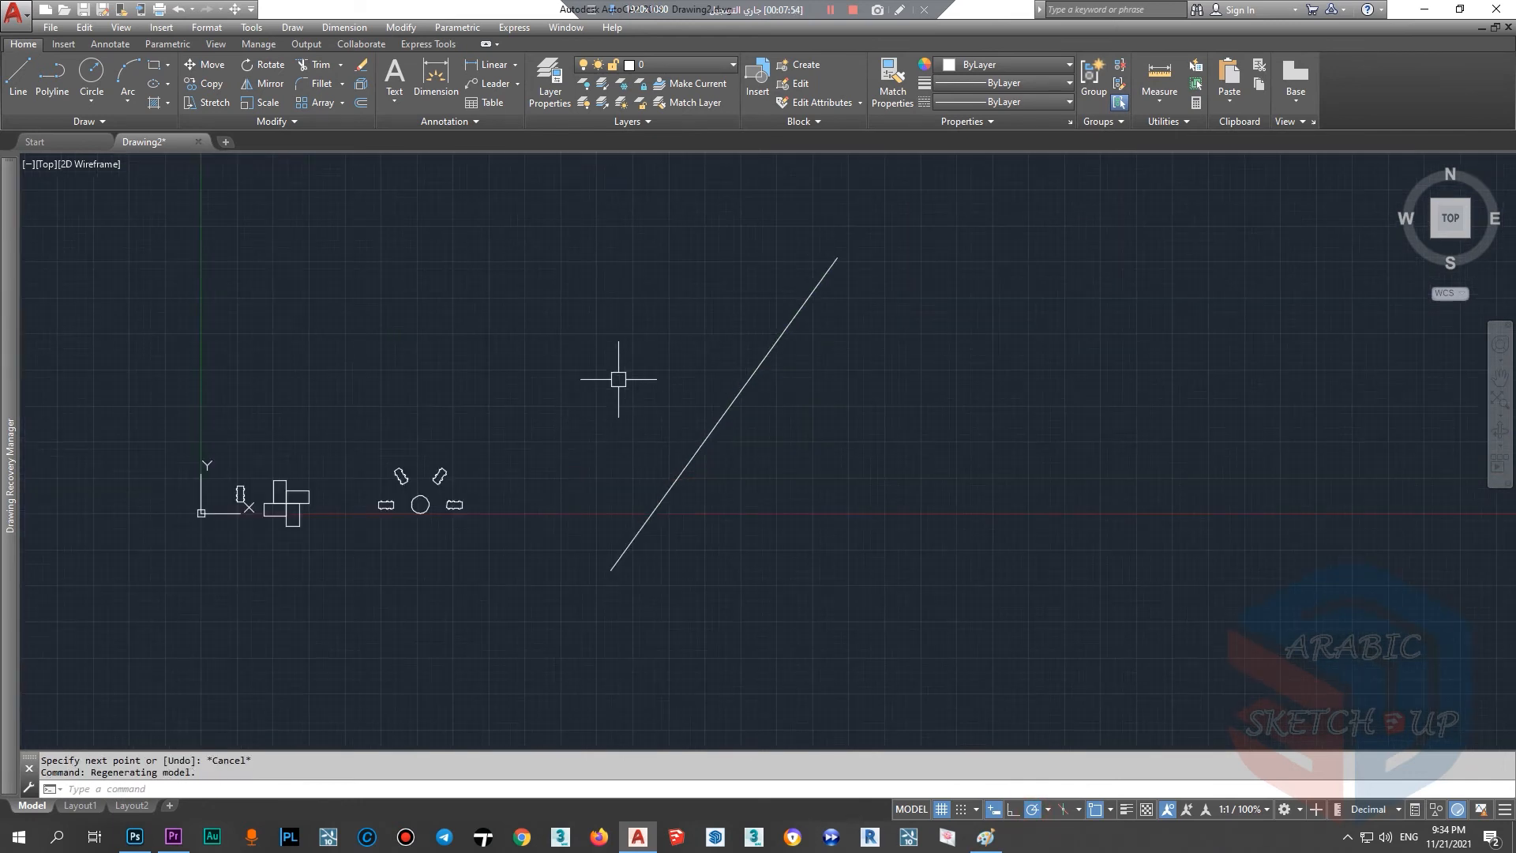
Step: Draw a small horizontal rectangle beside the upper half of the slanted line
{"action": "left_click", "coordinate": [154, 64]}
{"action": "left_click", "coordinate": [879, 304]}
{"action": "left_click", "coordinate": [968, 346]}
Step: Start rotating the new rectangle with its lower-left corner as the base point
{"action": "left_click", "coordinate": [979, 340]}
{"action": "left_click", "coordinate": [953, 324]}
{"action": "scroll", "coordinate": [967, 311], "scroll_direction": "up", "scroll_amount": 5}
{"action": "scroll", "coordinate": [907, 338], "scroll_direction": "down", "scroll_amount": 5}
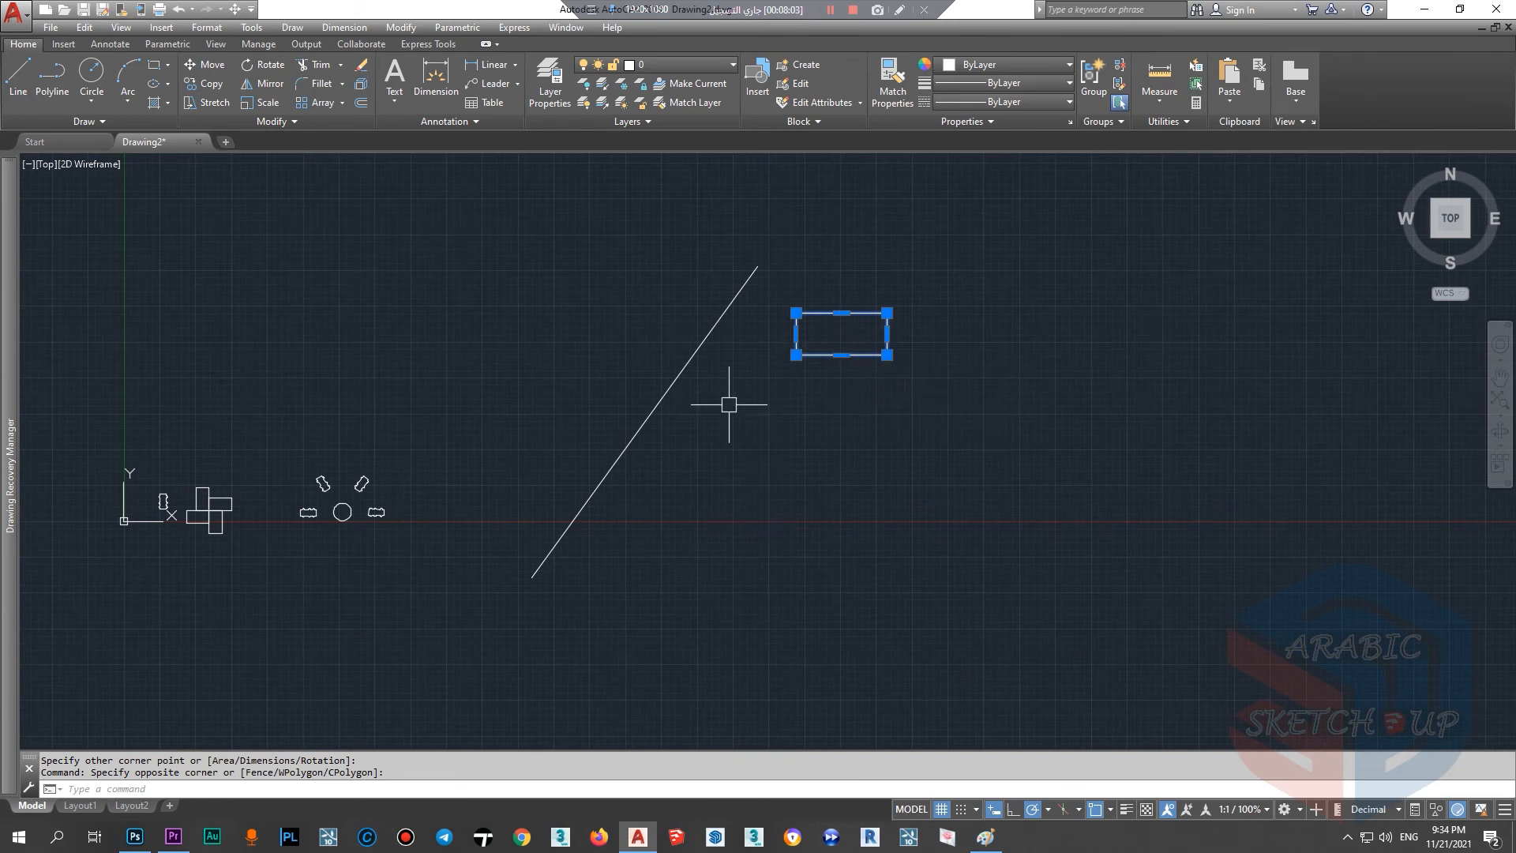
{"action": "type", "text": "ro"}
{"action": "key", "text": "Return"}
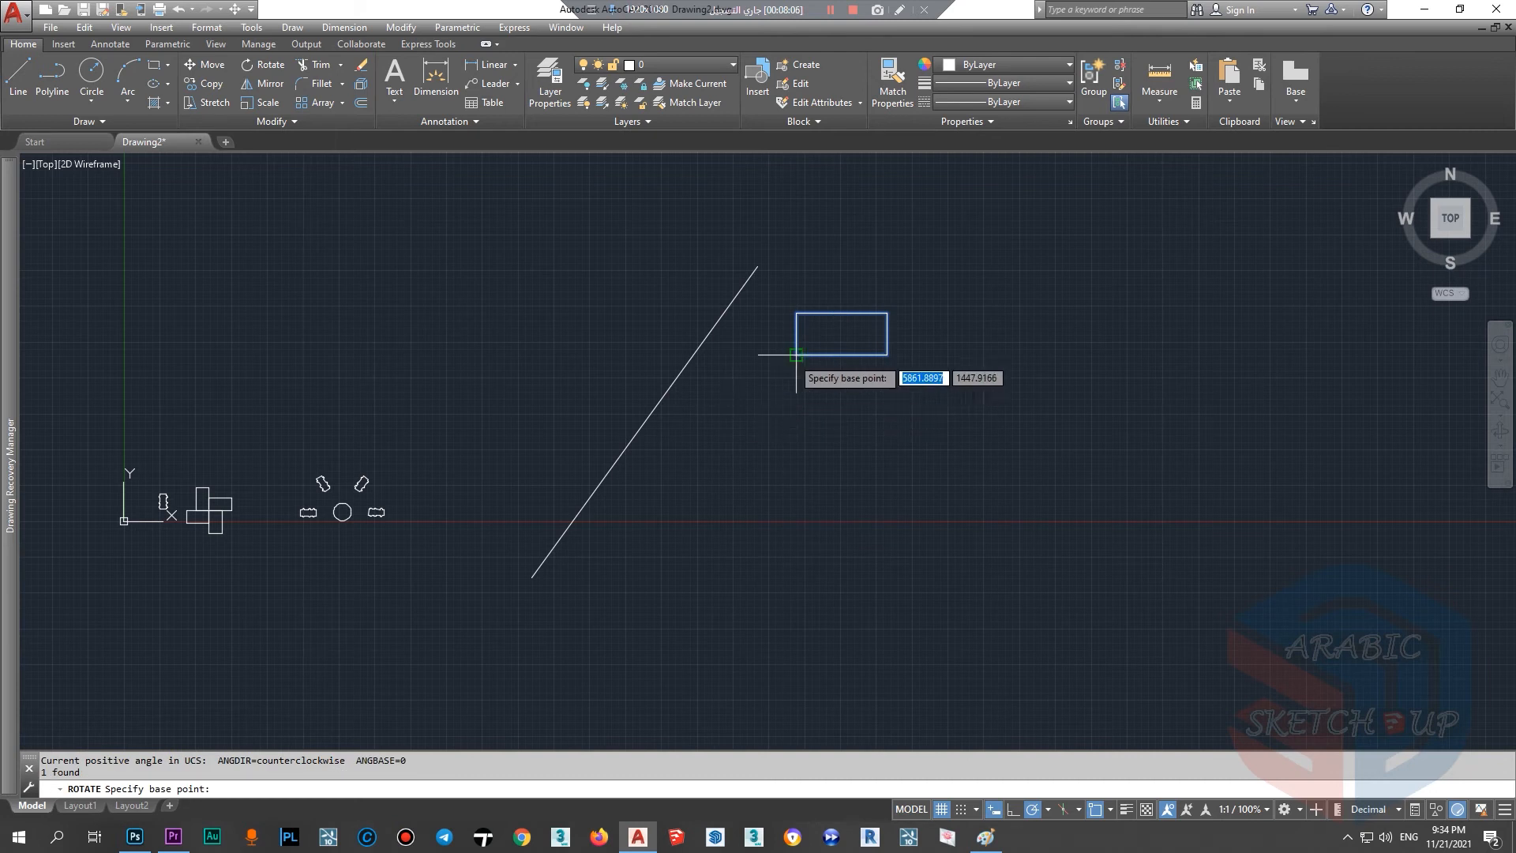
{"action": "scroll", "coordinate": [802, 350], "scroll_direction": "up", "scroll_amount": 4}
{"action": "left_click", "coordinate": [783, 366]}
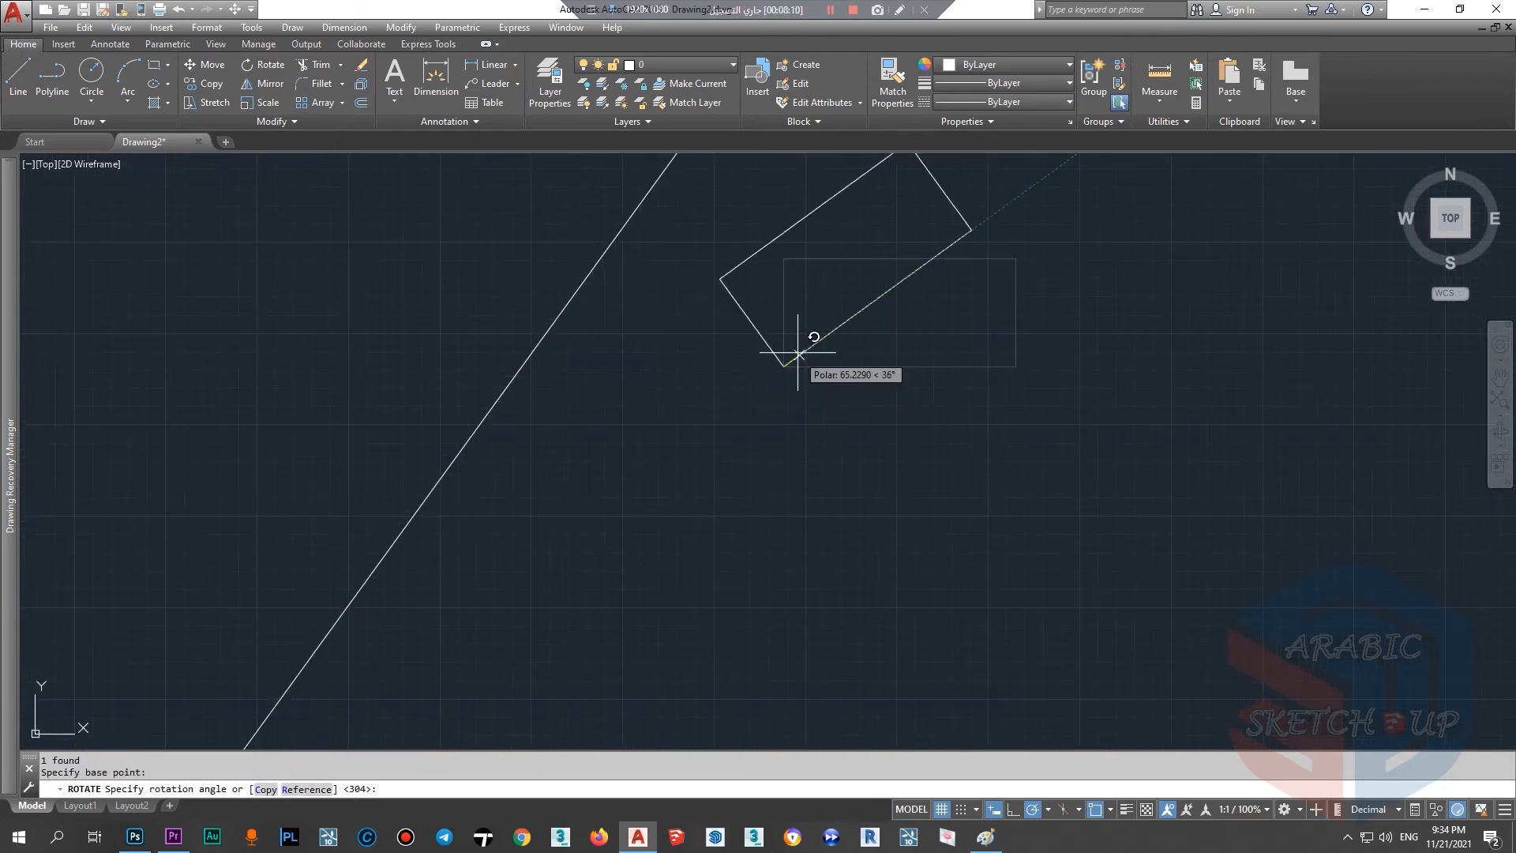
Step: Use the Reference option and define the reference angle along the rectangle's left edge, from lower to upper corner
{"action": "left_click", "coordinate": [319, 793]}
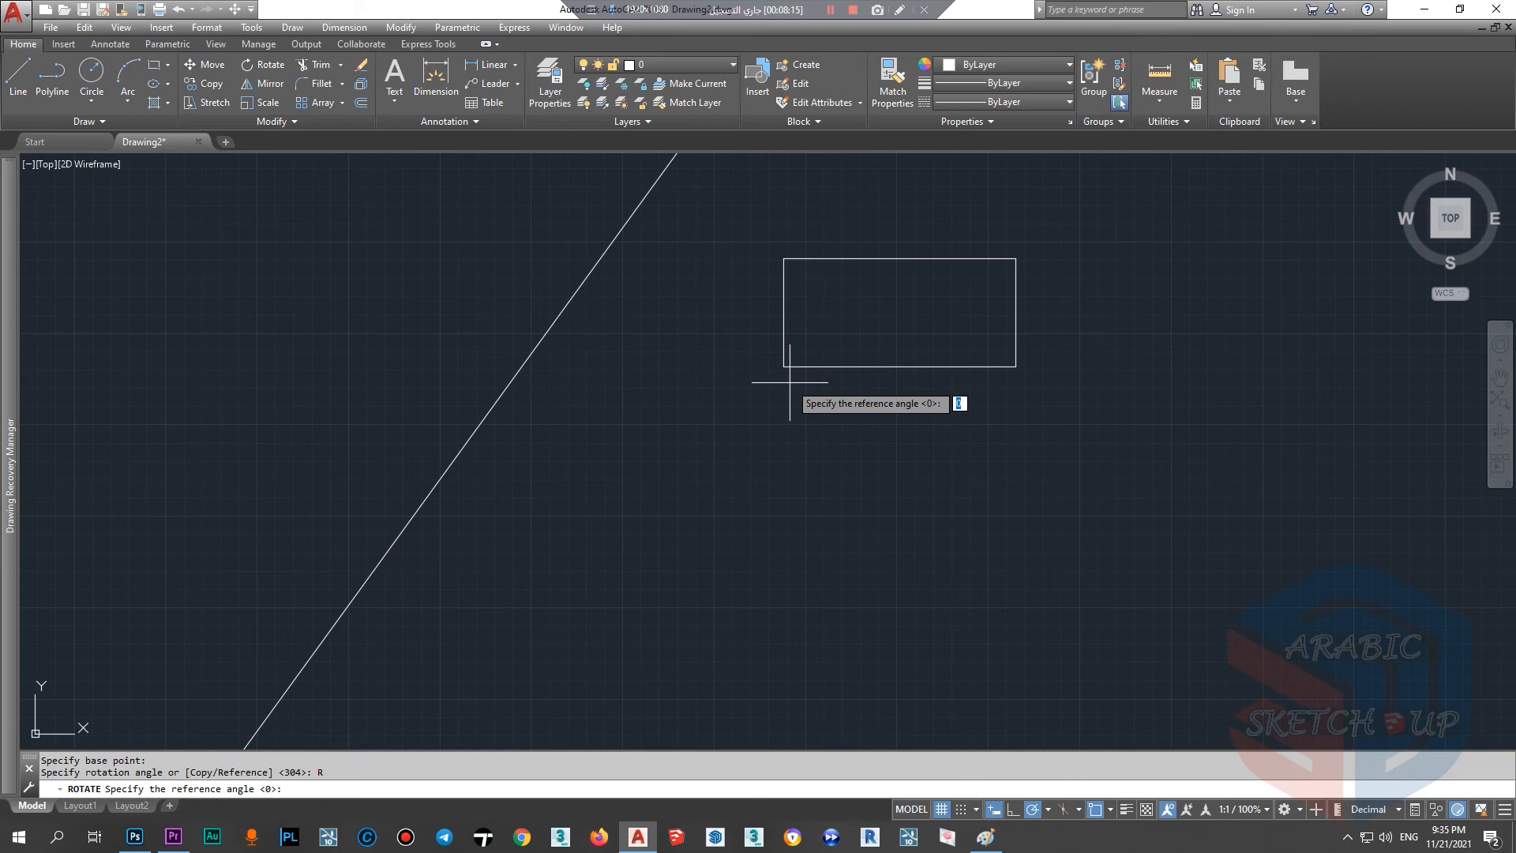
{"action": "scroll", "coordinate": [721, 490], "scroll_direction": "down", "scroll_amount": 2}
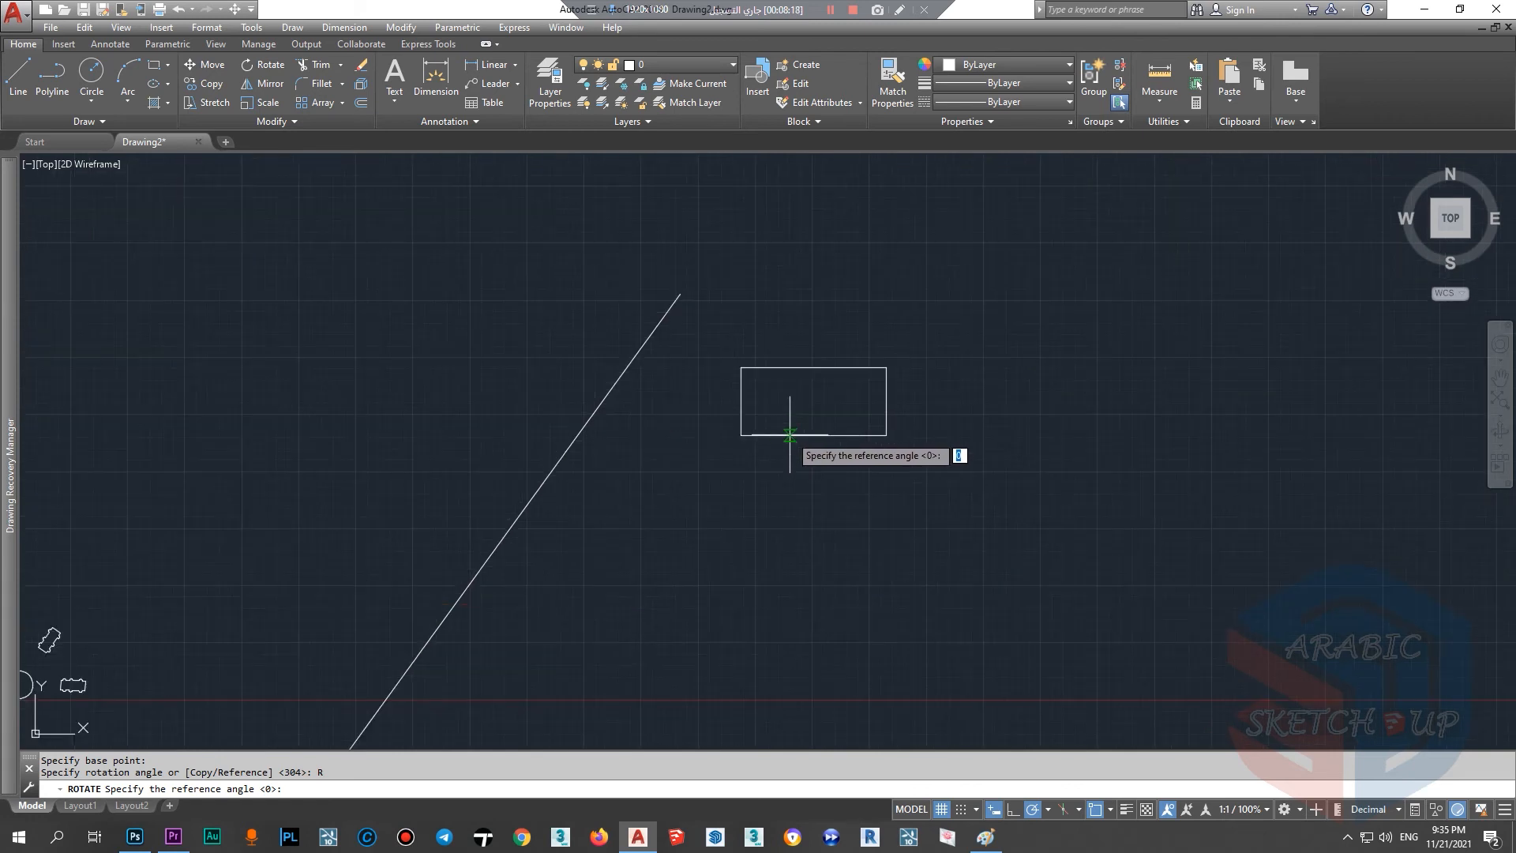
{"action": "scroll", "coordinate": [792, 395], "scroll_direction": "up", "scroll_amount": 4}
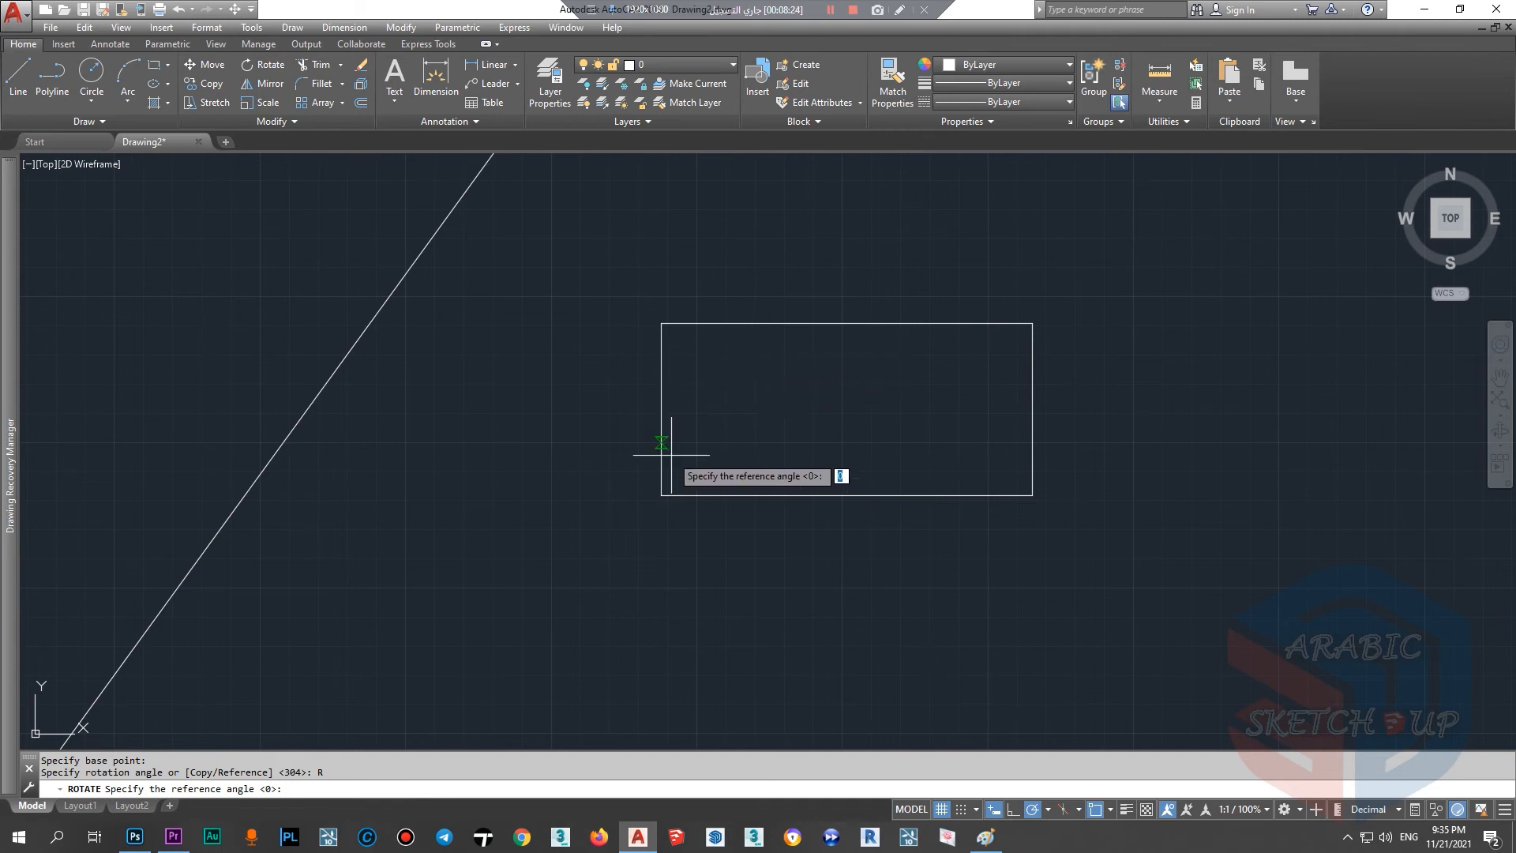
{"action": "left_click", "coordinate": [661, 495]}
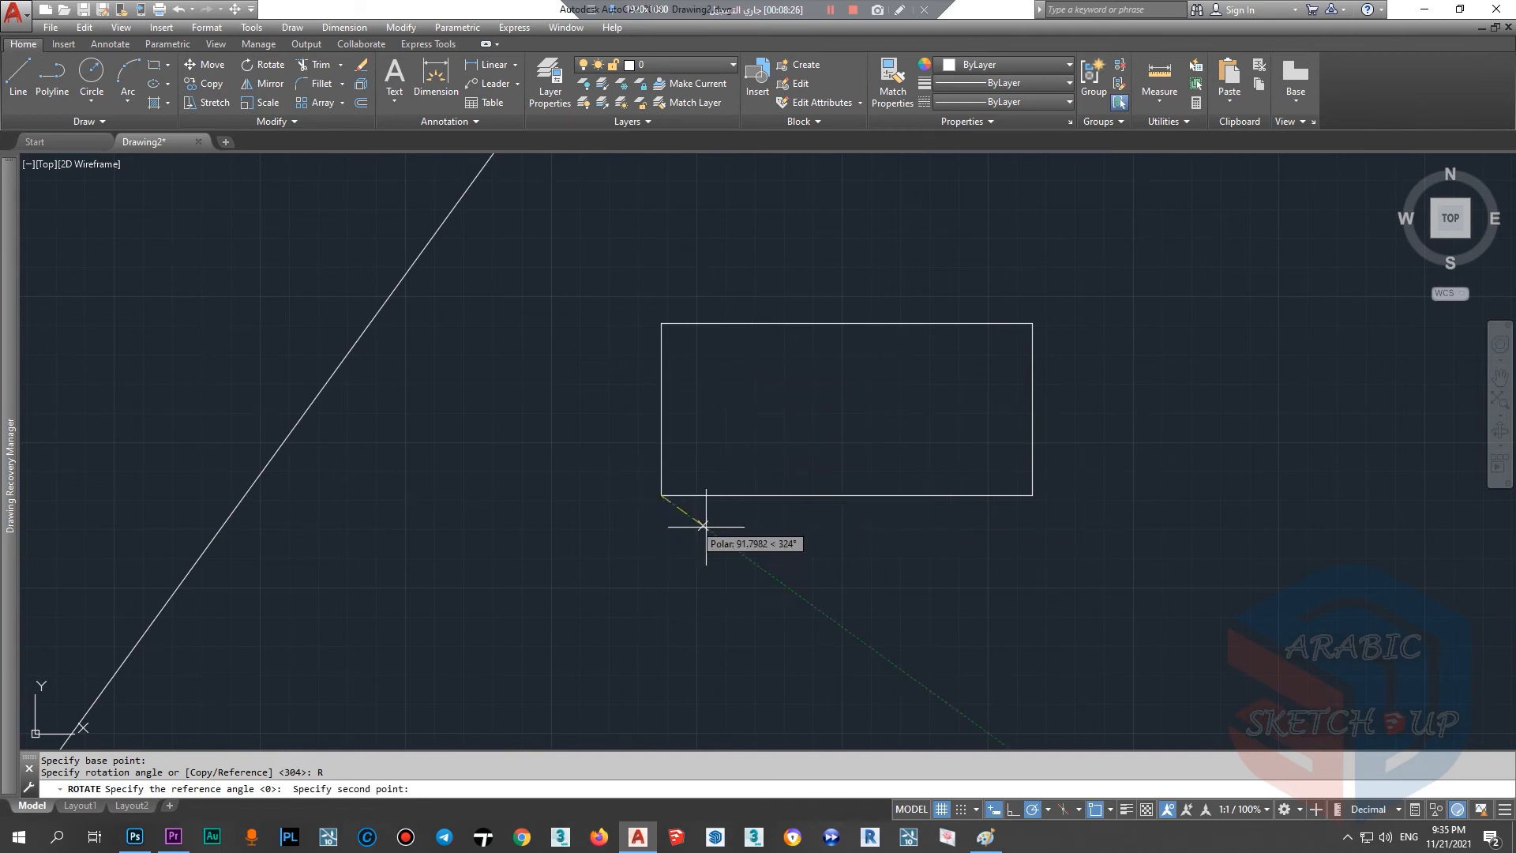
{"action": "left_click", "coordinate": [661, 323]}
{"action": "scroll", "coordinate": [900, 340], "scroll_direction": "down", "scroll_amount": 2}
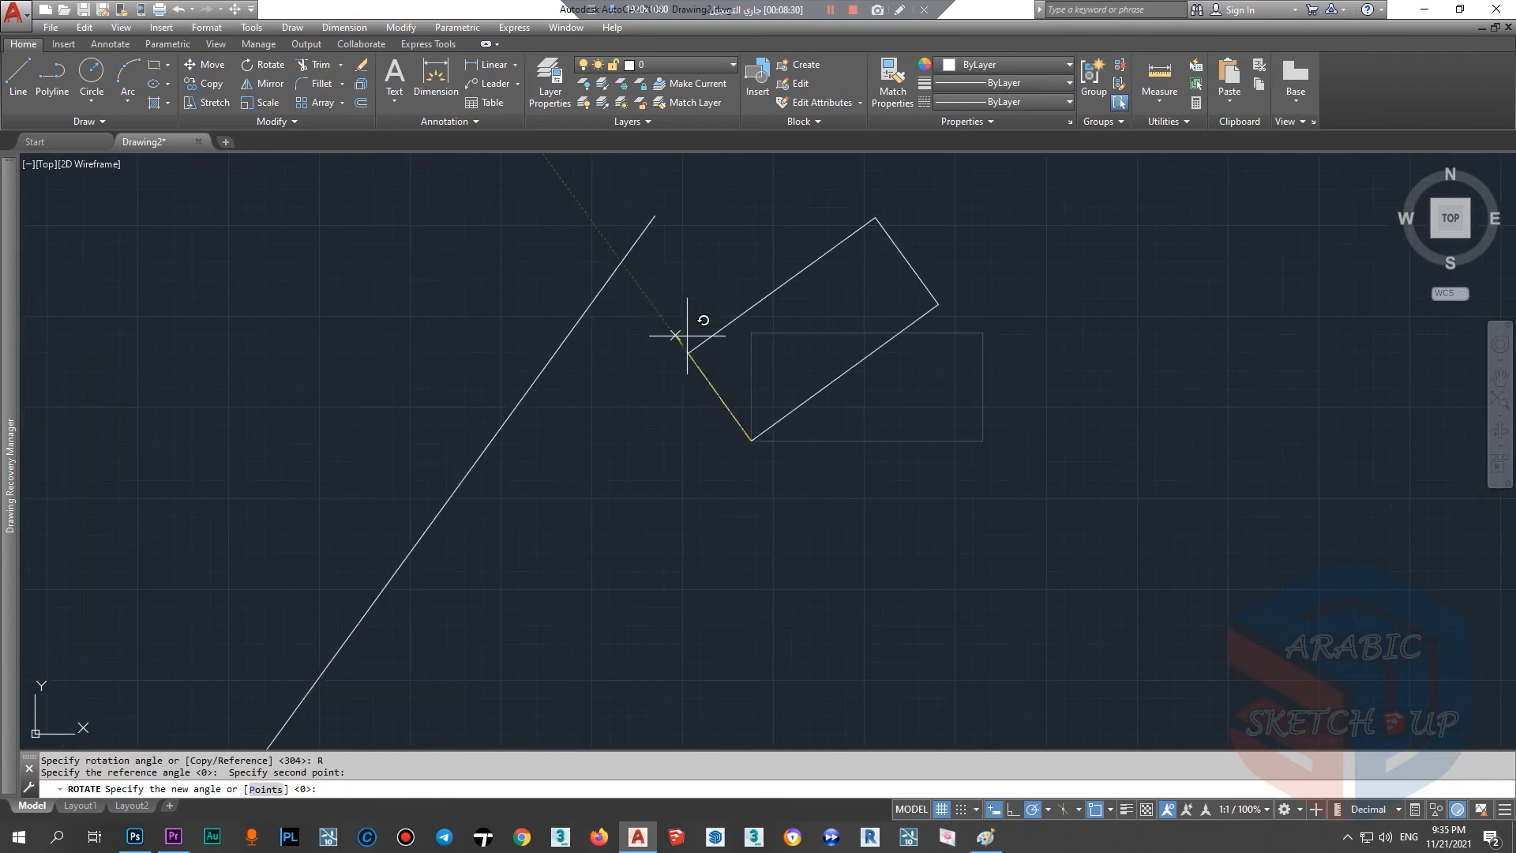
Step: Define the new angle with the Points option, picking the slanted line's lower end and upper end
{"action": "left_click", "coordinate": [266, 789]}
{"action": "scroll", "coordinate": [484, 528], "scroll_direction": "down", "scroll_amount": 6}
{"action": "scroll", "coordinate": [379, 653], "scroll_direction": "up", "scroll_amount": 4}
{"action": "left_click", "coordinate": [382, 630]}
{"action": "scroll", "coordinate": [410, 631], "scroll_direction": "down", "scroll_amount": 4}
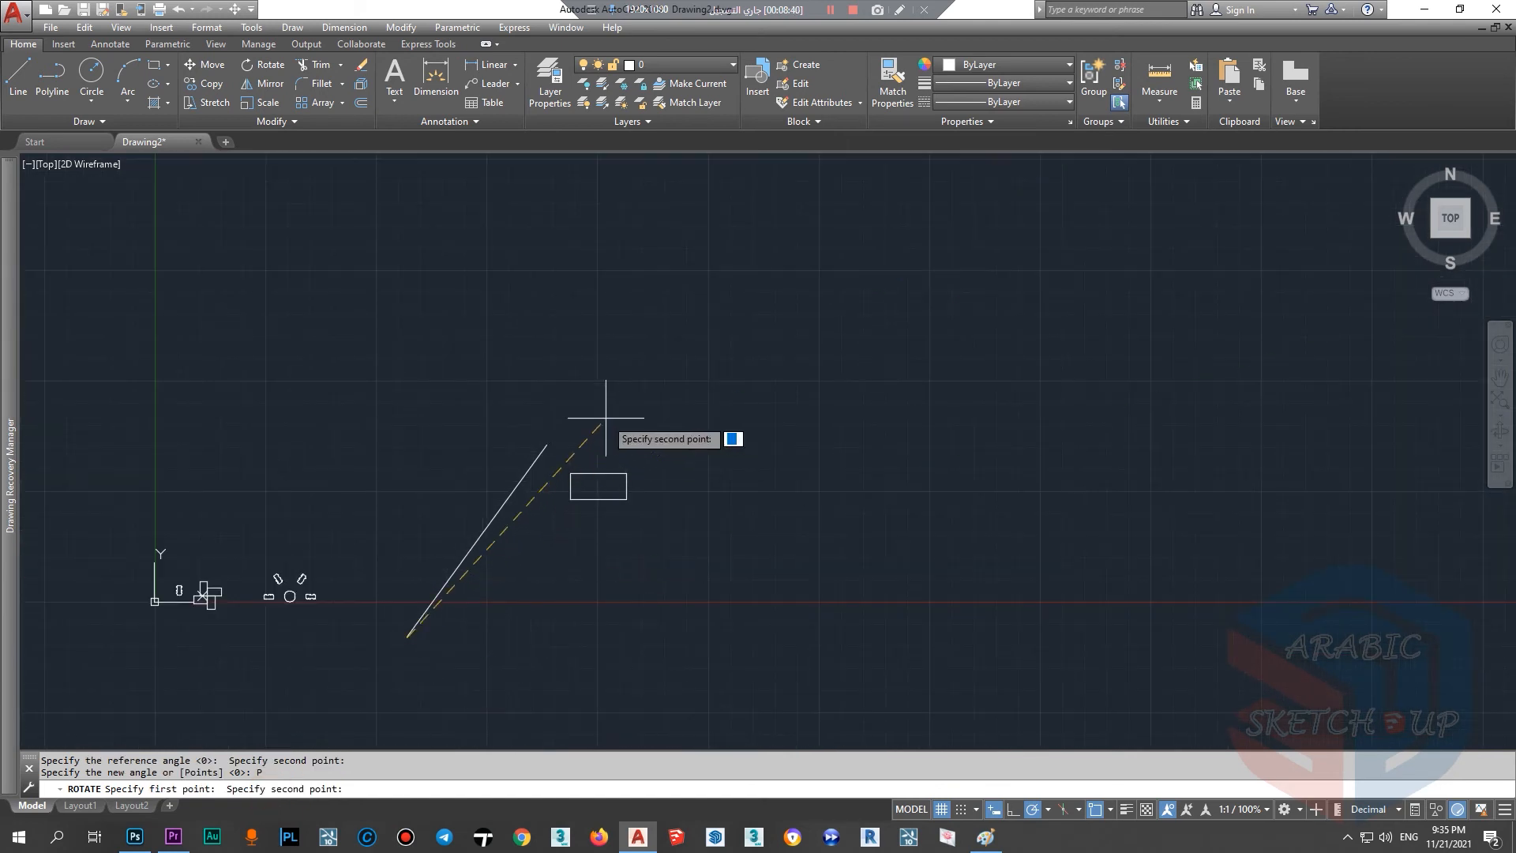
{"action": "left_click", "coordinate": [544, 440]}
{"action": "scroll", "coordinate": [602, 509], "scroll_direction": "up", "scroll_amount": 8}
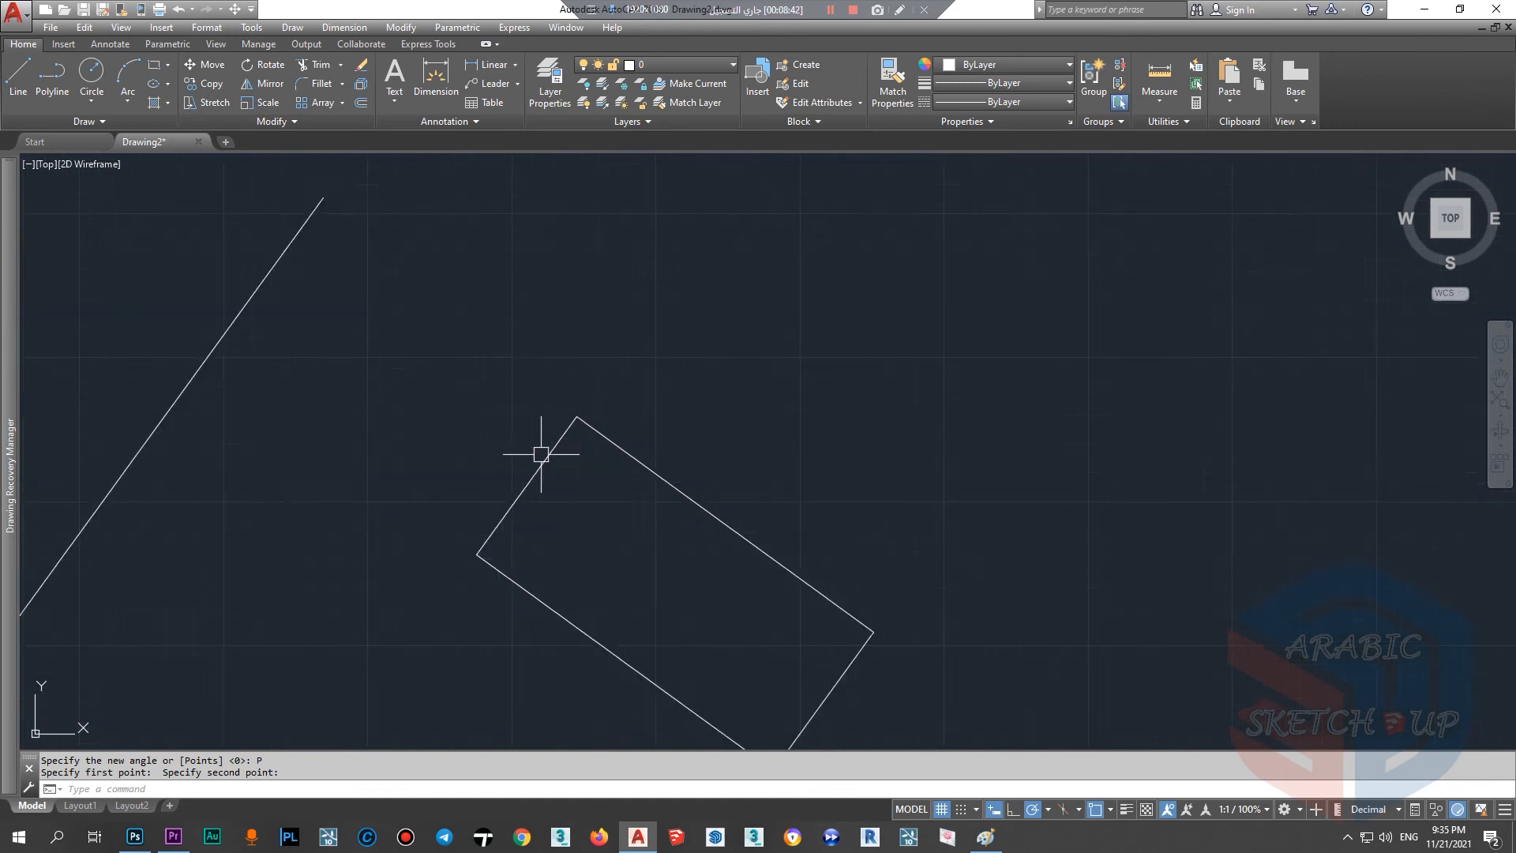
{"action": "scroll", "coordinate": [568, 395], "scroll_direction": "down", "scroll_amount": 4}
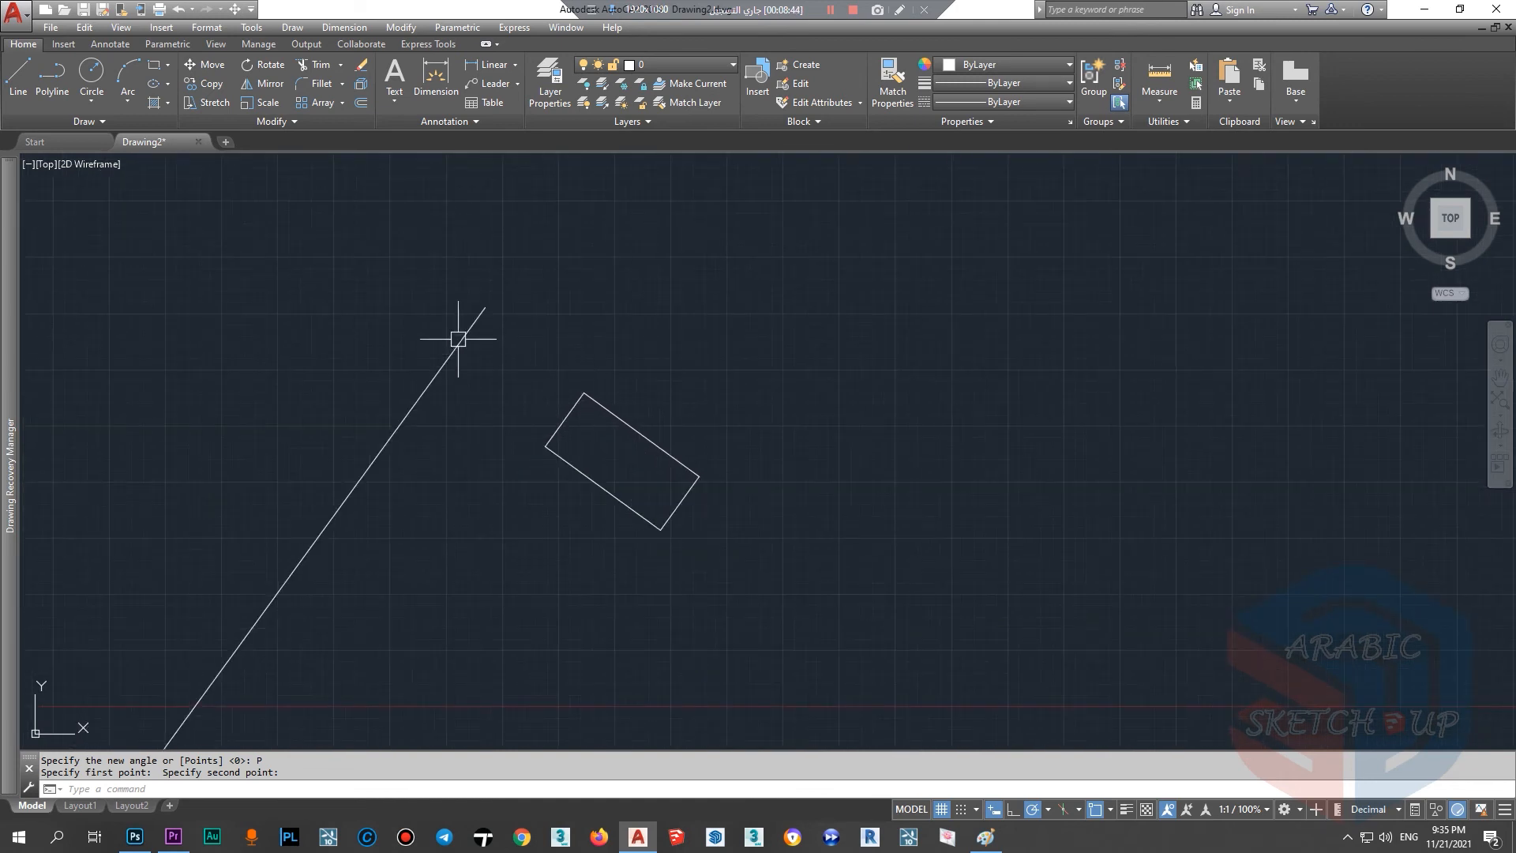
Step: Move the tilted rectangle slightly closer to the slanted line
{"action": "left_click", "coordinate": [570, 413]}
{"action": "key", "text": "Return"}
{"action": "left_click", "coordinate": [561, 421]}
{"action": "scroll", "coordinate": [453, 347], "scroll_direction": "up", "scroll_amount": 3}
{"action": "scroll", "coordinate": [544, 324], "scroll_direction": "down", "scroll_amount": 3}
{"action": "left_click", "coordinate": [513, 336]}
{"action": "type", "text": "m"}
{"action": "key", "text": "Return"}
{"action": "left_click", "coordinate": [579, 389]}
{"action": "left_click", "coordinate": [663, 448]}
Step: Copy the tilted rectangle three times in a row down along the slanted line
{"action": "scroll", "coordinate": [684, 379], "scroll_direction": "down", "scroll_amount": 3}
{"action": "left_click", "coordinate": [694, 390]}
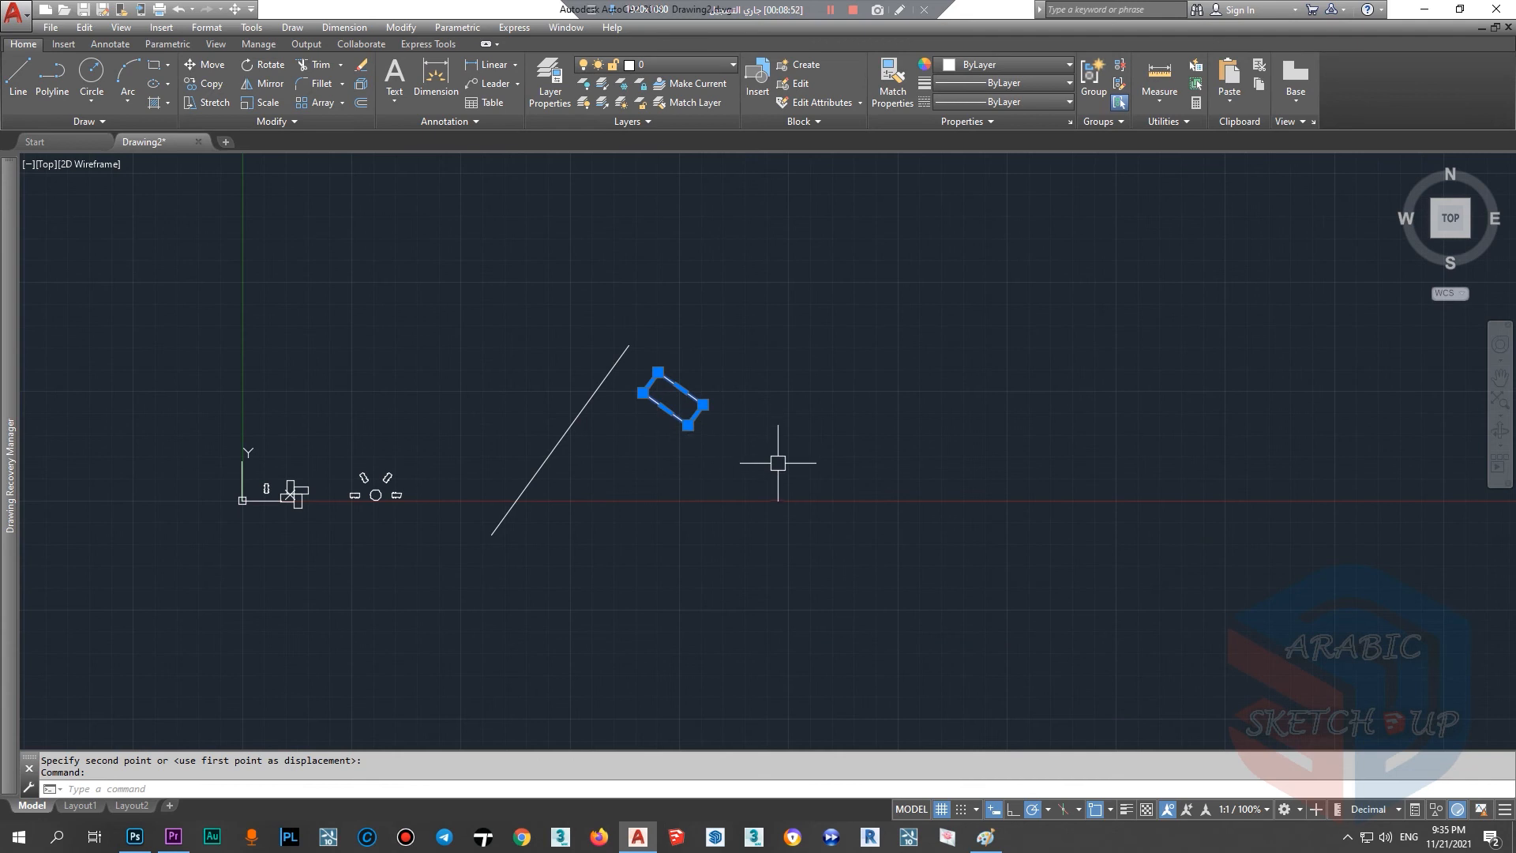
{"action": "type", "text": "co"}
{"action": "key", "text": "Return"}
{"action": "left_click", "coordinate": [683, 405]}
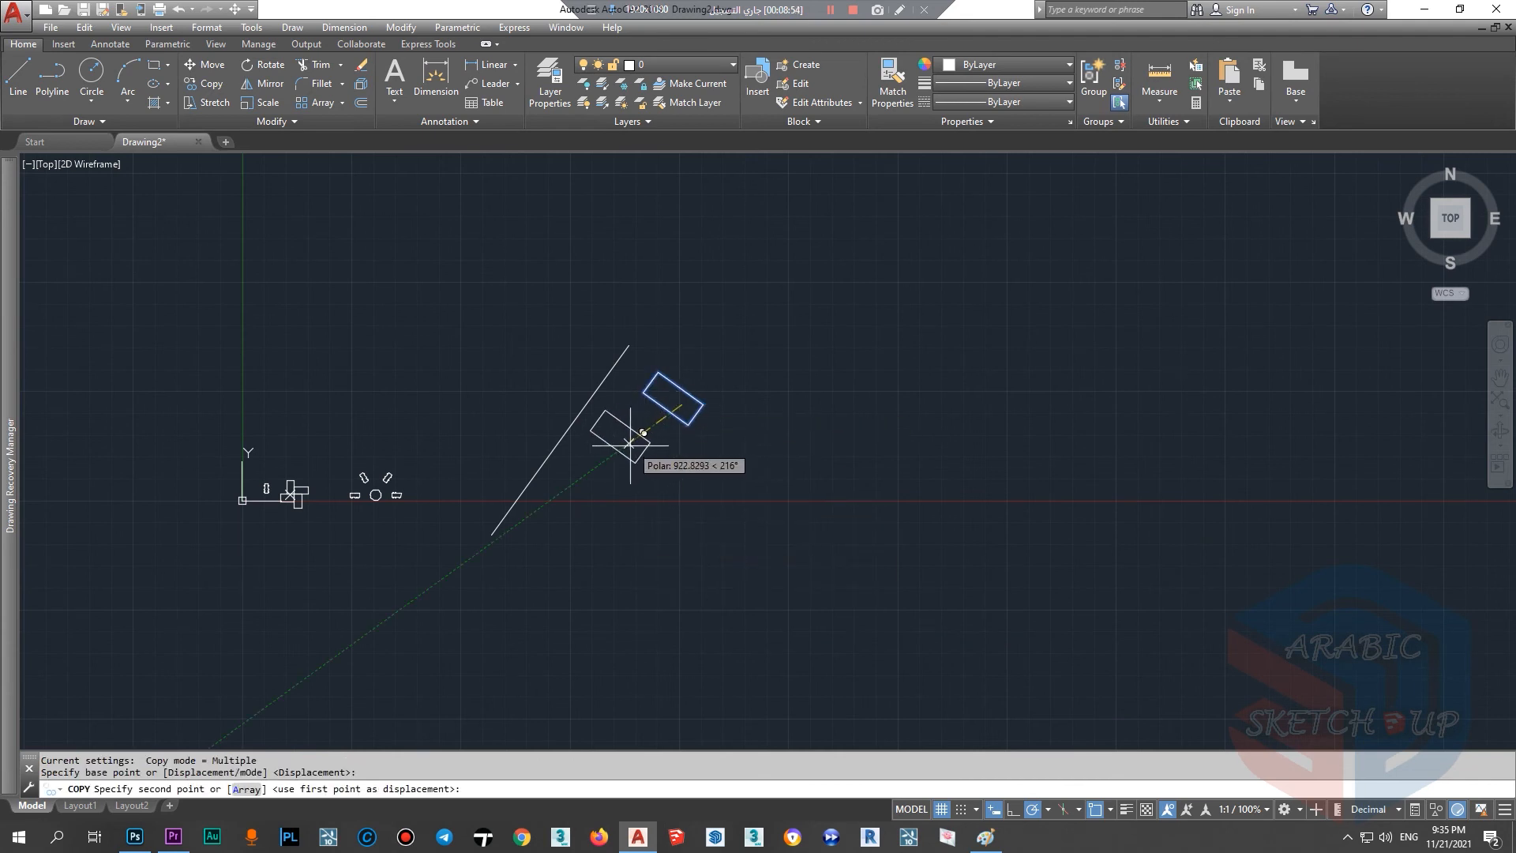
{"action": "left_click", "coordinate": [647, 457]}
{"action": "left_click", "coordinate": [611, 506]}
{"action": "left_click", "coordinate": [582, 551]}
{"action": "key", "text": "Escape"}
Step: Delete the three rectangle copies, keeping only the original near the line's upper end
{"action": "scroll", "coordinate": [667, 355], "scroll_direction": "up", "scroll_amount": 2}
{"action": "left_click", "coordinate": [686, 507]}
{"action": "left_click", "coordinate": [582, 619]}
{"action": "key", "text": "Delete"}
{"action": "left_click", "coordinate": [499, 690]}
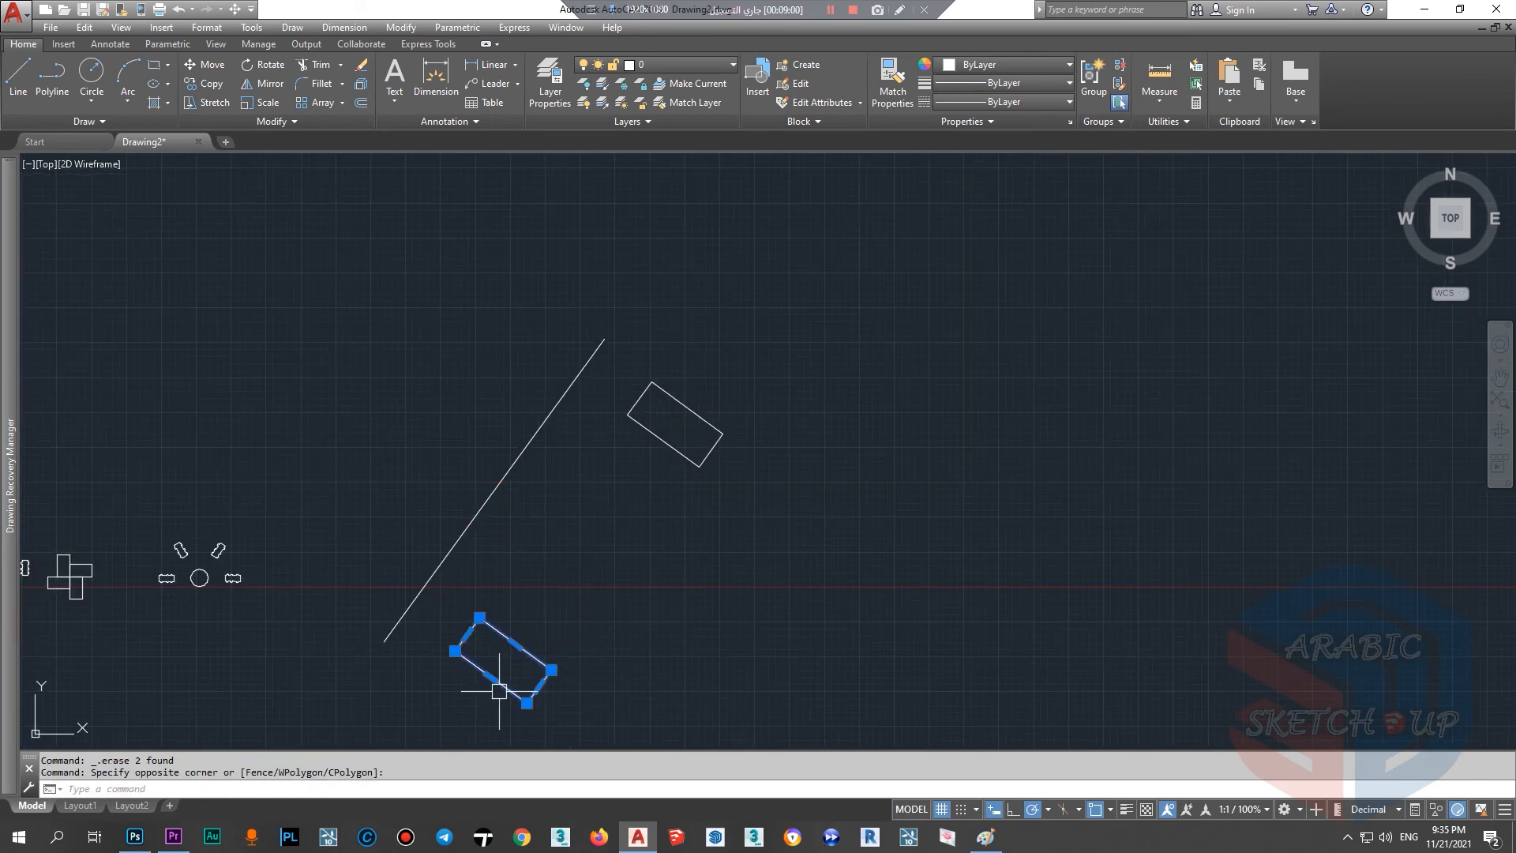
{"action": "key", "text": "Delete"}
Step: Stretch the remaining rectangle's far short edge outward, away from the slanted line, to lengthen it
{"action": "scroll", "coordinate": [671, 418], "scroll_direction": "up", "scroll_amount": 4}
{"action": "left_click", "coordinate": [774, 477]}
{"action": "left_click", "coordinate": [764, 494]}
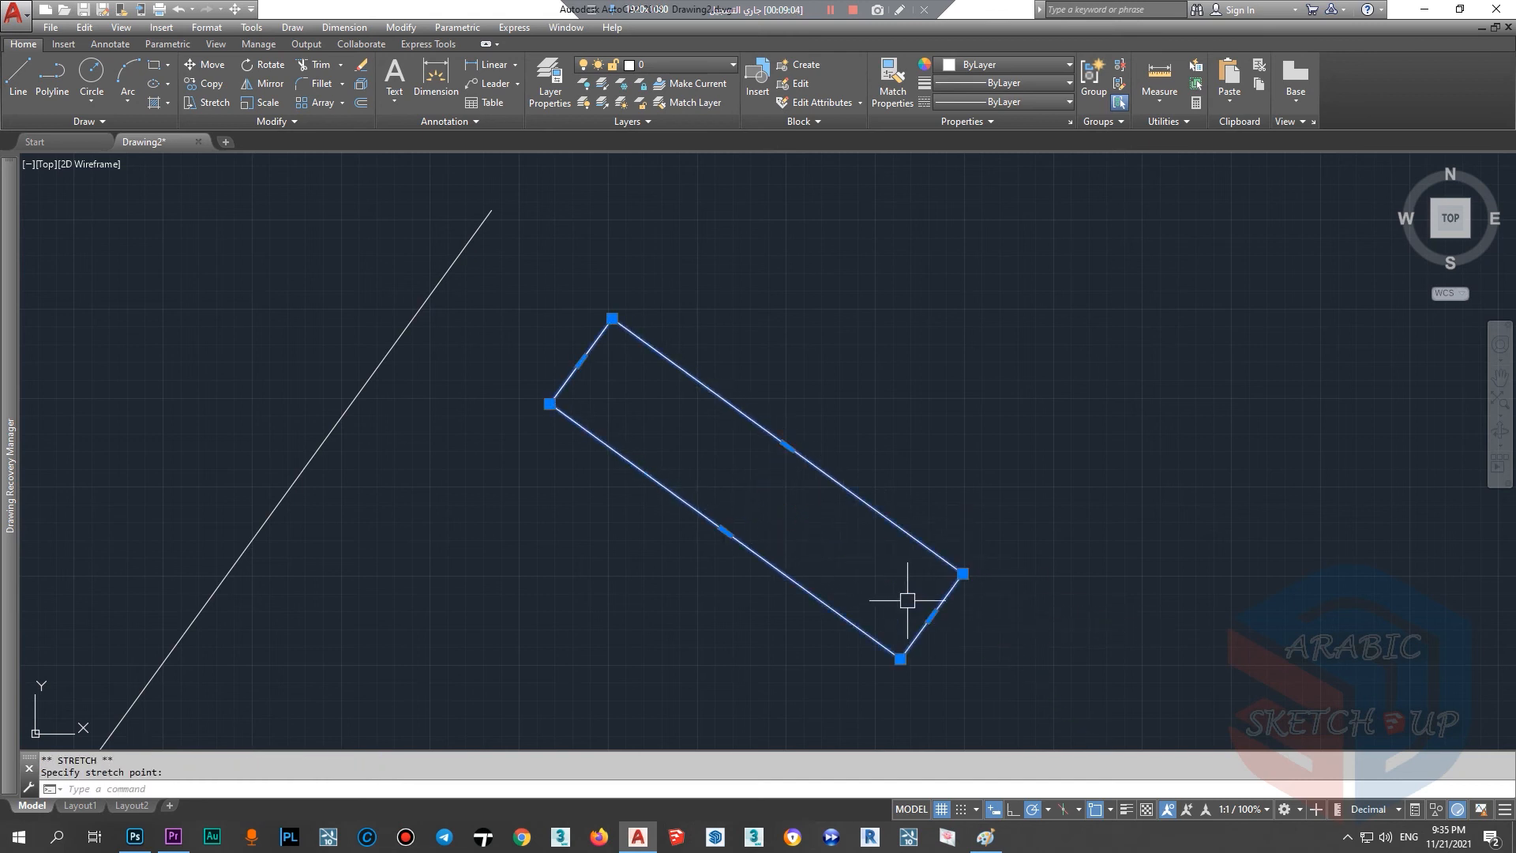
Step: Start rotating the lengthened rectangle about its leftmost corner, using Reference along its lower long edge
{"action": "type", "text": "RO"}
{"action": "key", "text": "Return"}
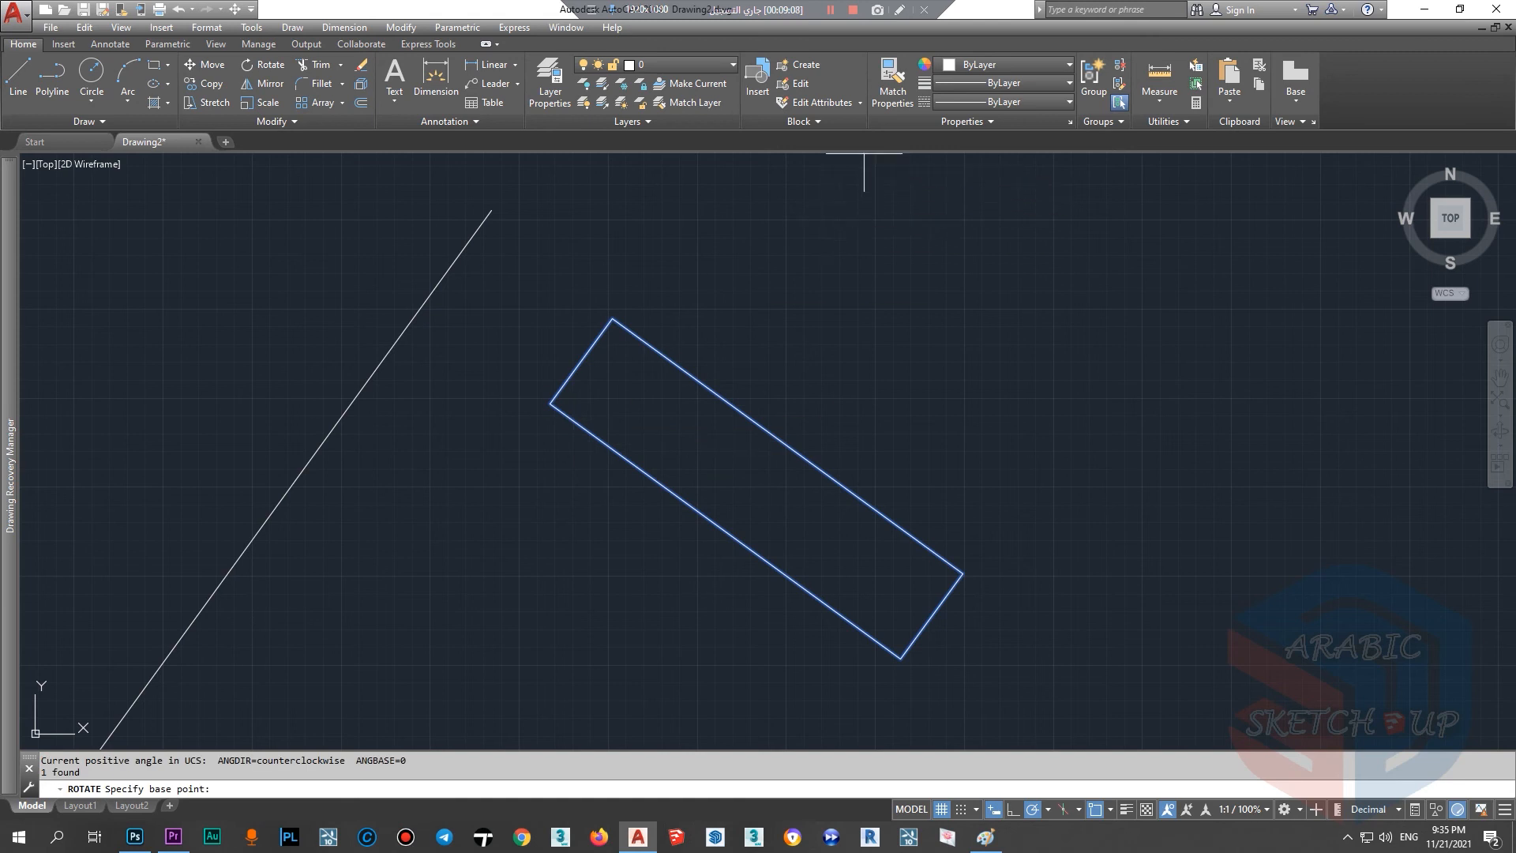
{"action": "left_click", "coordinate": [550, 404]}
{"action": "left_click", "coordinate": [314, 792]}
{"action": "left_click", "coordinate": [550, 404]}
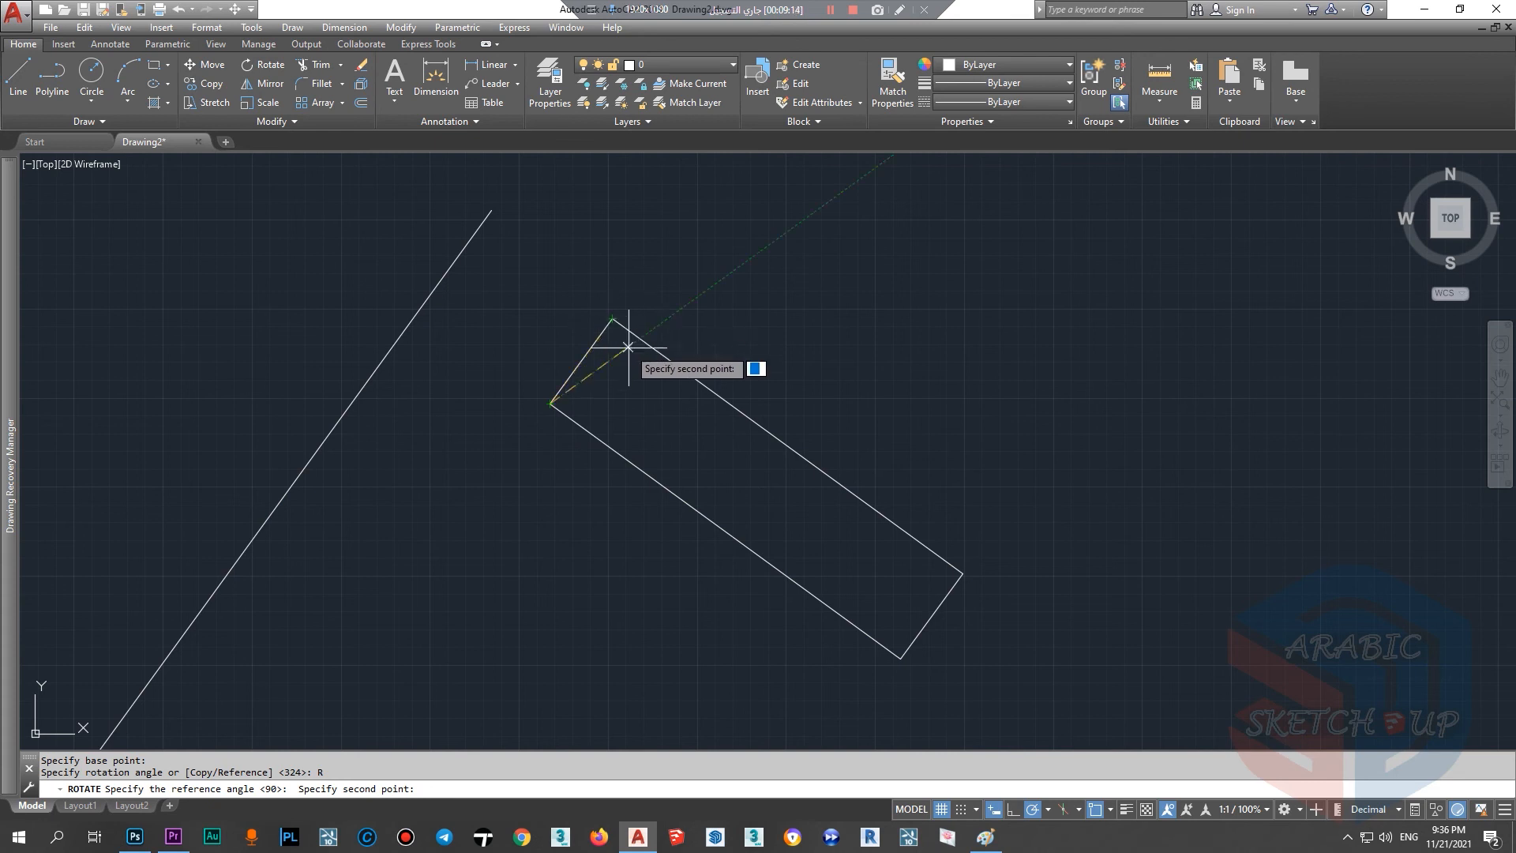
{"action": "left_click", "coordinate": [901, 657]}
{"action": "scroll", "coordinate": [951, 584], "scroll_direction": "down", "scroll_amount": 5}
{"action": "scroll", "coordinate": [908, 557], "scroll_direction": "up", "scroll_amount": 2}
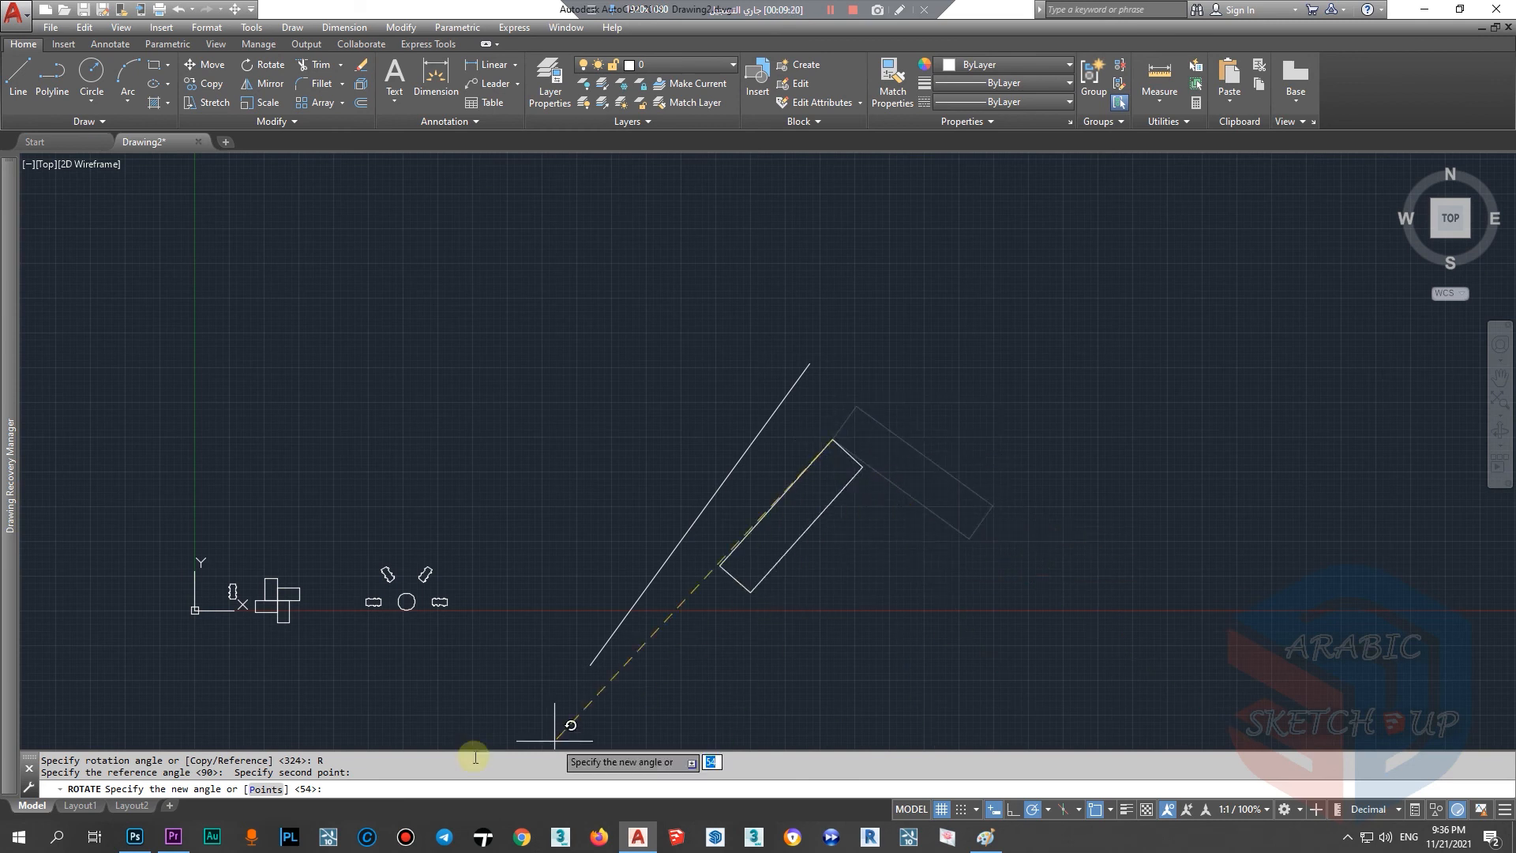
Step: Align the long edge with the slanted line using Points, picking the line's upper end and lower end
{"action": "left_click", "coordinate": [280, 789]}
{"action": "left_click", "coordinate": [810, 364]}
{"action": "left_click", "coordinate": [590, 665]}
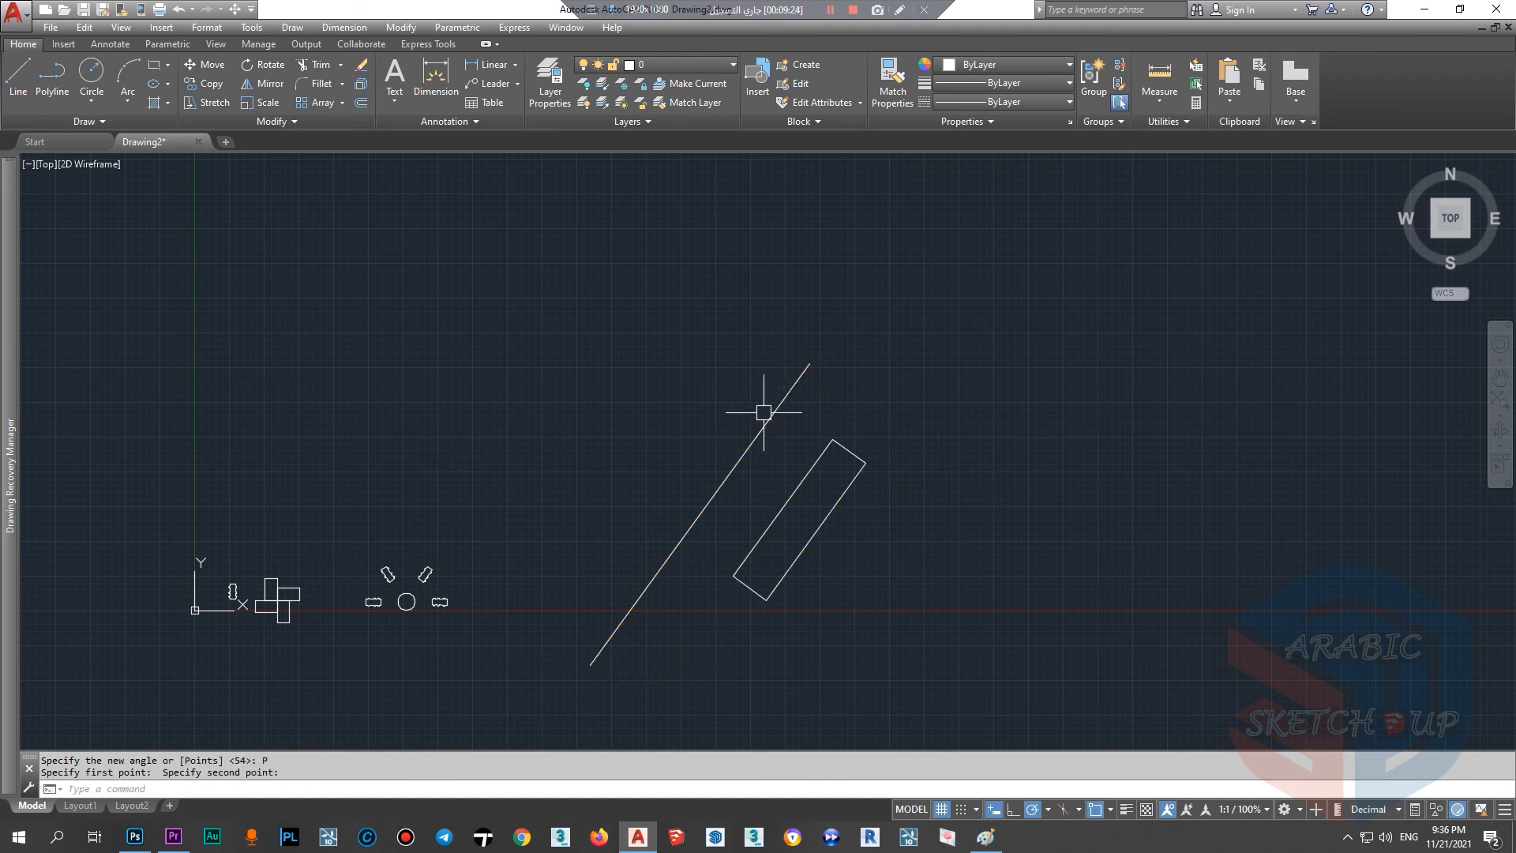
{"action": "scroll", "coordinate": [785, 524], "scroll_direction": "up", "scroll_amount": 2}
{"action": "scroll", "coordinate": [793, 321], "scroll_direction": "down", "scroll_amount": 2}
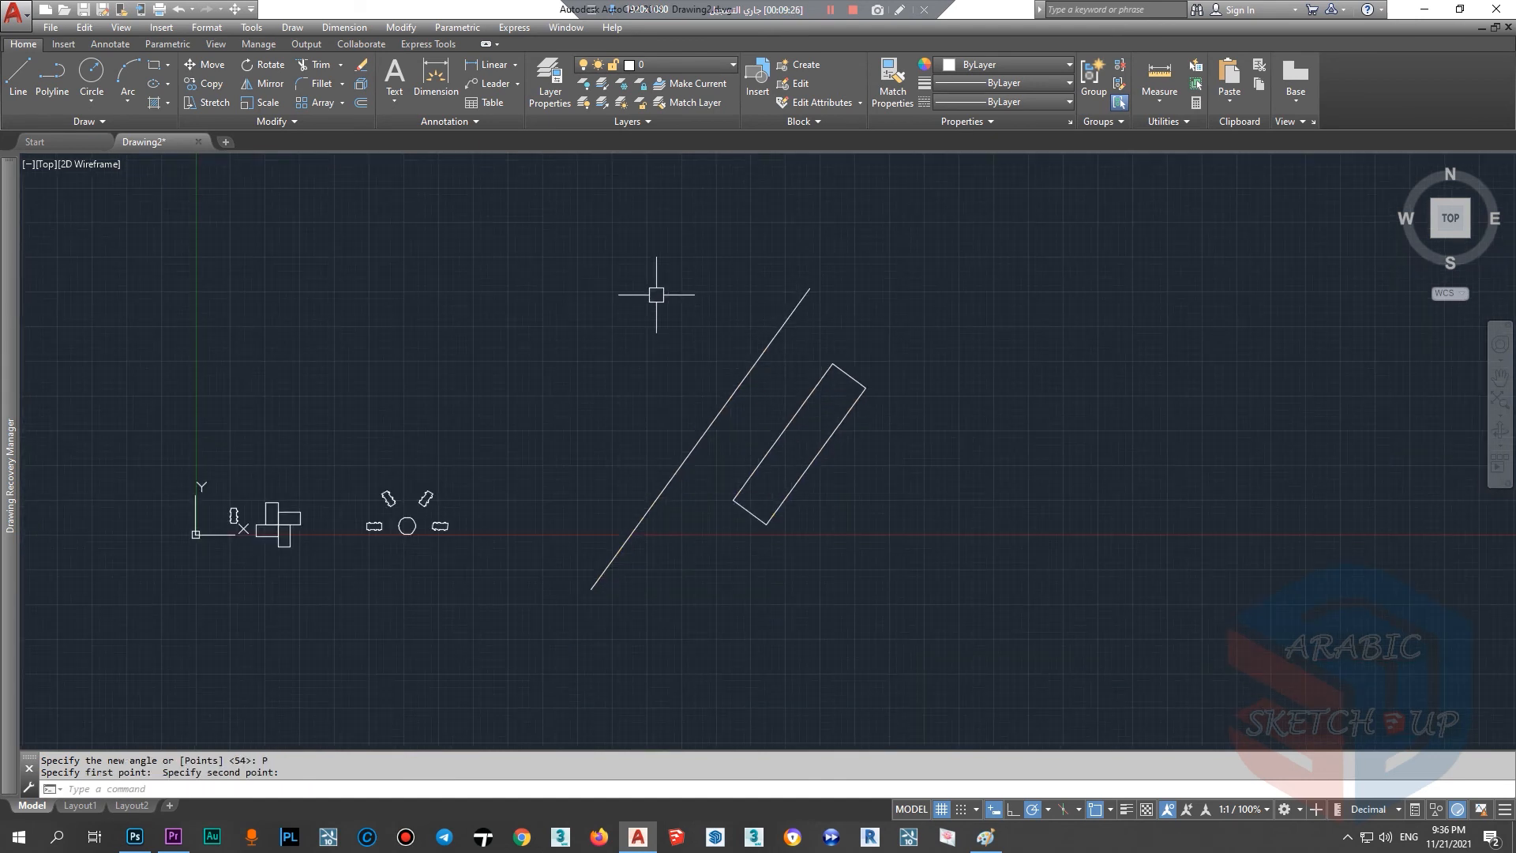
{"action": "scroll", "coordinate": [852, 379], "scroll_direction": "up", "scroll_amount": 2}
{"action": "scroll", "coordinate": [633, 288], "scroll_direction": "down", "scroll_amount": 2}
Step: Draw another horizontal rectangle beside the aligned one, on the side away from the slanted line
{"action": "left_click", "coordinate": [19, 75]}
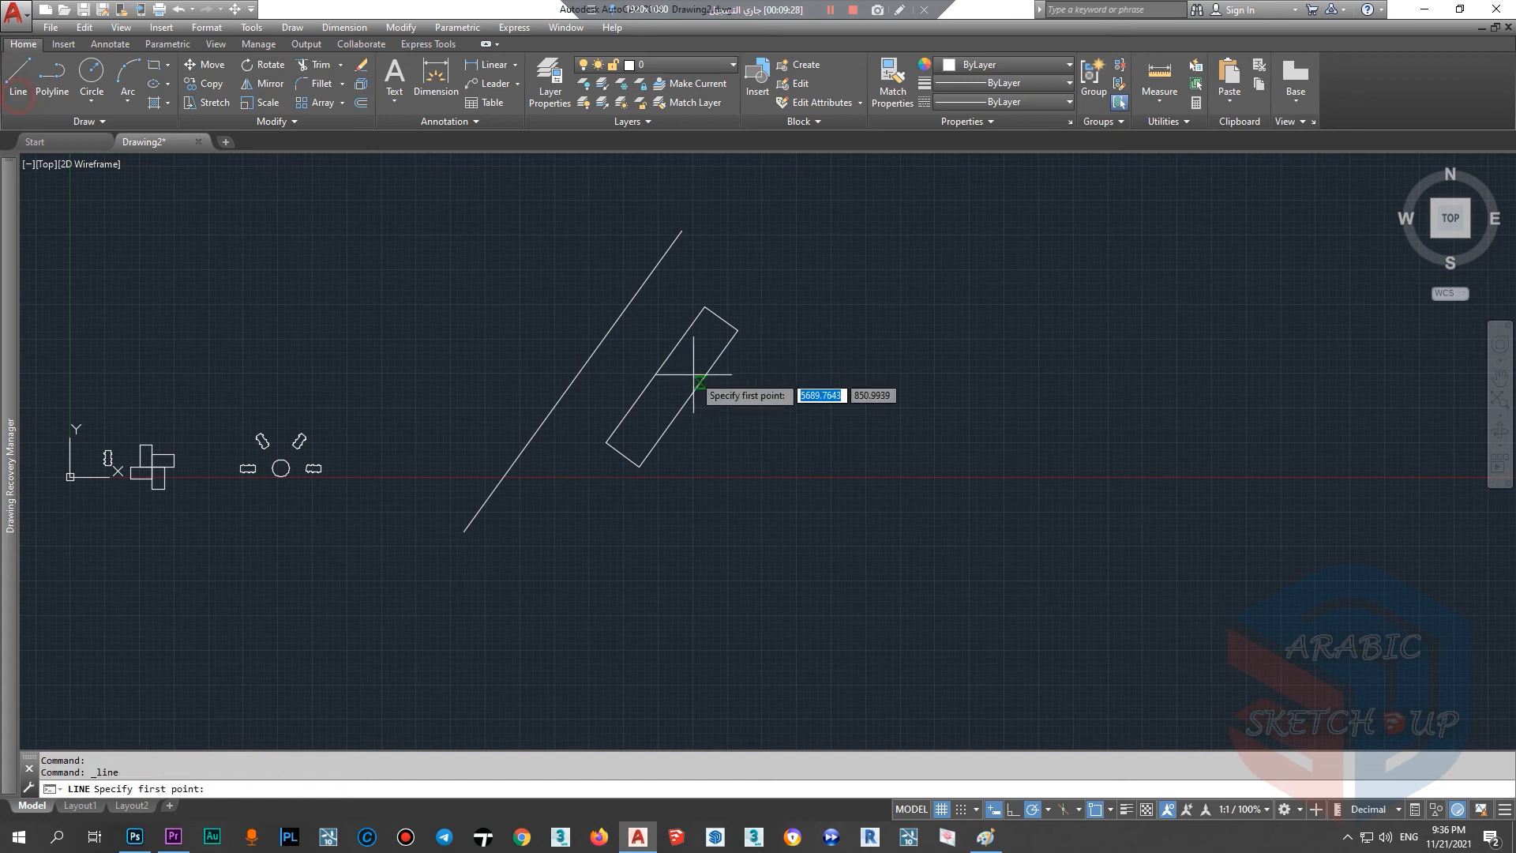
{"action": "left_click", "coordinate": [153, 64]}
{"action": "left_click", "coordinate": [760, 386]}
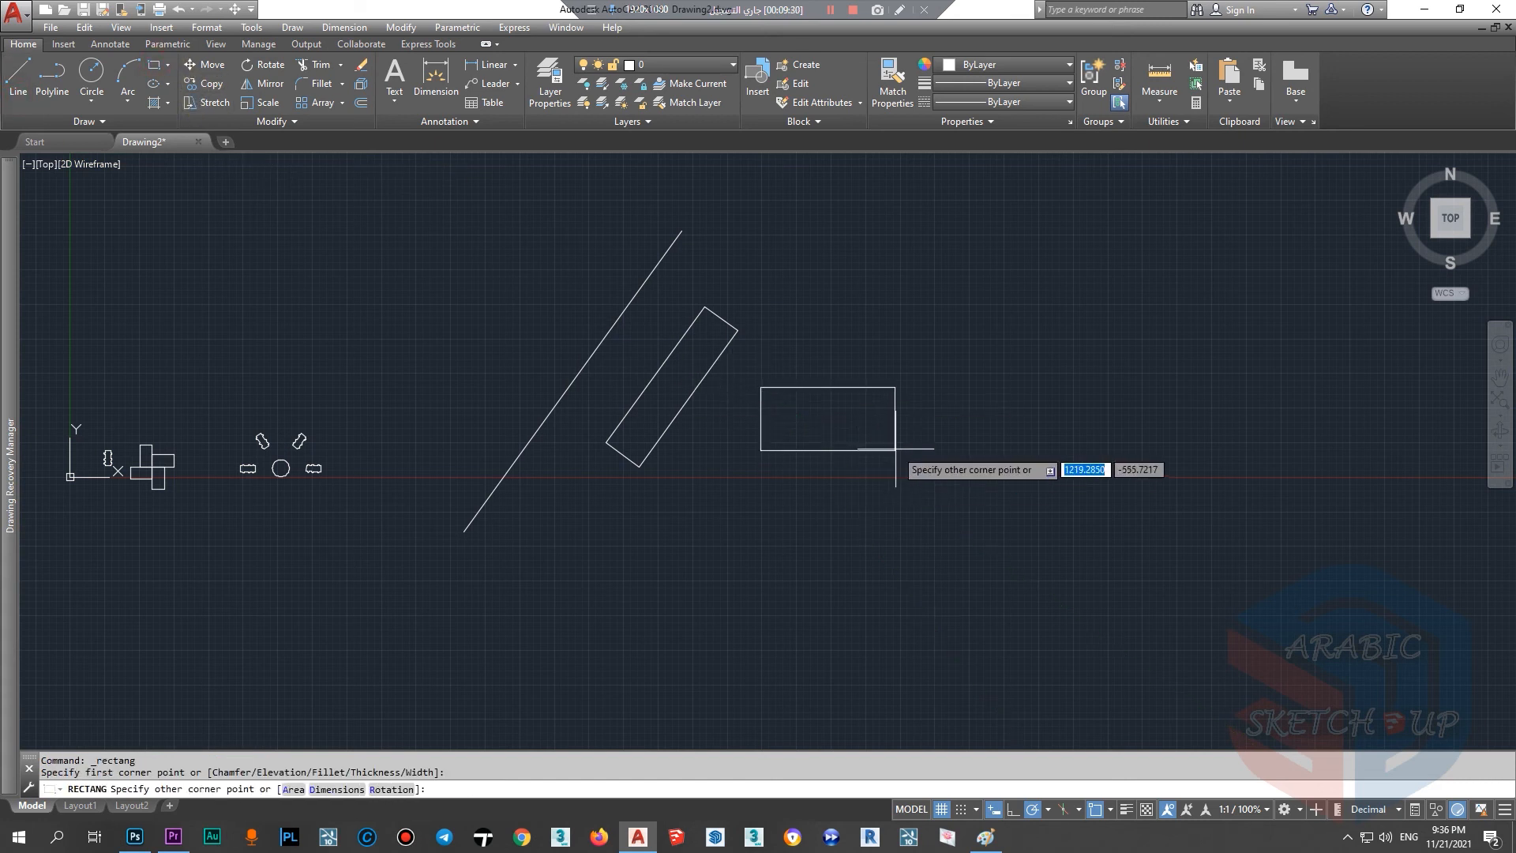
{"action": "left_click", "coordinate": [895, 448]}
{"action": "scroll", "coordinate": [758, 433], "scroll_direction": "up", "scroll_amount": 2}
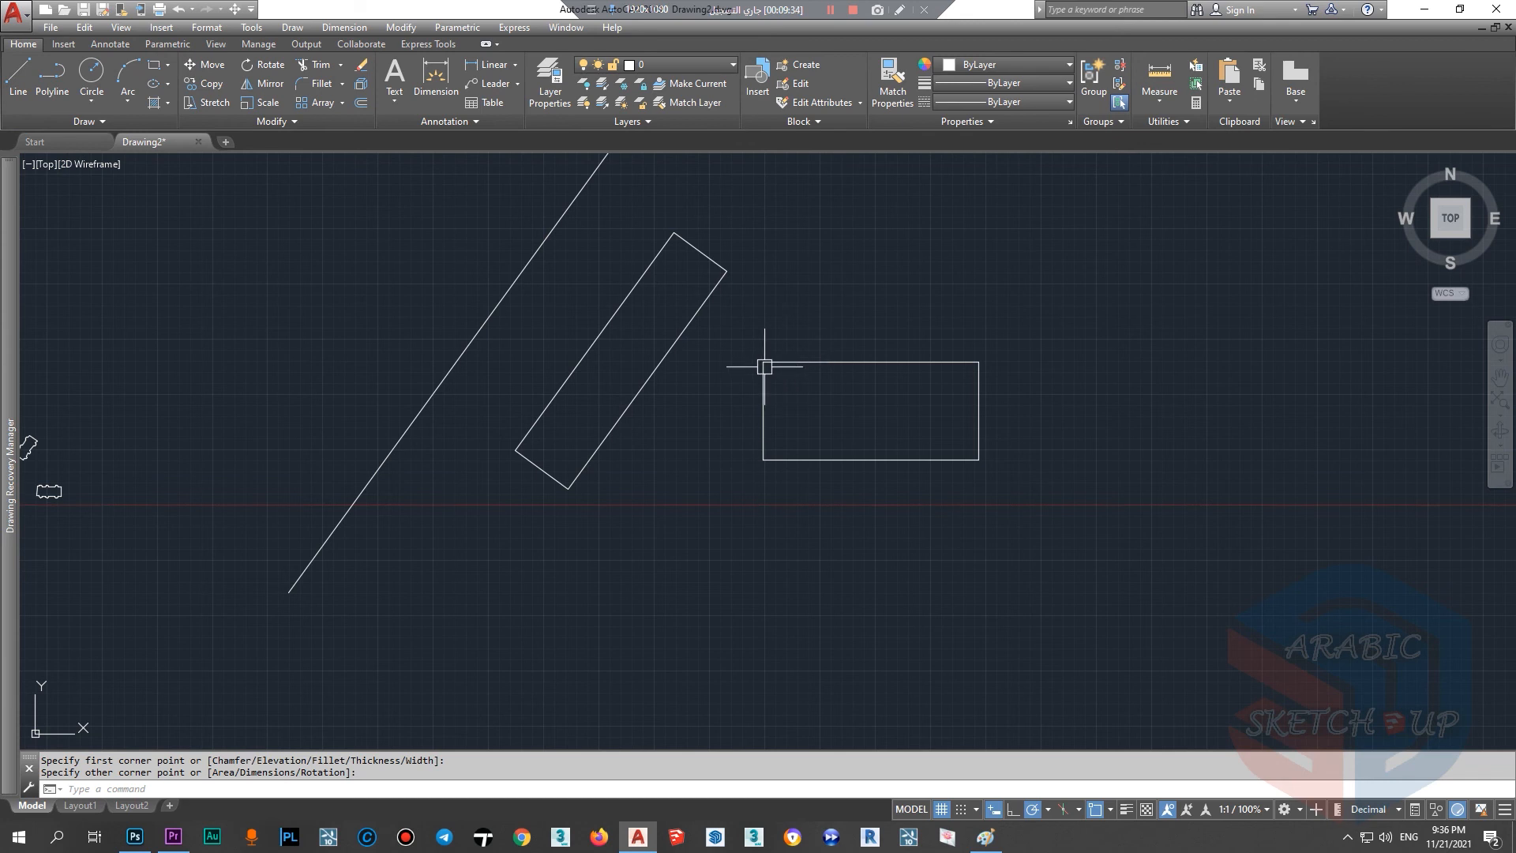
Step: Annotate the horizontal rectangle's left short edge and the slanted line with upward arrows, numbering their lower ends 1 and upper ends 2
{"action": "left_click", "coordinate": [899, 9]}
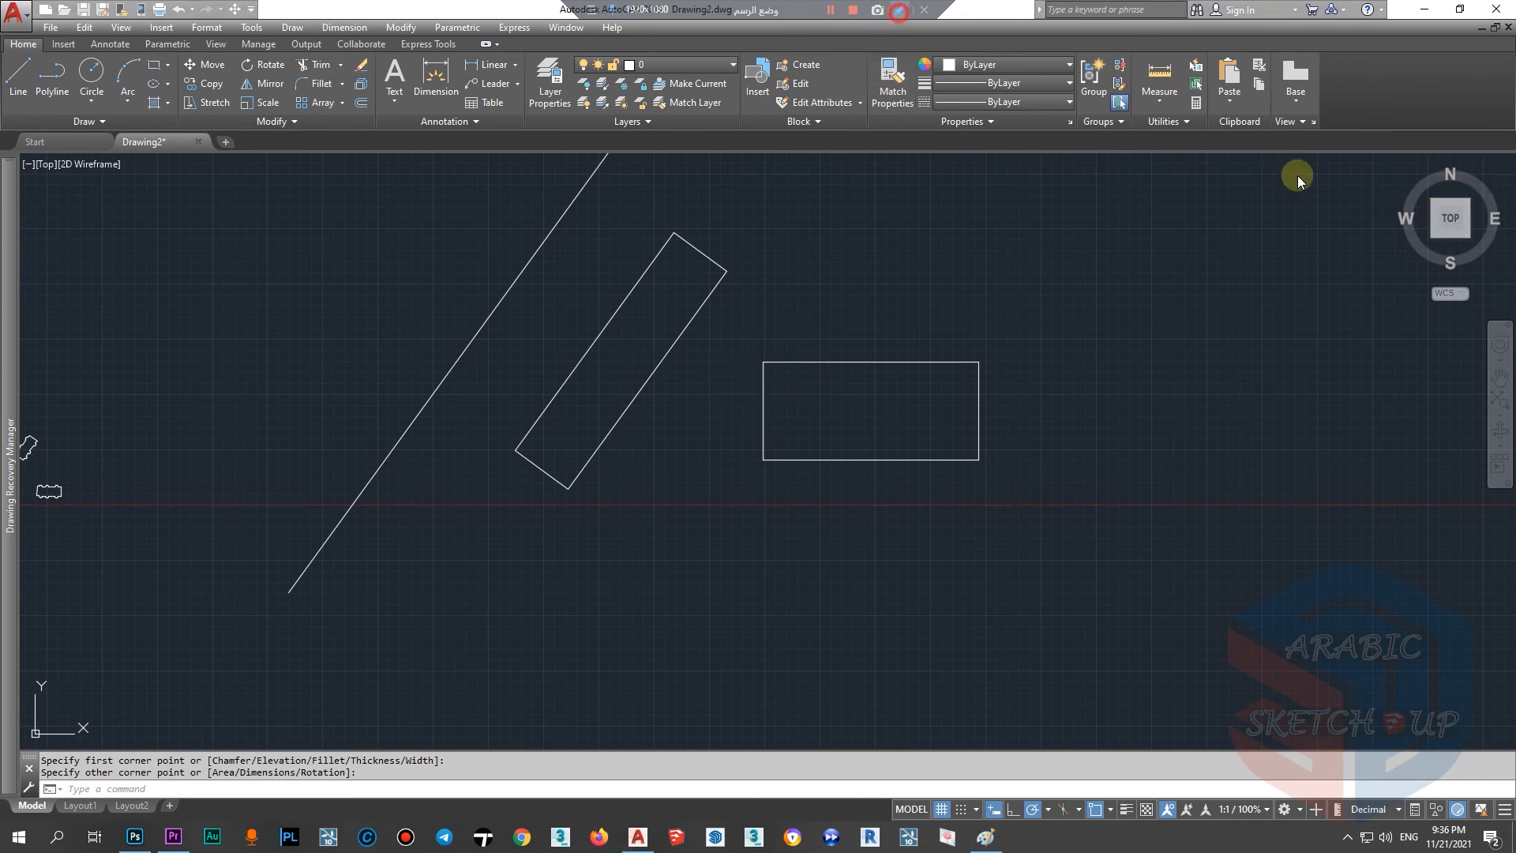
{"action": "left_click", "coordinate": [1502, 54]}
{"action": "mouse_move", "coordinate": [746, 466]}
{"action": "left_mouse_down"}
{"action": "mouse_move", "coordinate": [747, 371]}
{"action": "mouse_move", "coordinate": [757, 389]}
{"action": "left_mouse_up"}
{"action": "mouse_move", "coordinate": [354, 448]}
{"action": "left_mouse_down"}
{"action": "mouse_move", "coordinate": [458, 311]}
{"action": "mouse_move", "coordinate": [472, 319]}
{"action": "left_mouse_up"}
{"action": "left_click_drag", "start_coordinate": [755, 456], "coordinate": [758, 481]}
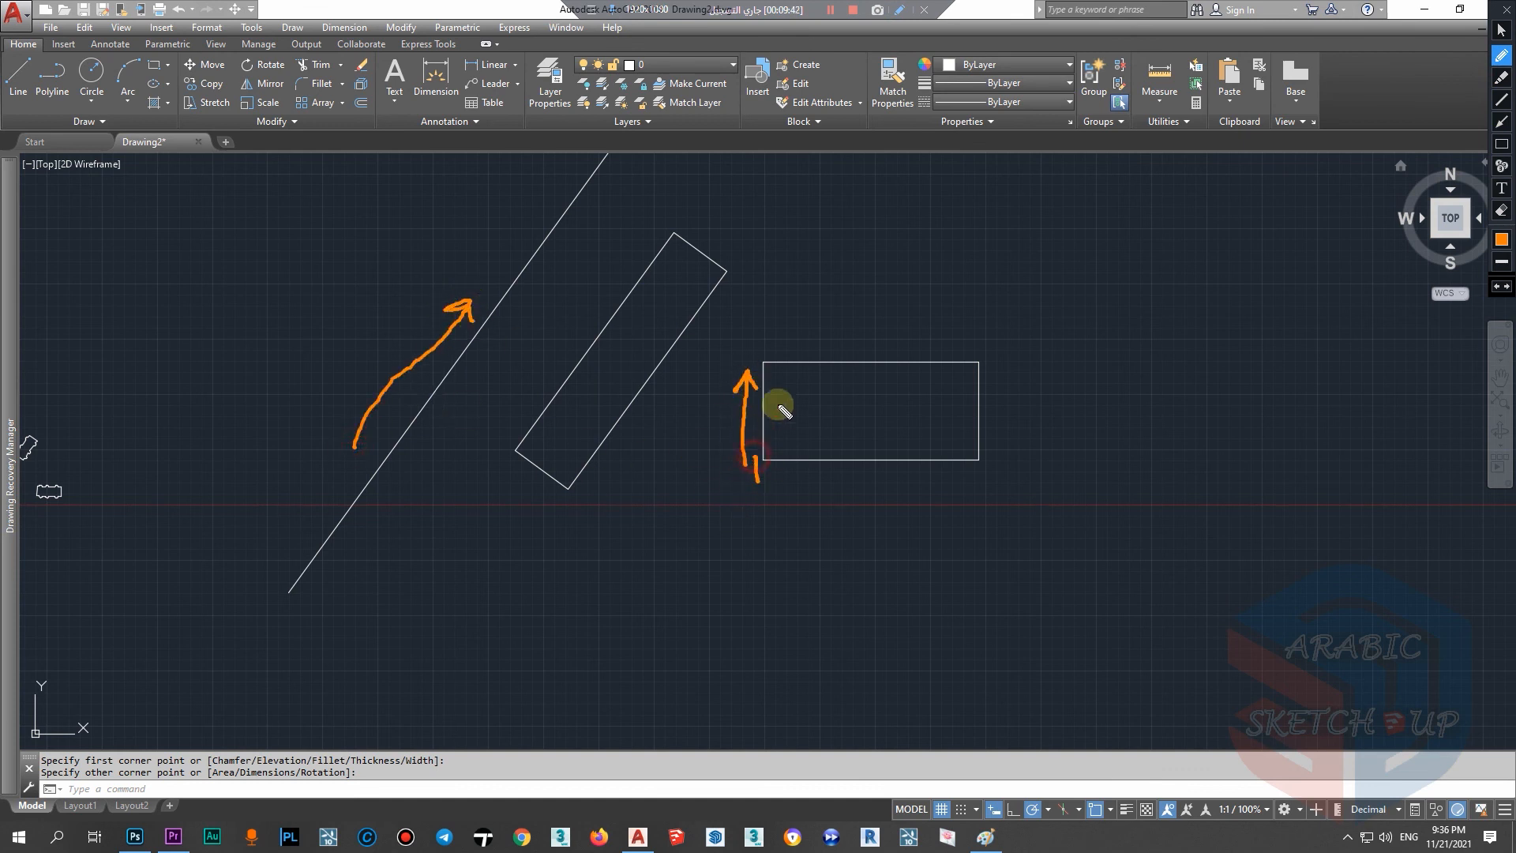
{"action": "left_click_drag", "start_coordinate": [763, 359], "coordinate": [758, 361]}
{"action": "left_click_drag", "start_coordinate": [290, 597], "coordinate": [323, 615]}
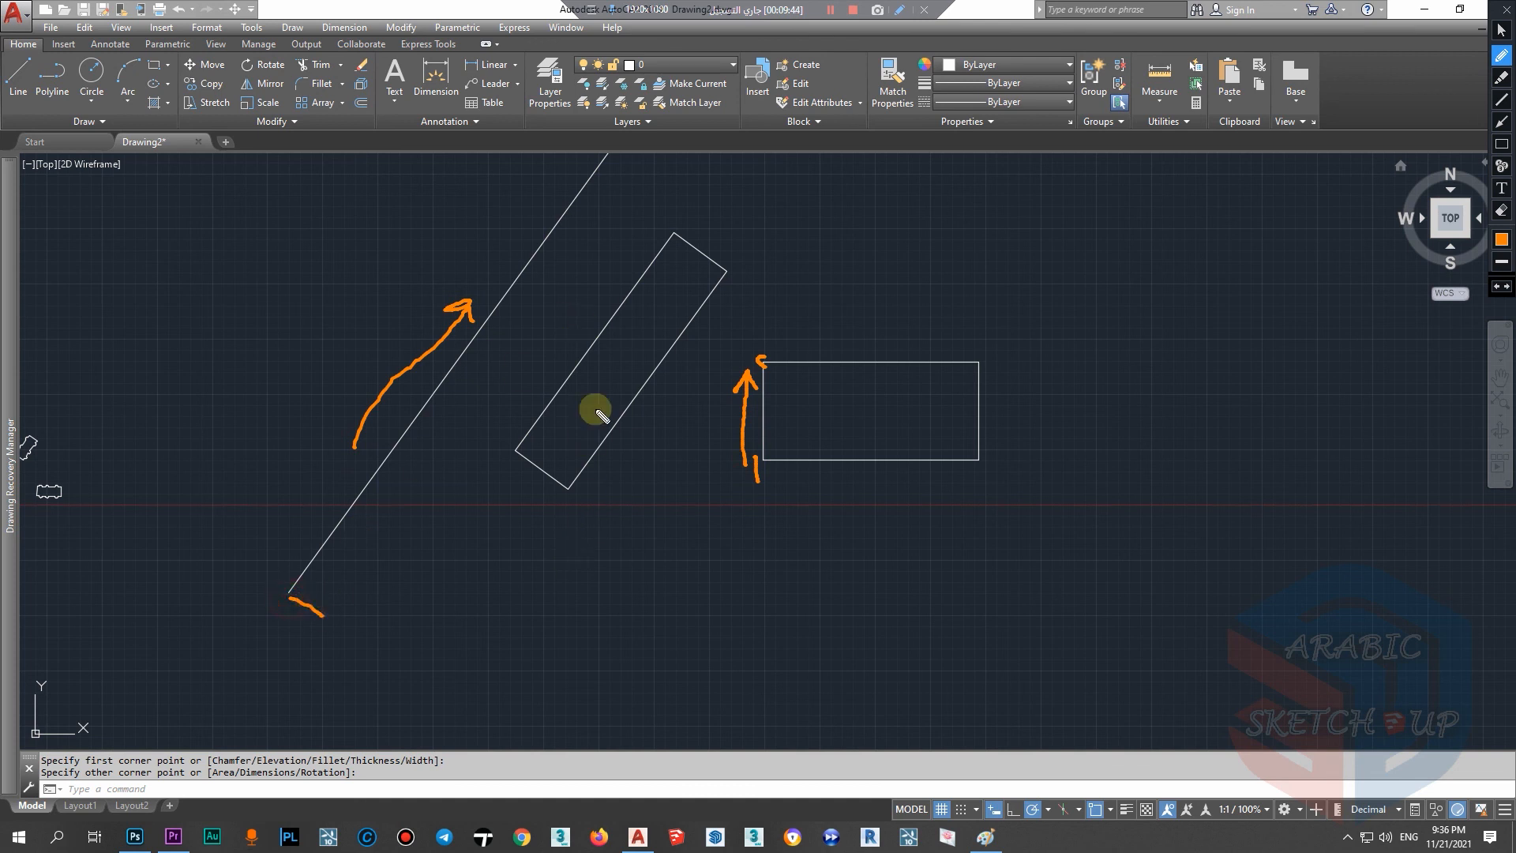
{"action": "left_click_drag", "start_coordinate": [621, 184], "coordinate": [620, 192]}
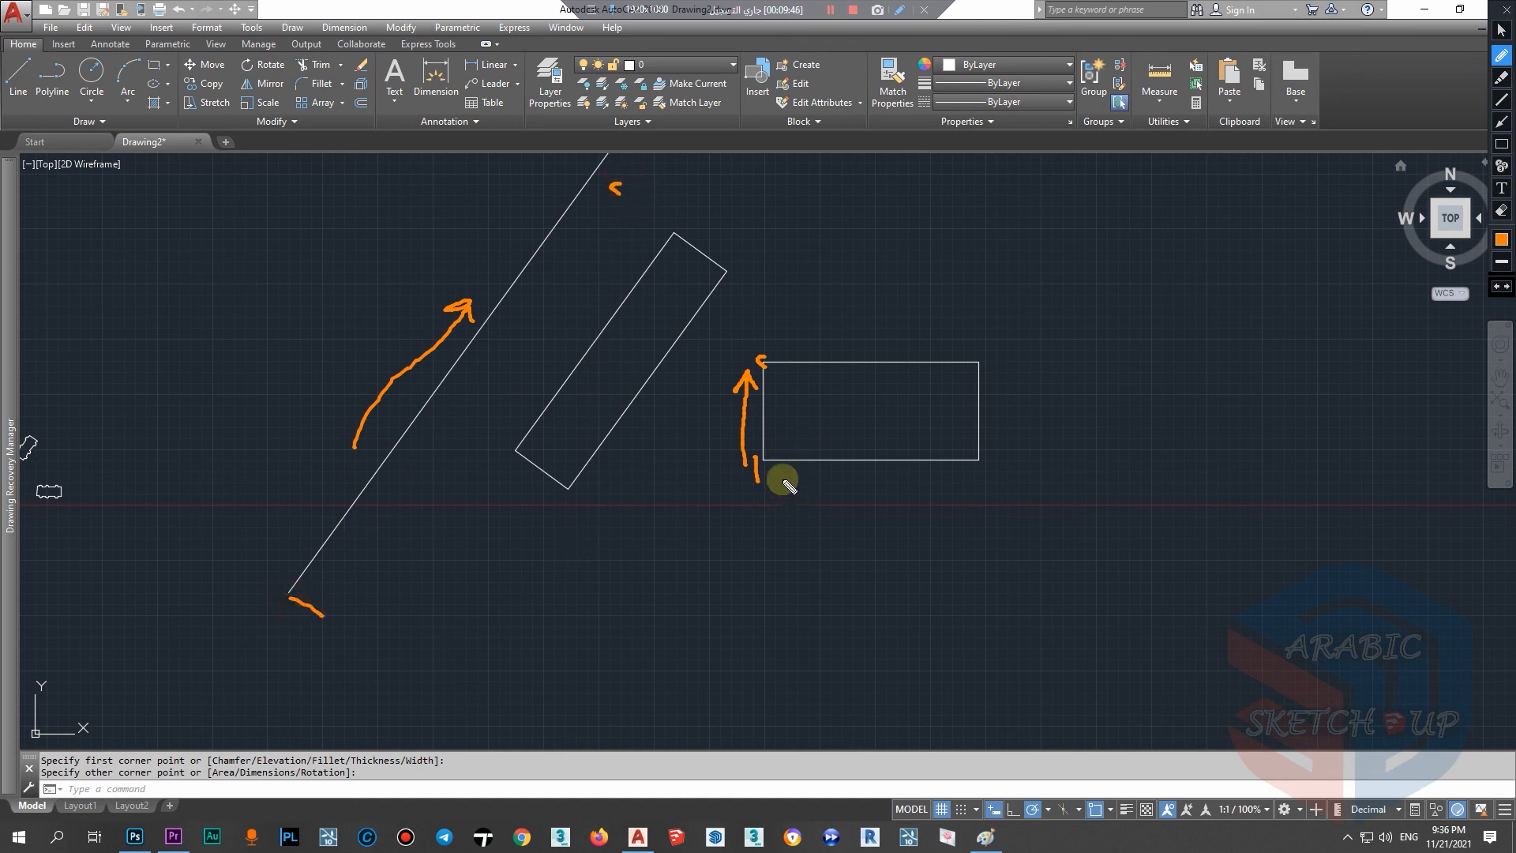
Step: Sketch the rectangle's outline rotated about its lower-left corner with its short edge parallel to the slanted line, plus a partial outline below
{"action": "mouse_move", "coordinate": [763, 457]}
{"action": "left_mouse_down"}
{"action": "mouse_move", "coordinate": [807, 379]}
{"action": "mouse_move", "coordinate": [978, 493]}
{"action": "mouse_move", "coordinate": [917, 538]}
{"action": "mouse_move", "coordinate": [755, 460]}
{"action": "mouse_move", "coordinate": [747, 472]}
{"action": "left_mouse_up"}
{"action": "left_click_drag", "start_coordinate": [793, 364], "coordinate": [806, 356]}
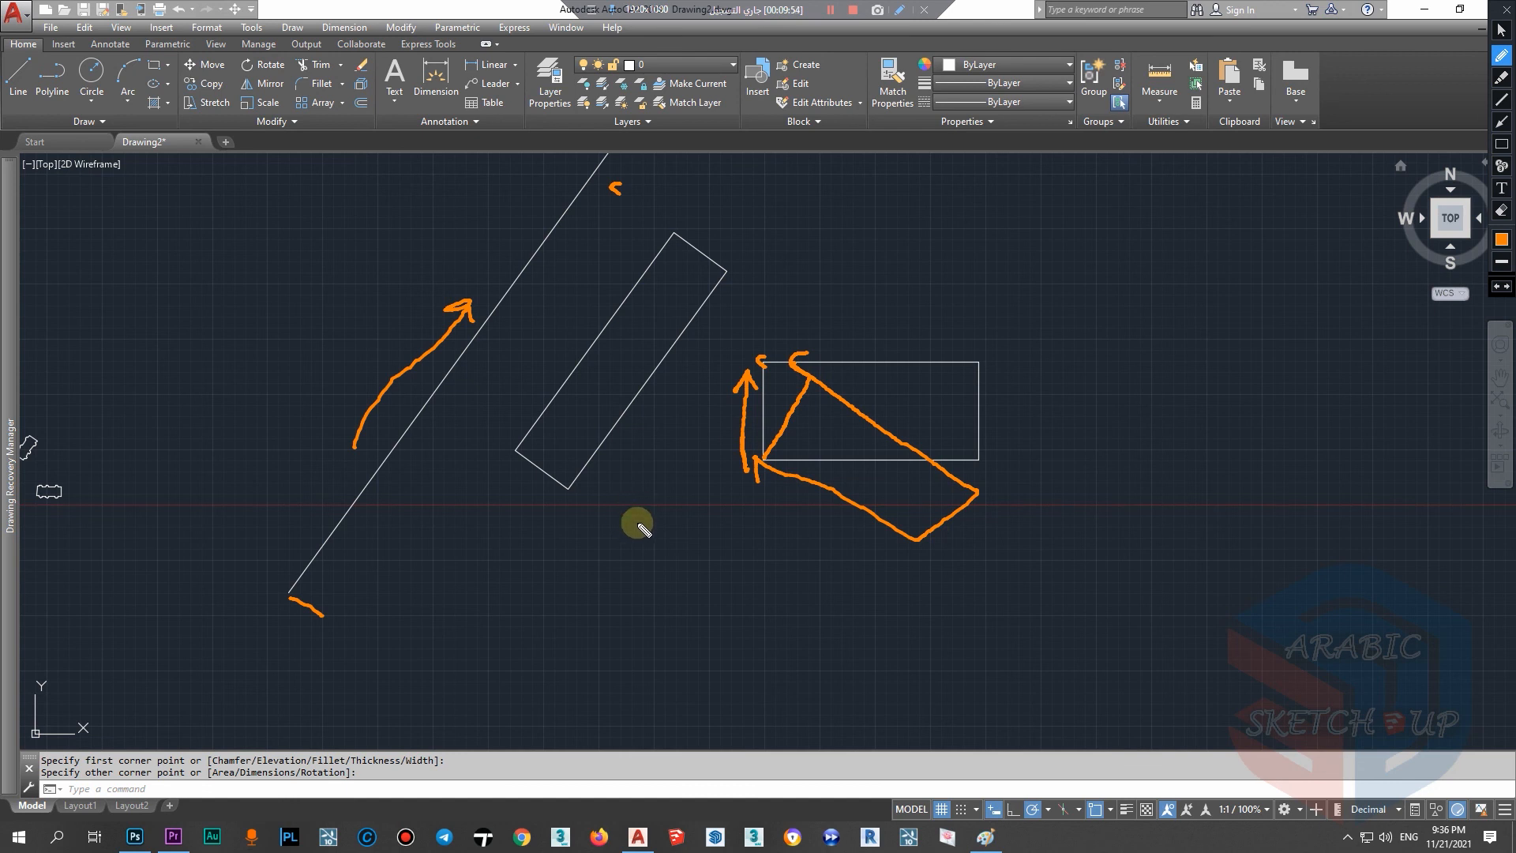
{"action": "mouse_move", "coordinate": [590, 607]}
{"action": "left_mouse_down"}
{"action": "mouse_move", "coordinate": [641, 530]}
{"action": "mouse_move", "coordinate": [802, 636]}
{"action": "left_mouse_up"}
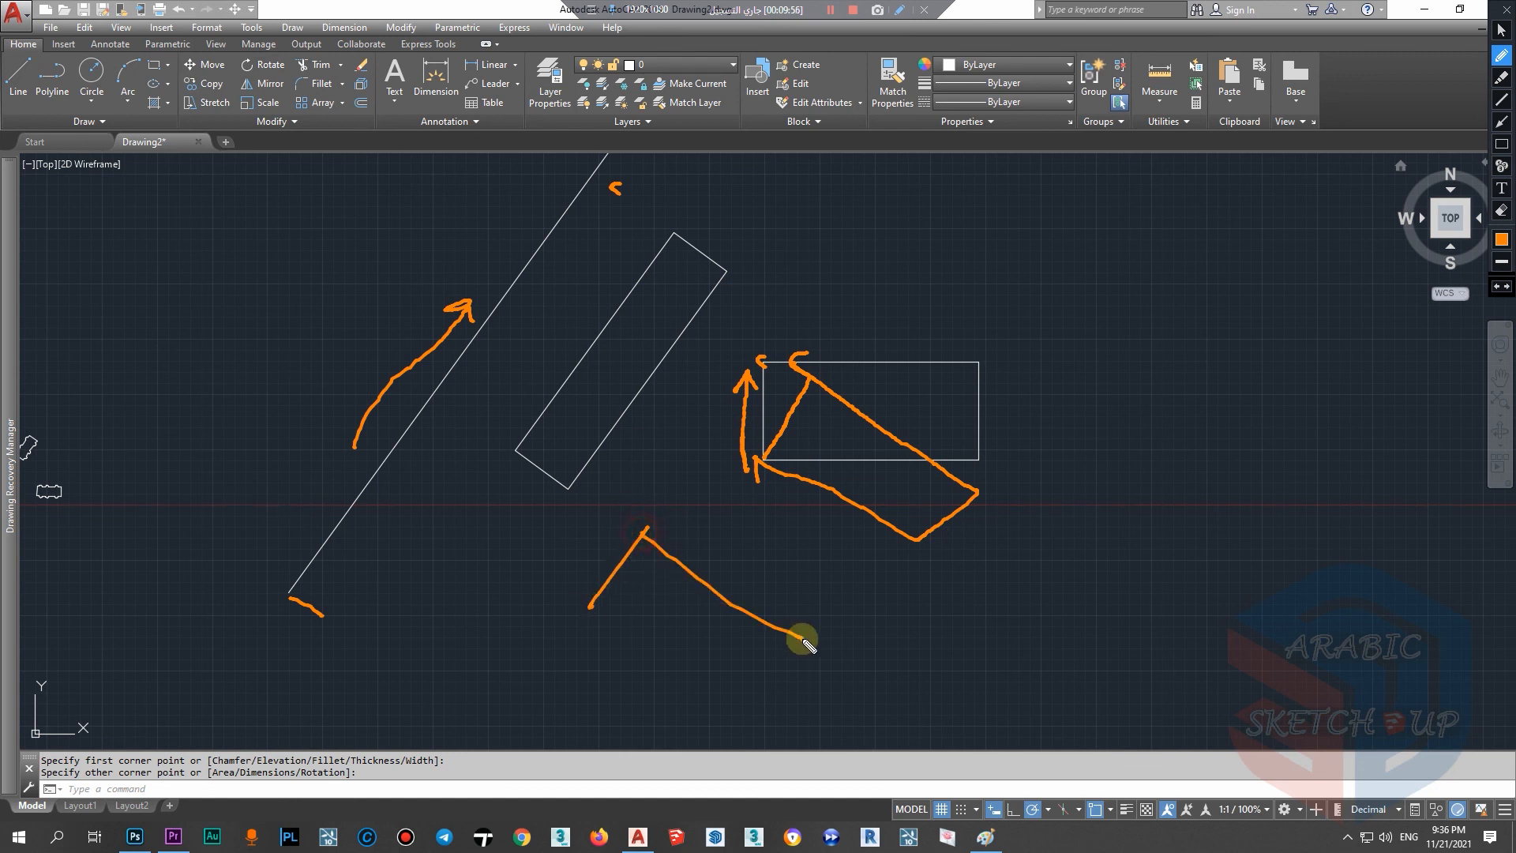
Step: Sketch how reversed picks flip a rectangle, numbering its short edge upward and the slanted line's upper end 1 and lower end 2
{"action": "mouse_move", "coordinate": [1210, 384]}
{"action": "left_mouse_down"}
{"action": "mouse_move", "coordinate": [1090, 371]}
{"action": "mouse_move", "coordinate": [1248, 419]}
{"action": "mouse_move", "coordinate": [1160, 376]}
{"action": "left_mouse_up"}
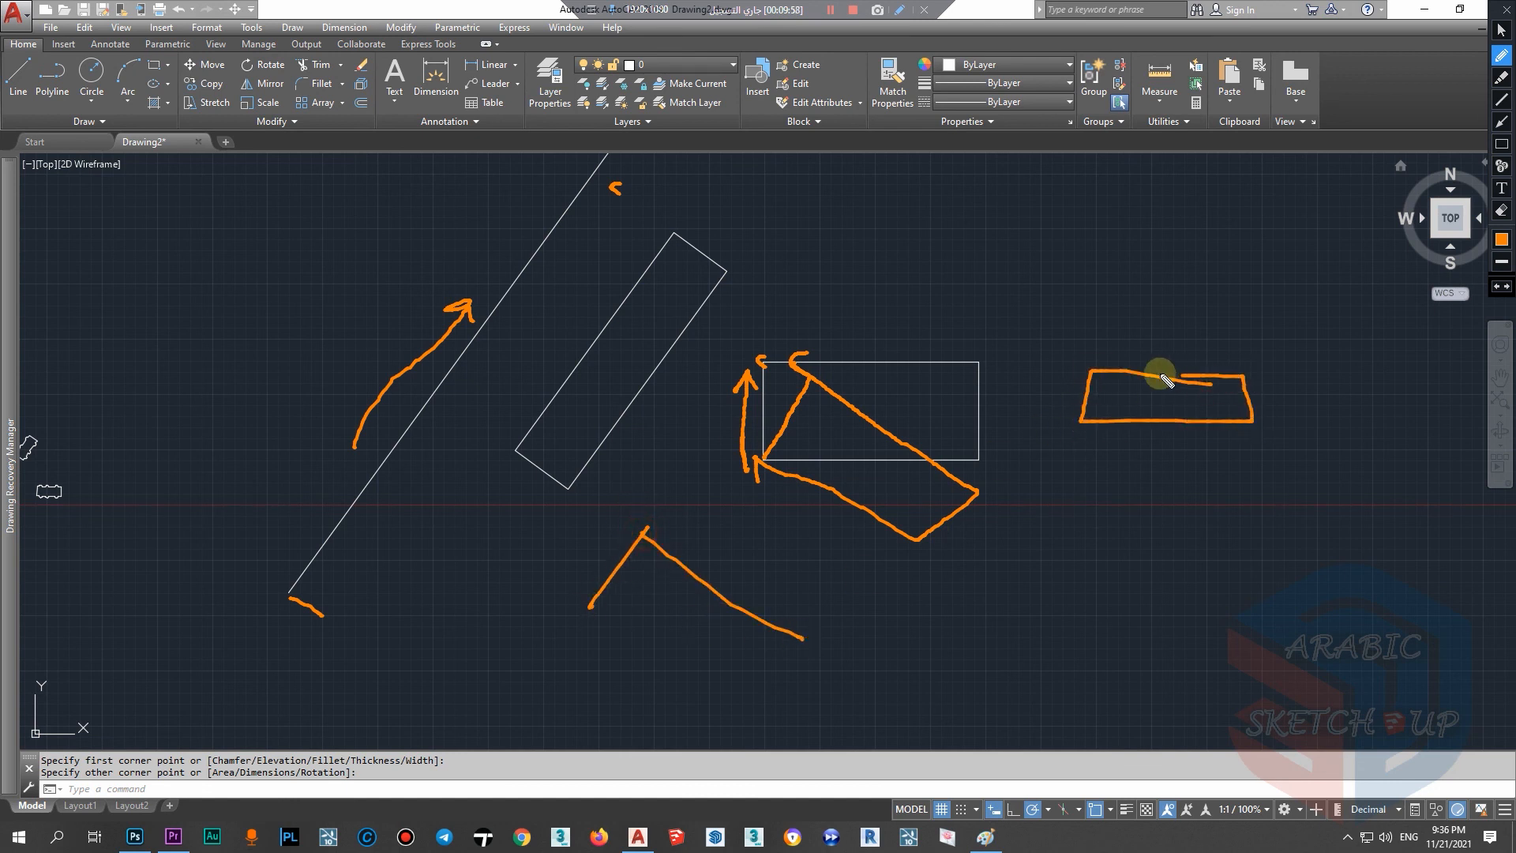
{"action": "left_click_drag", "start_coordinate": [1074, 361], "coordinate": [1073, 372]}
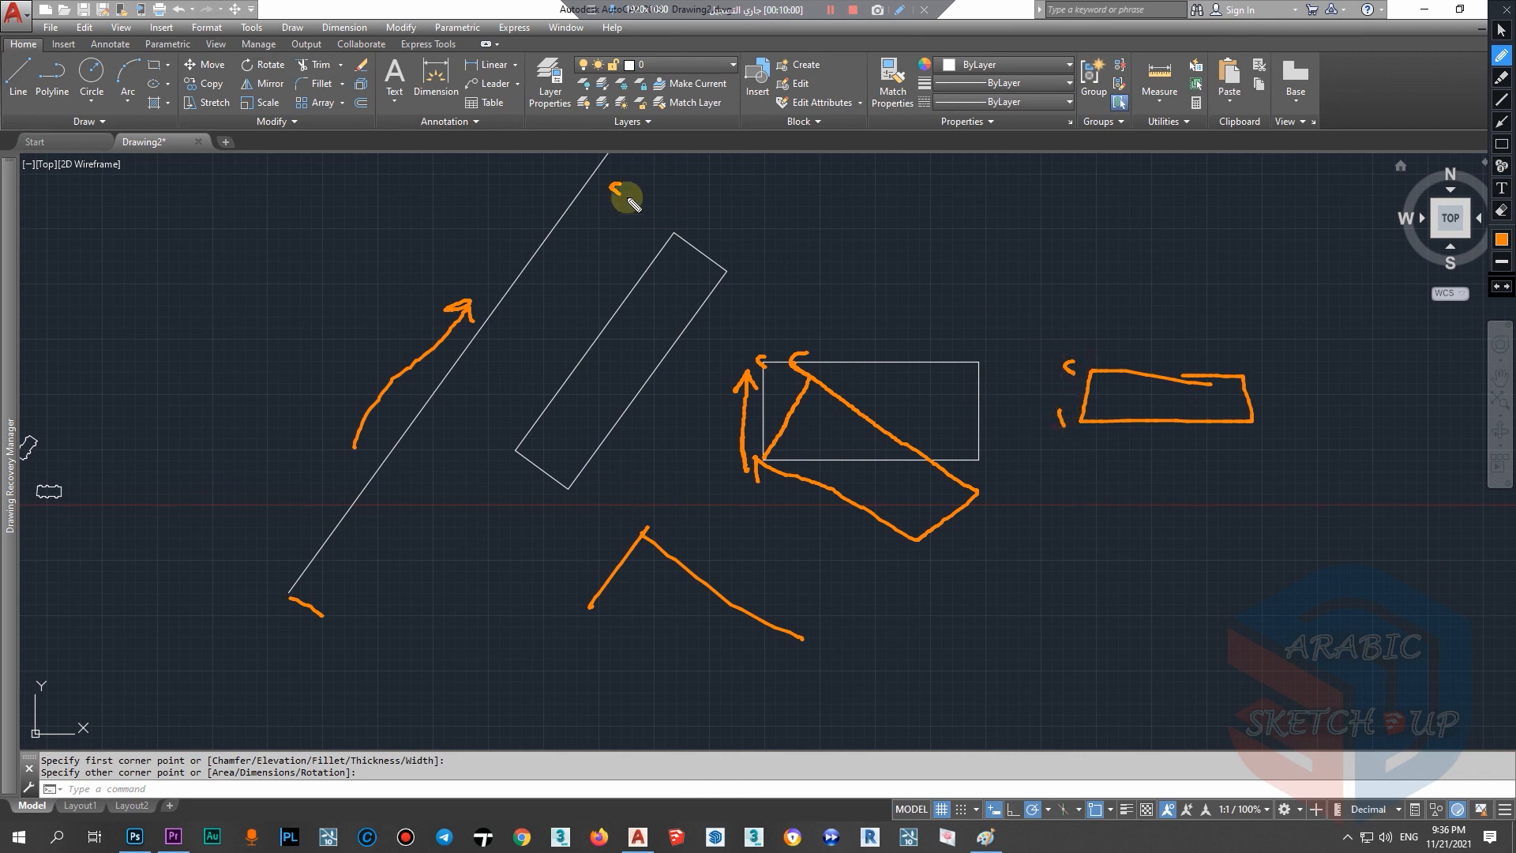
{"action": "left_click_drag", "start_coordinate": [556, 172], "coordinate": [560, 182]}
{"action": "left_click_drag", "start_coordinate": [252, 549], "coordinate": [286, 572]}
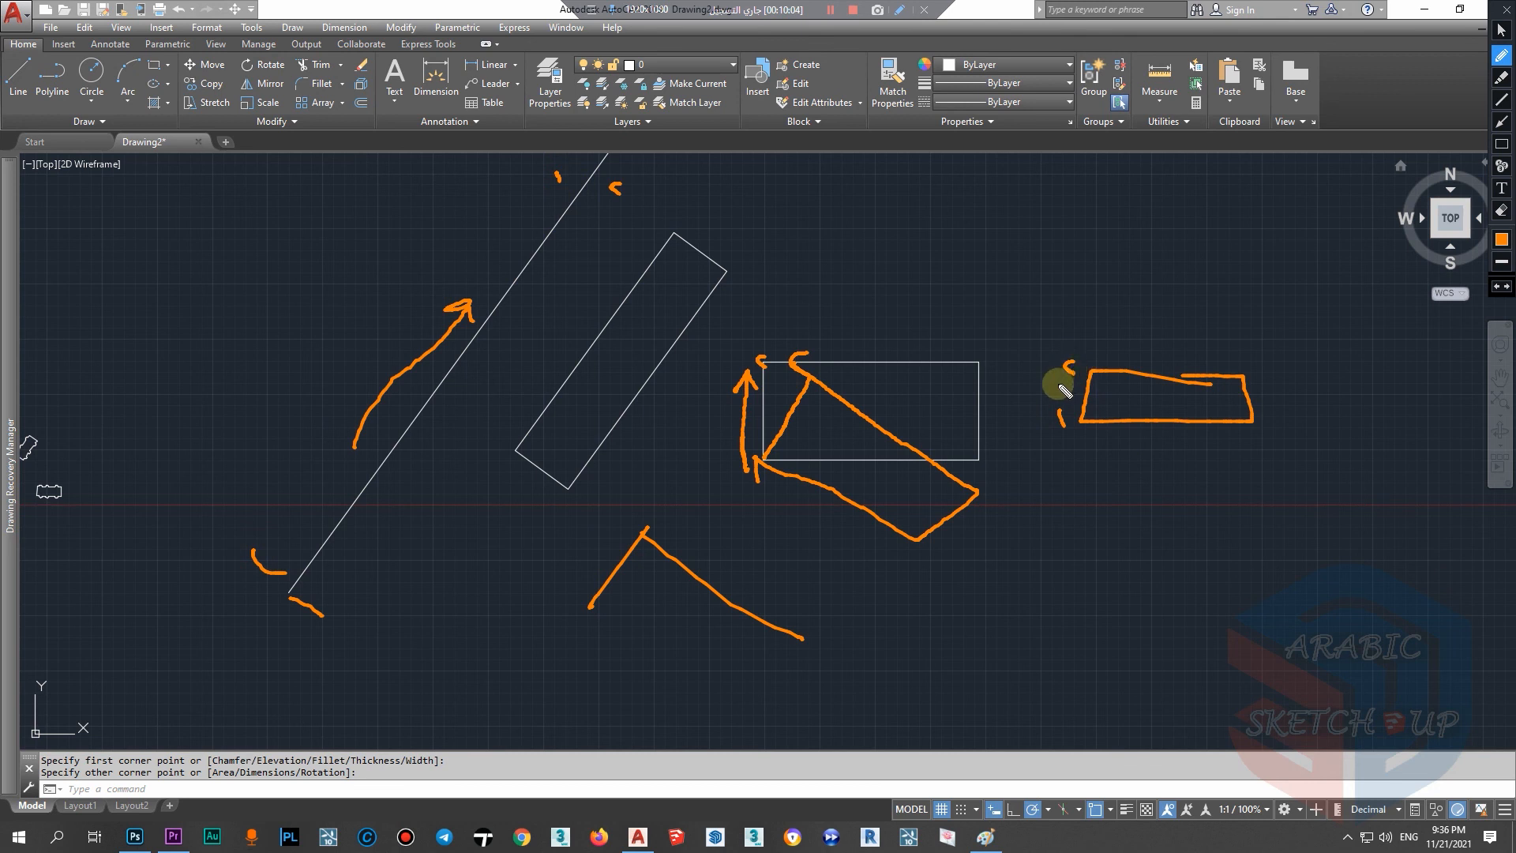
{"action": "mouse_move", "coordinate": [1031, 365]}
{"action": "left_mouse_down"}
{"action": "mouse_move", "coordinate": [921, 363]}
{"action": "mouse_move", "coordinate": [923, 424]}
{"action": "mouse_move", "coordinate": [1054, 367]}
{"action": "left_mouse_up"}
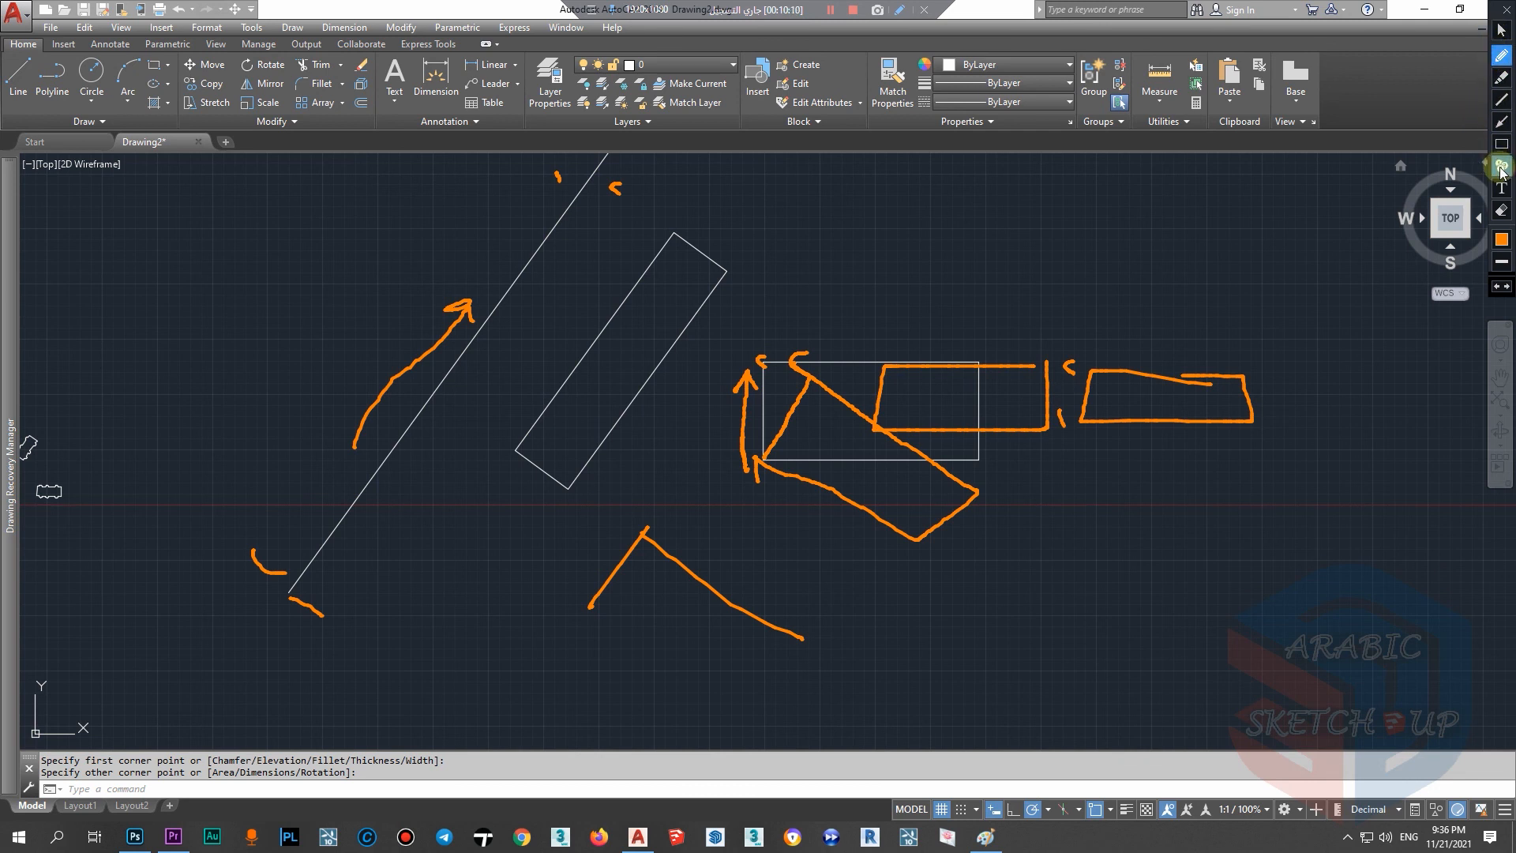
Step: Erase all the freehand annotations and leave annotation mode
{"action": "left_click", "coordinate": [1502, 209]}
{"action": "left_click_drag", "start_coordinate": [1308, 247], "coordinate": [161, 727]}
{"action": "left_click_drag", "start_coordinate": [795, 594], "coordinate": [795, 572]}
{"action": "left_click_drag", "start_coordinate": [461, 163], "coordinate": [631, 190]}
{"action": "left_click", "coordinate": [1497, 34]}
Step: Start rotating the horizontal rectangle about its lower-left corner, using Reference along its left short edge from lower to upper corner
{"action": "scroll", "coordinate": [350, 473], "scroll_direction": "down", "scroll_amount": 3}
{"action": "scroll", "coordinate": [461, 462], "scroll_direction": "up", "scroll_amount": 3}
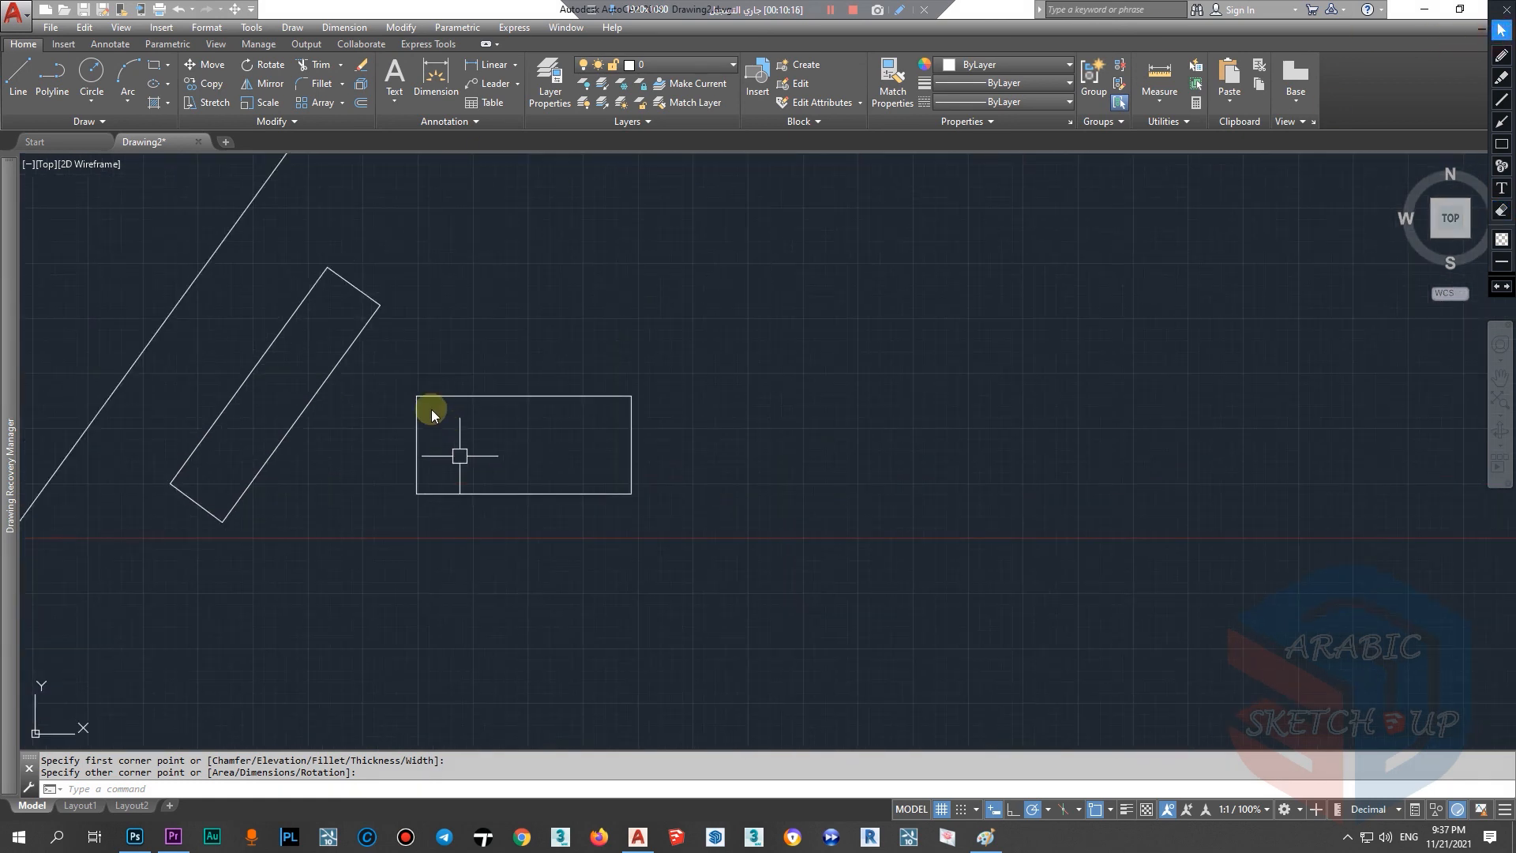
{"action": "scroll", "coordinate": [482, 406], "scroll_direction": "down", "scroll_amount": 2}
{"action": "scroll", "coordinate": [440, 423], "scroll_direction": "up", "scroll_amount": 2}
{"action": "left_click", "coordinate": [752, 368]}
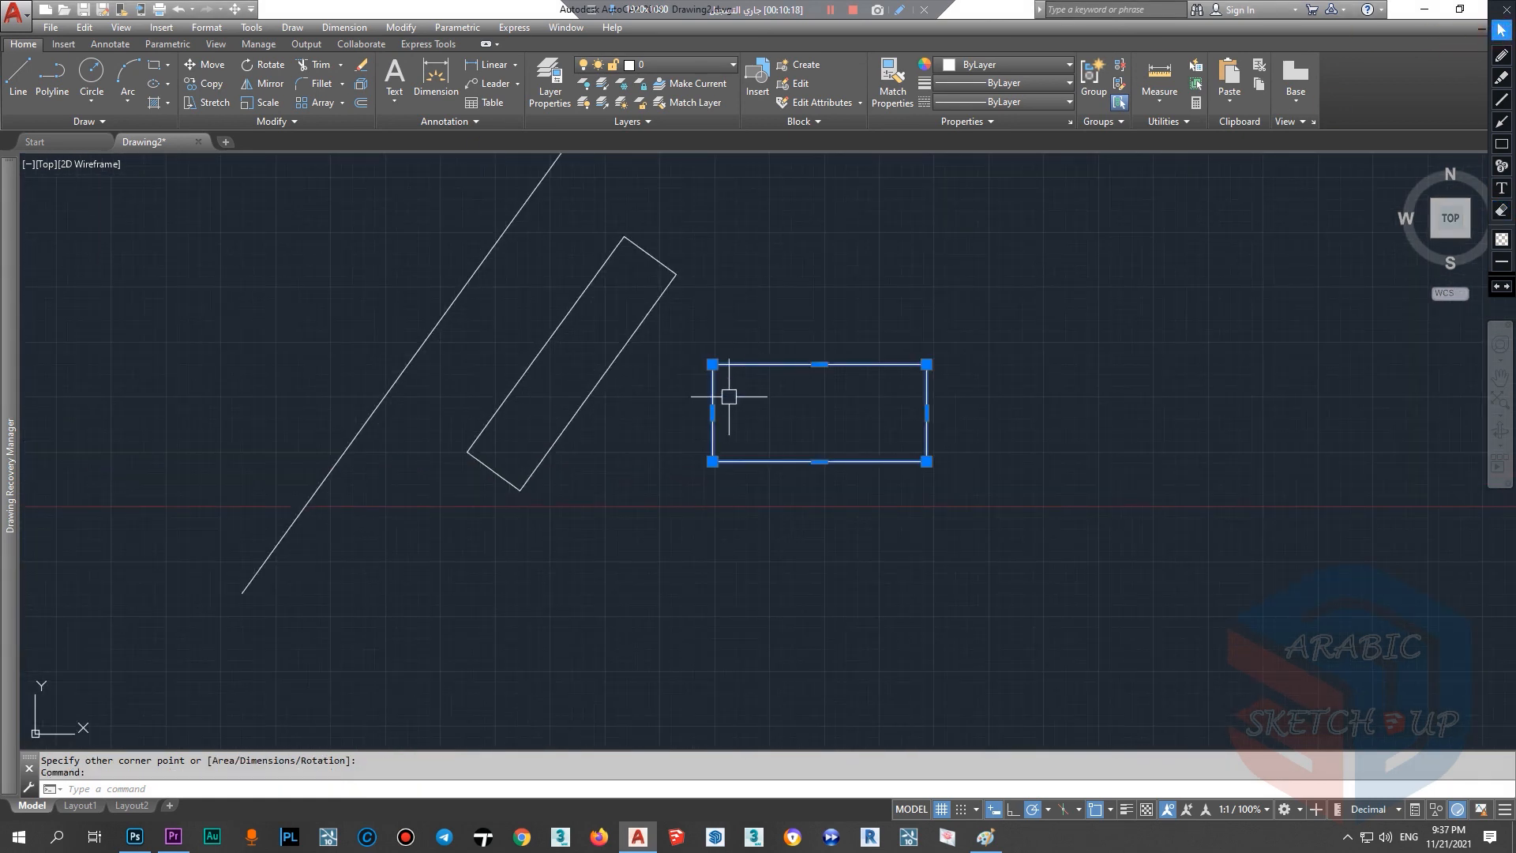
{"action": "type", "text": "RO"}
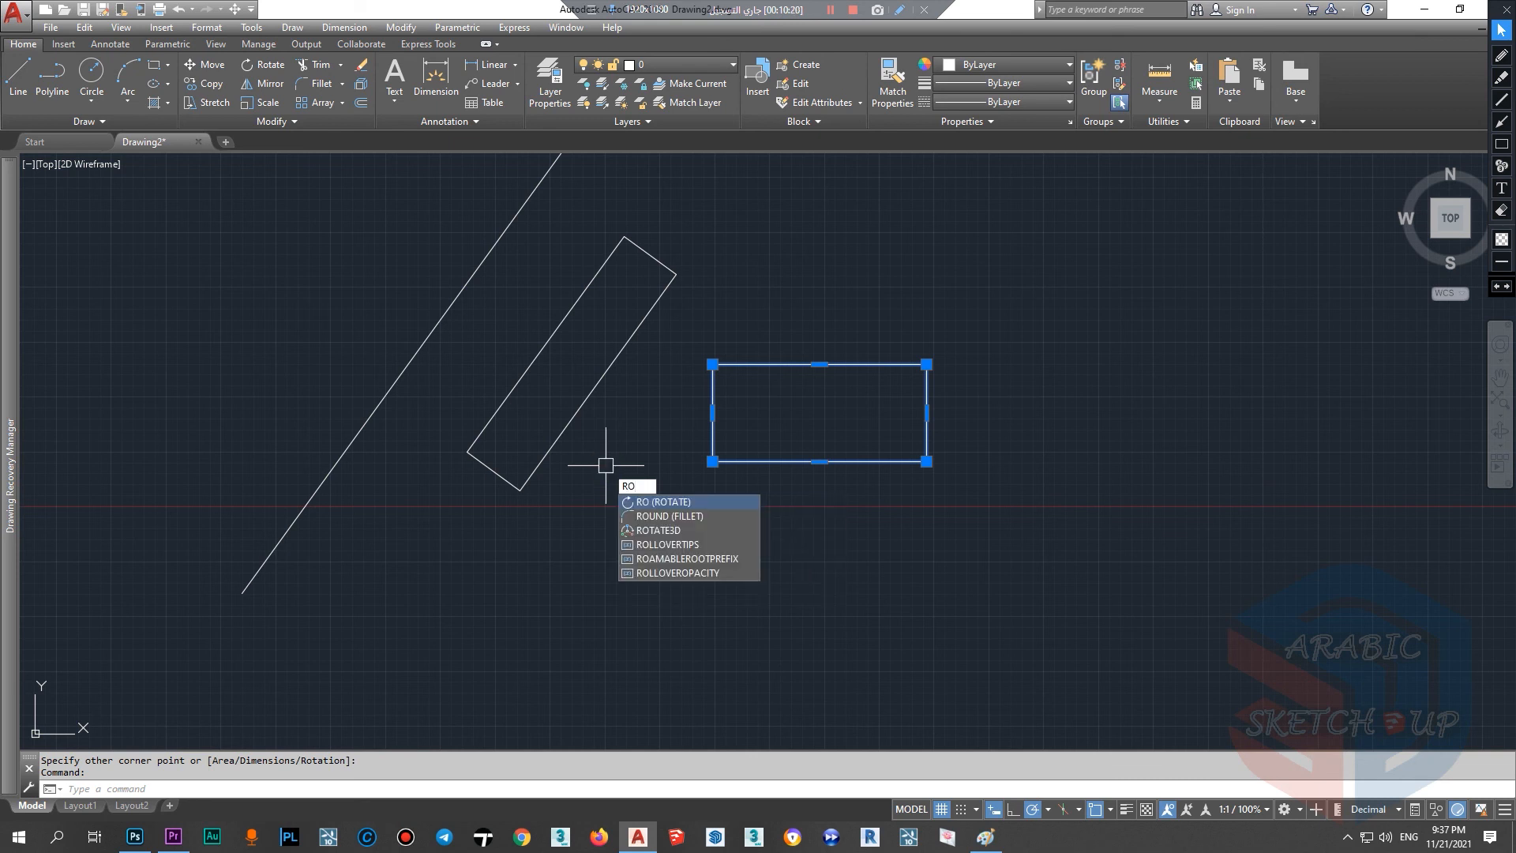
{"action": "key", "text": "Return"}
{"action": "left_click", "coordinate": [712, 462]}
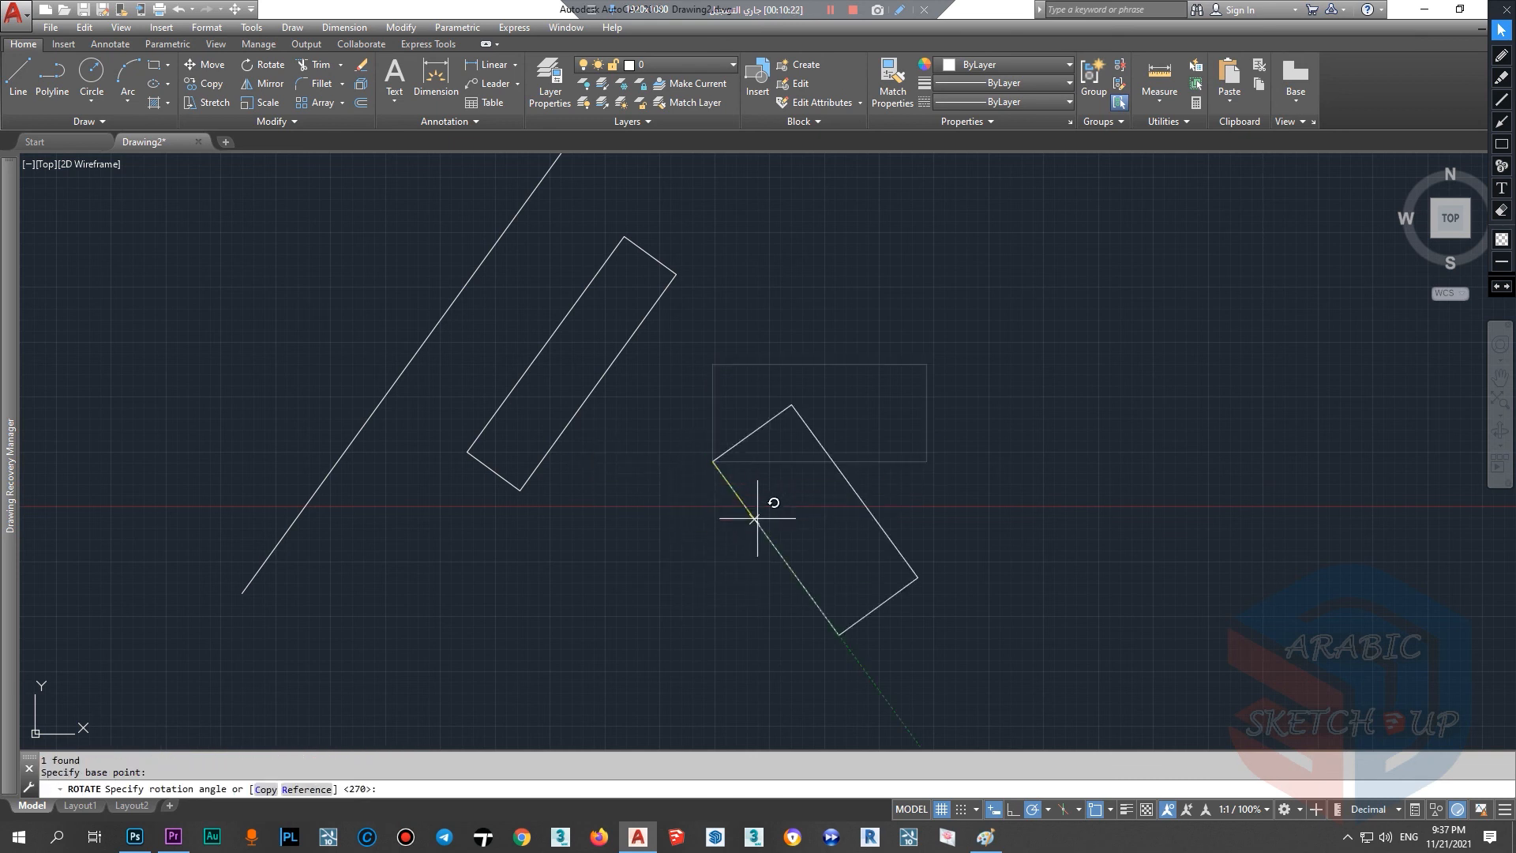
{"action": "left_click", "coordinate": [308, 789]}
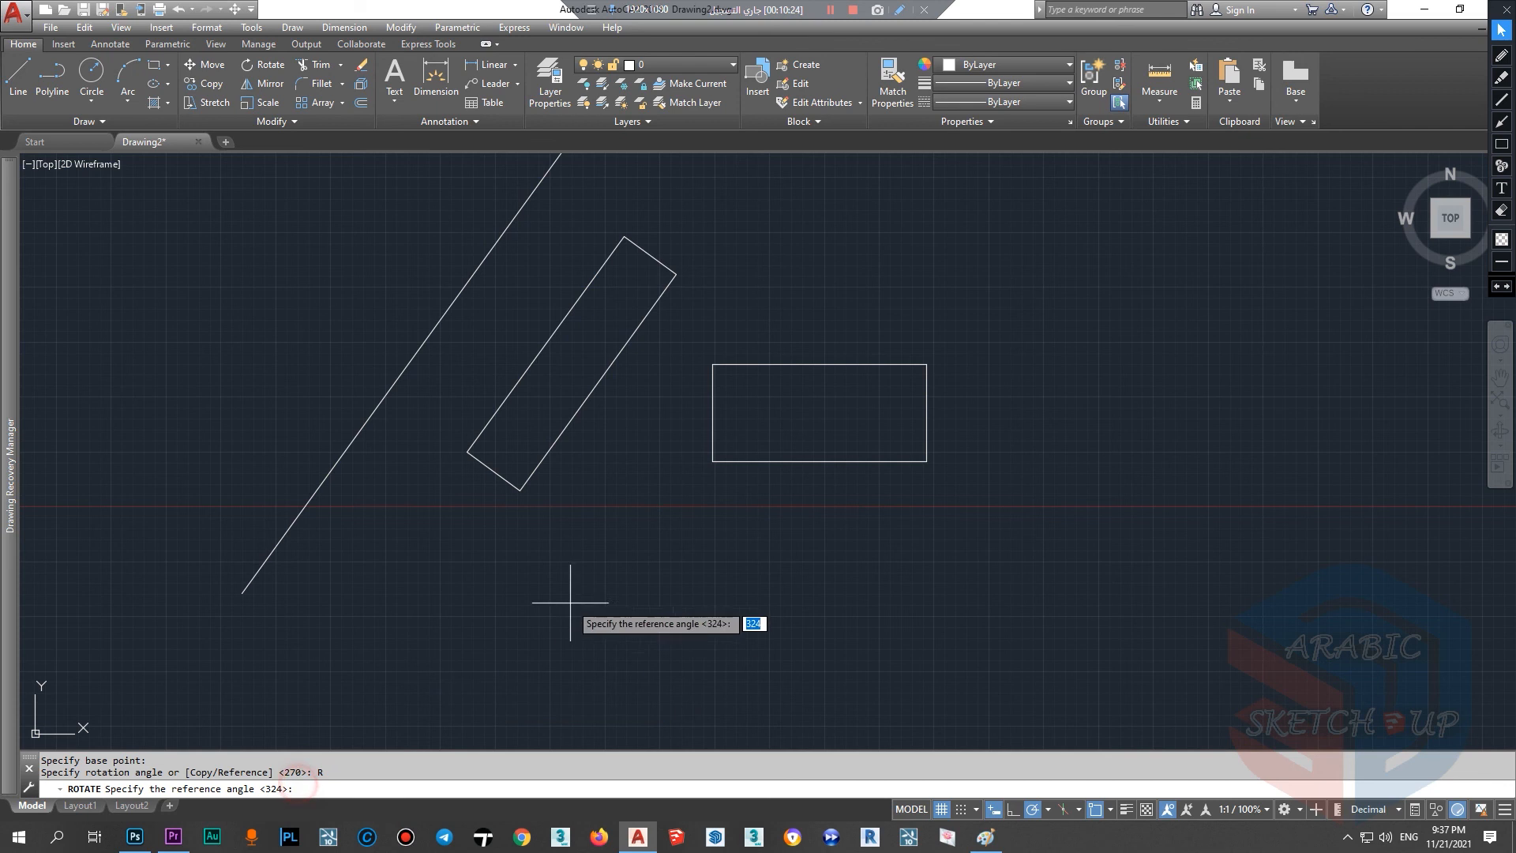
{"action": "left_click", "coordinate": [712, 461]}
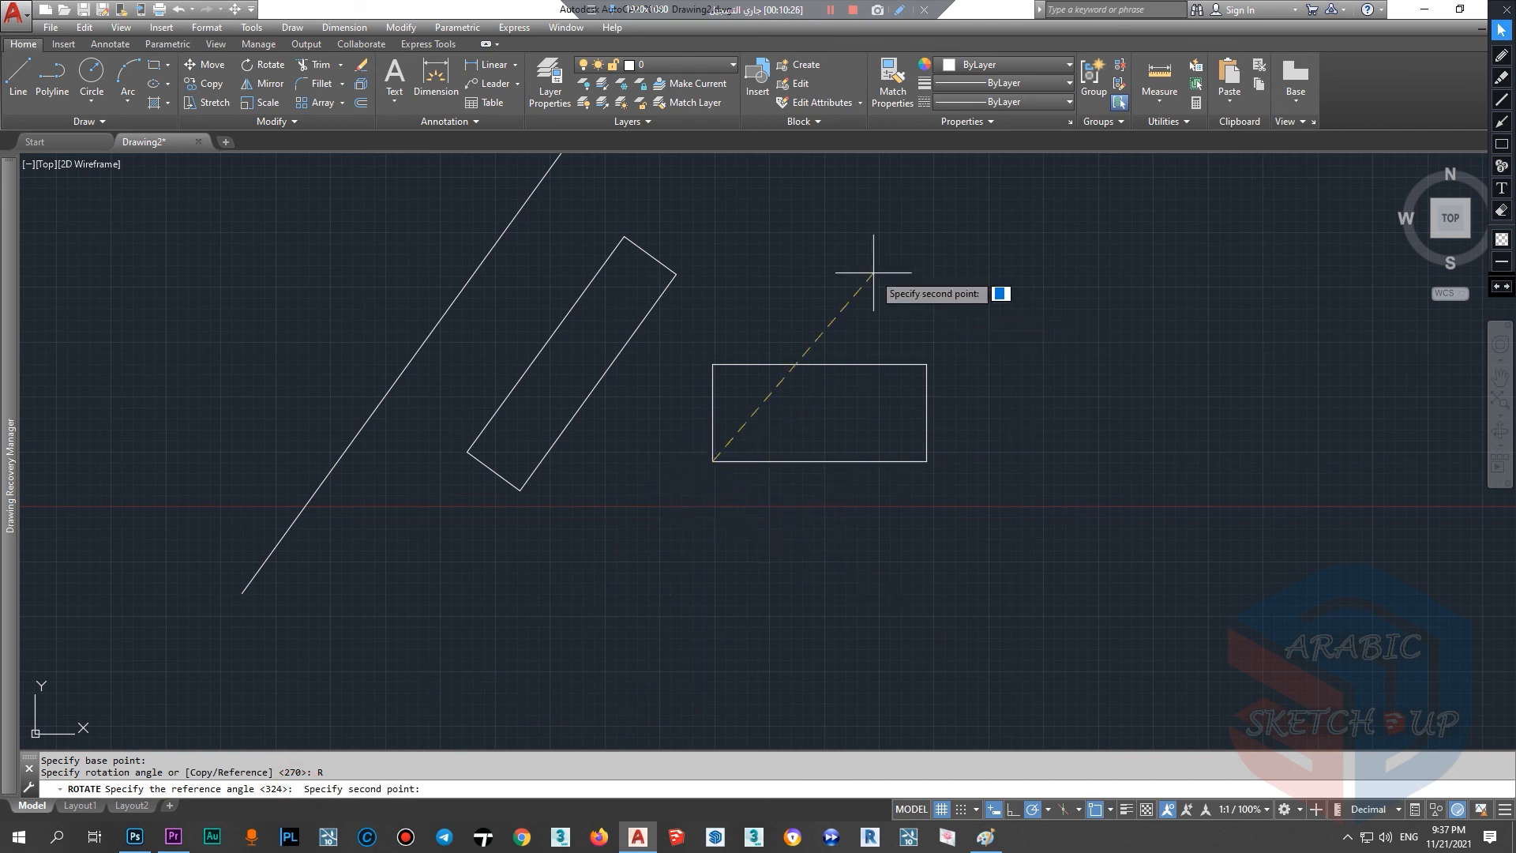
{"action": "left_click", "coordinate": [712, 365]}
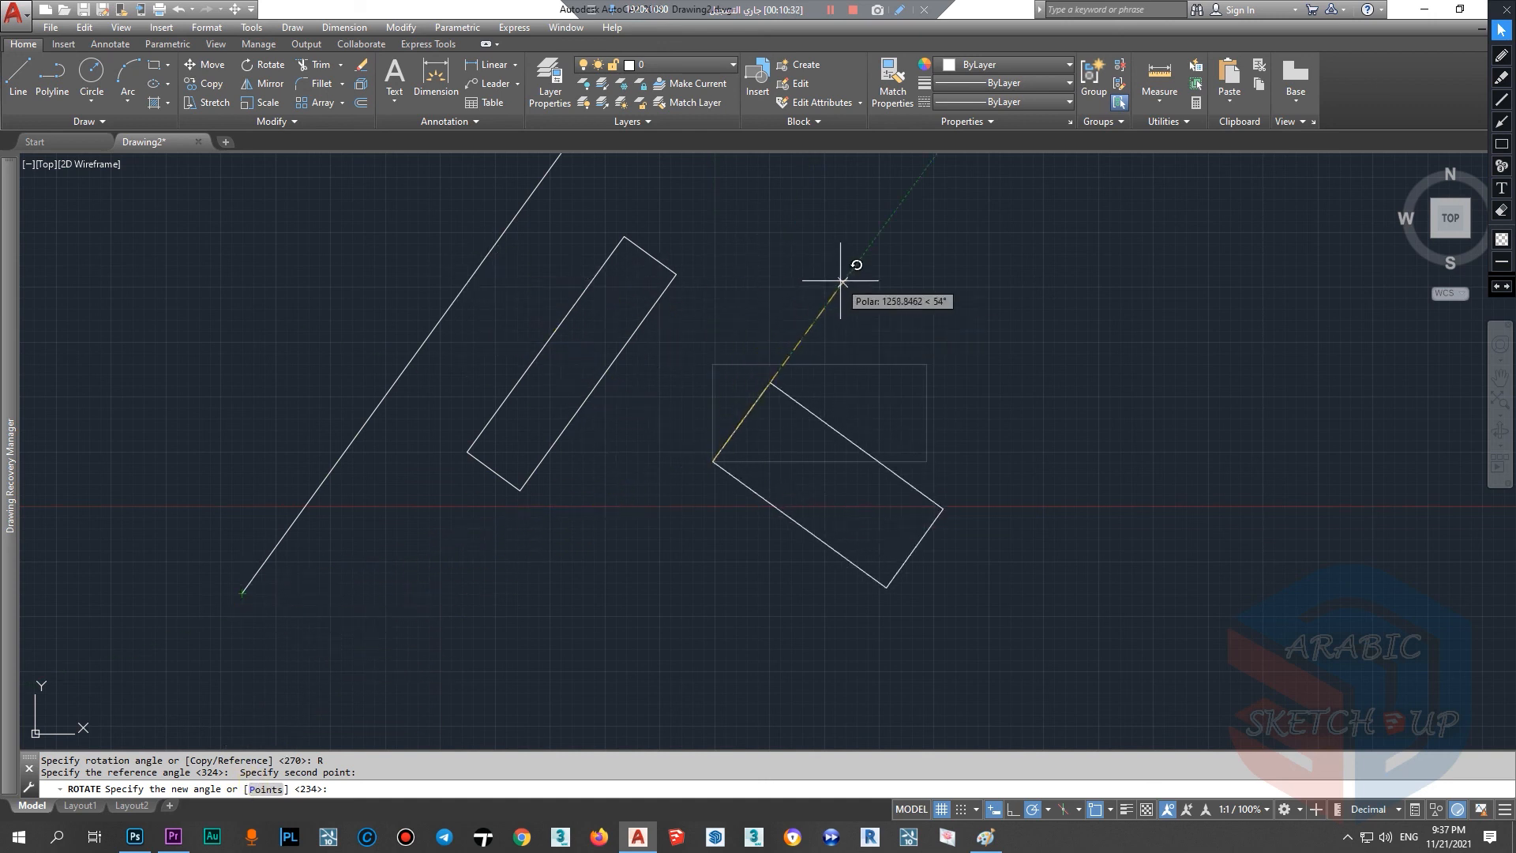
Step: Set the new angle of the rectangle's reference edge to 250 degrees
{"action": "type", "text": "2"}
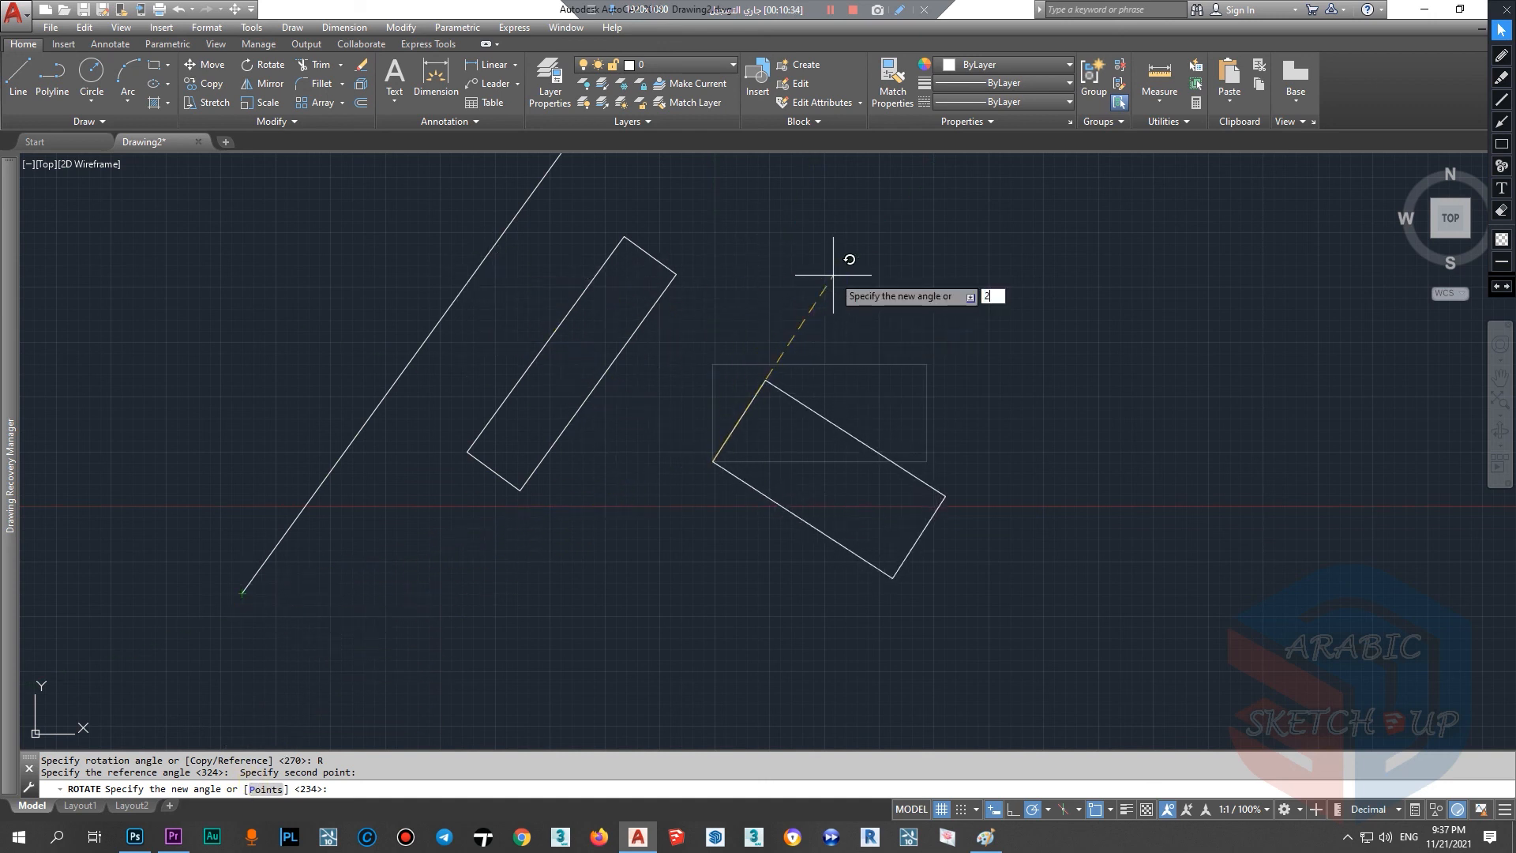
{"action": "type", "text": "50"}
{"action": "key", "text": "Return"}
Step: Select all the objects in the drawing with a selection window and delete them
{"action": "scroll", "coordinate": [664, 511], "scroll_direction": "down", "scroll_amount": 6}
{"action": "left_click", "coordinate": [793, 383]}
{"action": "left_click", "coordinate": [317, 665]}
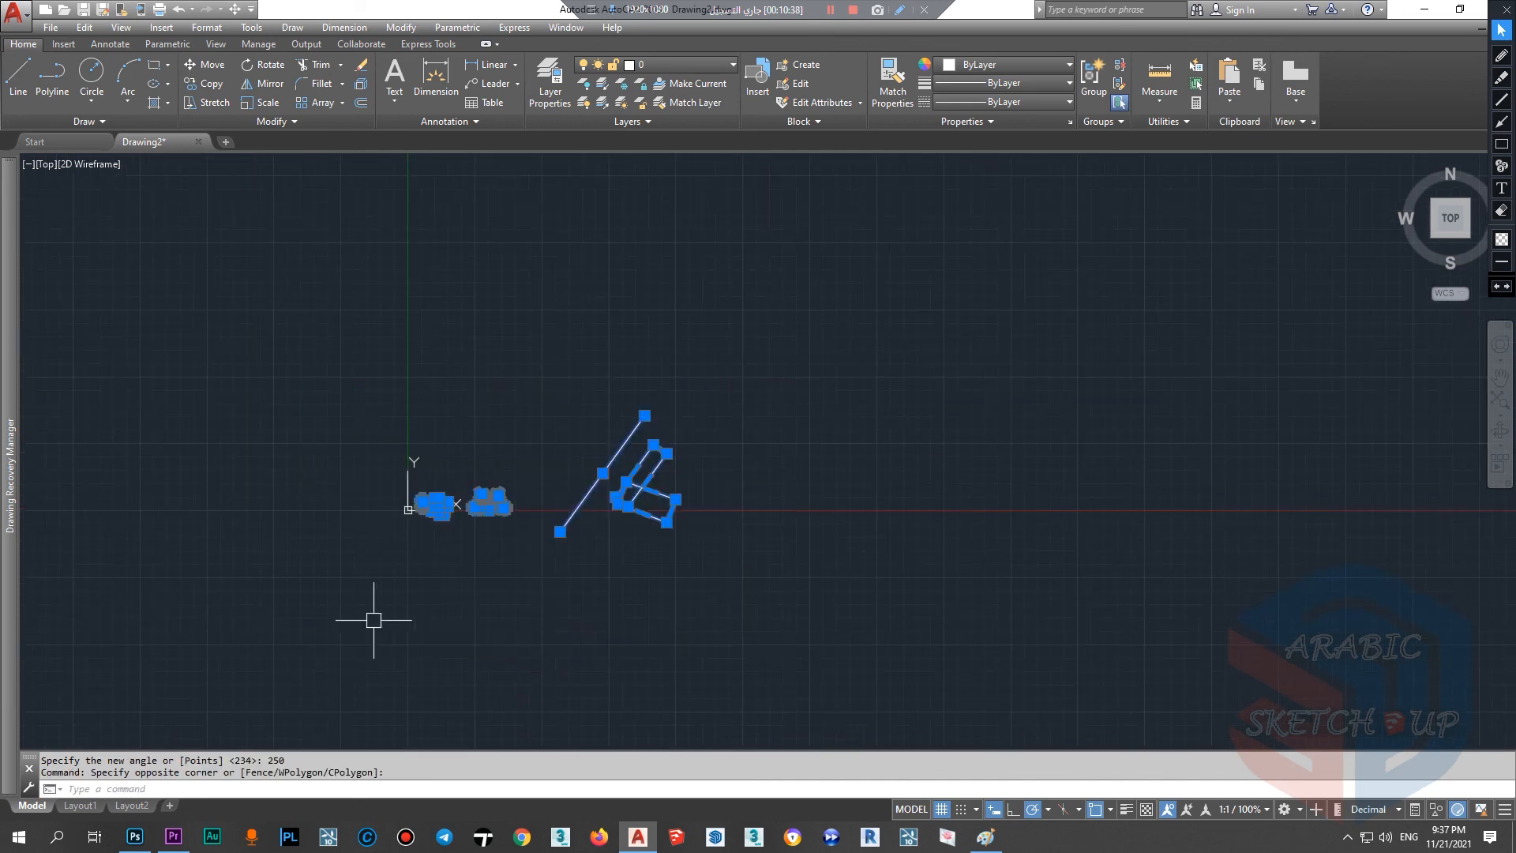
{"action": "scroll", "coordinate": [428, 566], "scroll_direction": "up", "scroll_amount": 4}
{"action": "key", "text": "Delete"}
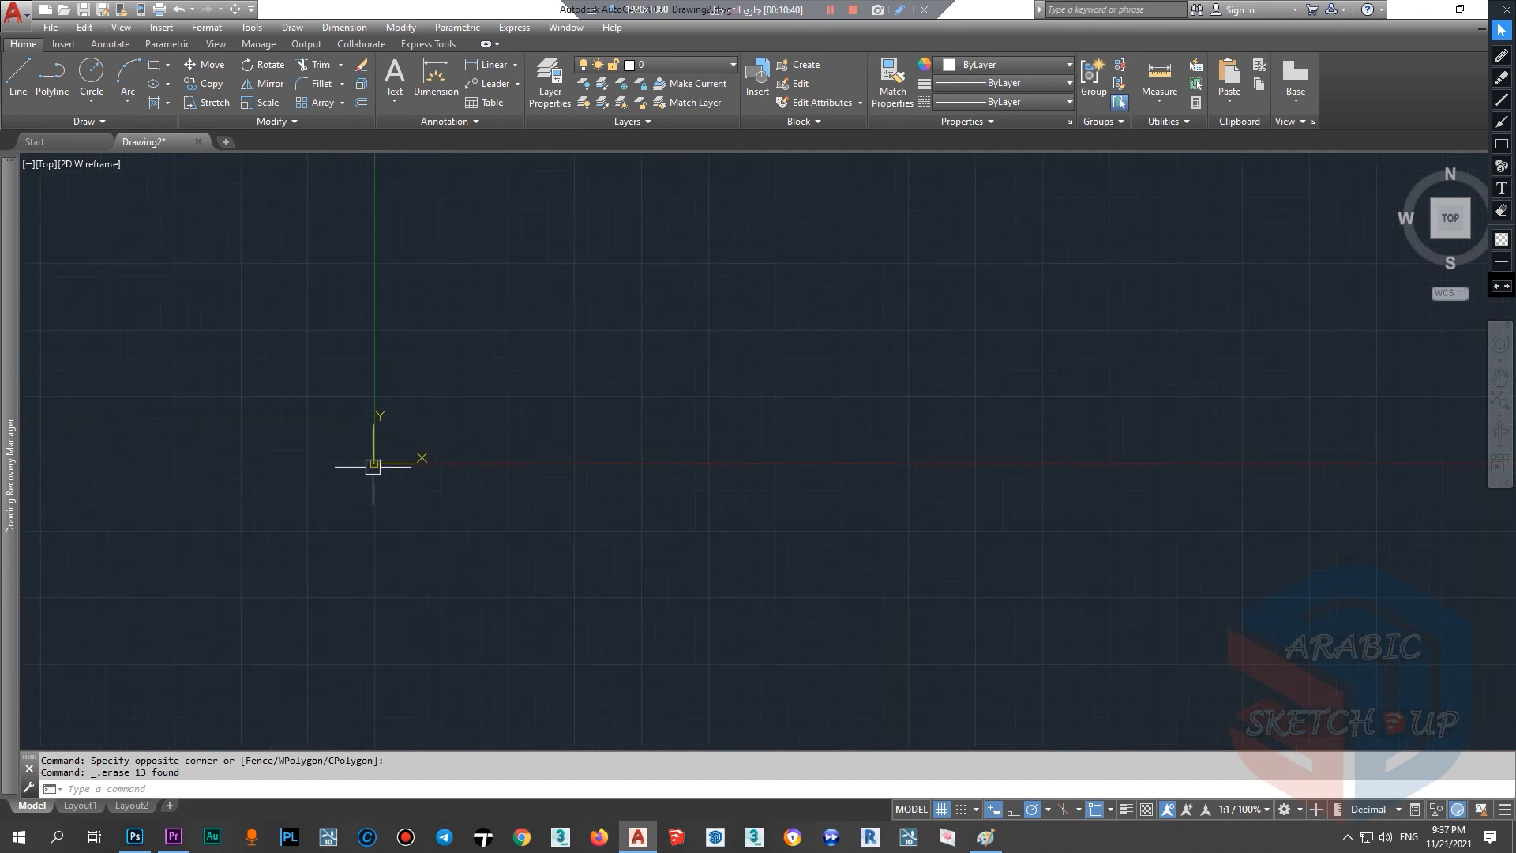